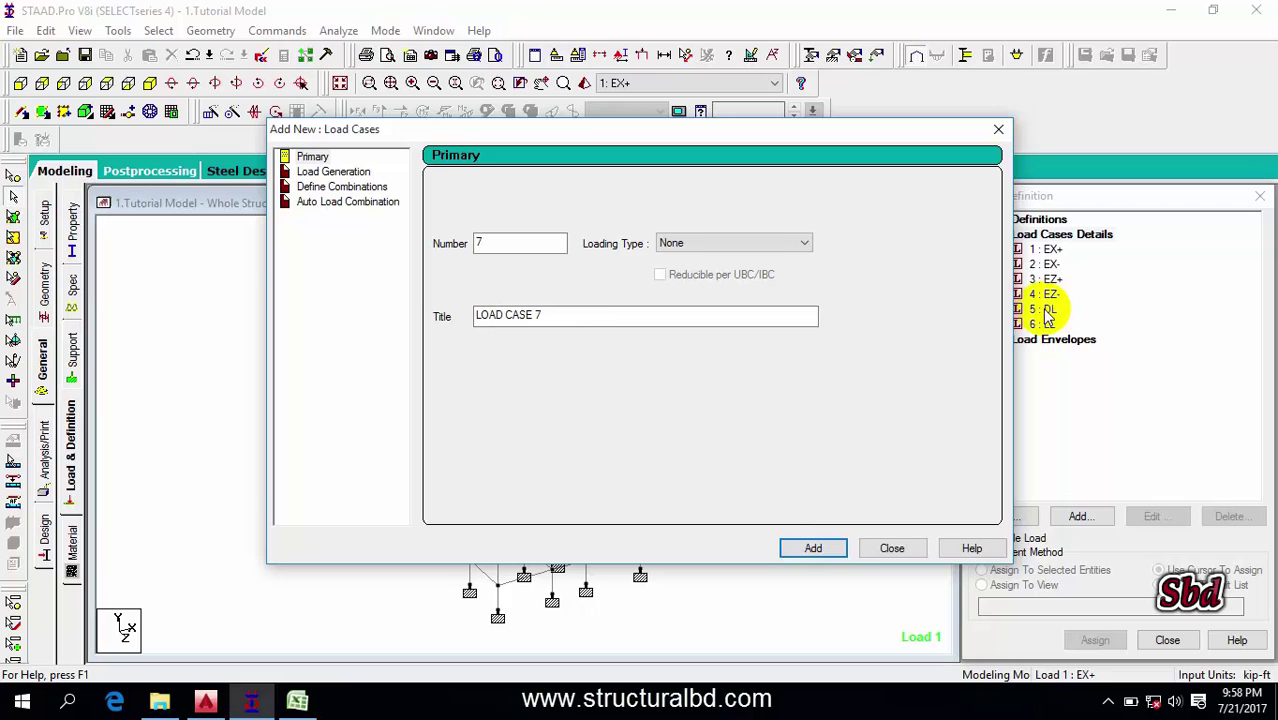
Add primary load case 7 with the title WX+ under Load Cases Details
click(1046, 324)
key(Escape)
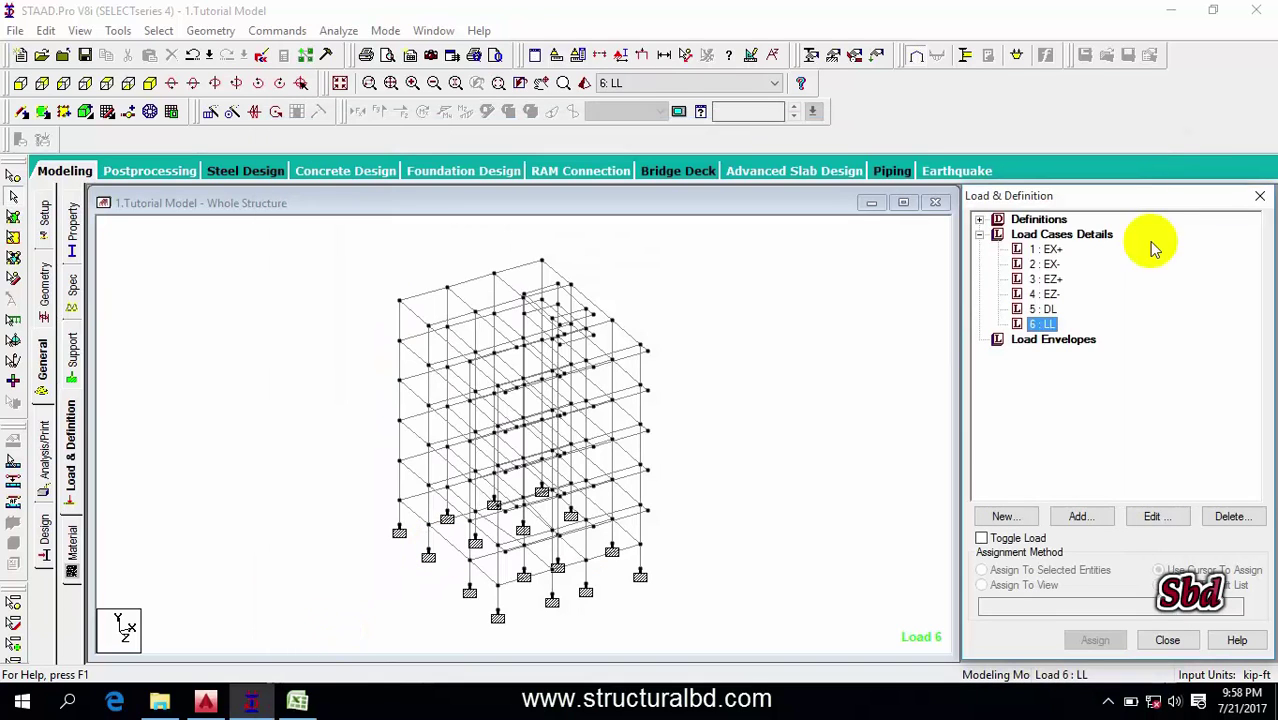
click(1060, 236)
click(1082, 516)
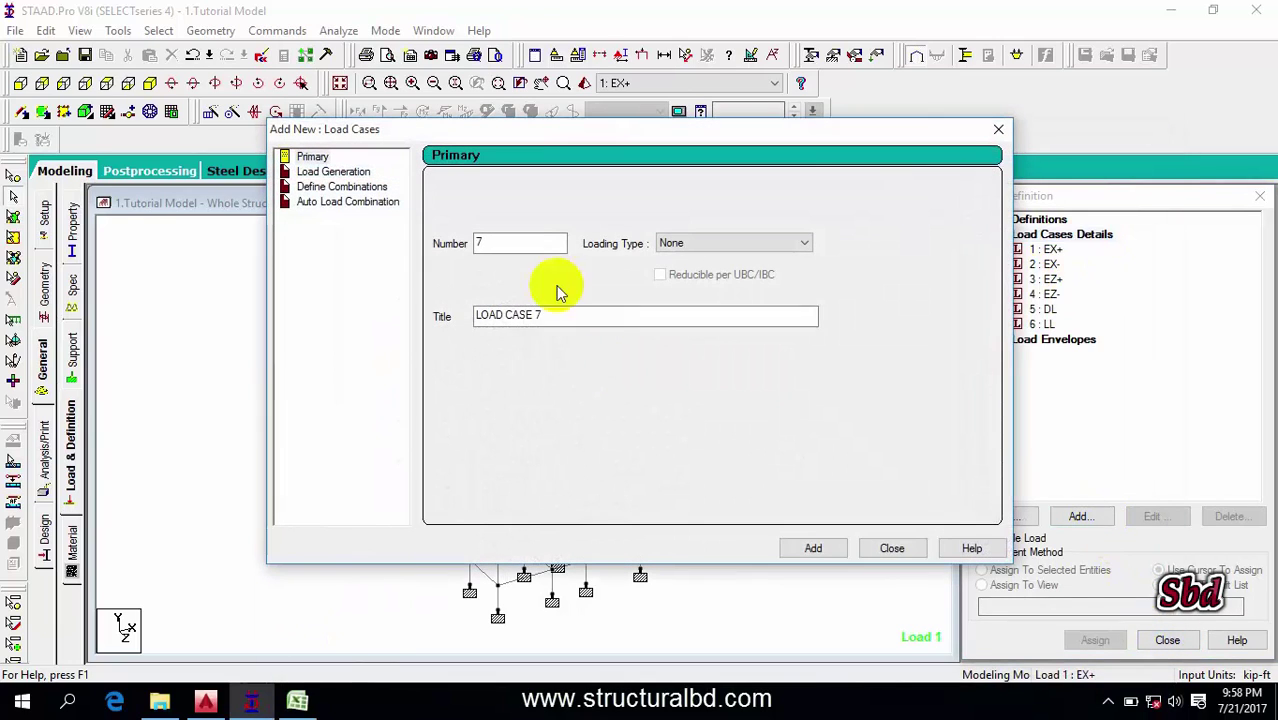
drag(578, 316, 310, 307)
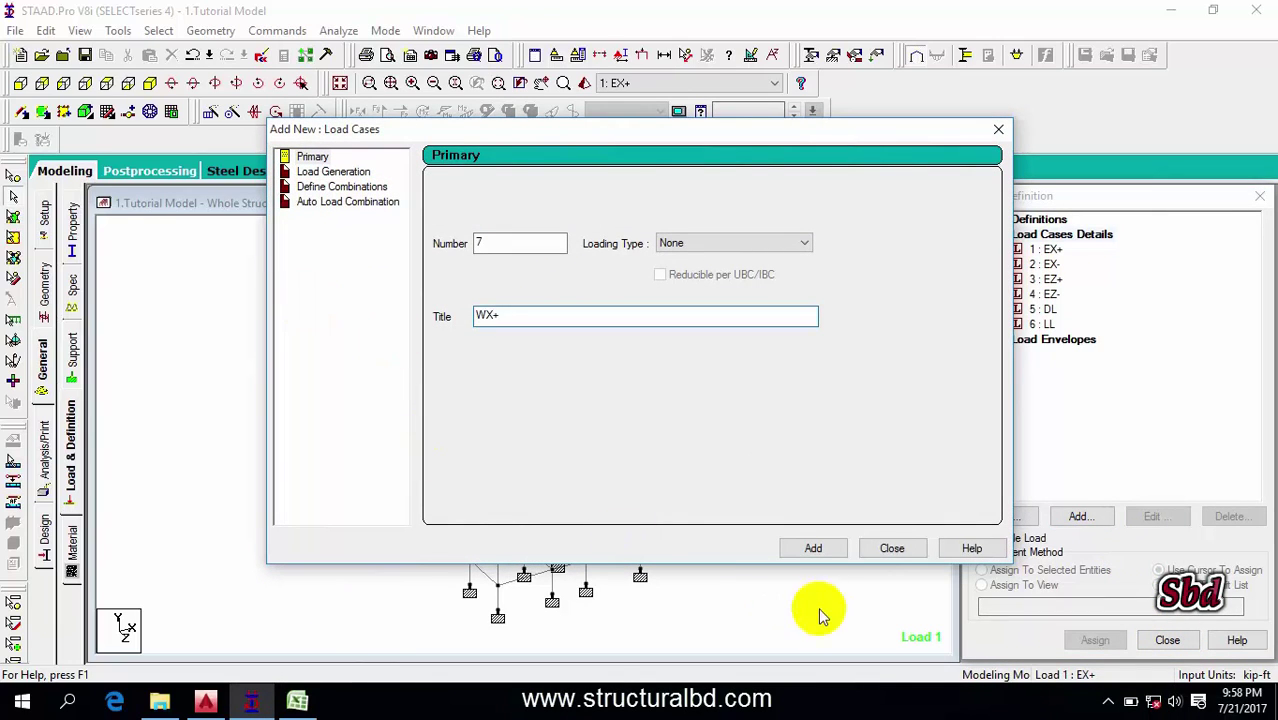
click(813, 548)
Add primary load case 8 with the title WX-
drag(556, 316, 386, 318)
text(W)
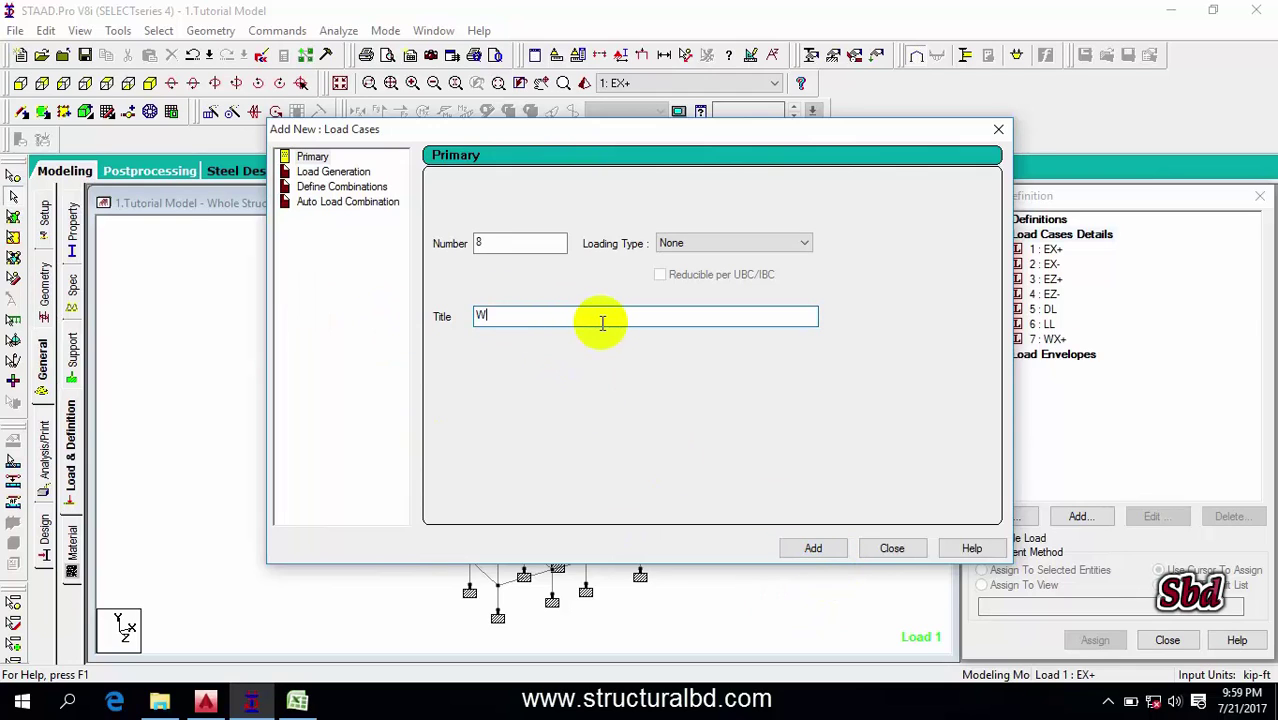
key(Return)
text(X-)
click(818, 550)
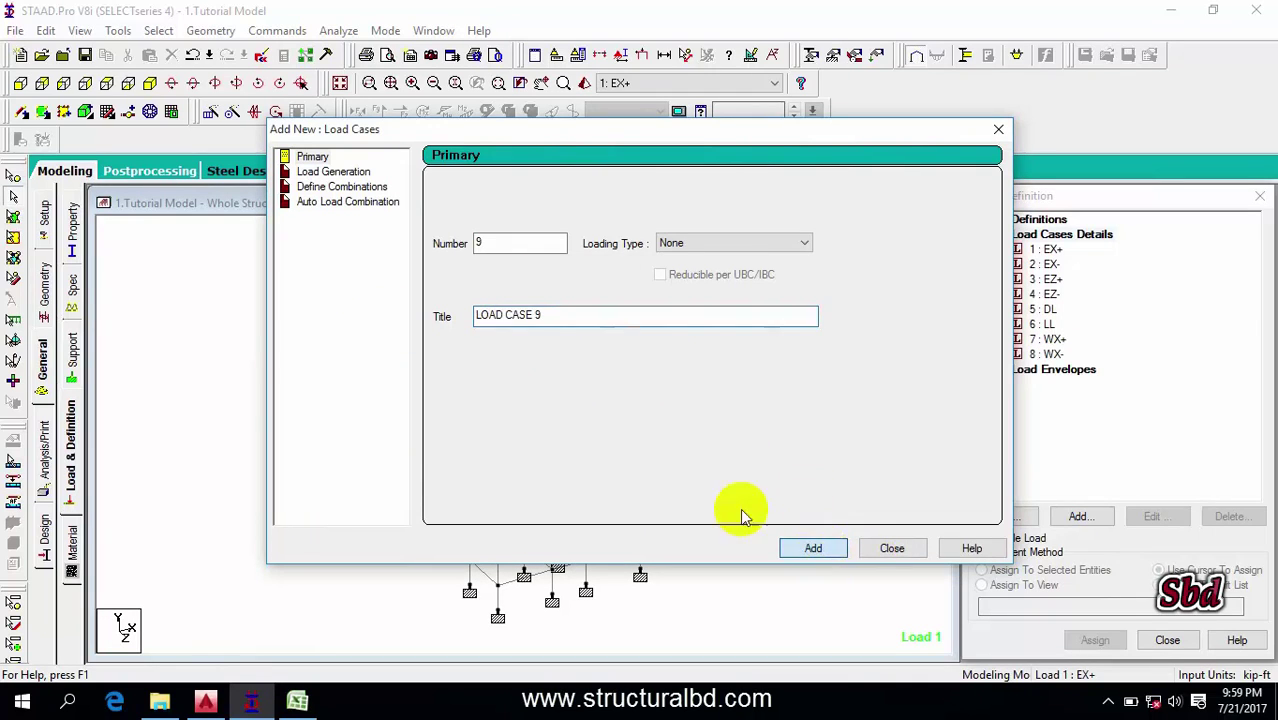
Add primary load case 9 with the title WZ+
drag(565, 318, 420, 320)
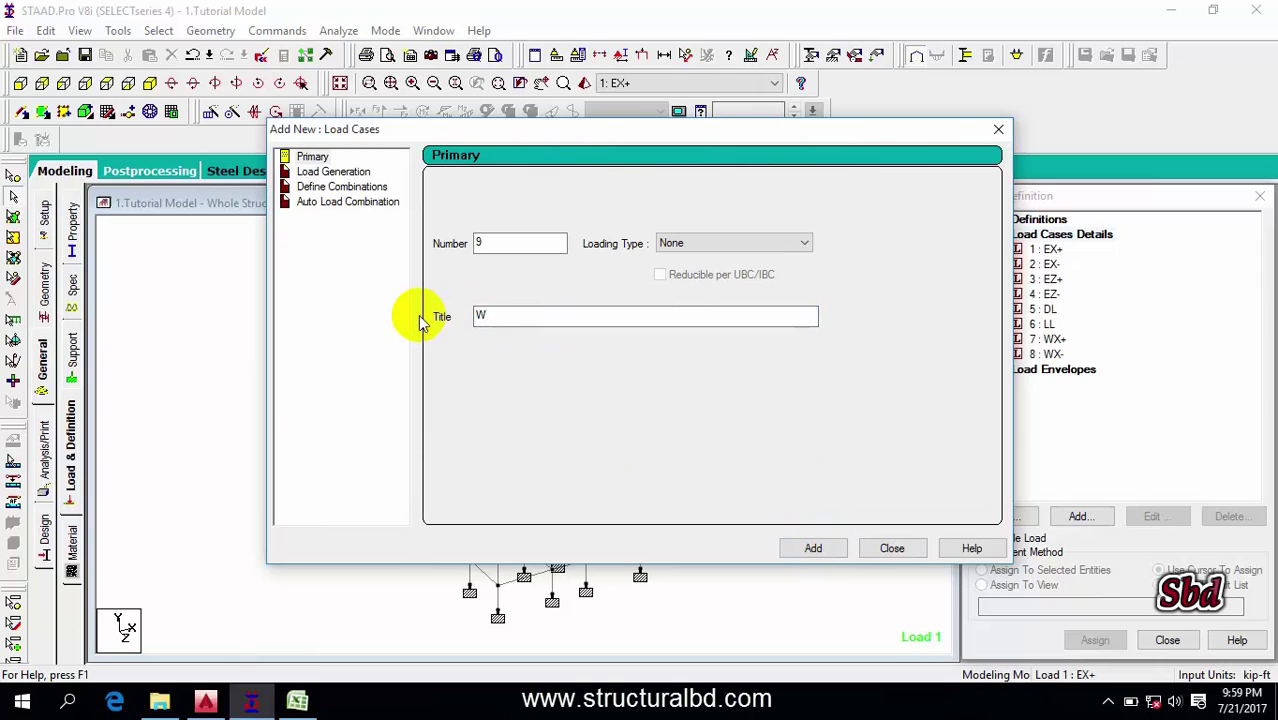
text(WZ+)
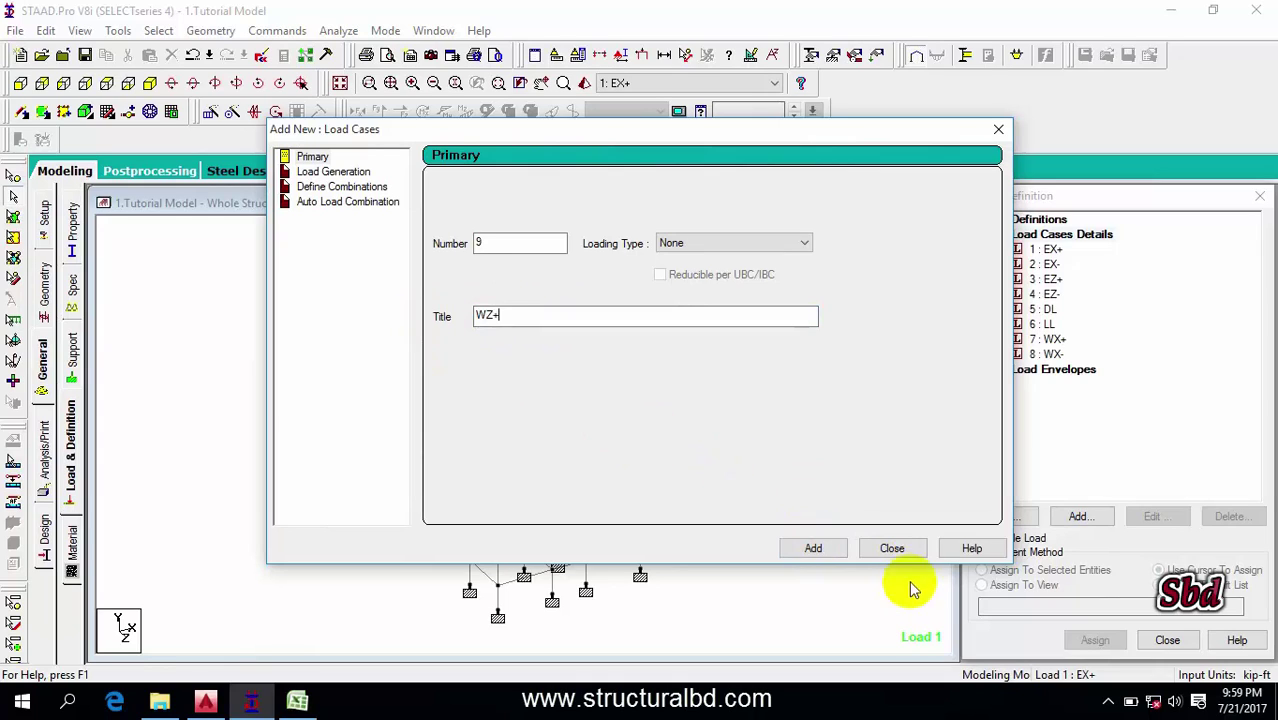
click(813, 548)
Add primary load case 10 with the title WZ- and finish adding load cases
drag(560, 316, 365, 318)
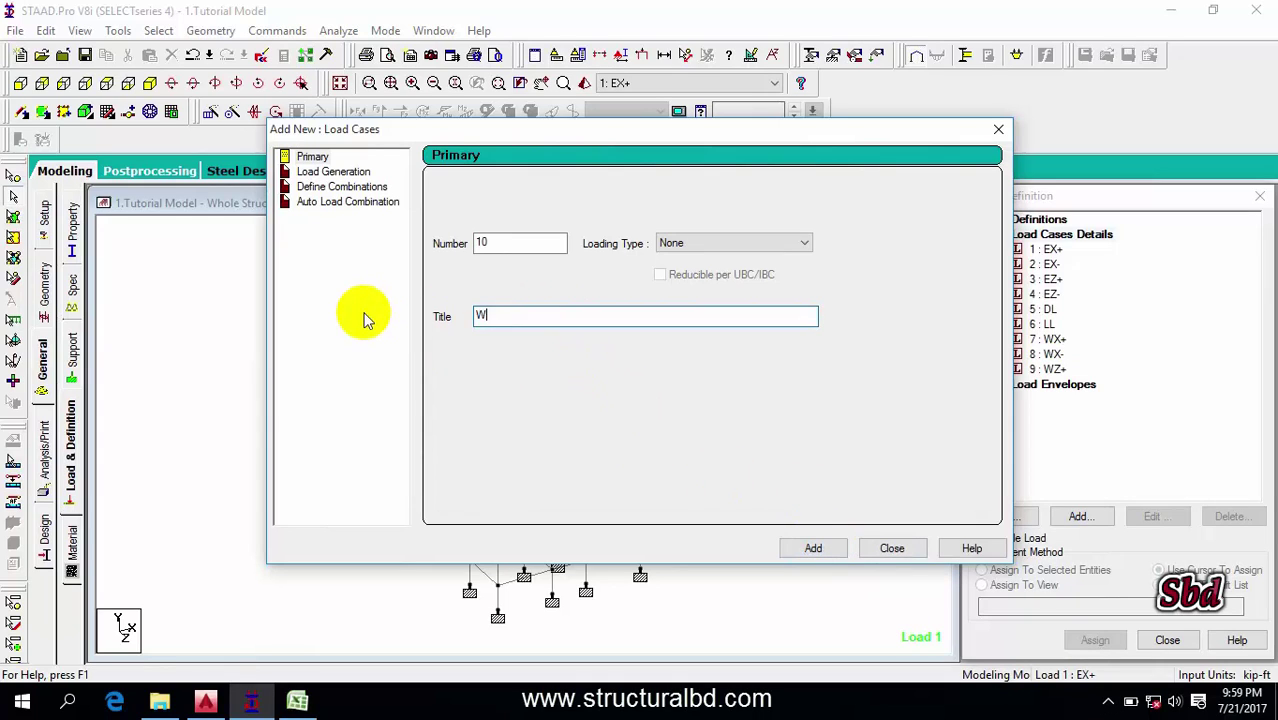
text(WZ-)
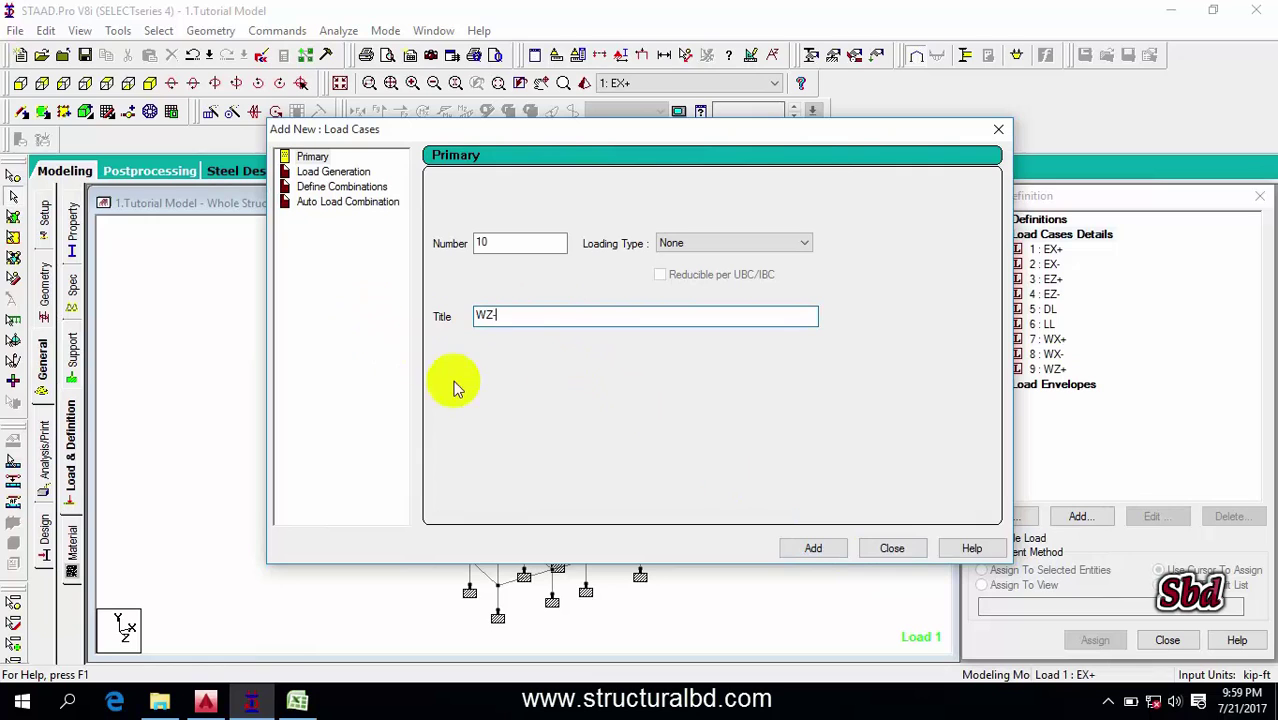
click(815, 550)
click(893, 549)
Look through the list of load cases and make 5: DL the active load case
click(1046, 279)
click(1046, 249)
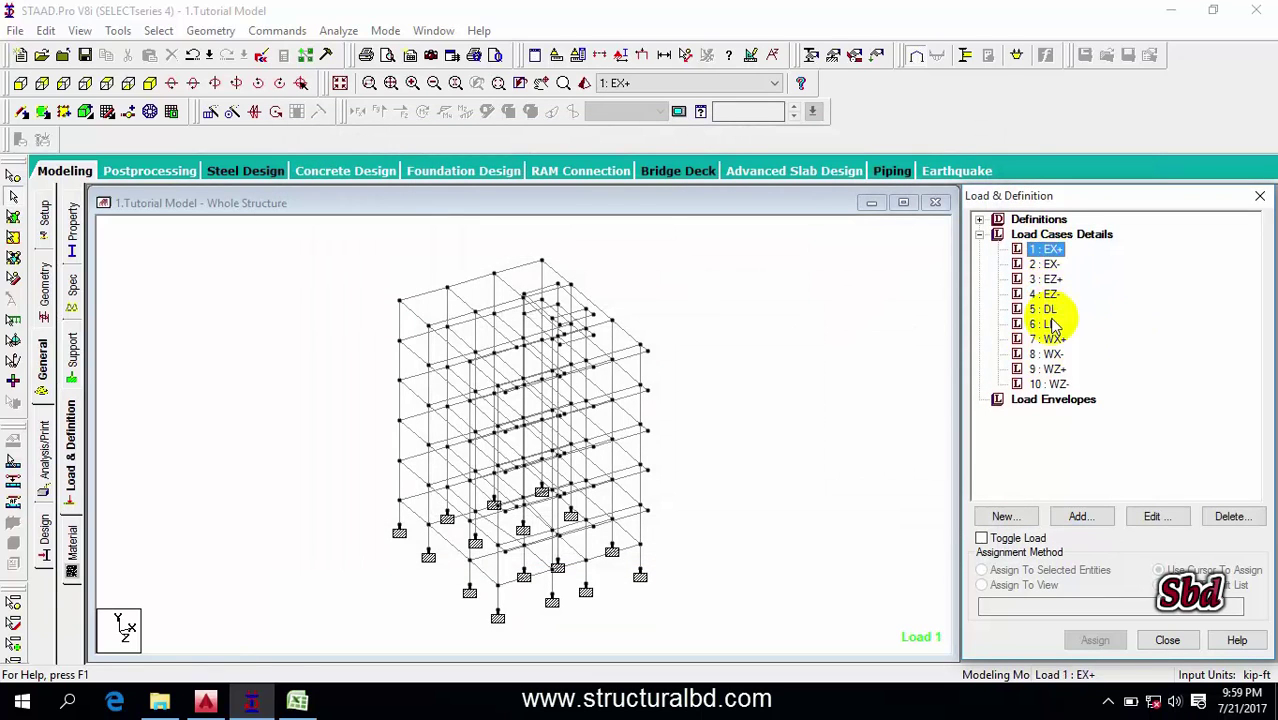
click(1045, 323)
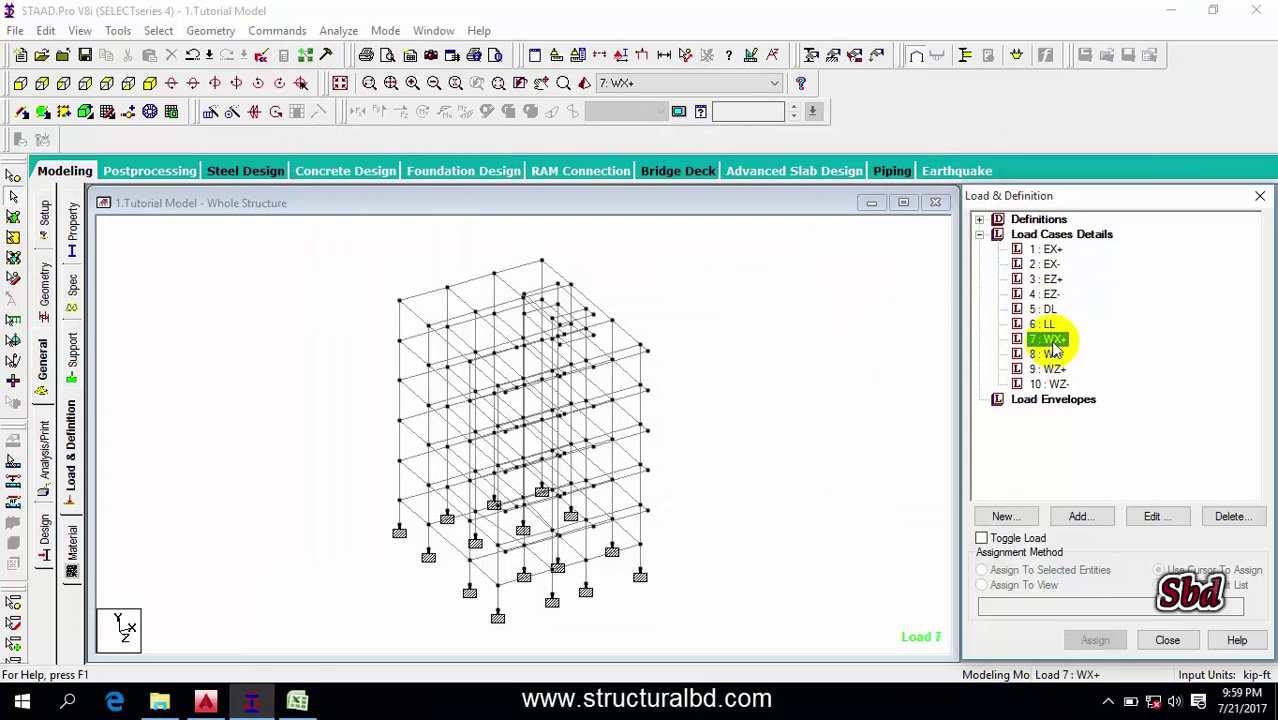
click(845, 337)
key(Left)
key(Left)
key(Left)
key(Left)
click(1045, 309)
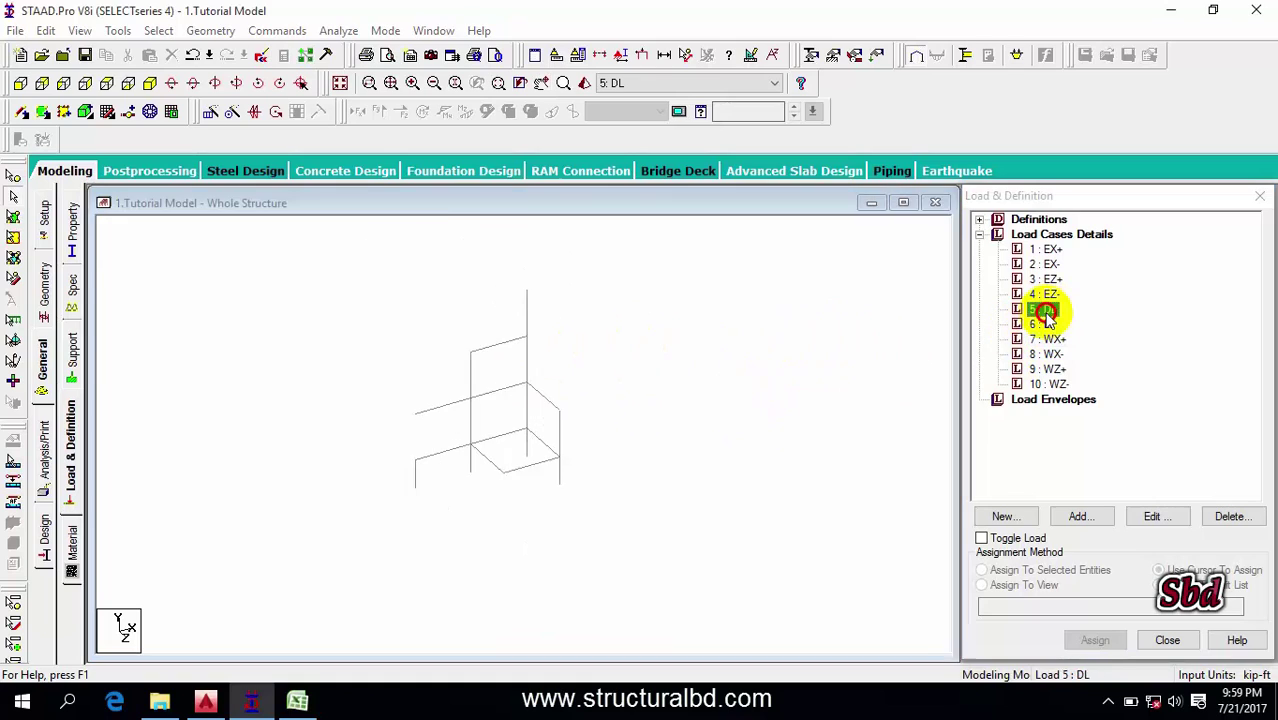
click(1047, 309)
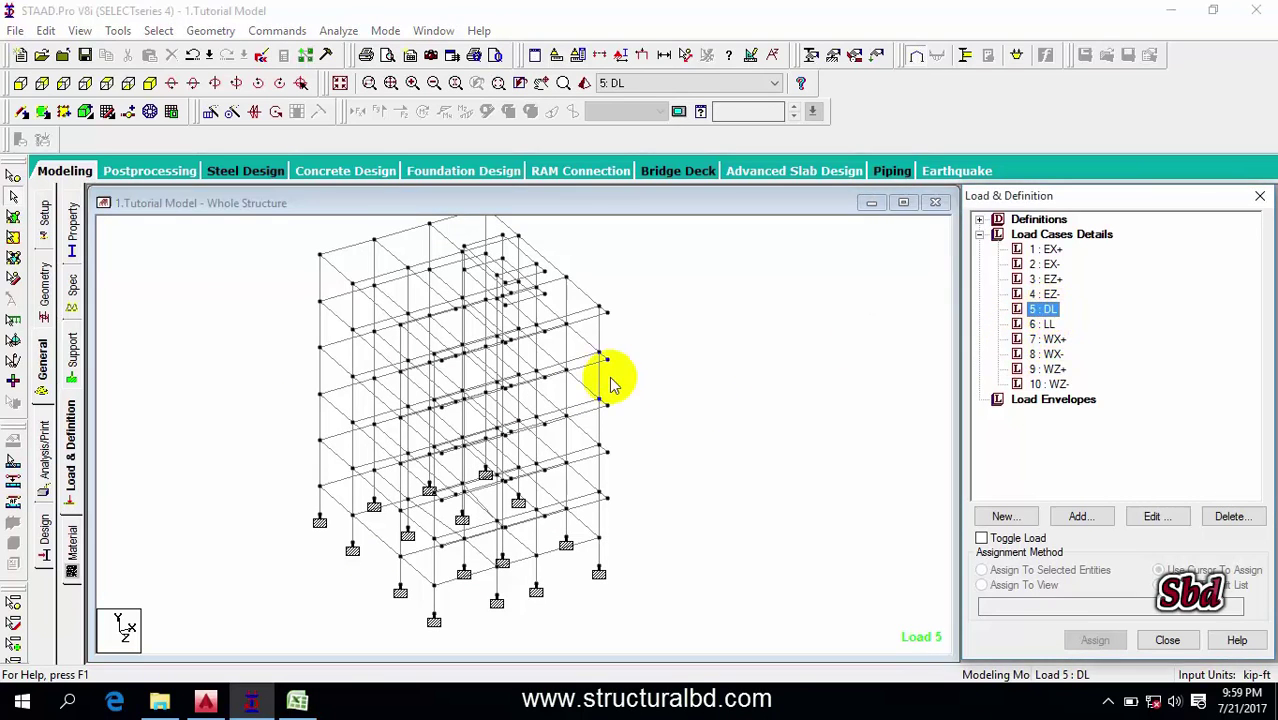
Switch to Excel, label cell E6 as DL and enter a formula in F6 that produces 62.5
click(297, 700)
click(316, 283)
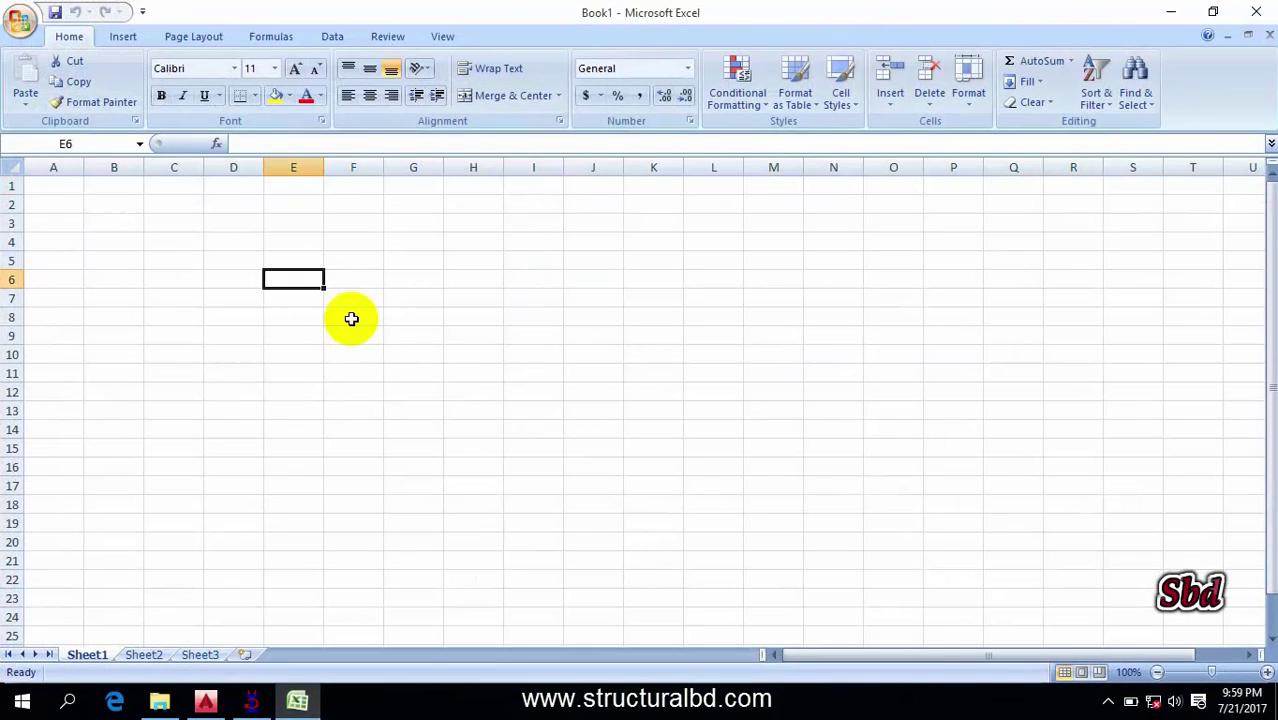
text(d)
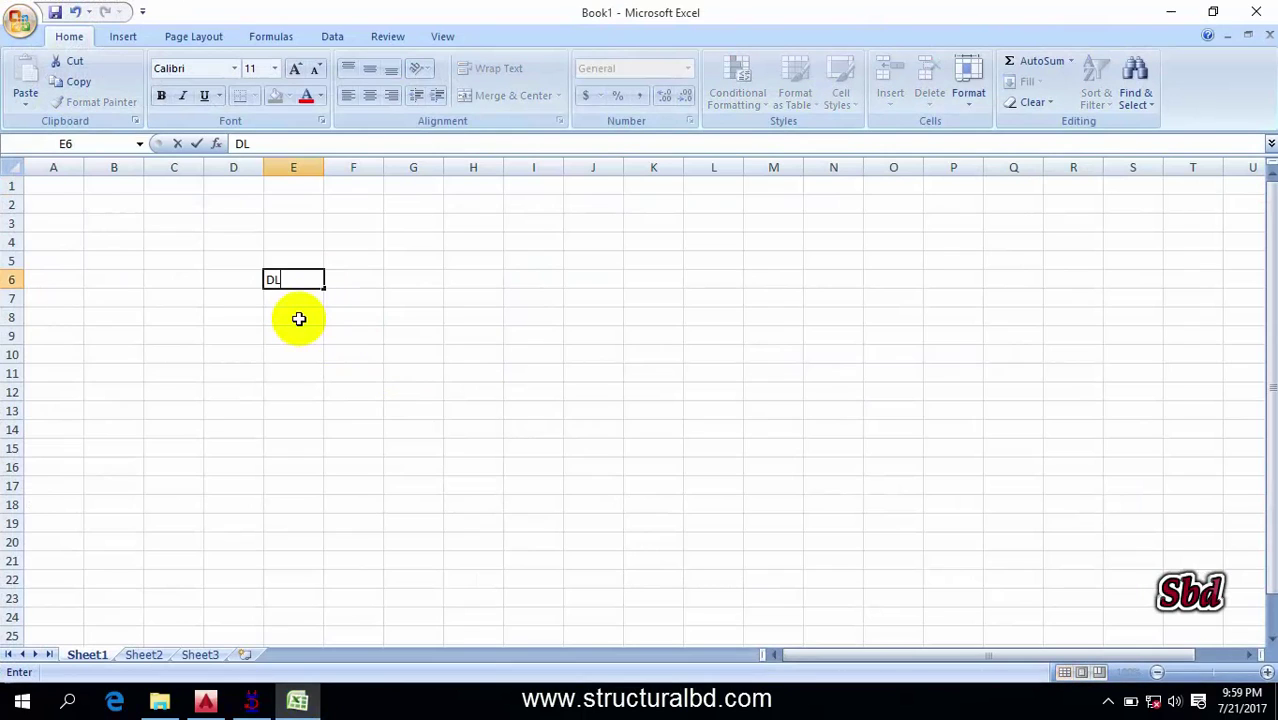
text(L)
key(Tab)
text(=)
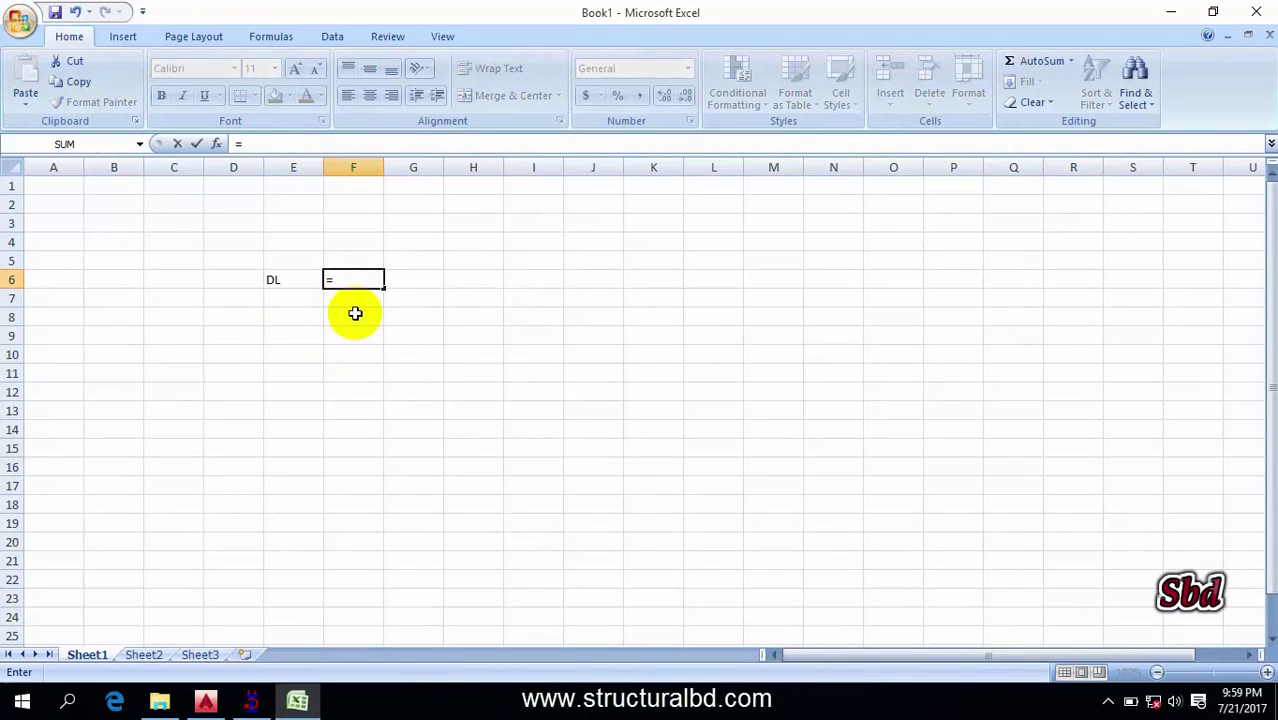
click(251, 700)
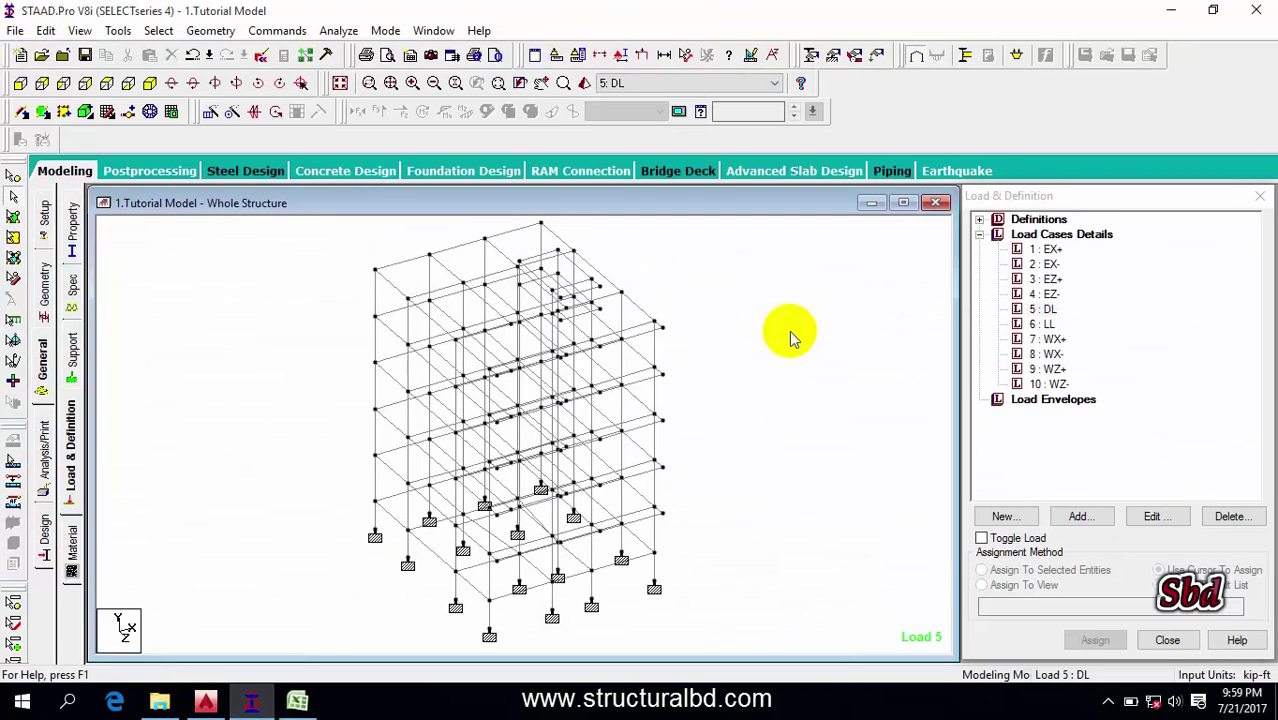
click(297, 701)
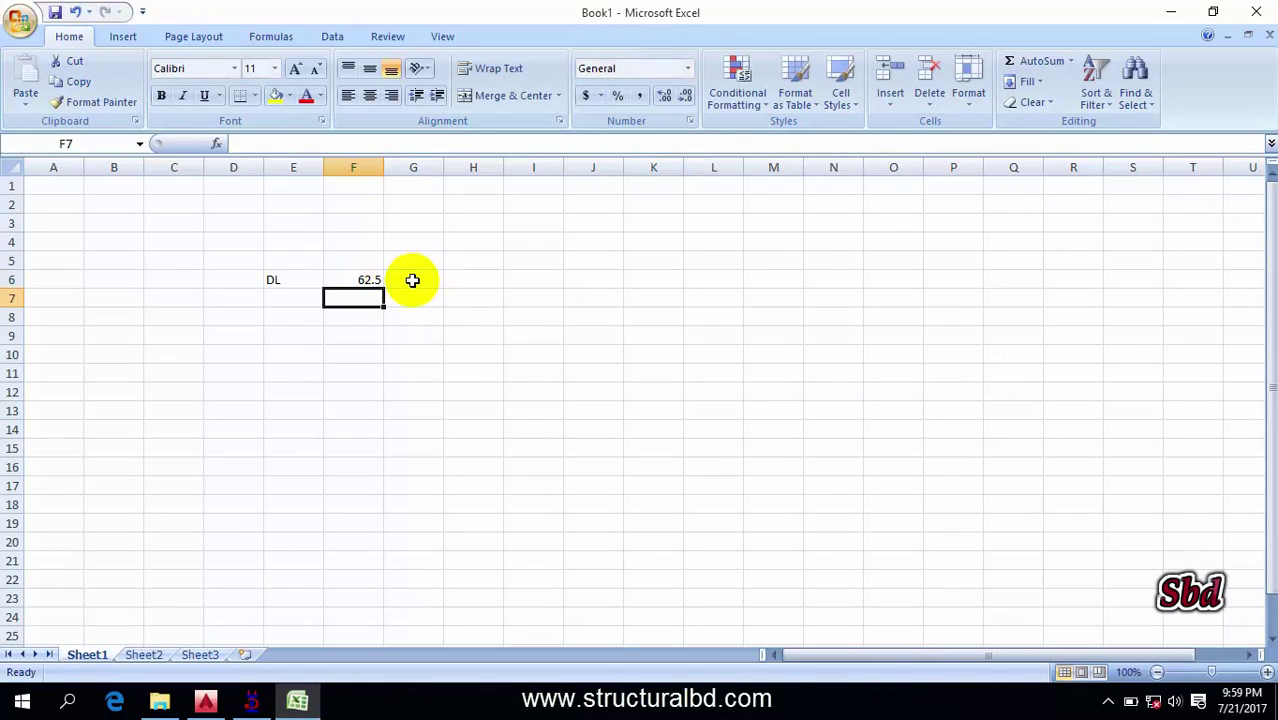
Enter 25 in cell G6 and add both loads in H6 with the formula =G6+F6
click(412, 280)
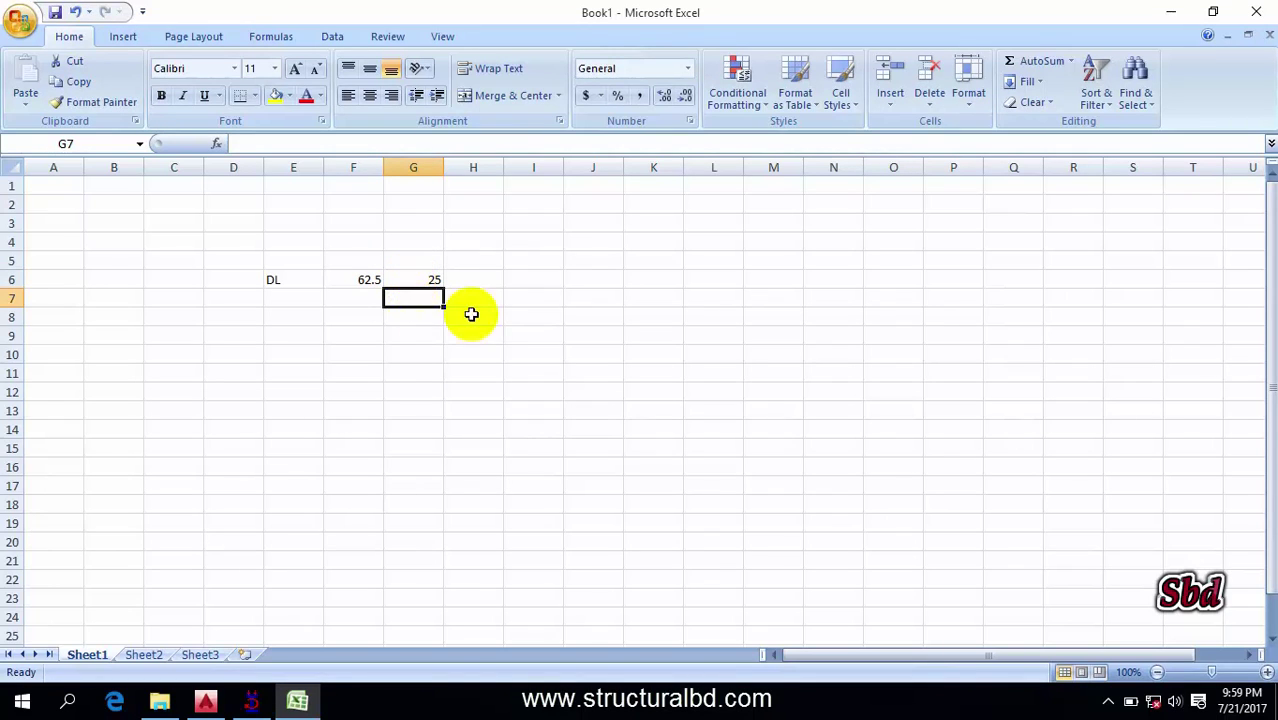
click(418, 278)
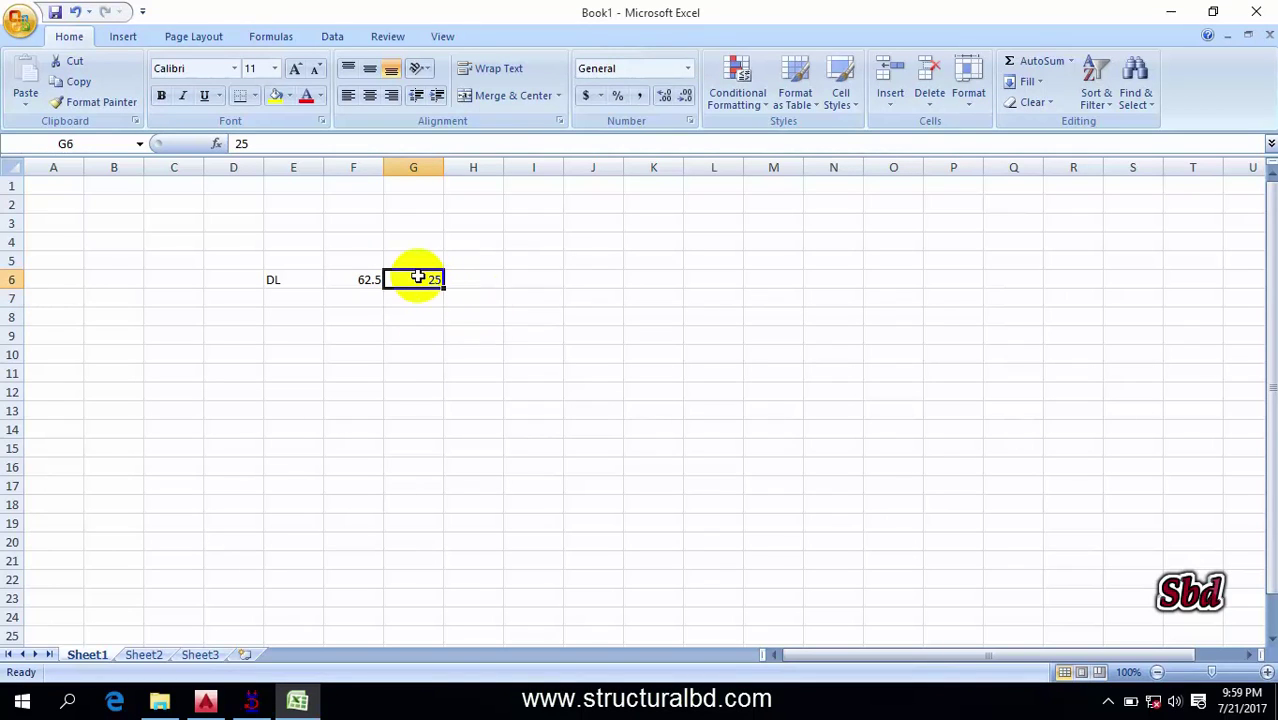
click(251, 700)
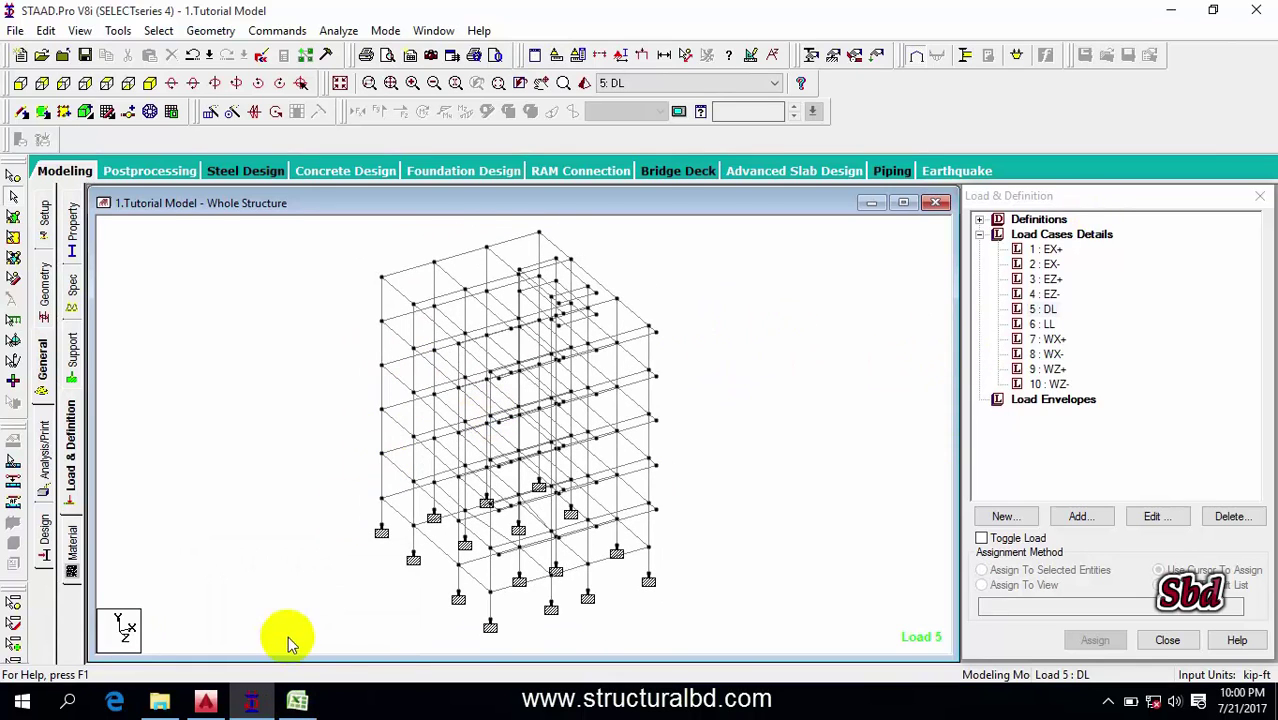
click(312, 702)
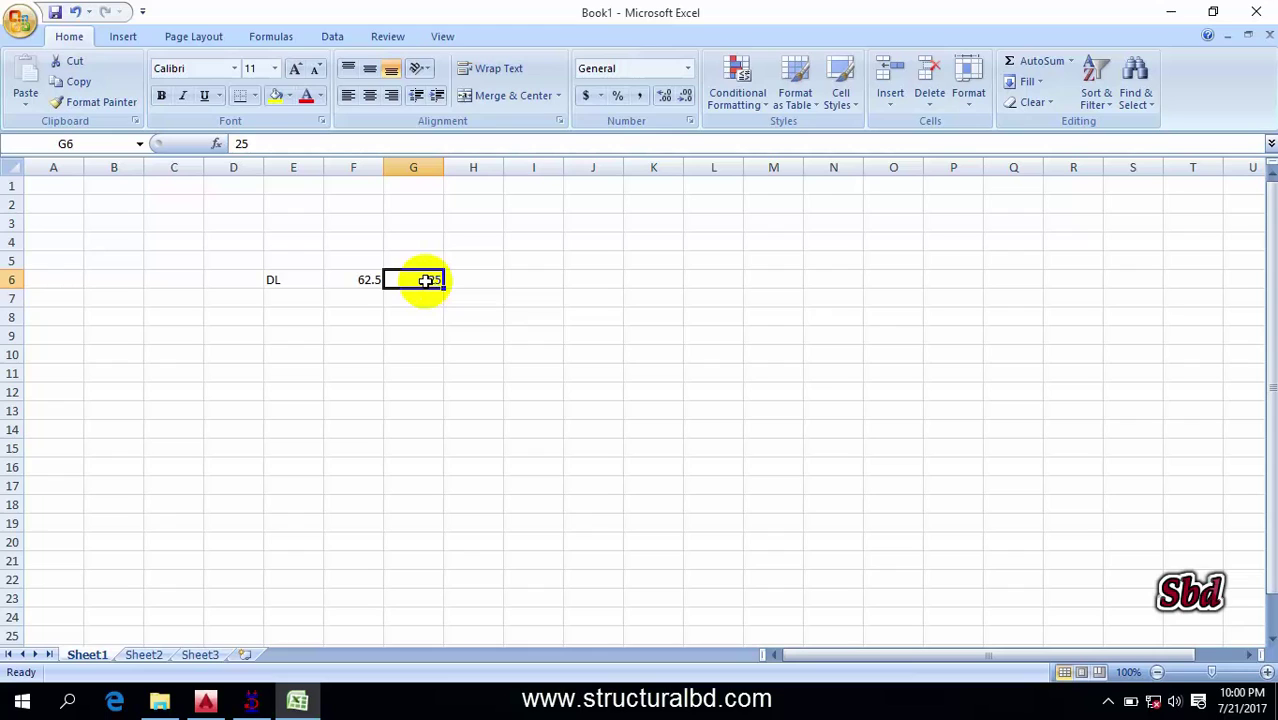
click(481, 275)
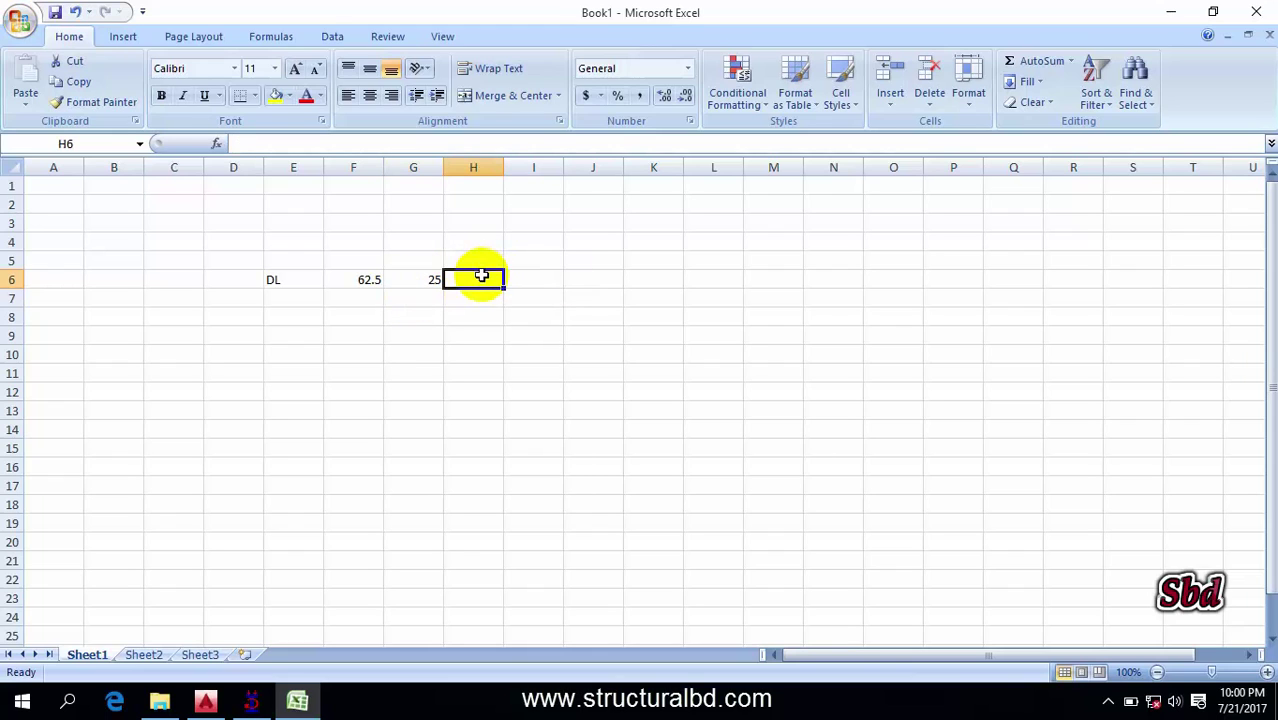
text(=)
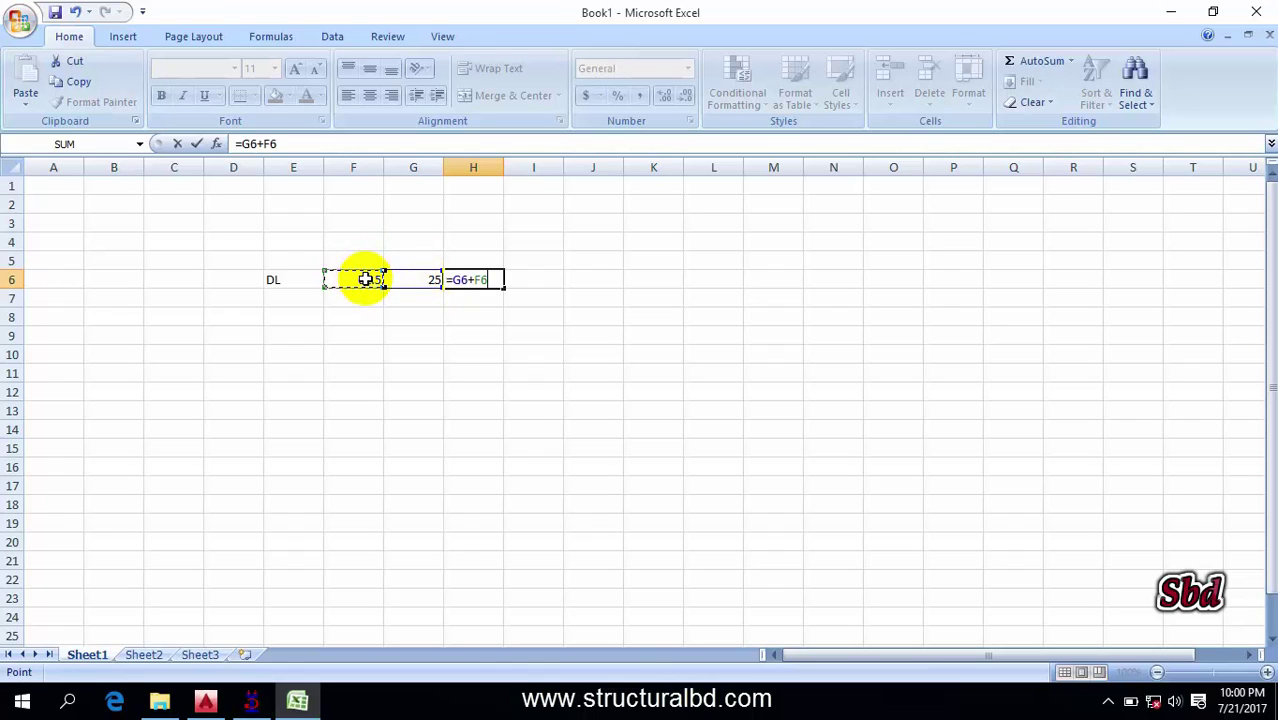
key(Return)
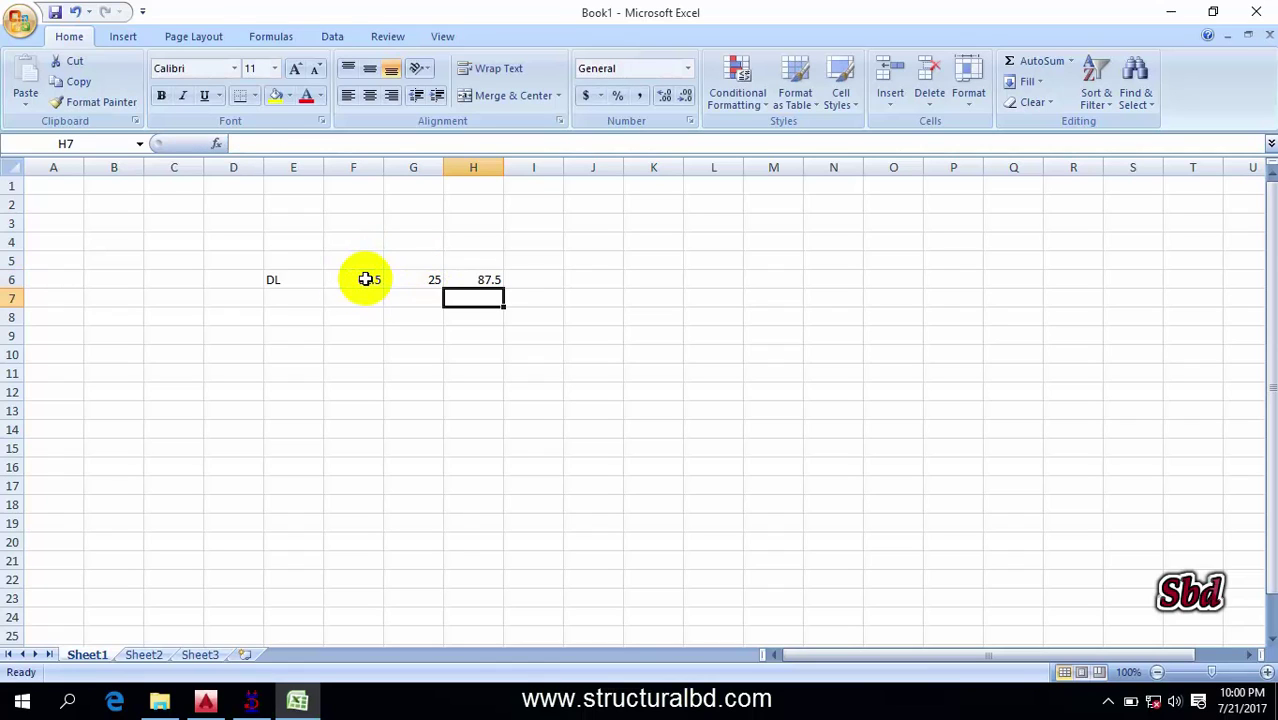
Enter 40 in cell F7, below the 62.5 value
click(374, 299)
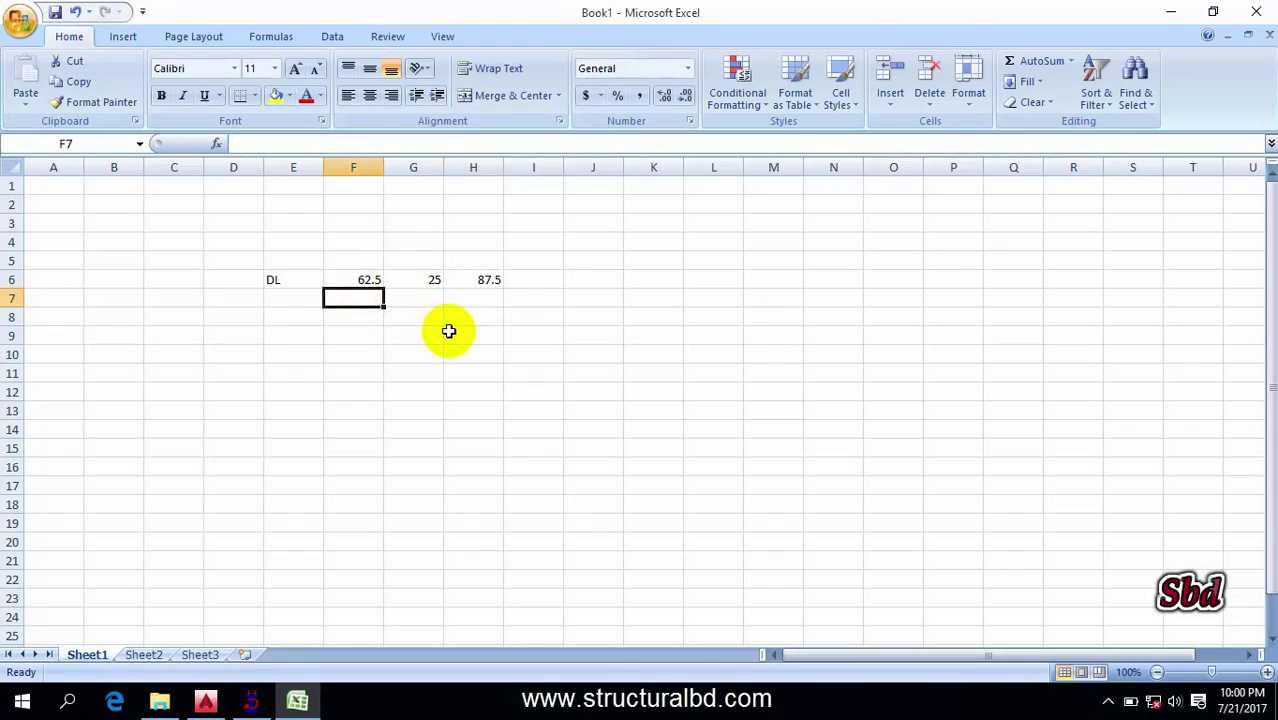
text(4)
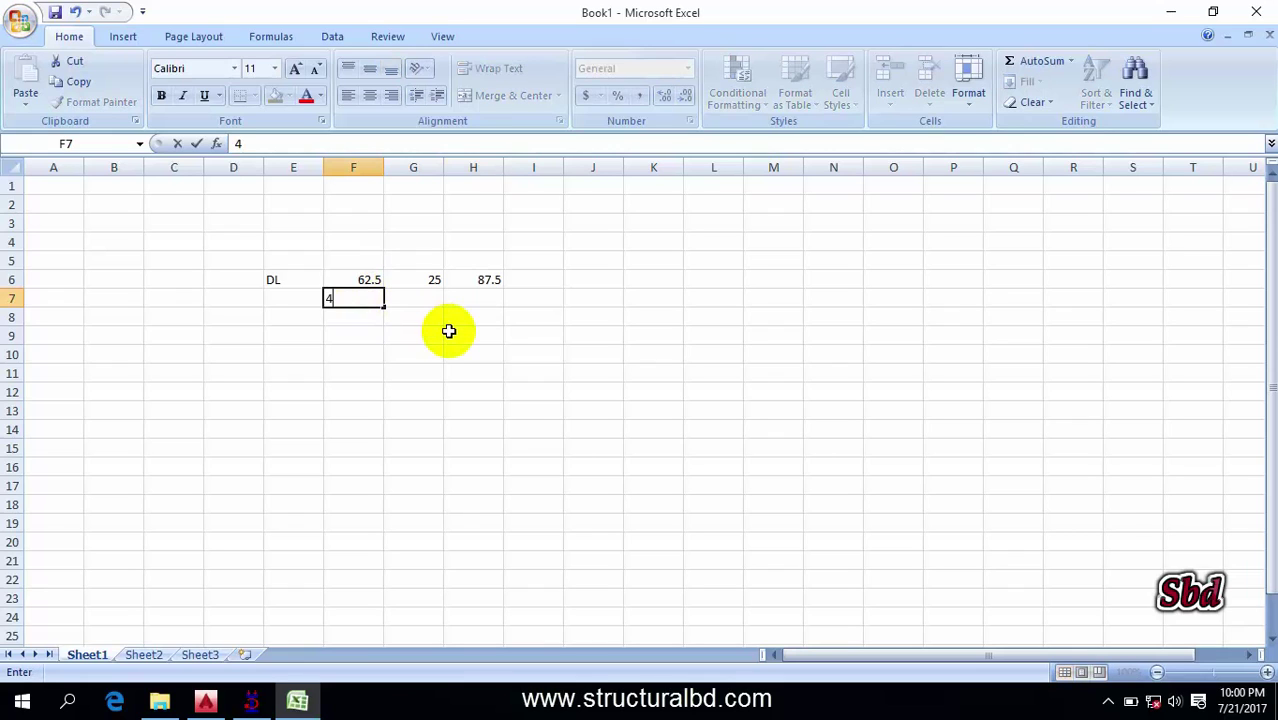
key(Tab)
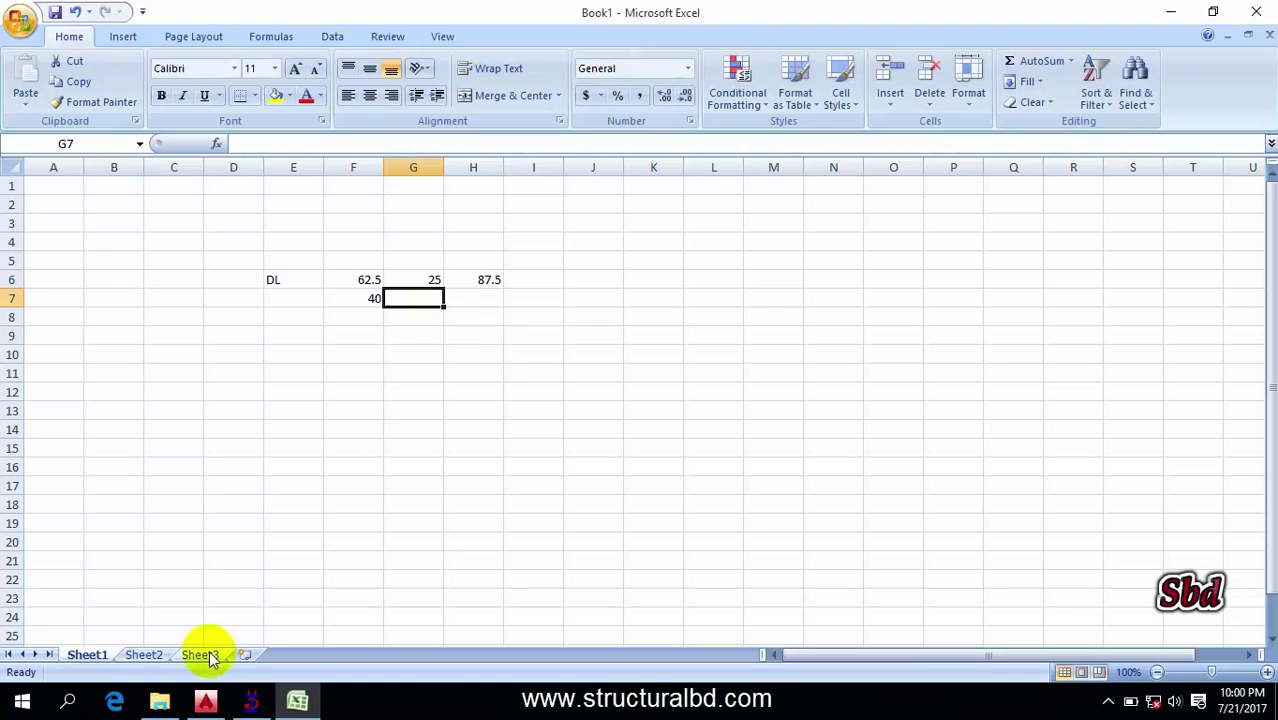
Switch to AutoCAD and examine the rooms and partition walls in the floor beam layout
click(205, 700)
scroll(539, 428, down, 5)
scroll(529, 390, up, 7)
scroll(434, 294, down, 7)
scroll(551, 414, up, 6)
middle_drag(508, 337, 427, 307)
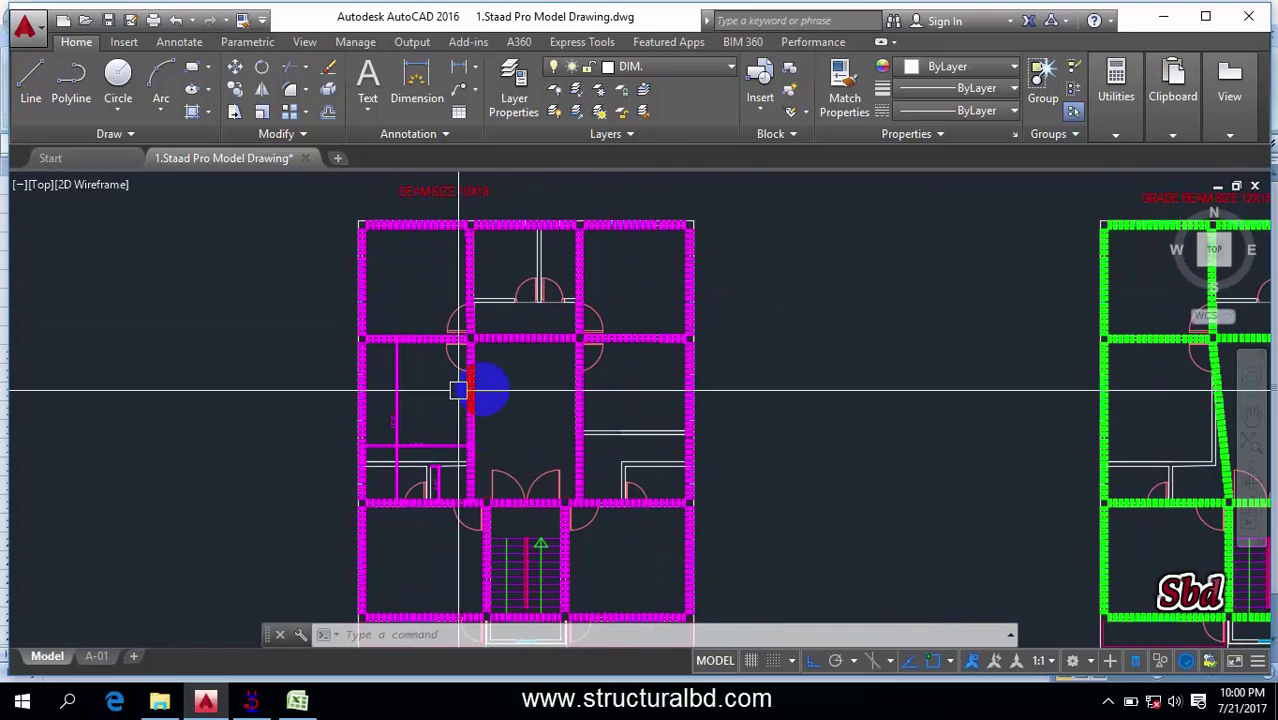
middle_drag(502, 402, 542, 354)
middle_drag(458, 511, 673, 479)
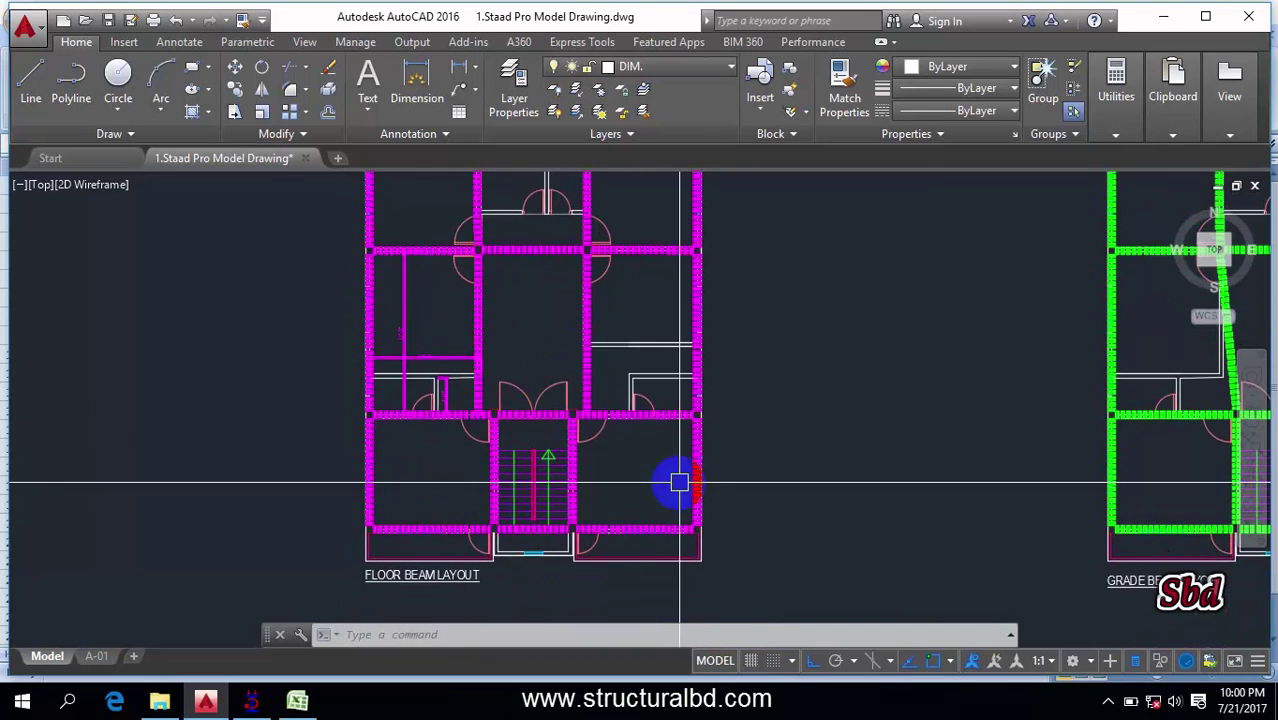
middle_drag(499, 334, 571, 294)
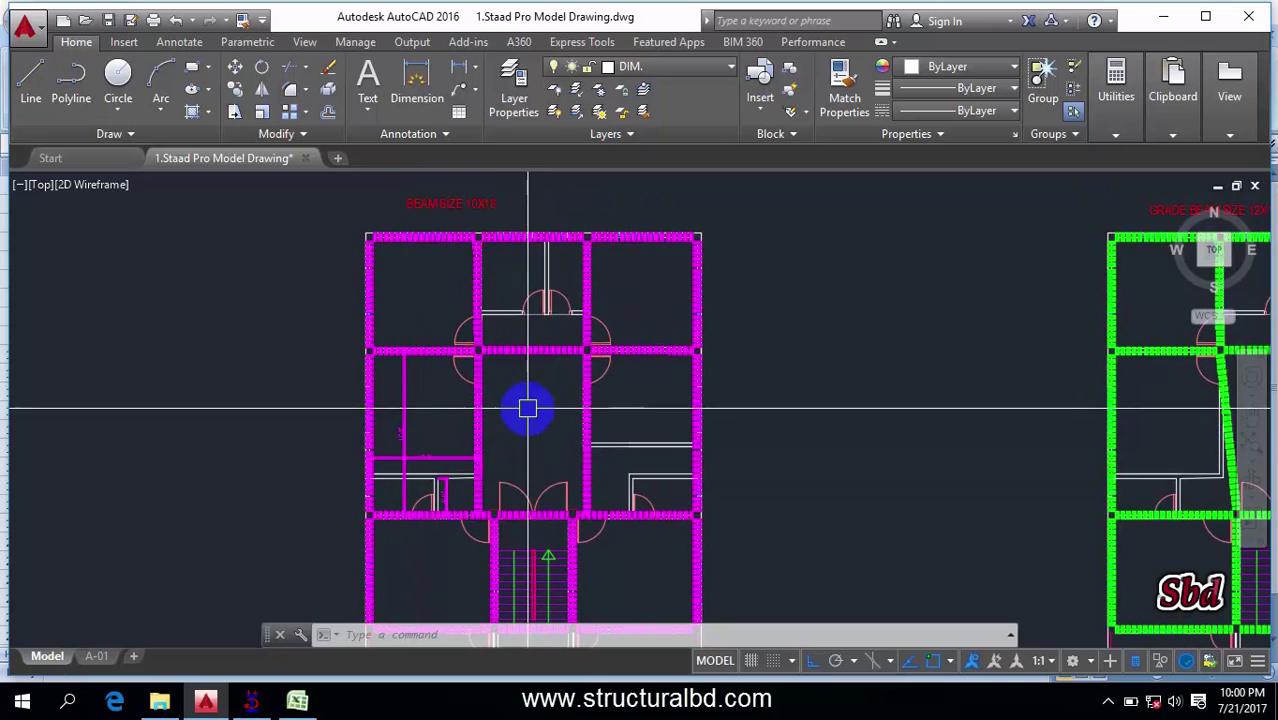
scroll(530, 300, up, 2)
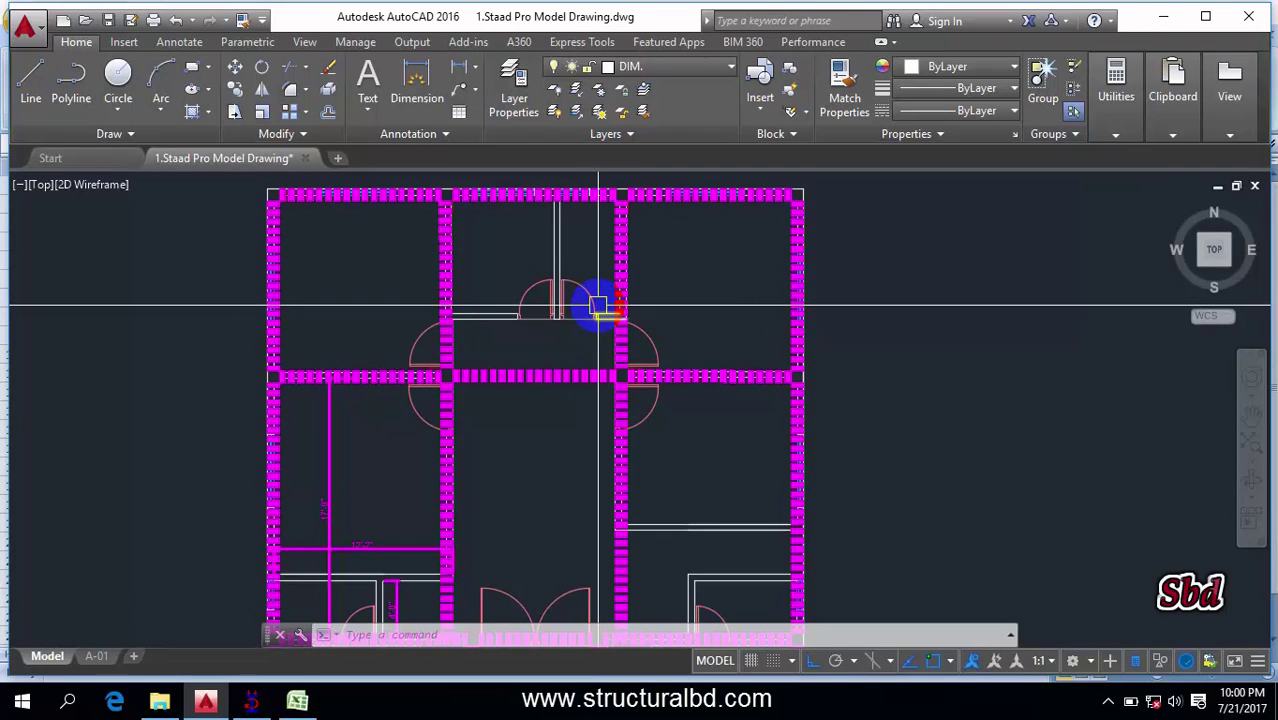
mouse_move(598, 305)
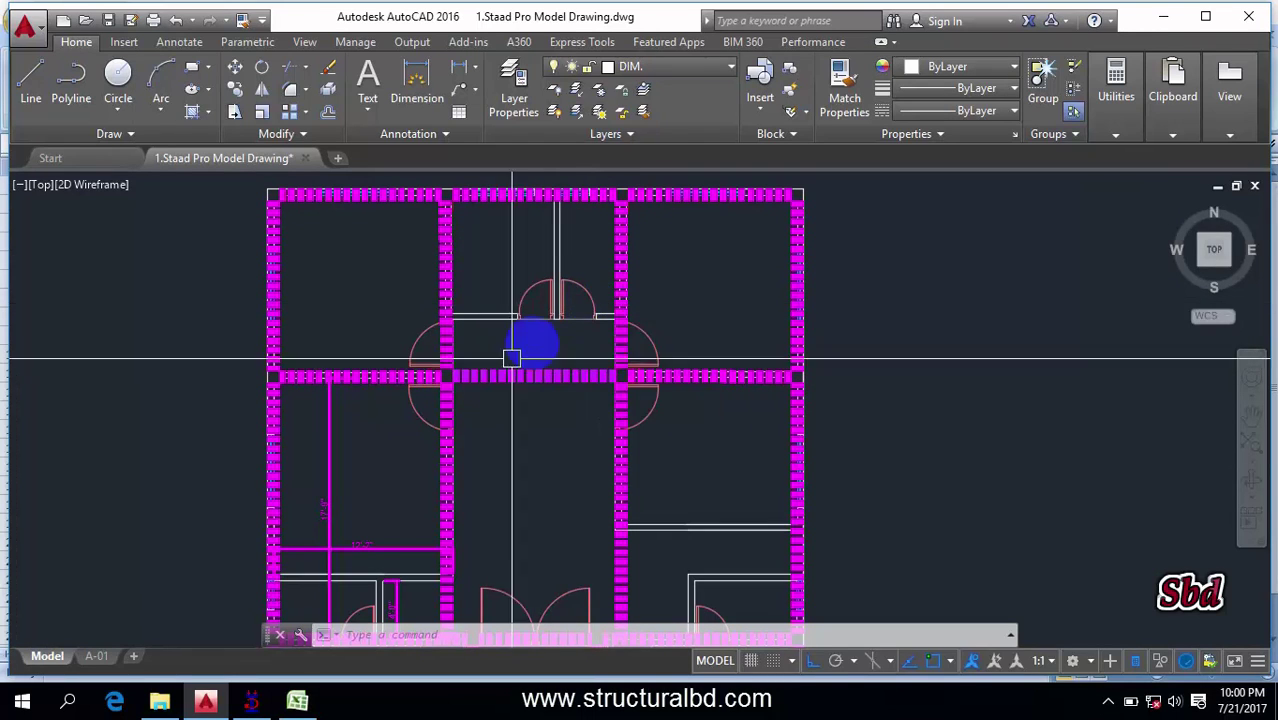
middle_drag(532, 334, 498, 376)
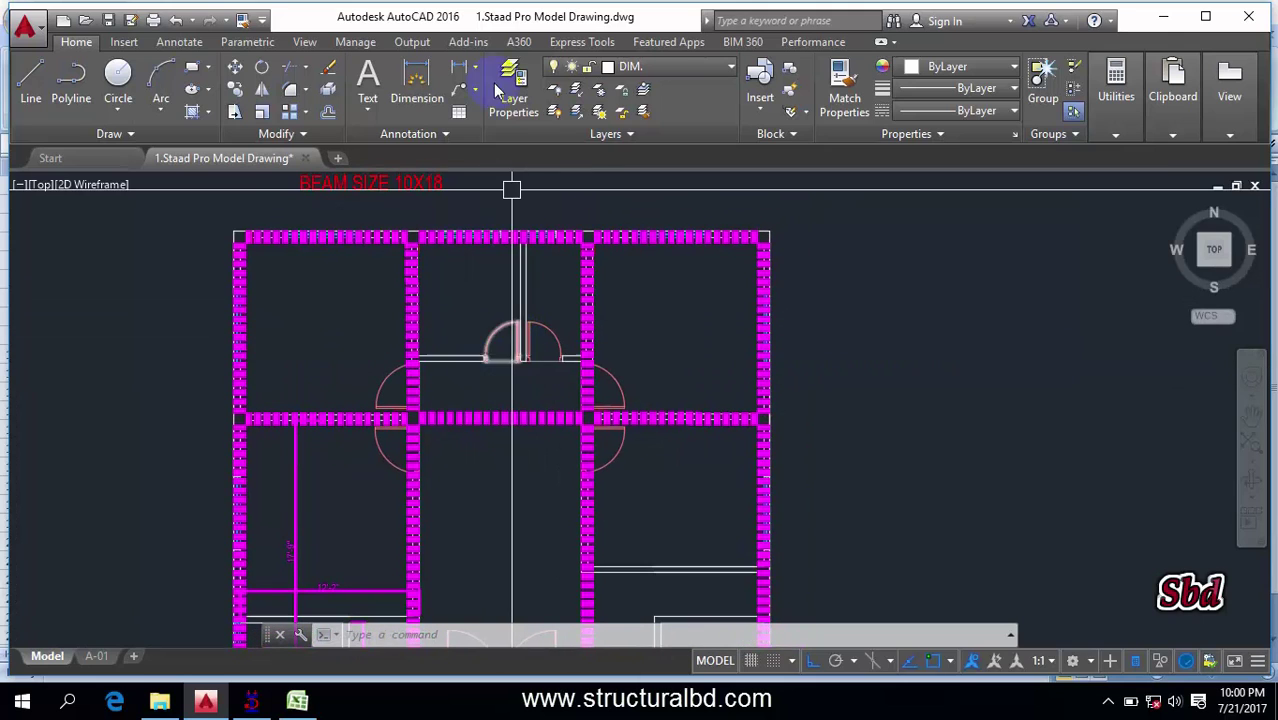
Add a linear dimension for the clear width of the upper middle bay, between its two vertical beams
click(459, 66)
click(414, 352)
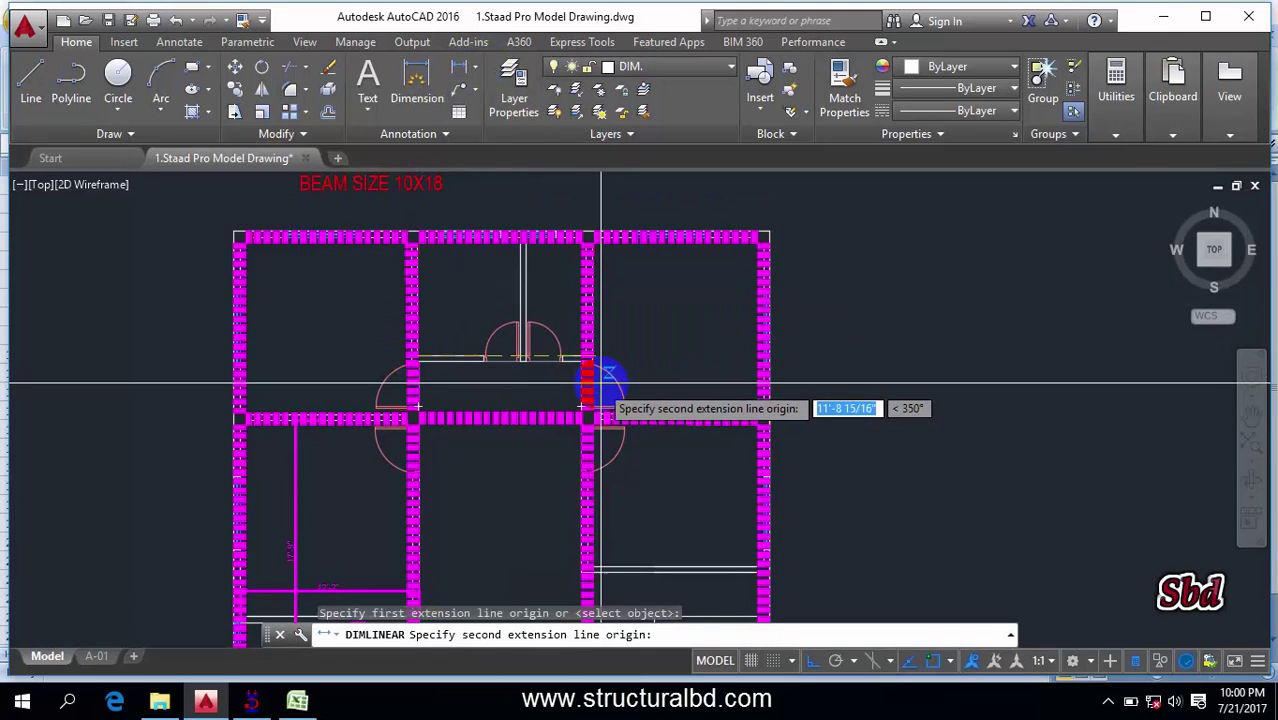
scroll(593, 372, up, 2)
key(Escape)
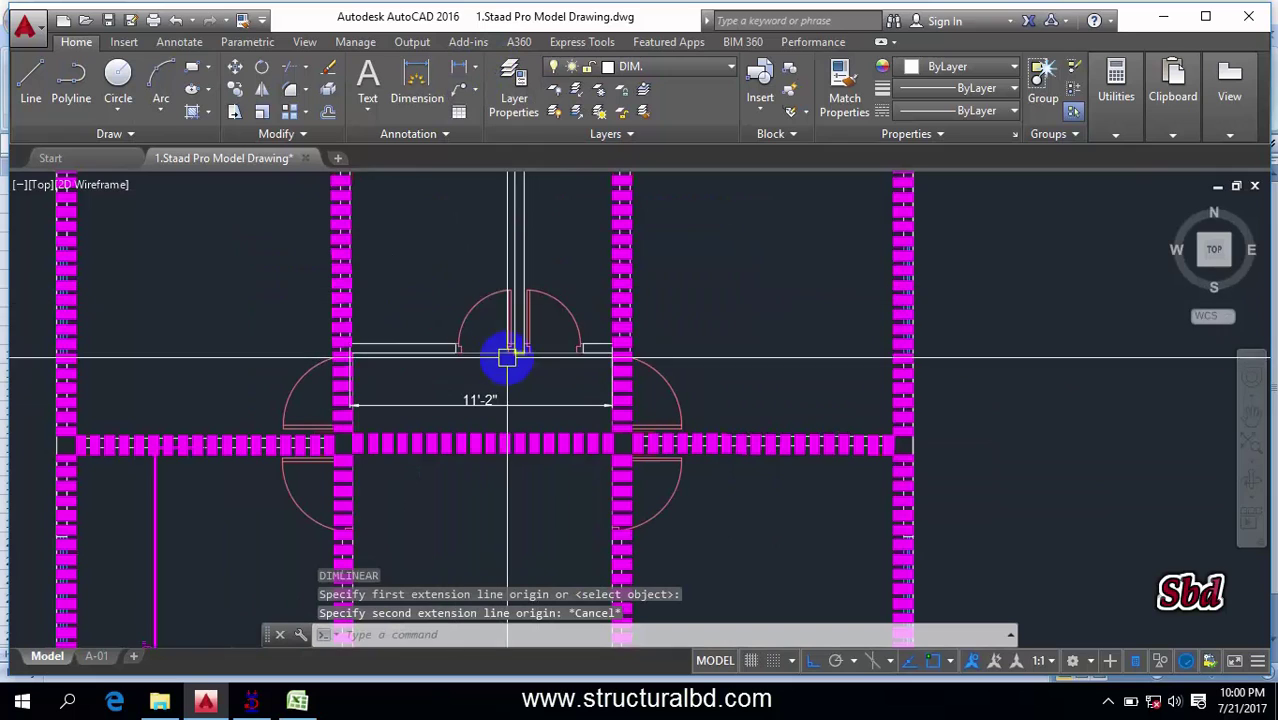
Add a vertical linear dimension for the depth of the upper middle bay, from its top beam to its lower beam
scroll(508, 354, down, 2)
key(Return)
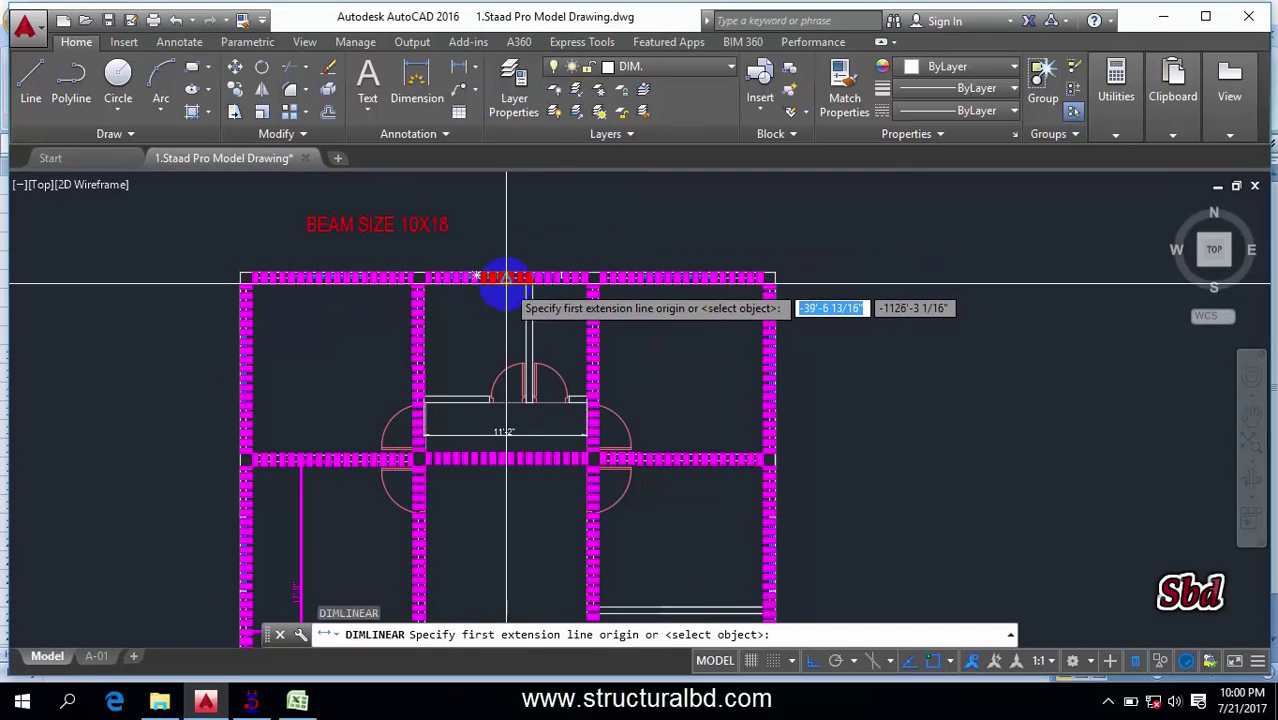
click(499, 277)
click(499, 443)
scroll(493, 353, up, 3)
click(493, 353)
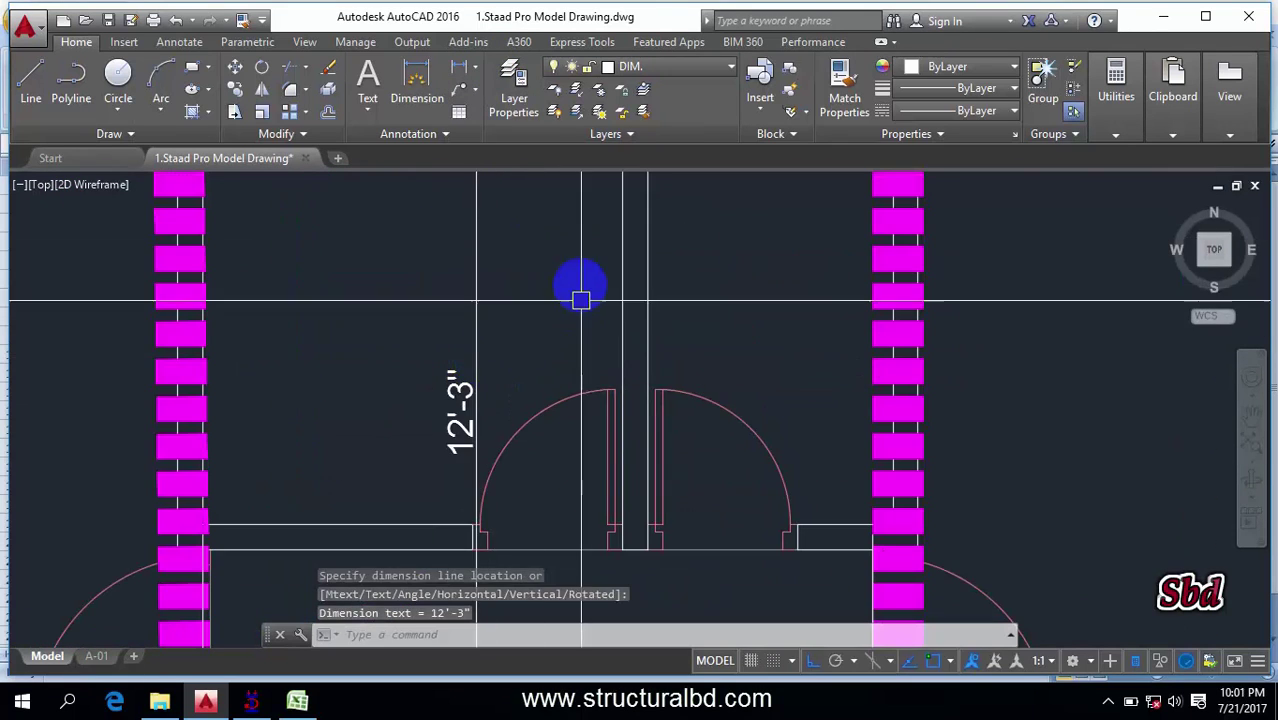
Add a linear dimension for the length of the vertical partition wall between the two doors in the upper middle bay
scroll(567, 261, down, 3)
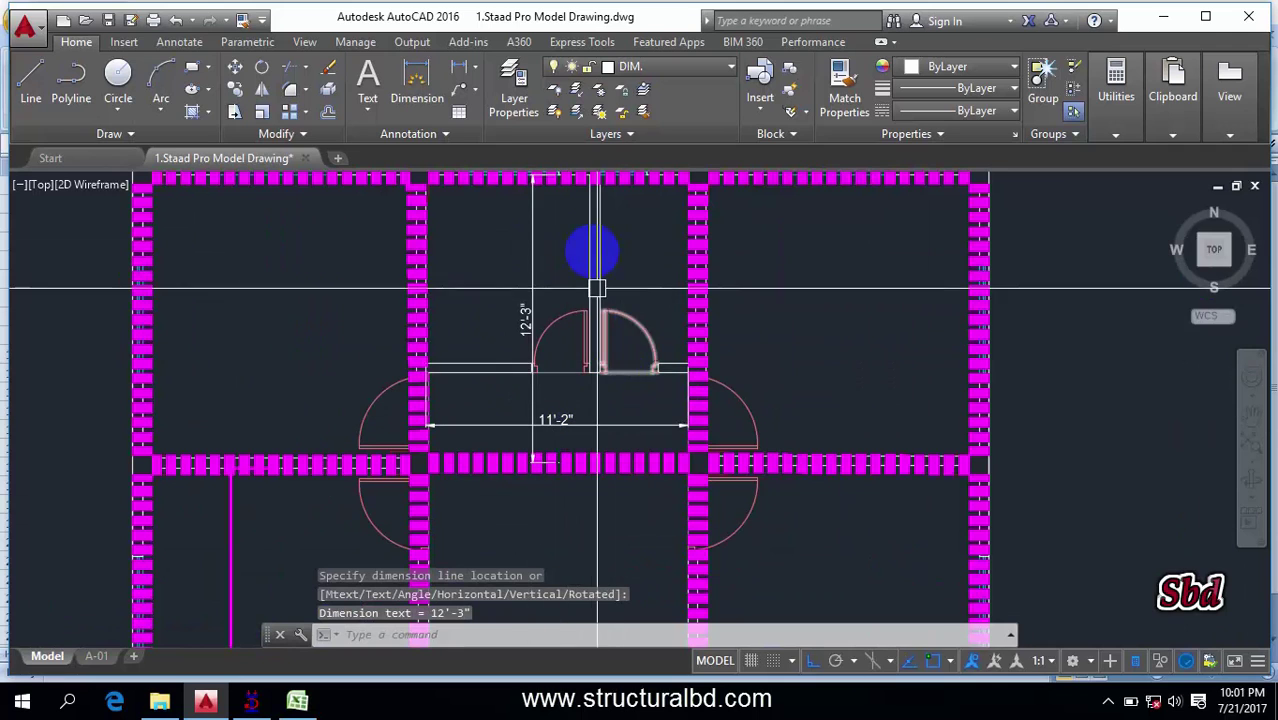
middle_drag(566, 268, 516, 330)
key(Return)
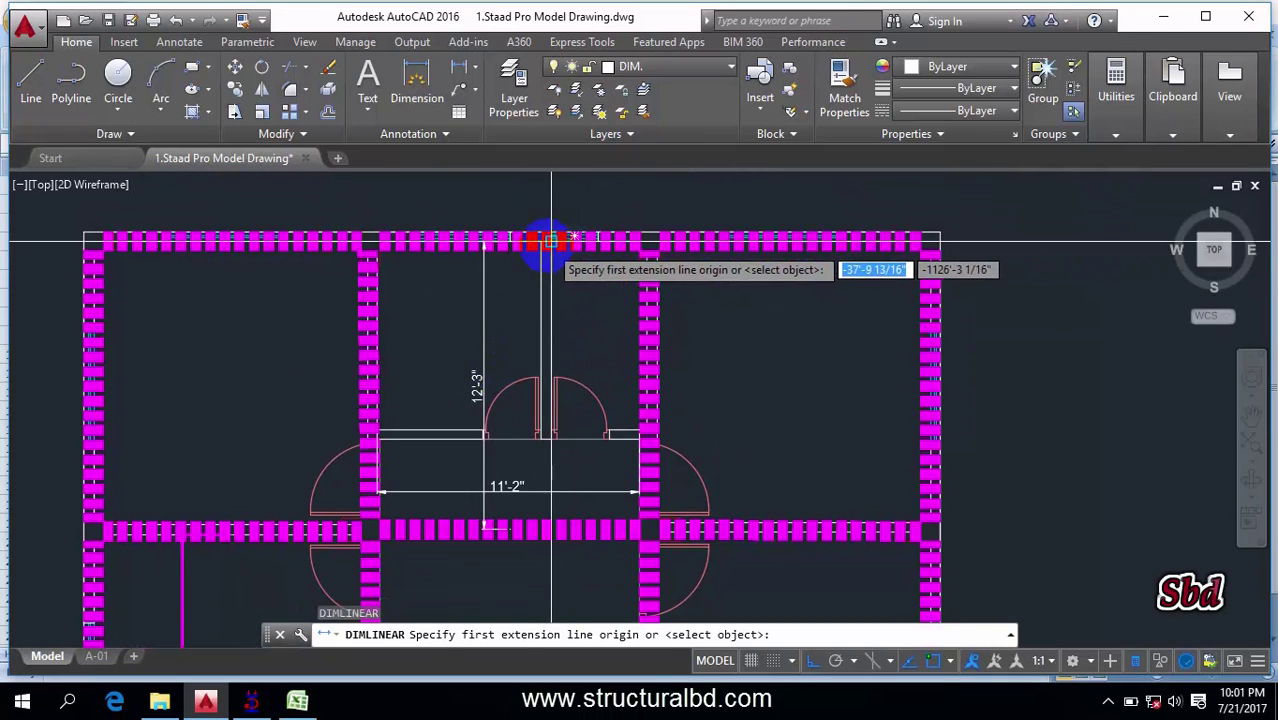
click(548, 240)
click(546, 448)
click(599, 355)
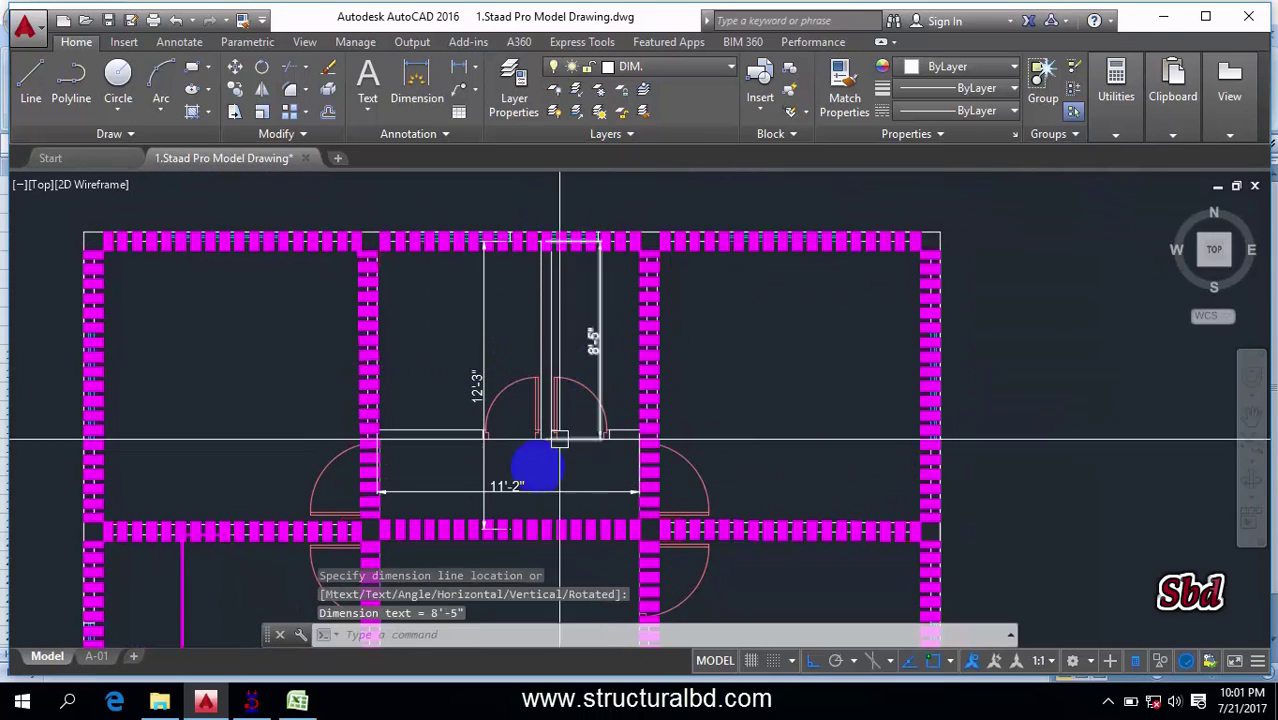
Switch to Excel and calculate the partition wall load in cell F8 with the formula =(11+8.5)*.41*9.57*120
click(297, 700)
click(350, 320)
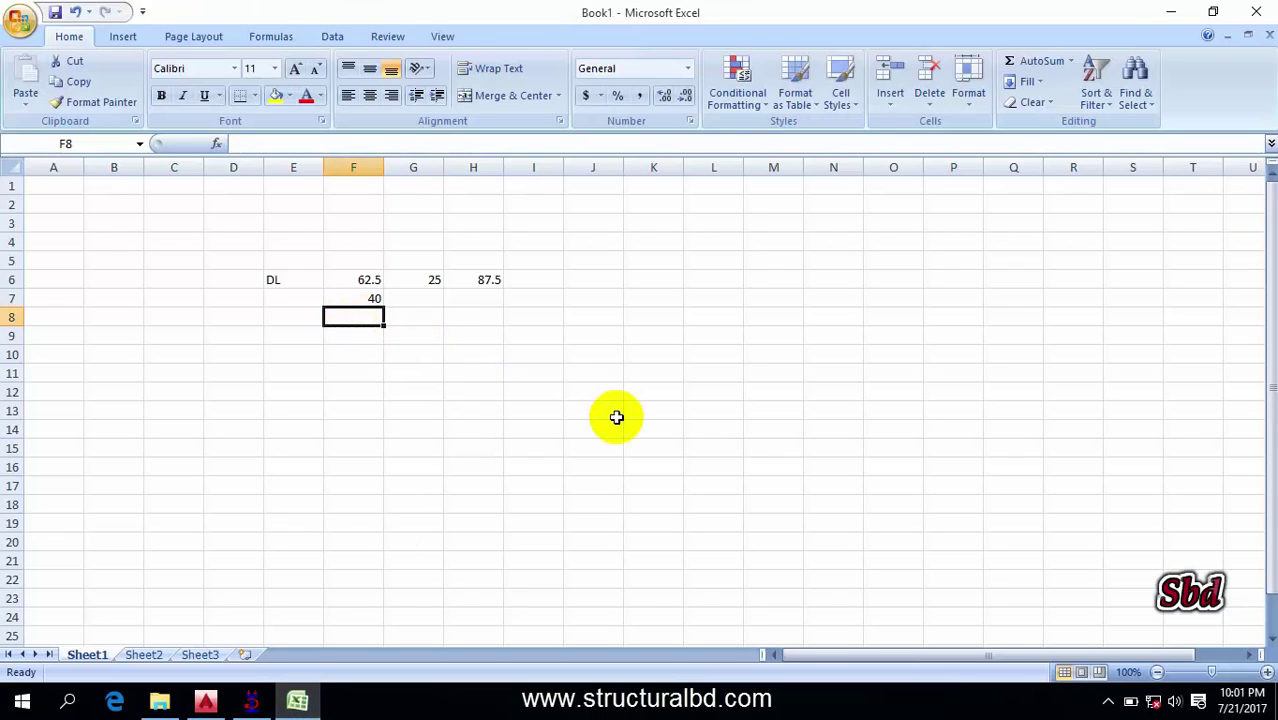
text(=(11+8.5)*.41*9.57*120)
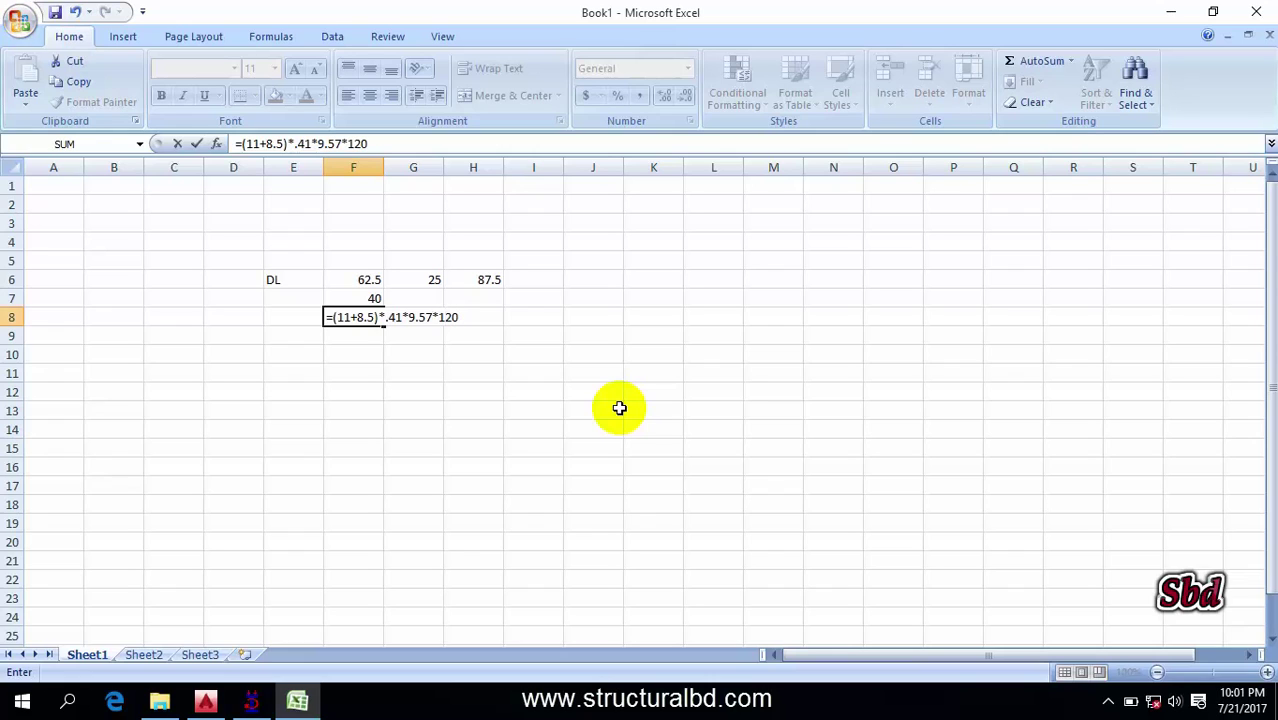
key(Return)
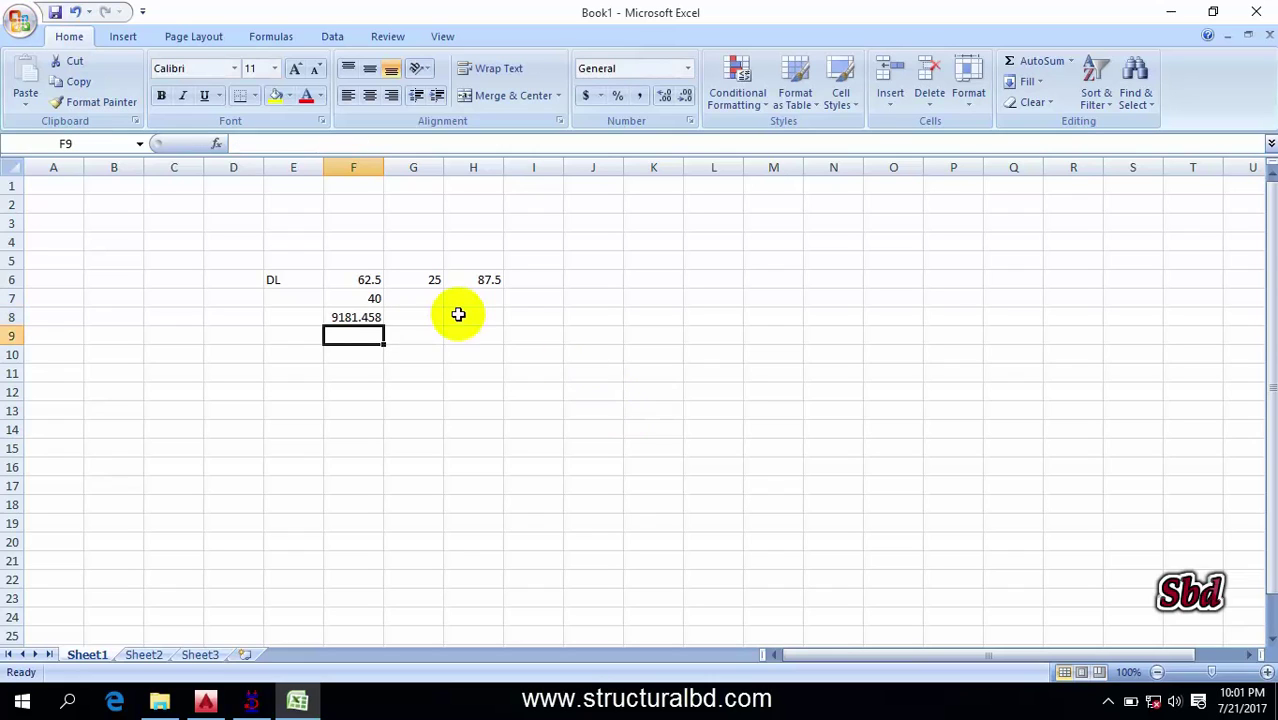
Divide the wall load by the bay area in cell G8 with the formula =F8/11/12
click(342, 318)
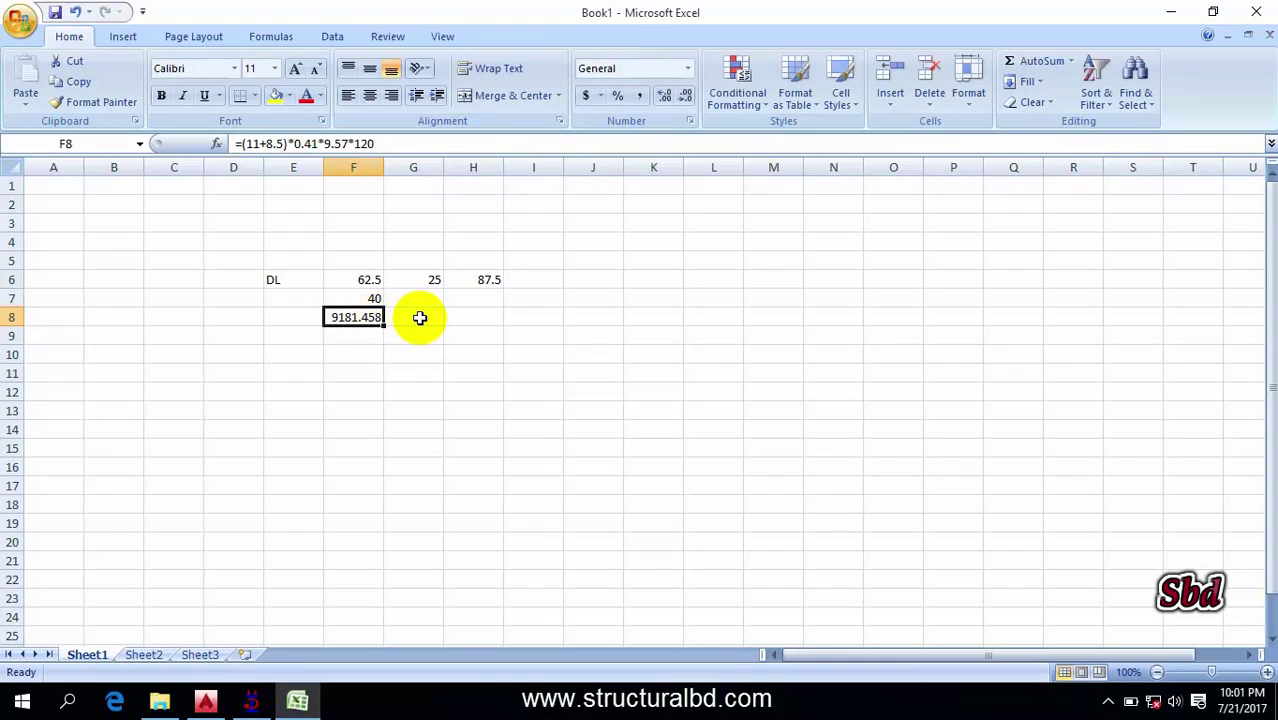
click(417, 318)
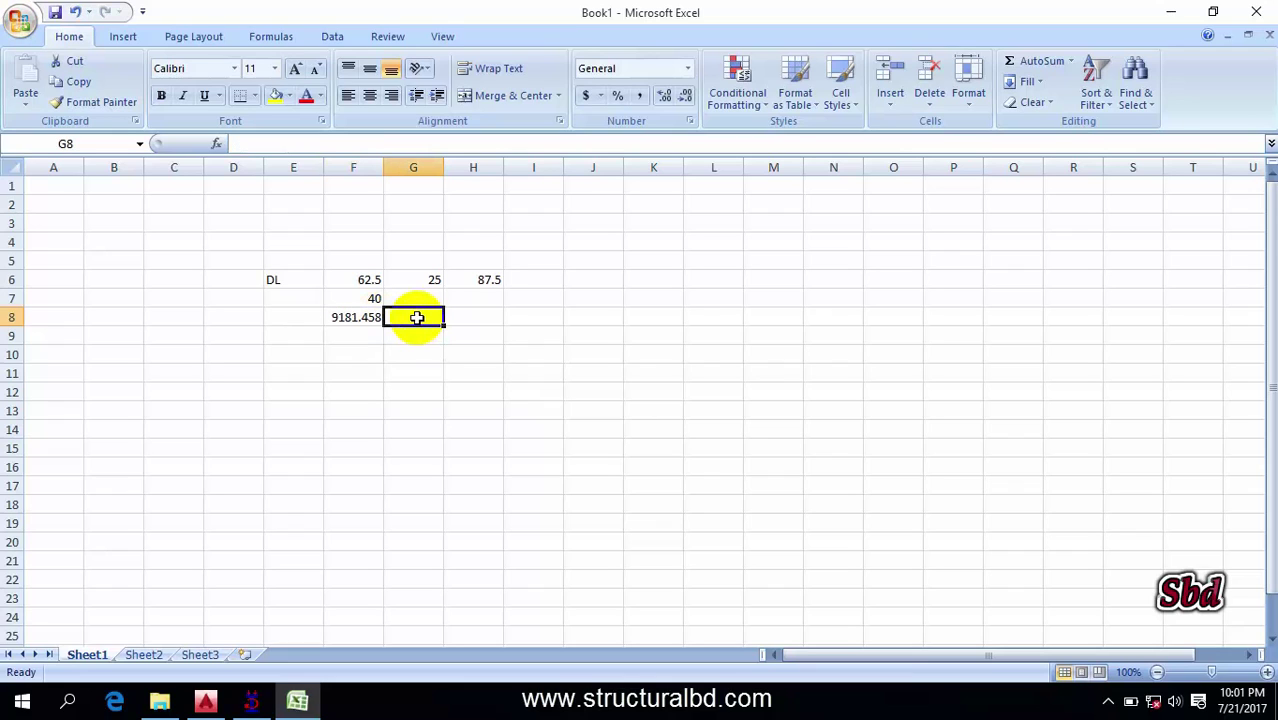
text(=)
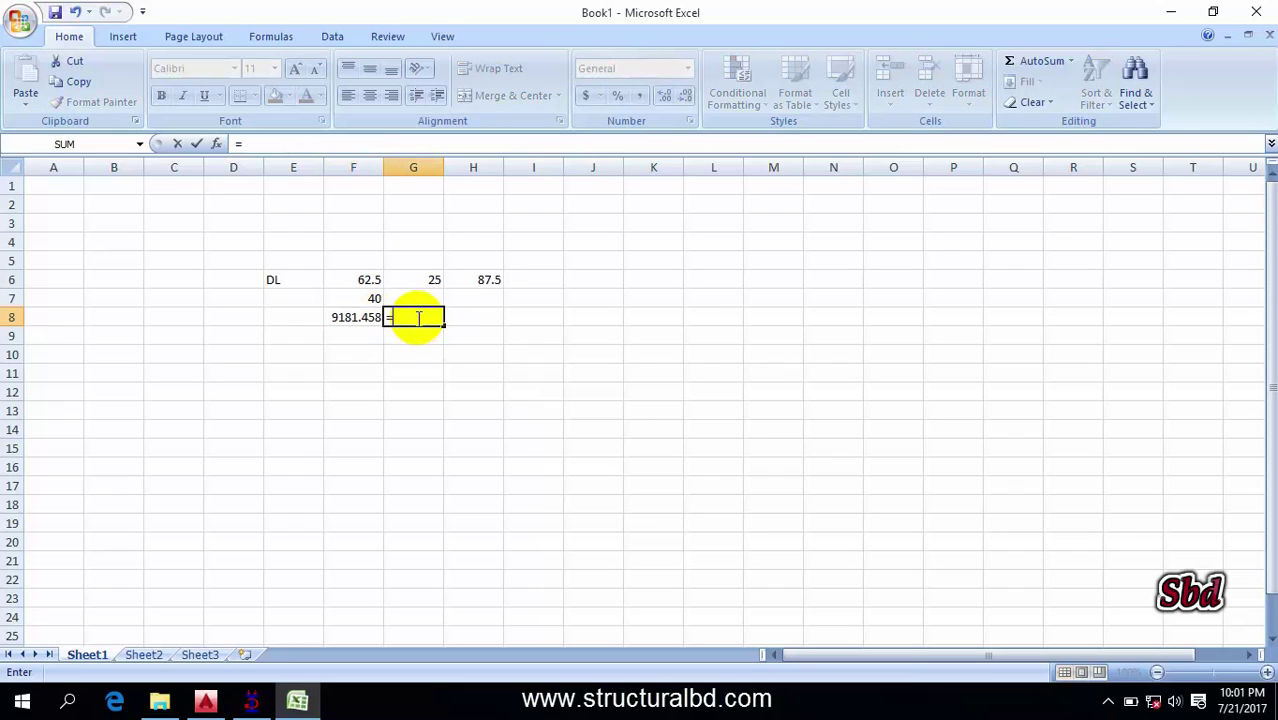
click(352, 317)
text(/11)
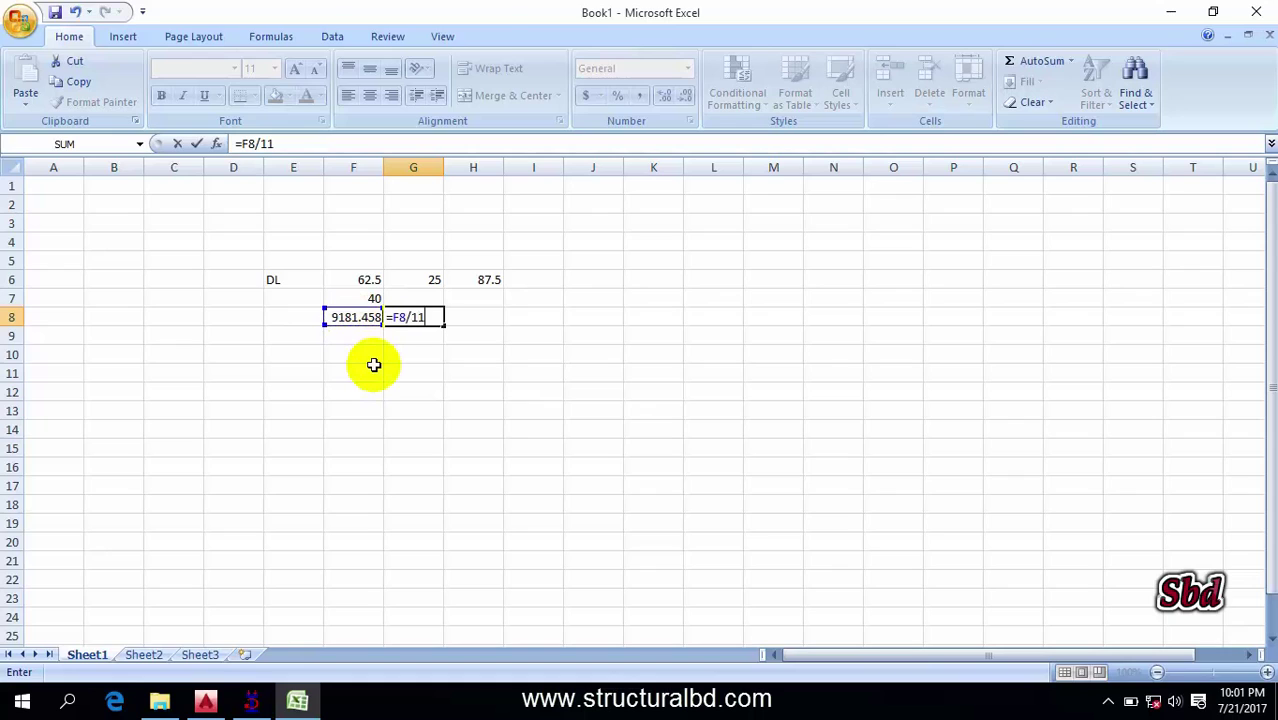
text(/)
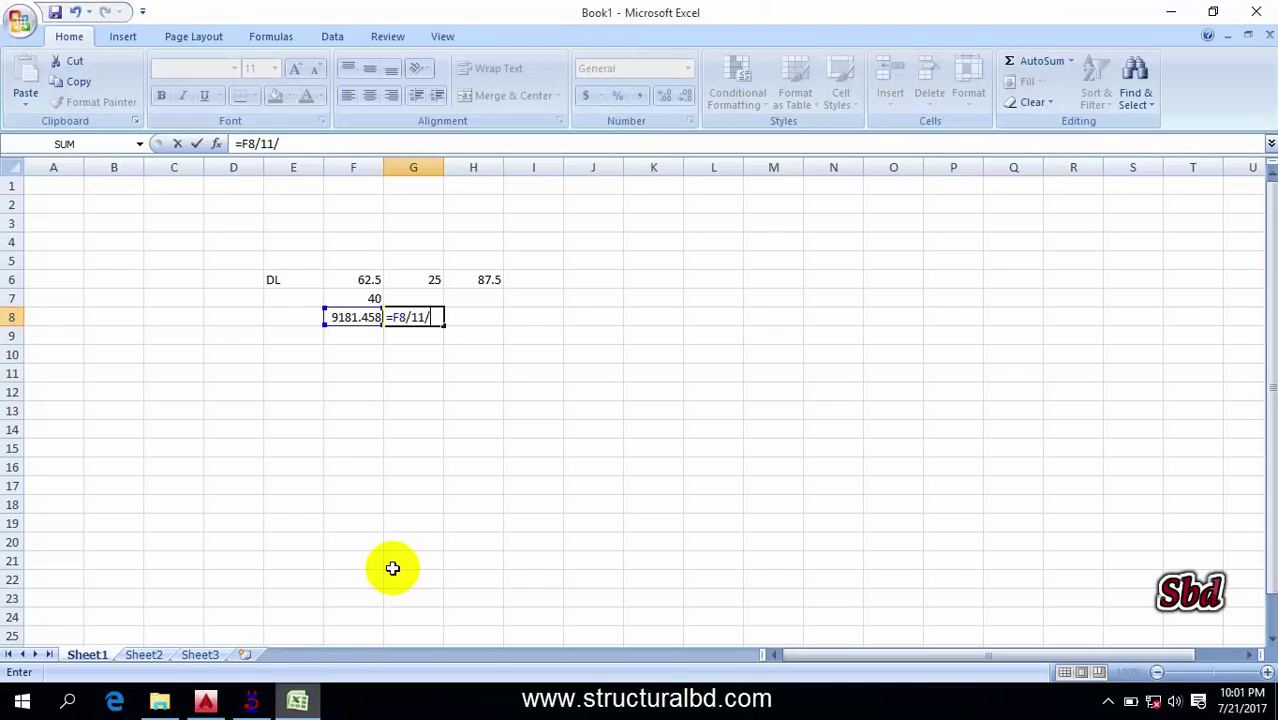
text(12)
key(Return)
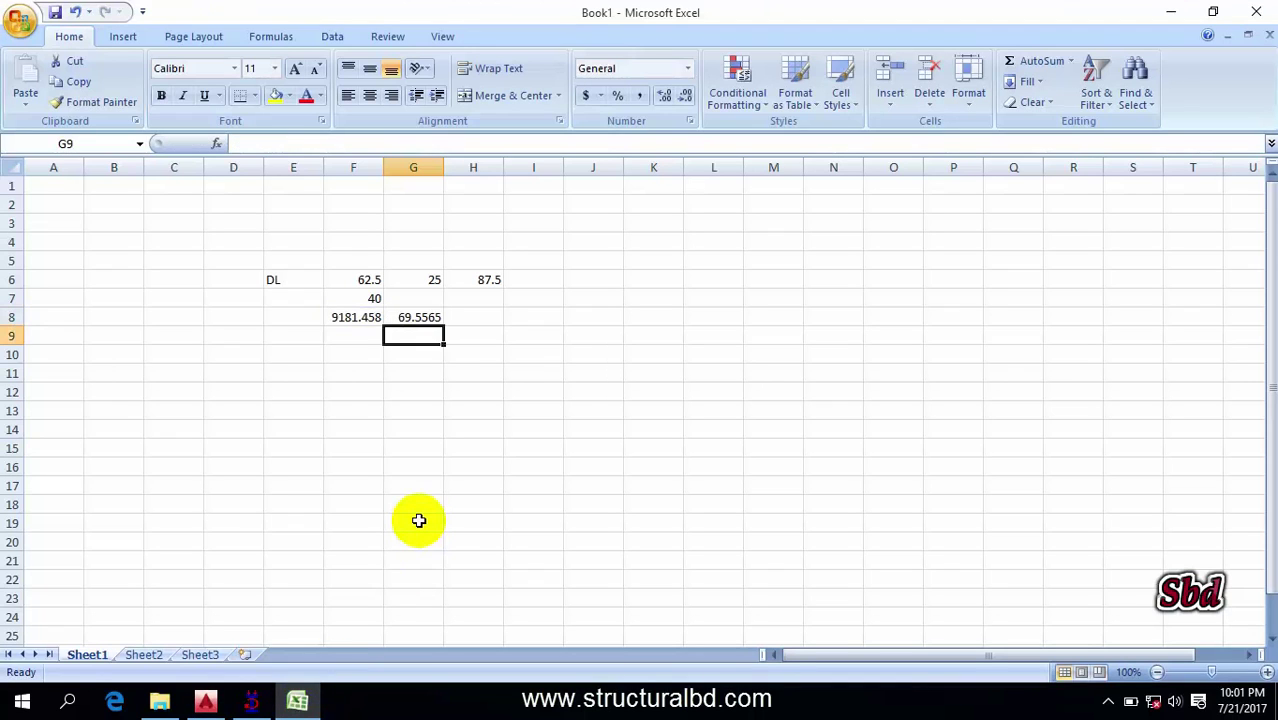
click(413, 298)
click(414, 320)
Switch to AutoCAD and examine the partition walls across the floor beam layout, comparing them with the wall load calculated in Excel
click(251, 700)
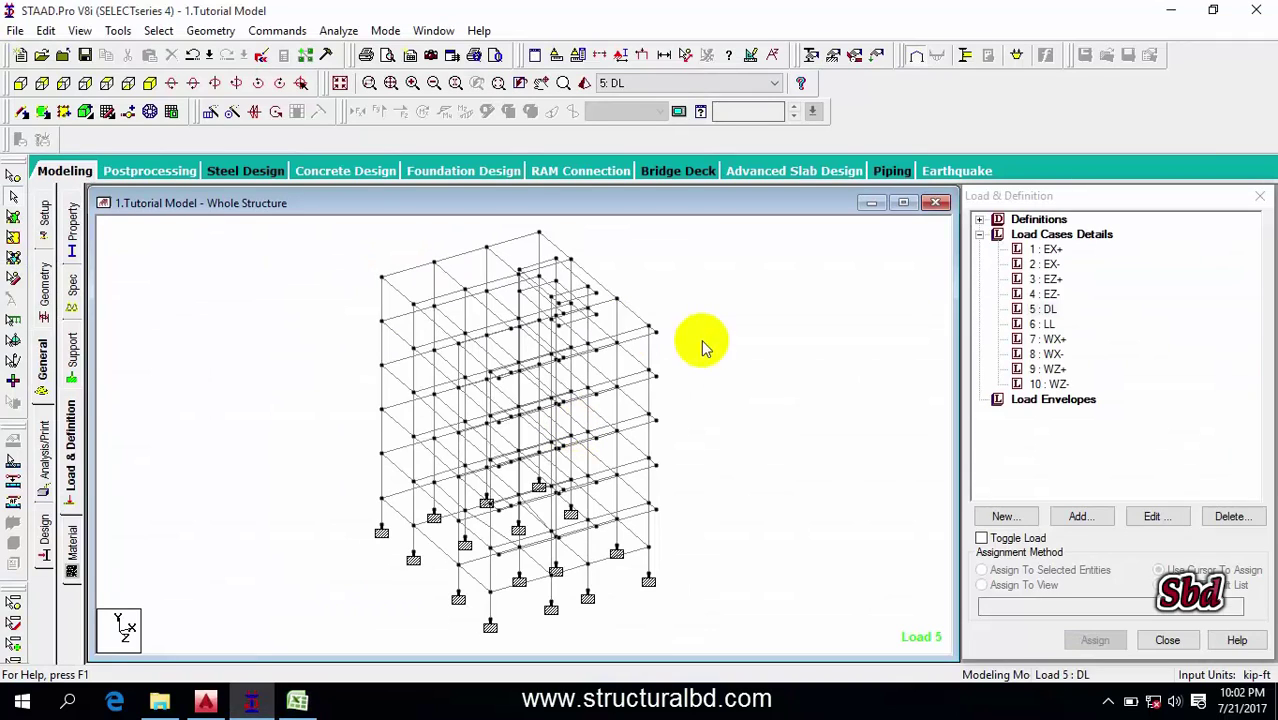
click(205, 700)
scroll(579, 348, down, 5)
middle_drag(518, 382, 428, 486)
scroll(480, 457, up, 5)
scroll(507, 459, down, 5)
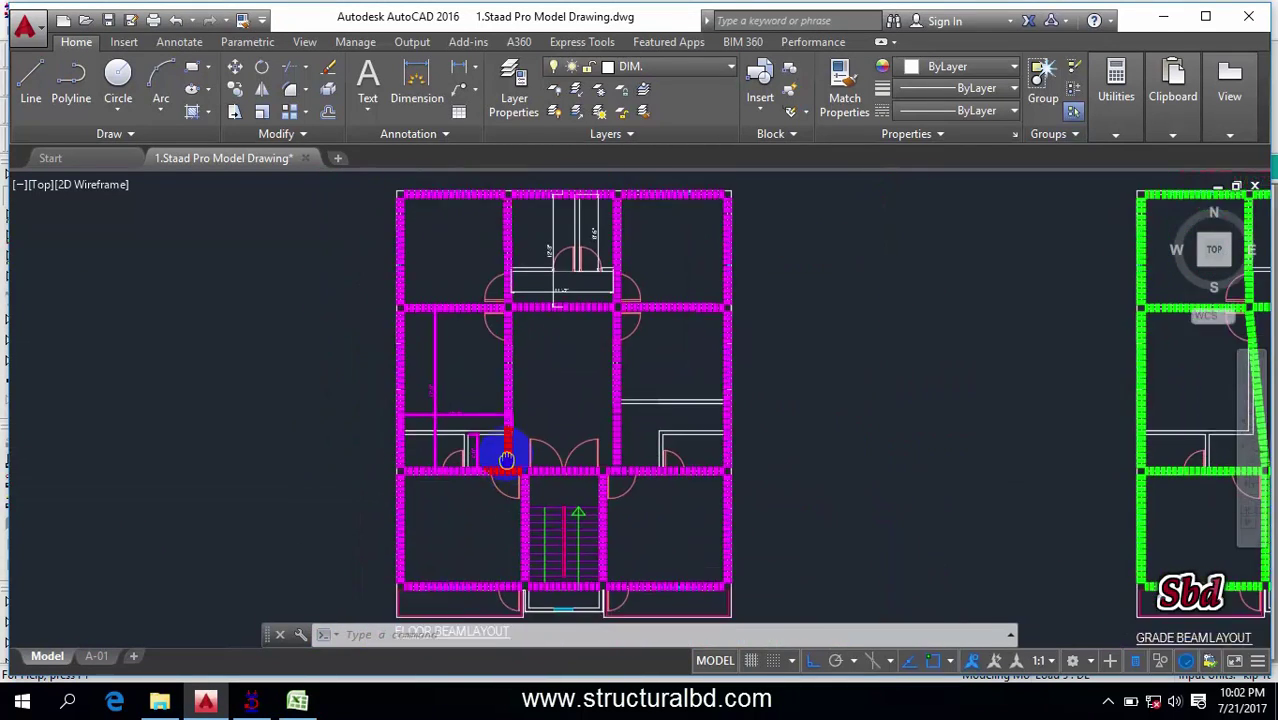
middle_drag(507, 459, 503, 450)
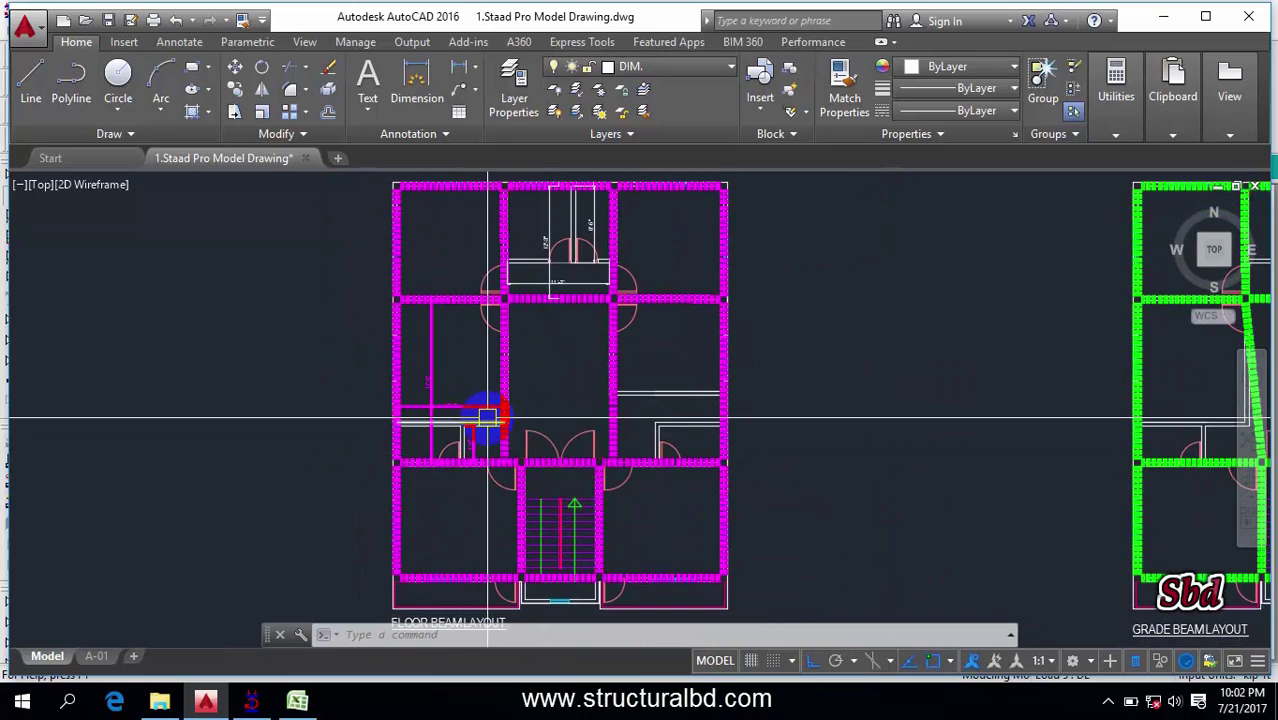
mouse_move(583, 259)
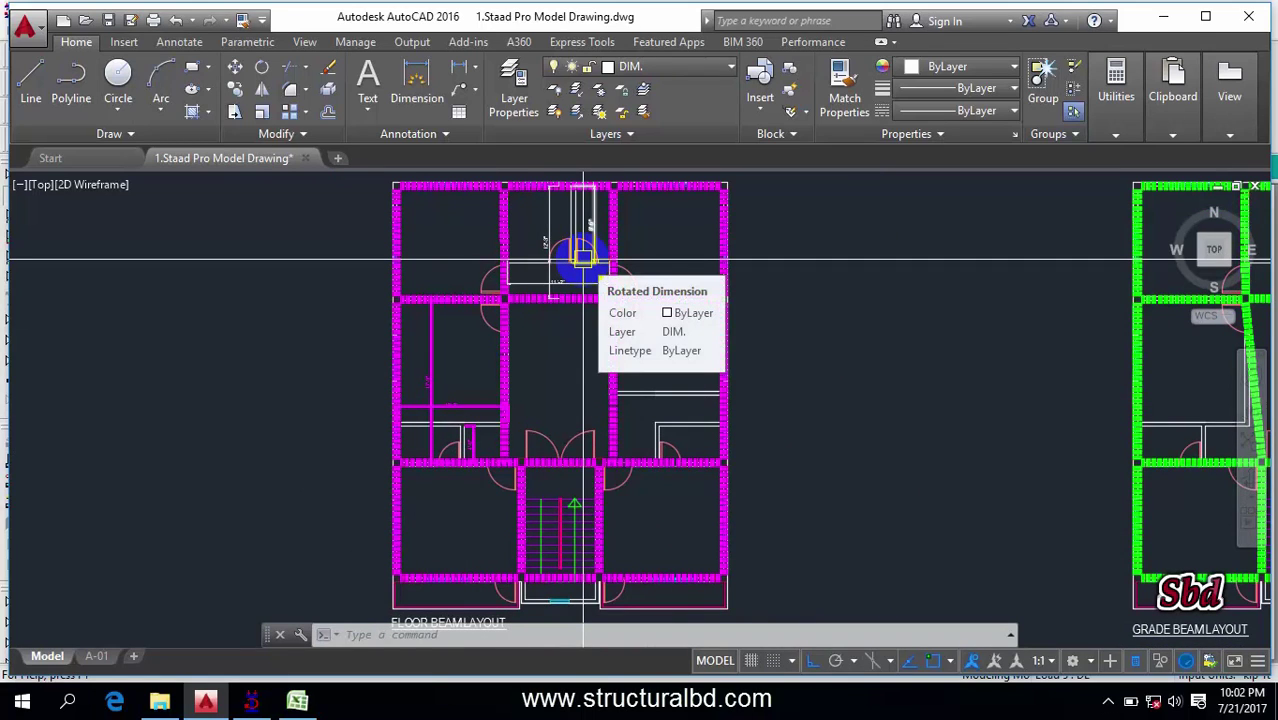
middle_drag(570, 290, 551, 333)
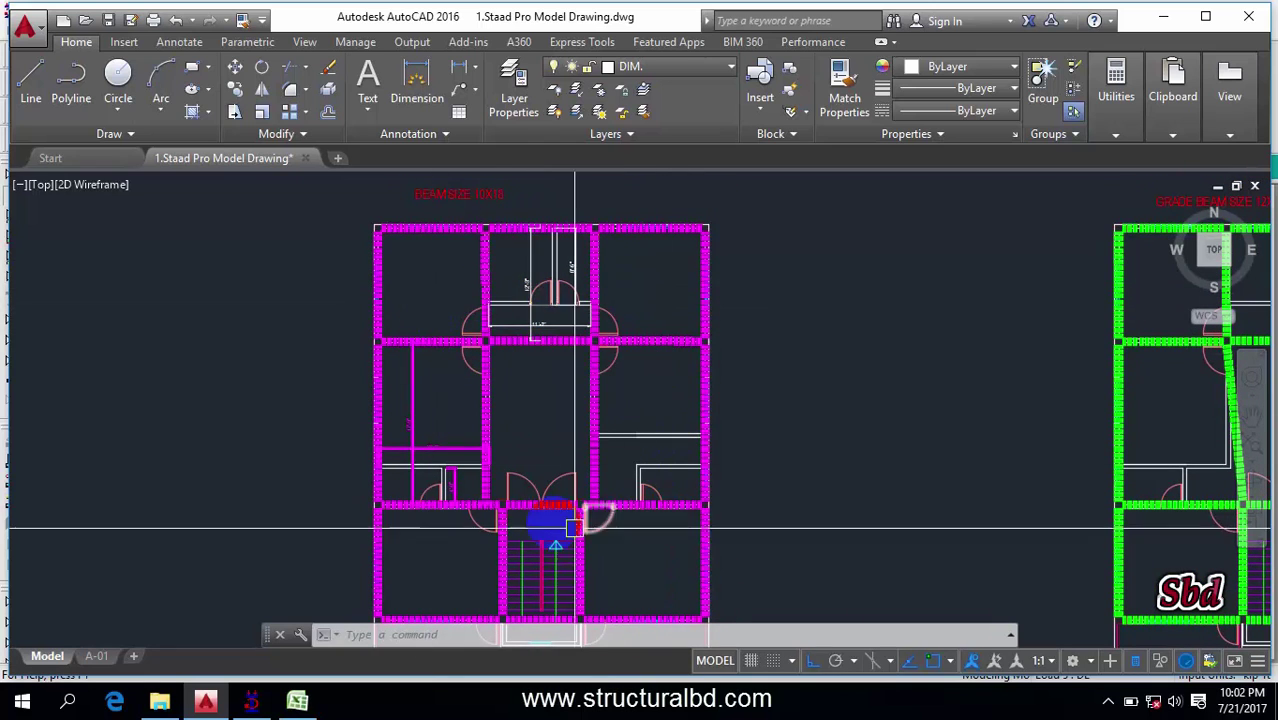
middle_drag(526, 415, 528, 399)
scroll(534, 292, down, 2)
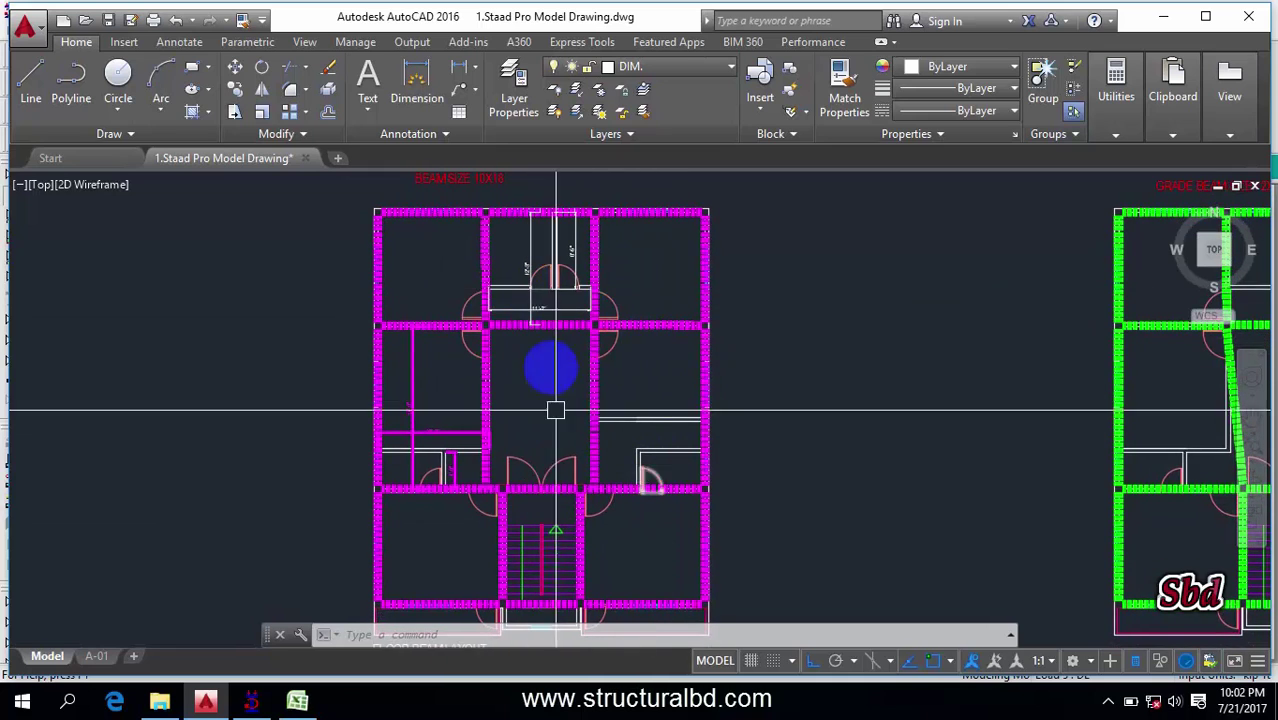
scroll(528, 337, up, 4)
scroll(528, 314, down, 3)
scroll(592, 295, up, 4)
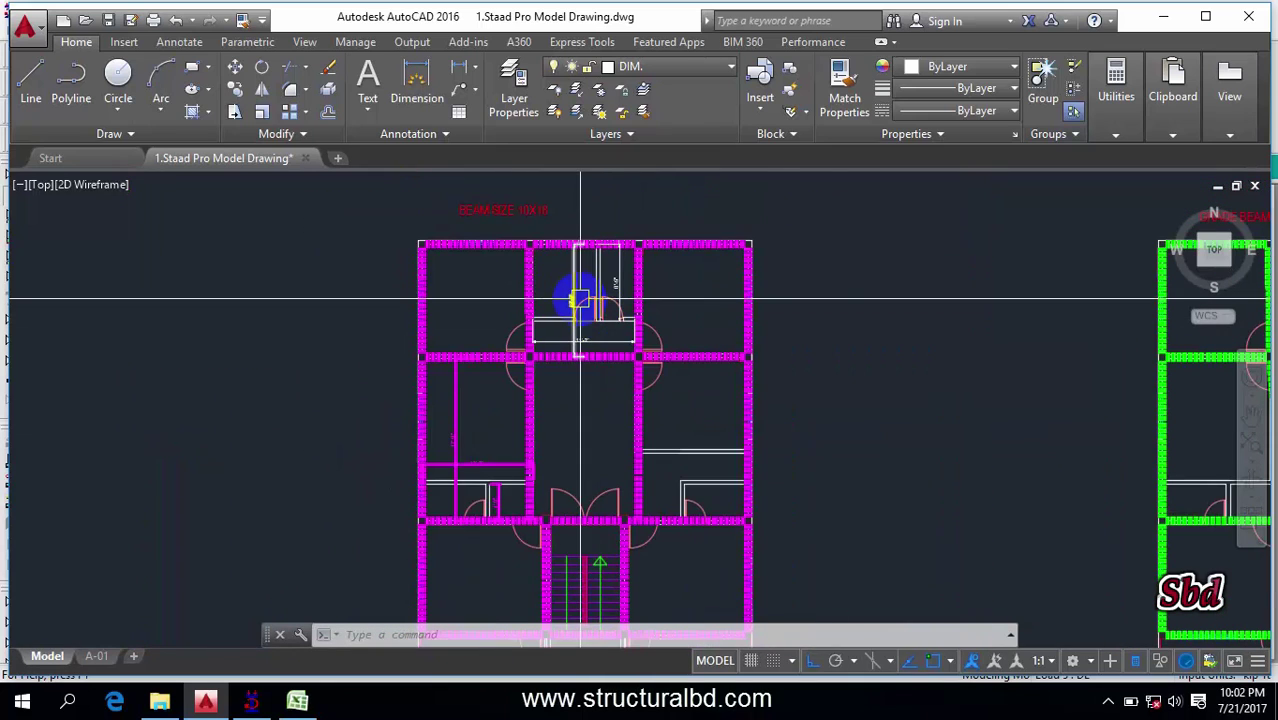
click(297, 703)
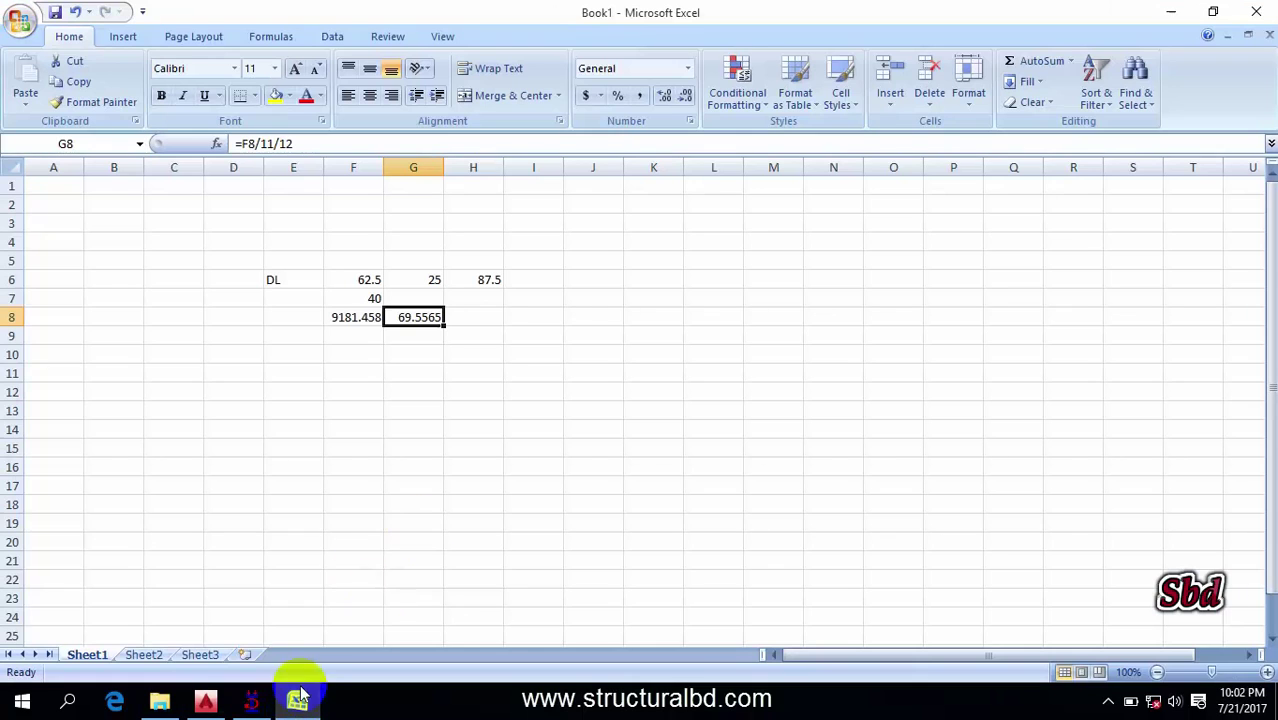
click(205, 703)
middle_drag(645, 422, 599, 260)
scroll(599, 260, down, 4)
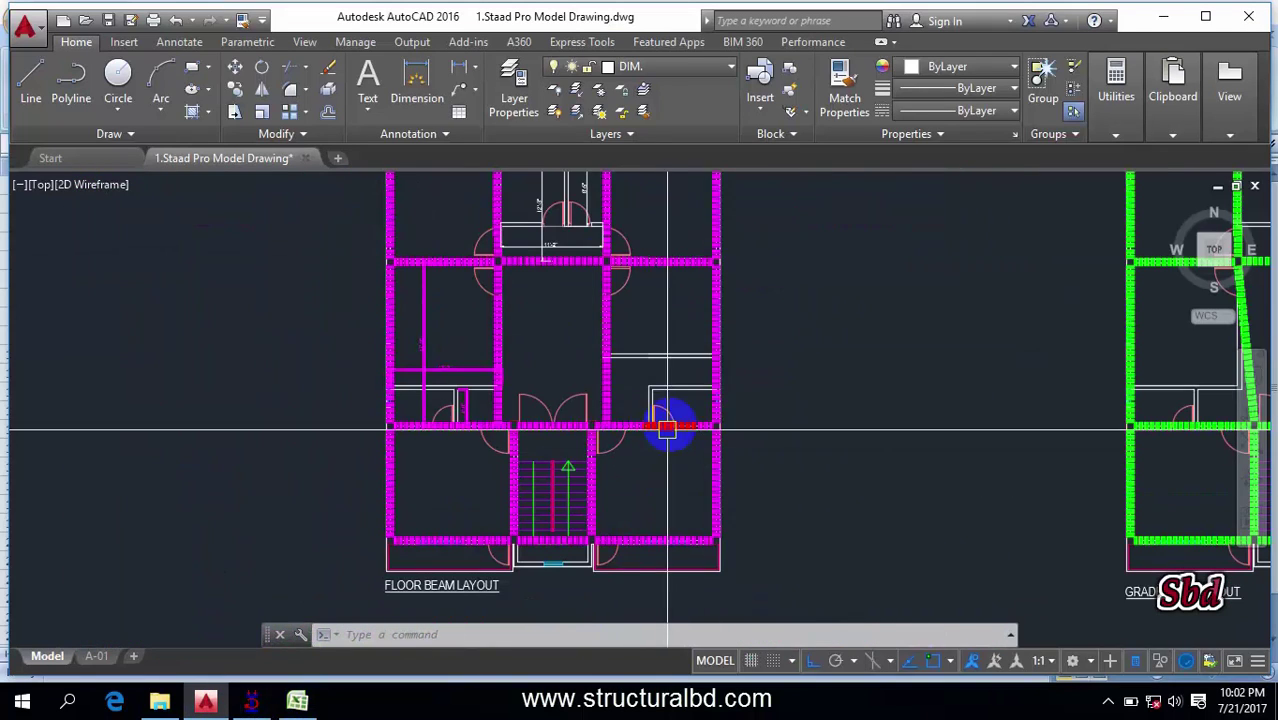
scroll(665, 371, down, 1)
scroll(590, 350, up, 2)
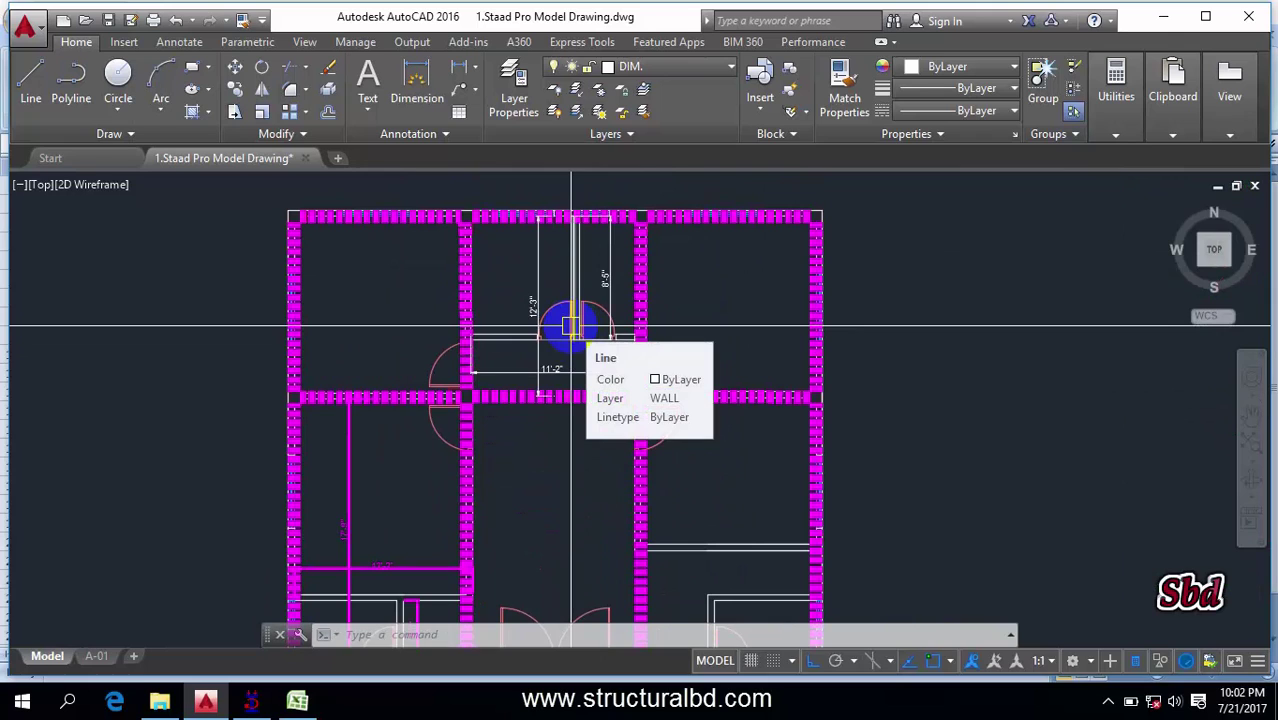
Switch to Excel and enter 50 in cell G7, beside the 40 value
click(297, 701)
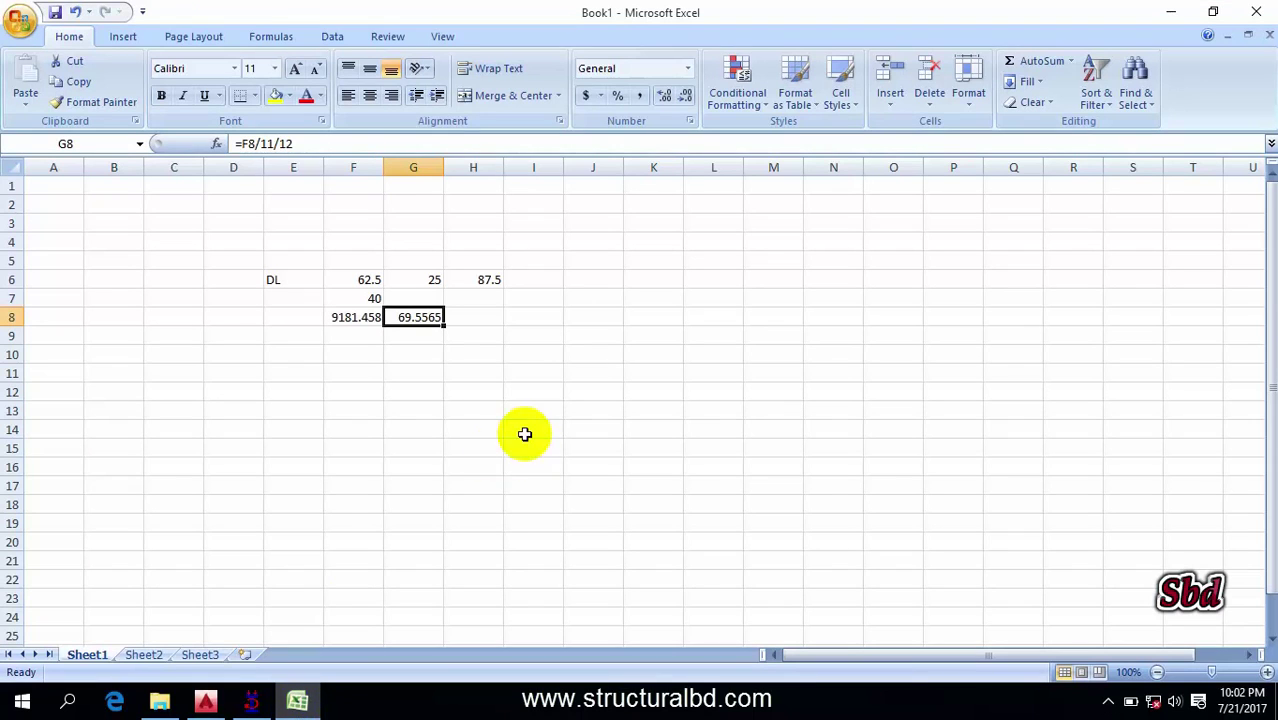
click(486, 312)
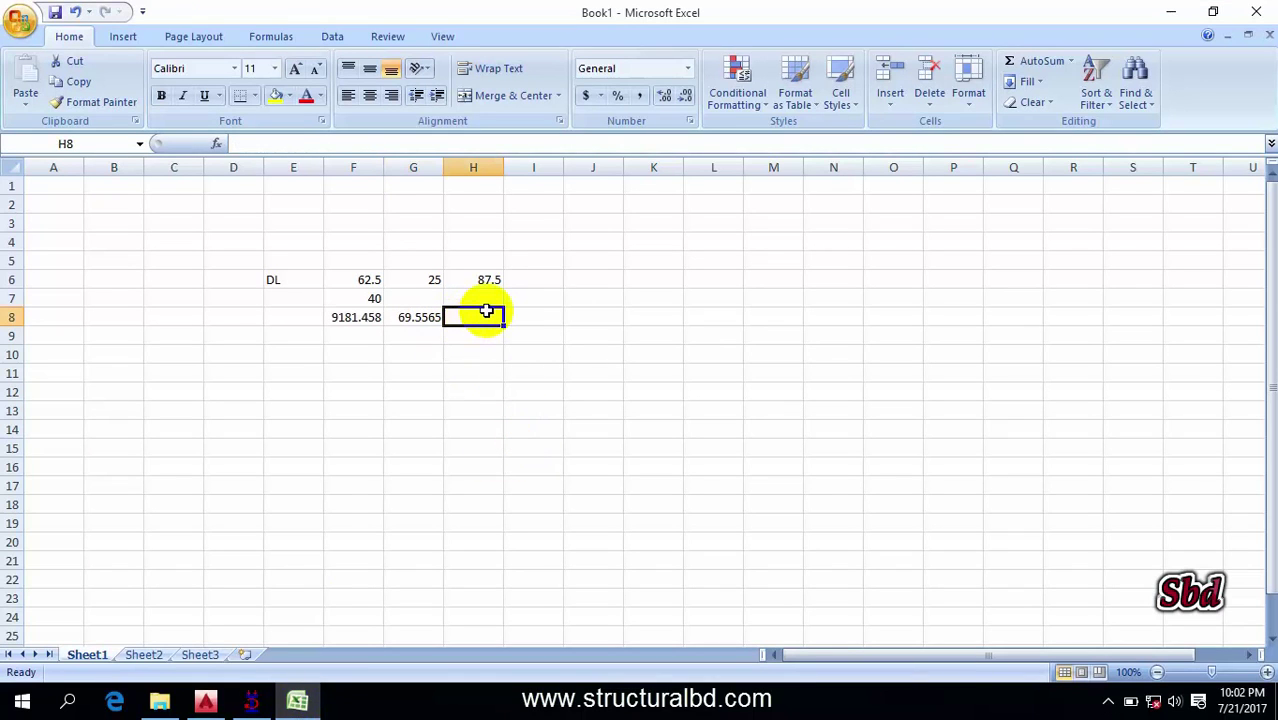
click(441, 298)
text(50)
key(Tab)
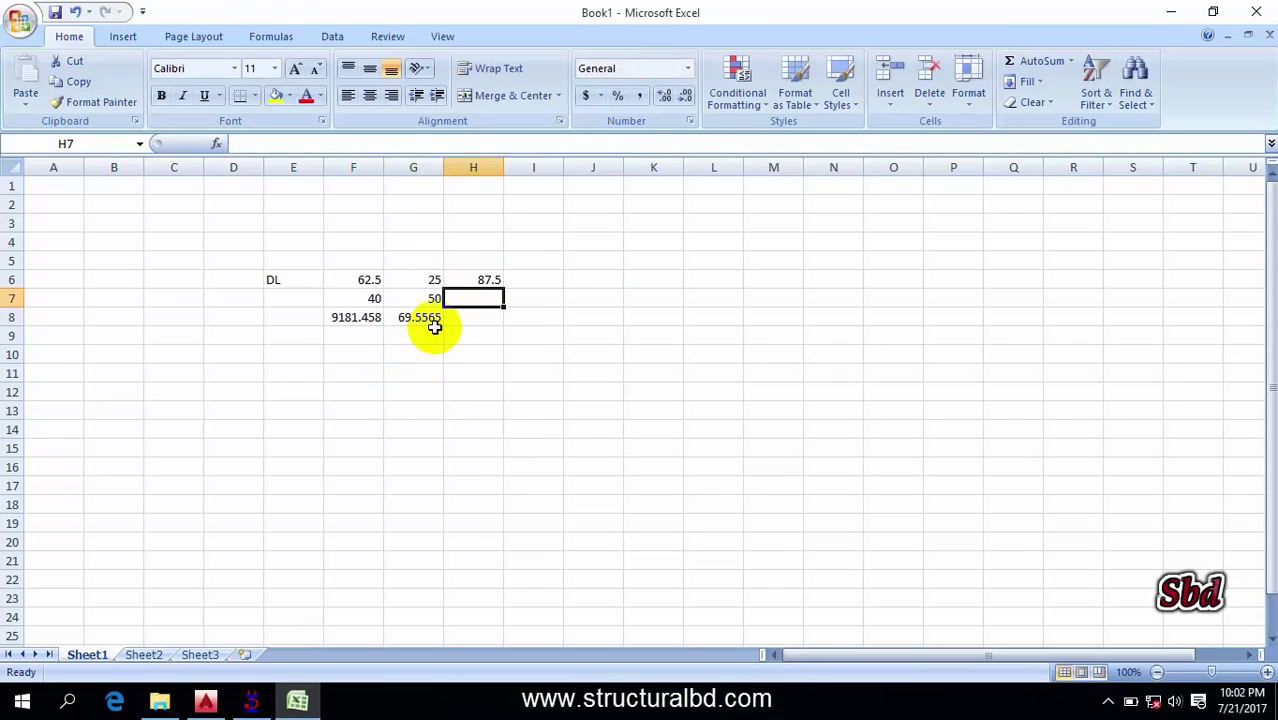
Return to AutoCAD and review which bays of the floor beam layout contain partition walls
click(423, 317)
key(alt+Tab)
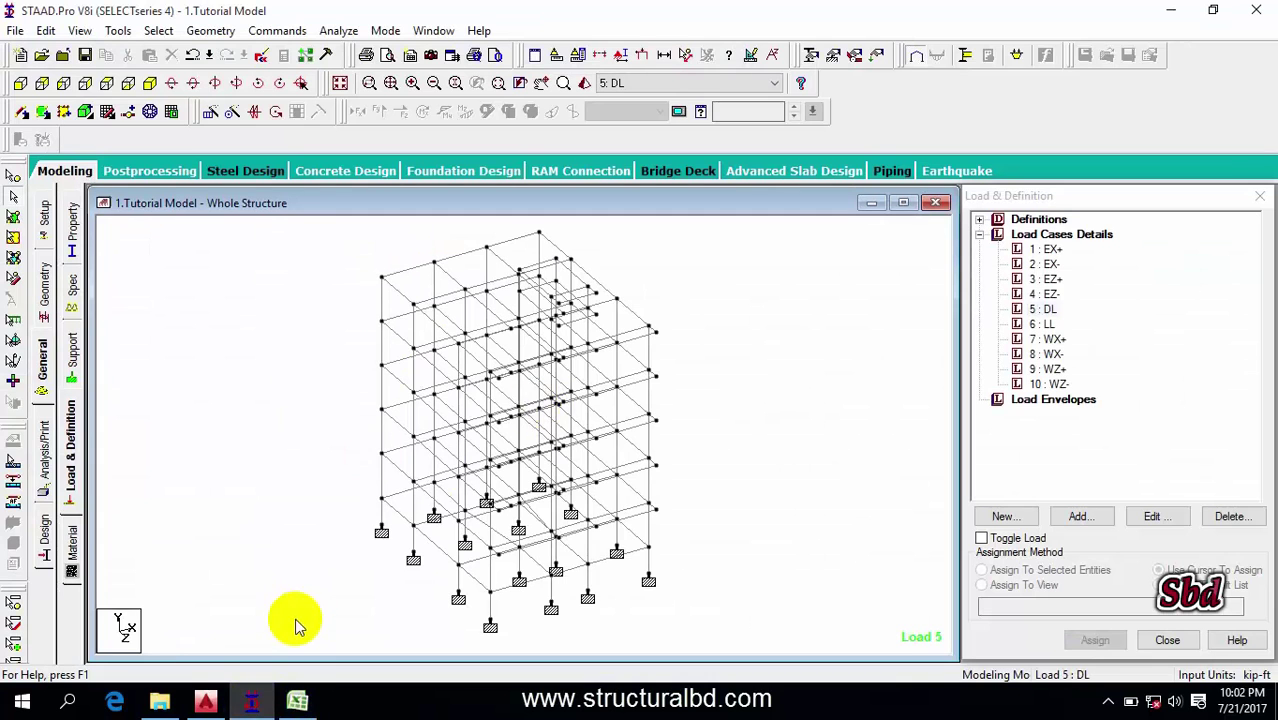
click(212, 703)
scroll(523, 460, down, 4)
scroll(568, 505, up, 4)
middle_drag(568, 505, 562, 391)
scroll(542, 400, down, 2)
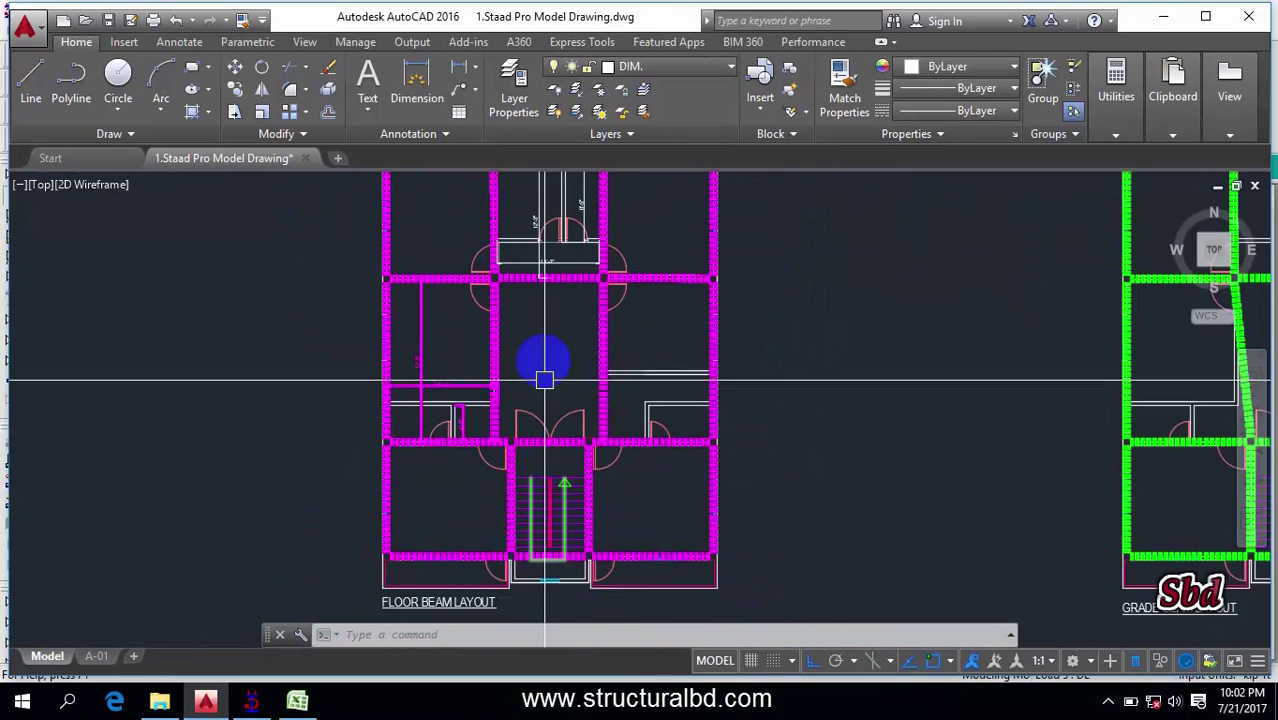
middle_drag(542, 400, 551, 305)
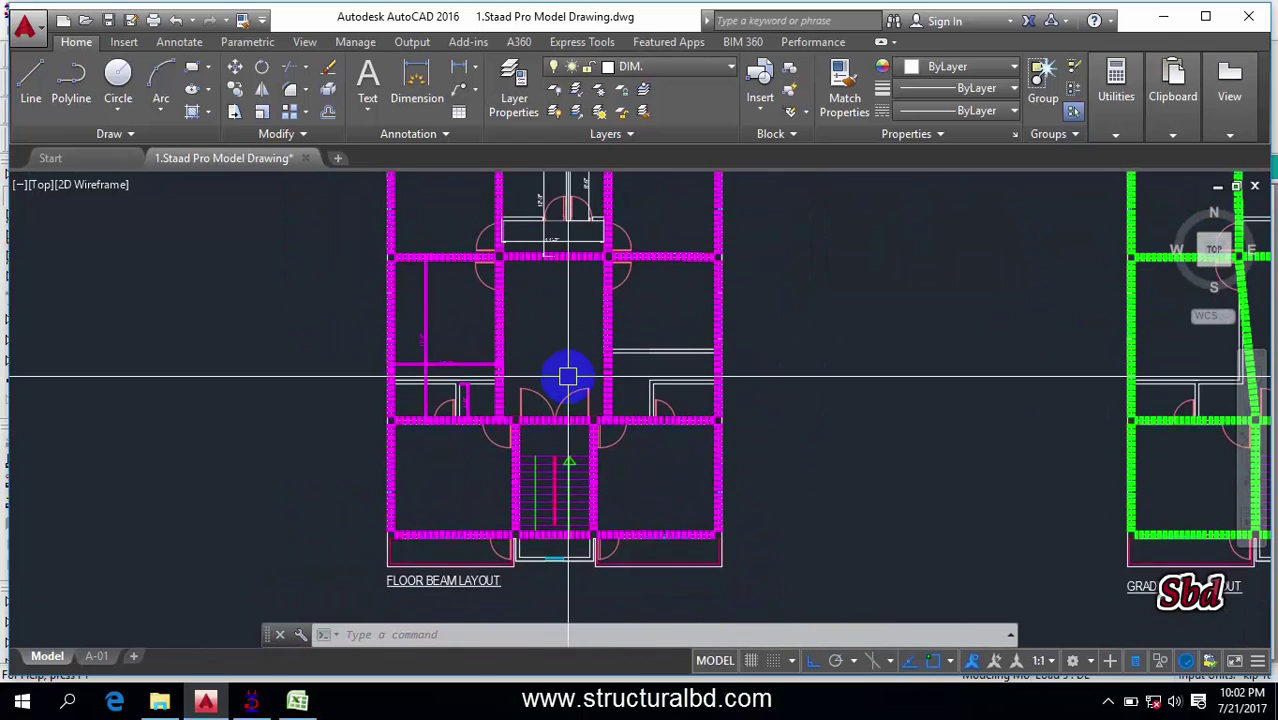
middle_drag(551, 390, 534, 522)
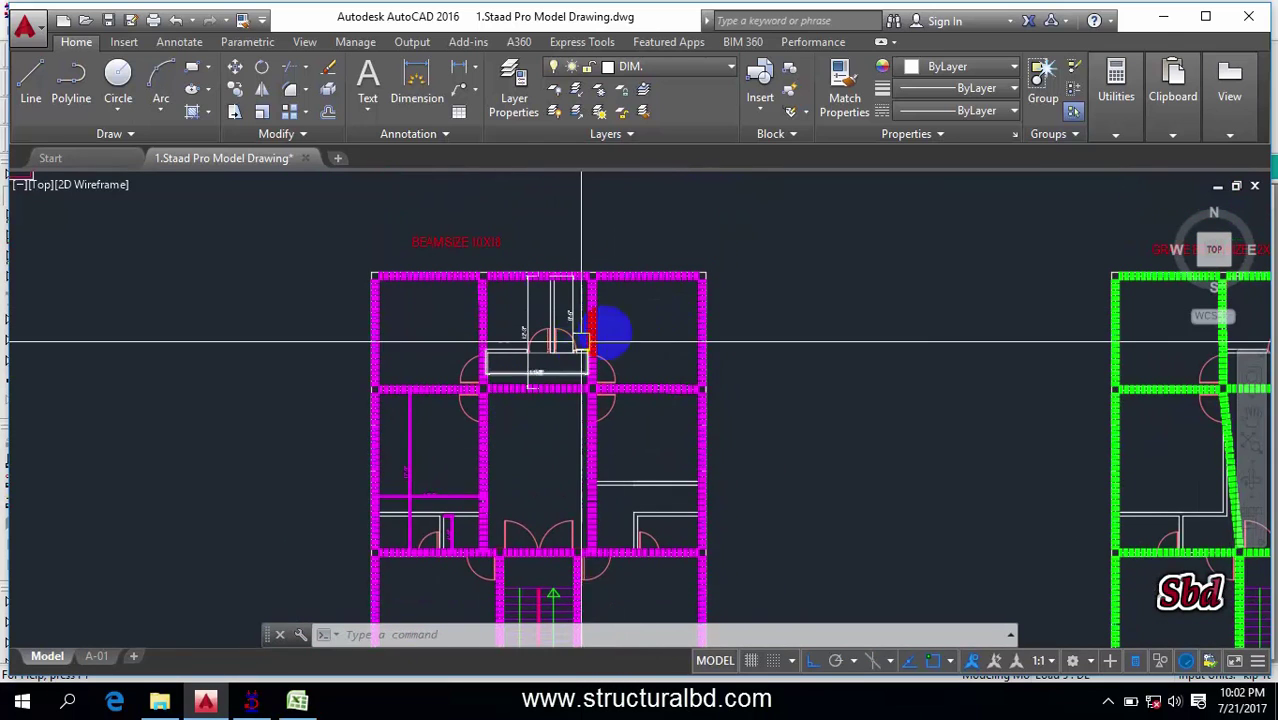
scroll(585, 308, down, 2)
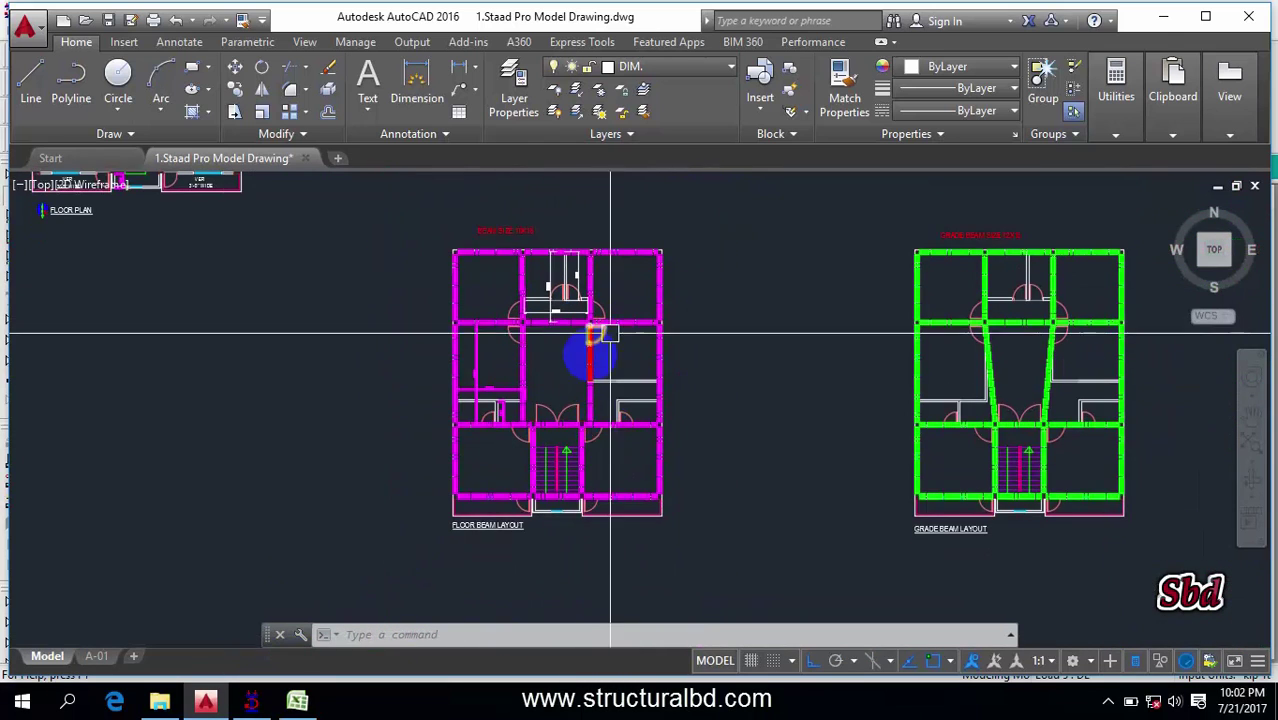
scroll(560, 384, up, 5)
scroll(560, 400, down, 4)
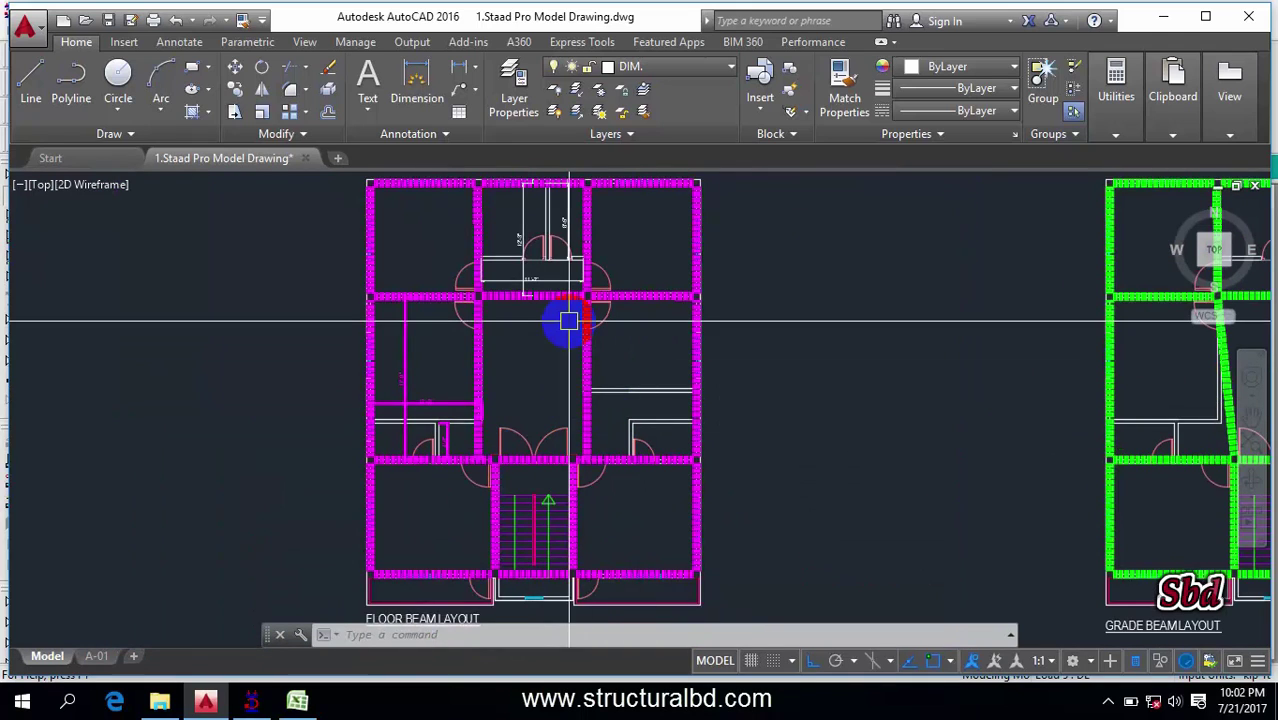
Switch to Excel and add the 50 and 40 loads in cell H7 with the formula =G7+F7
click(297, 700)
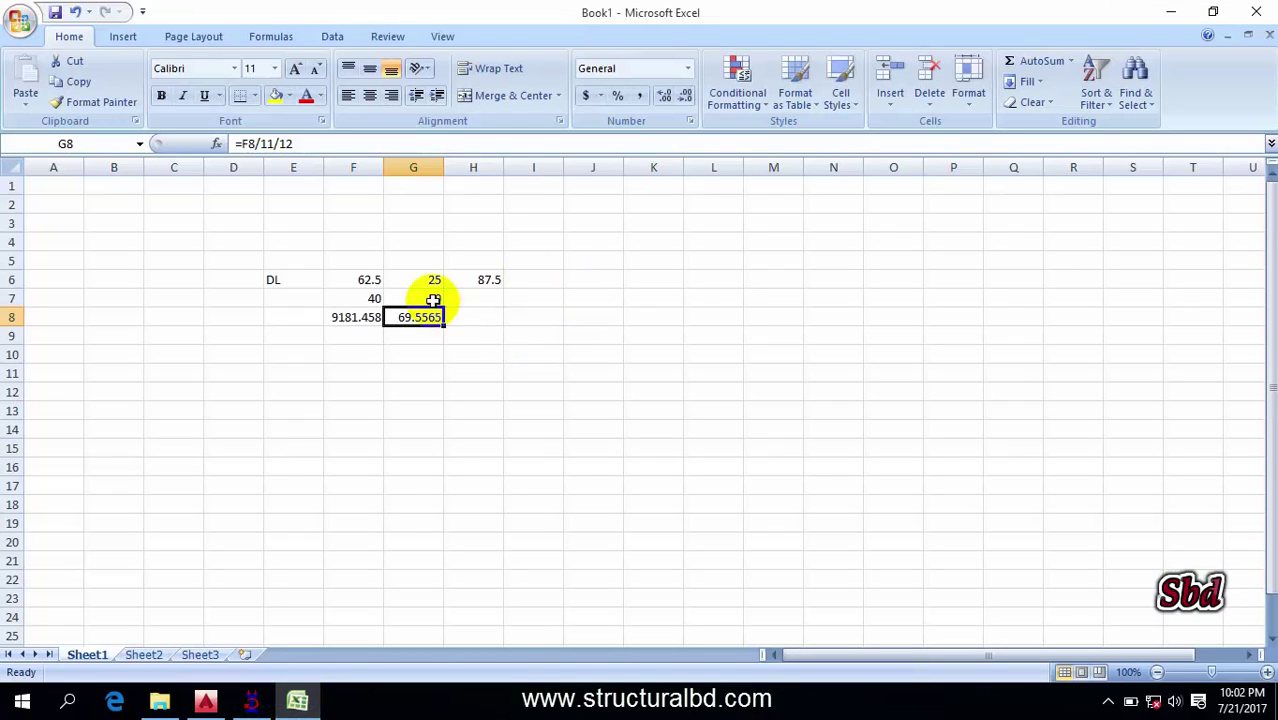
click(430, 298)
click(372, 298)
text(40)
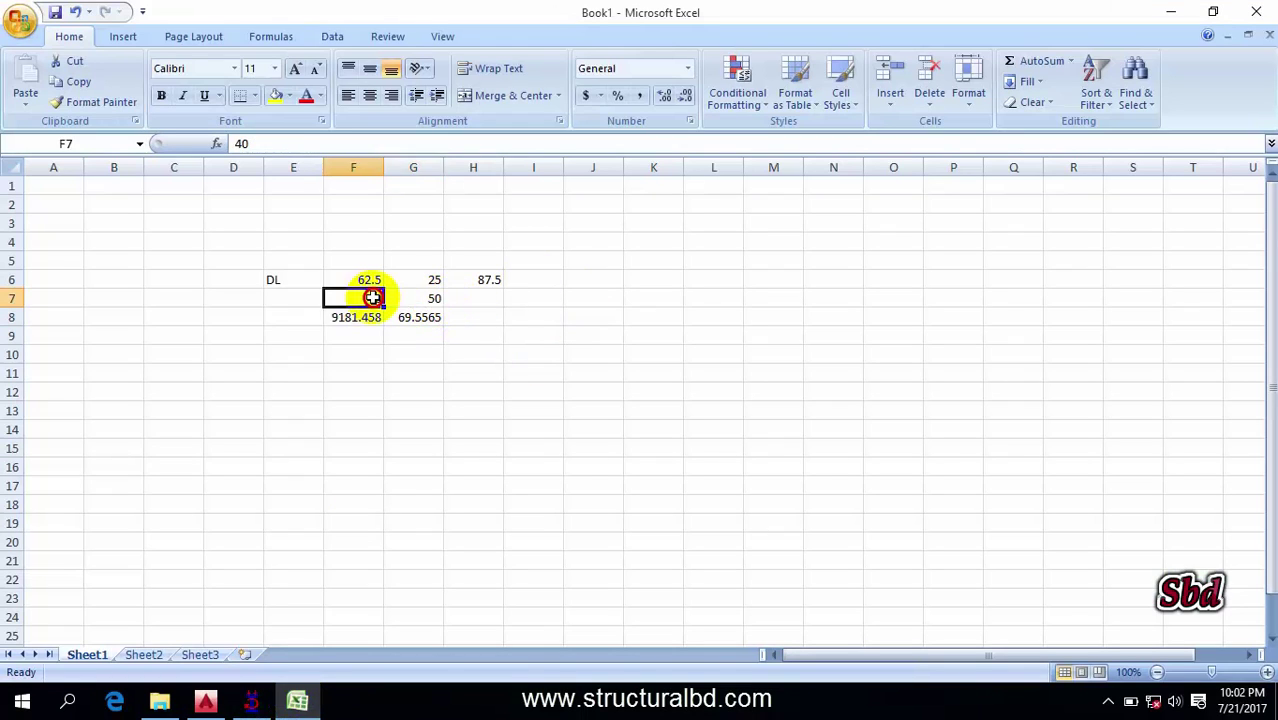
click(466, 298)
text(=)
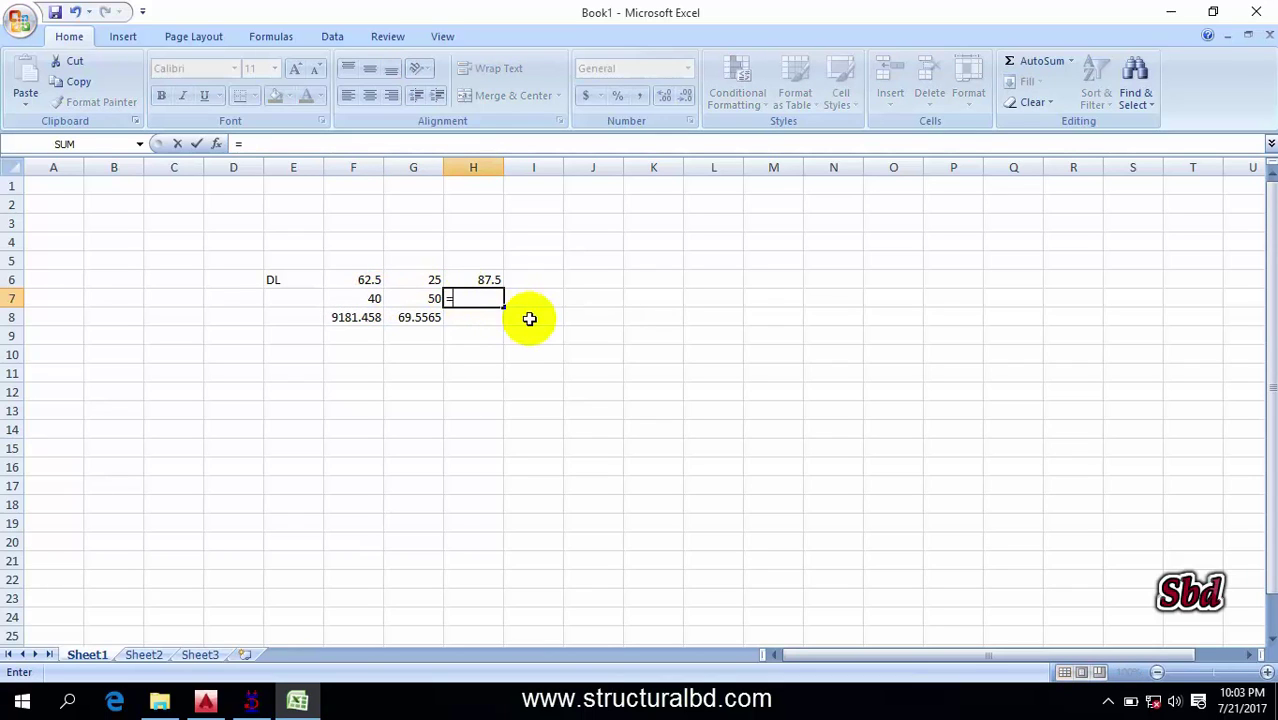
click(205, 700)
click(202, 702)
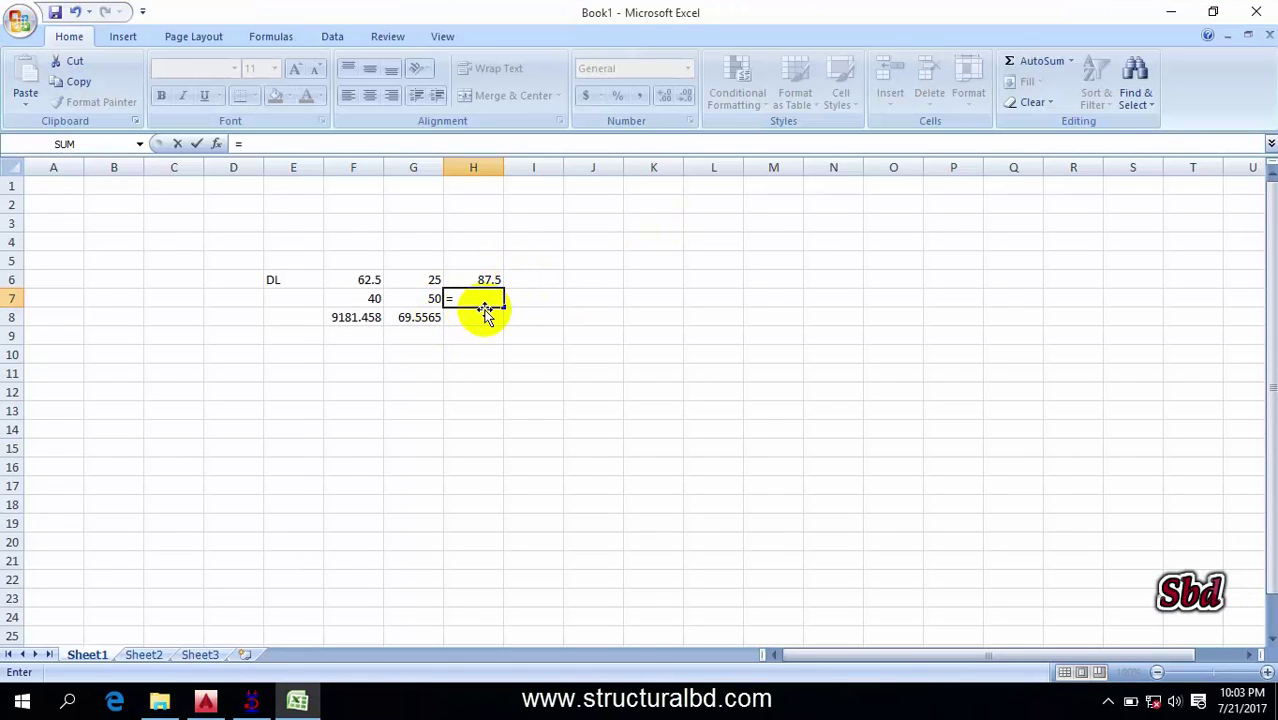
click(422, 299)
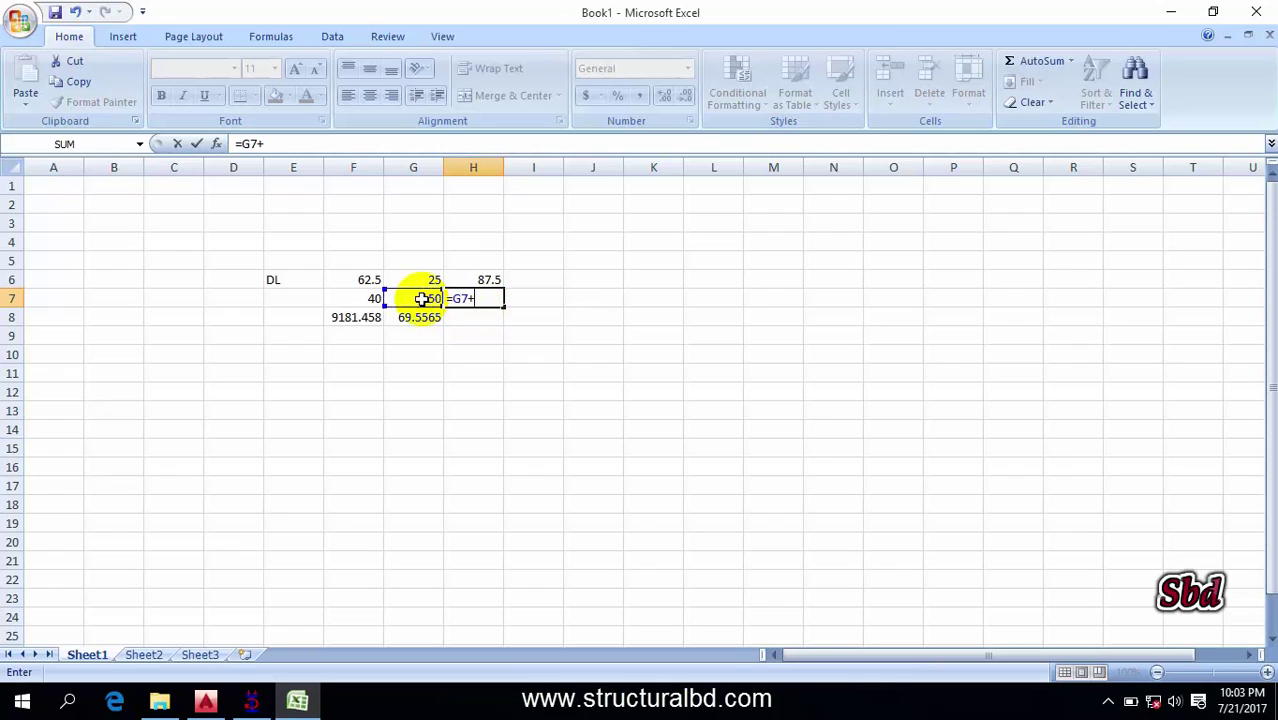
text(+)
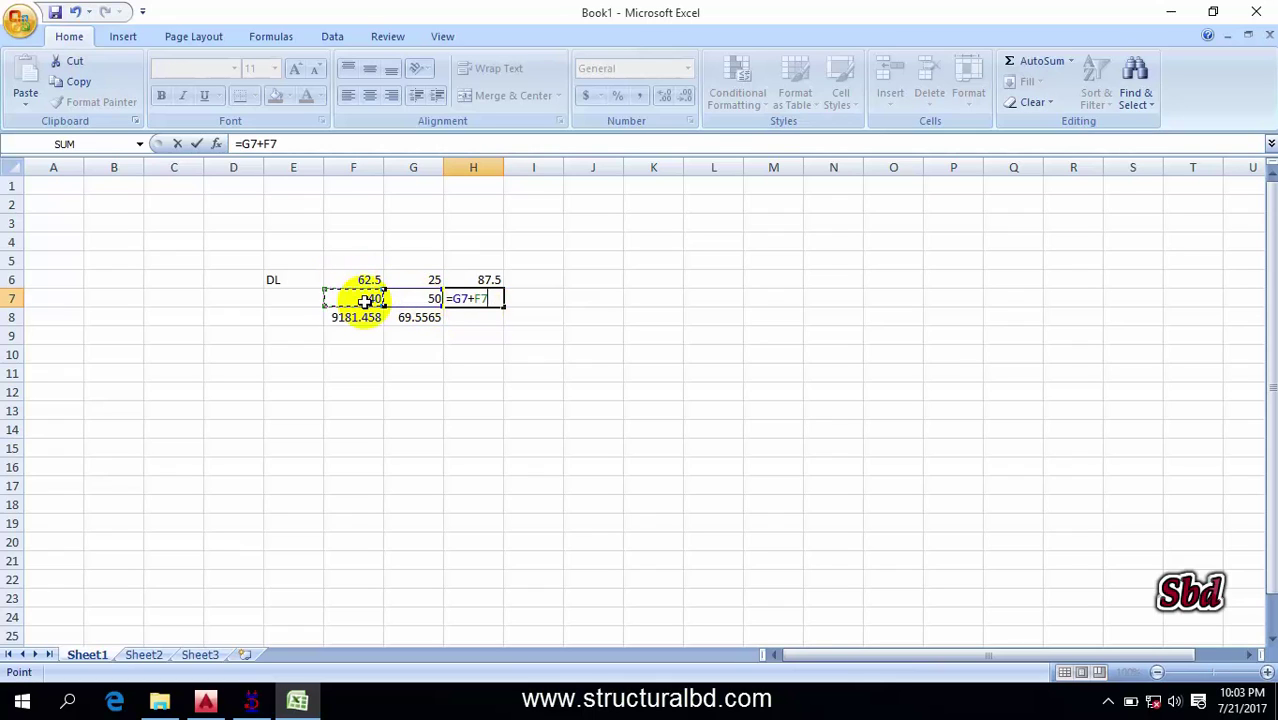
key(Return)
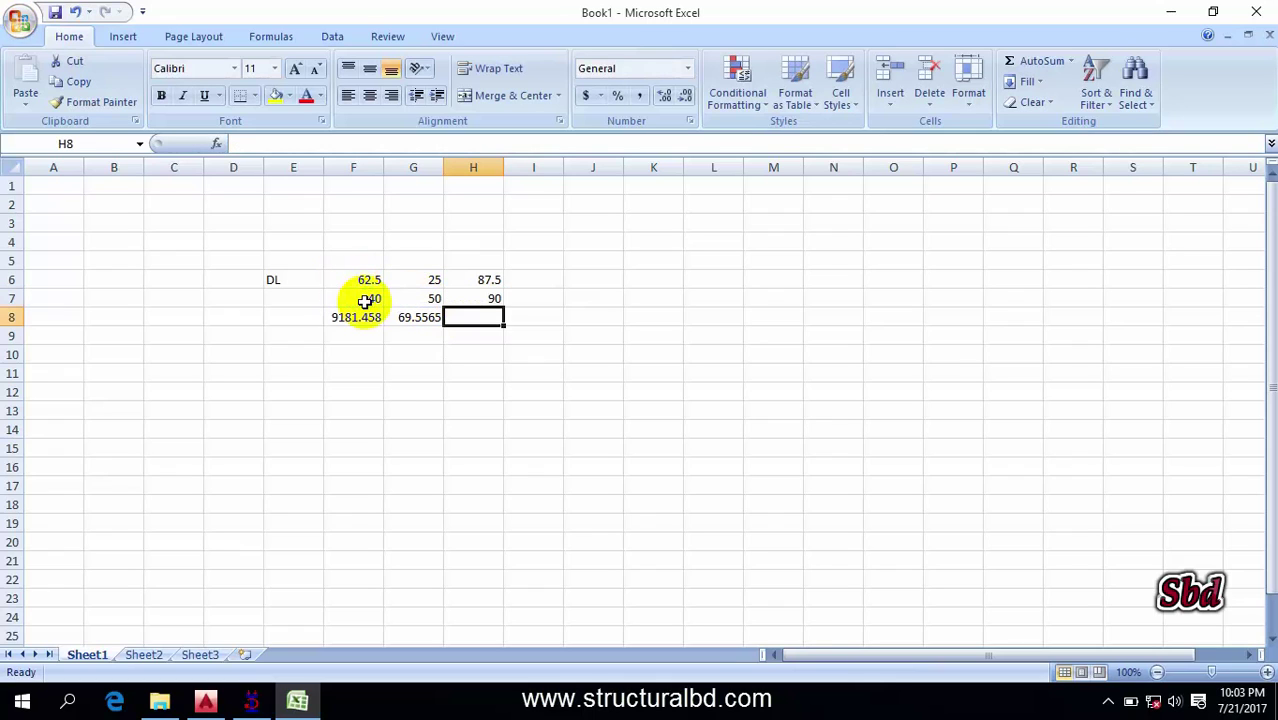
click(480, 296)
Switch to STAAD.Pro and add a selfweight load in the Y direction with factor -1 to the DL load case
click(251, 700)
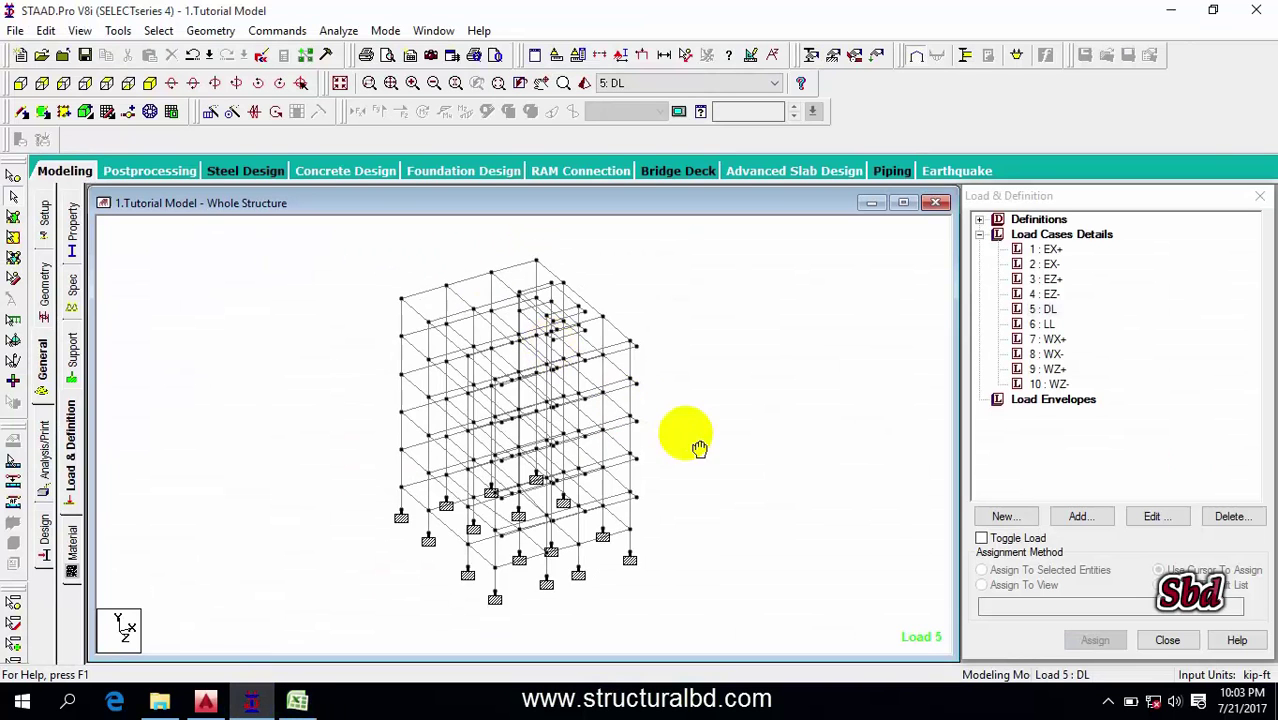
click(1043, 309)
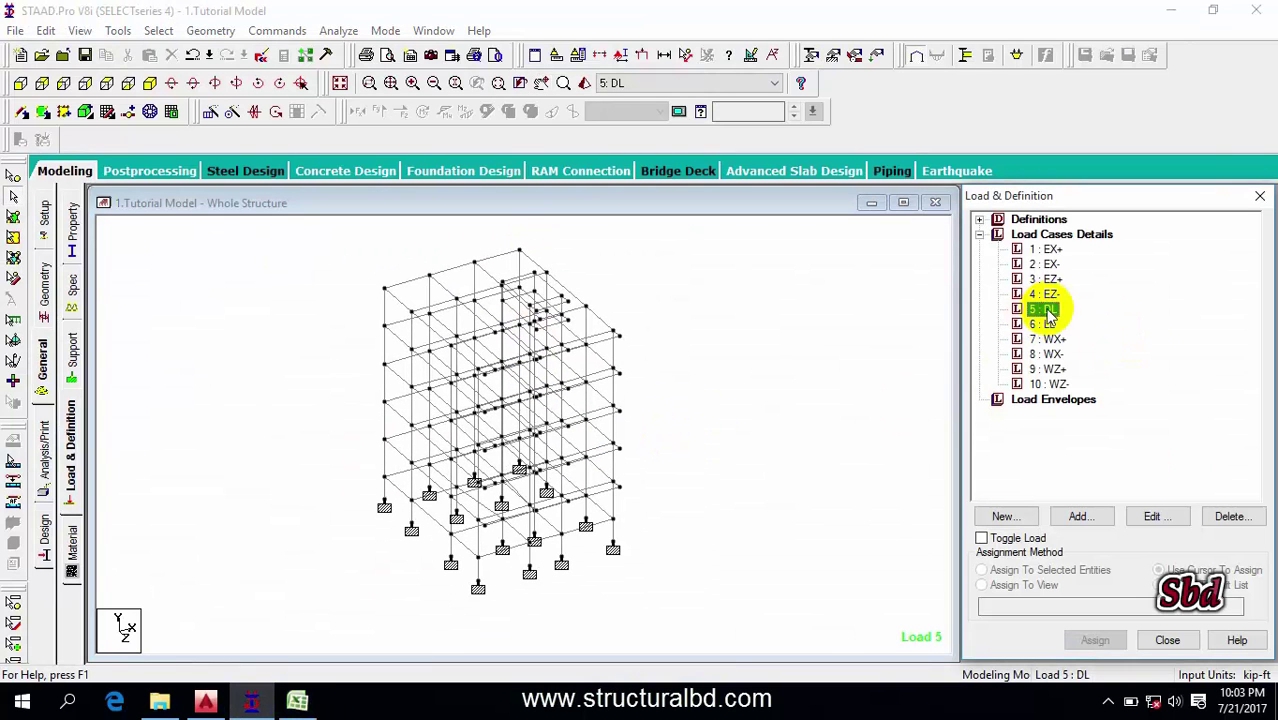
click(1078, 517)
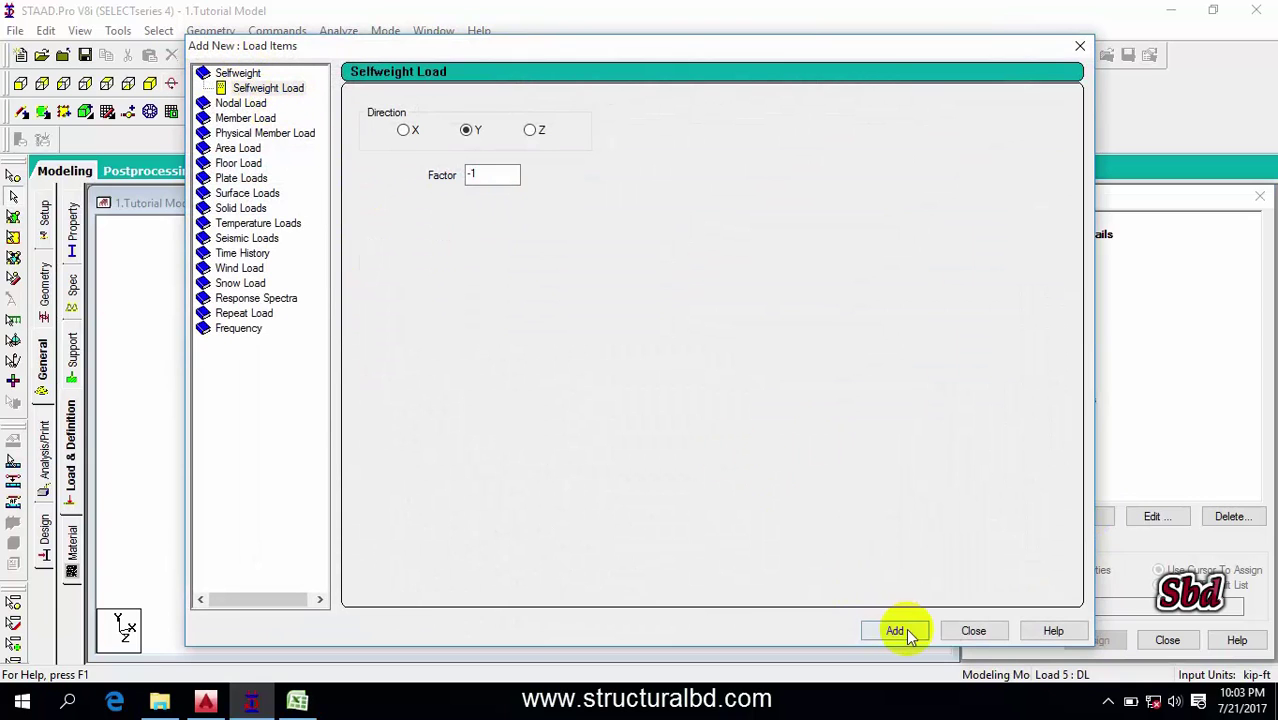
click(1000, 631)
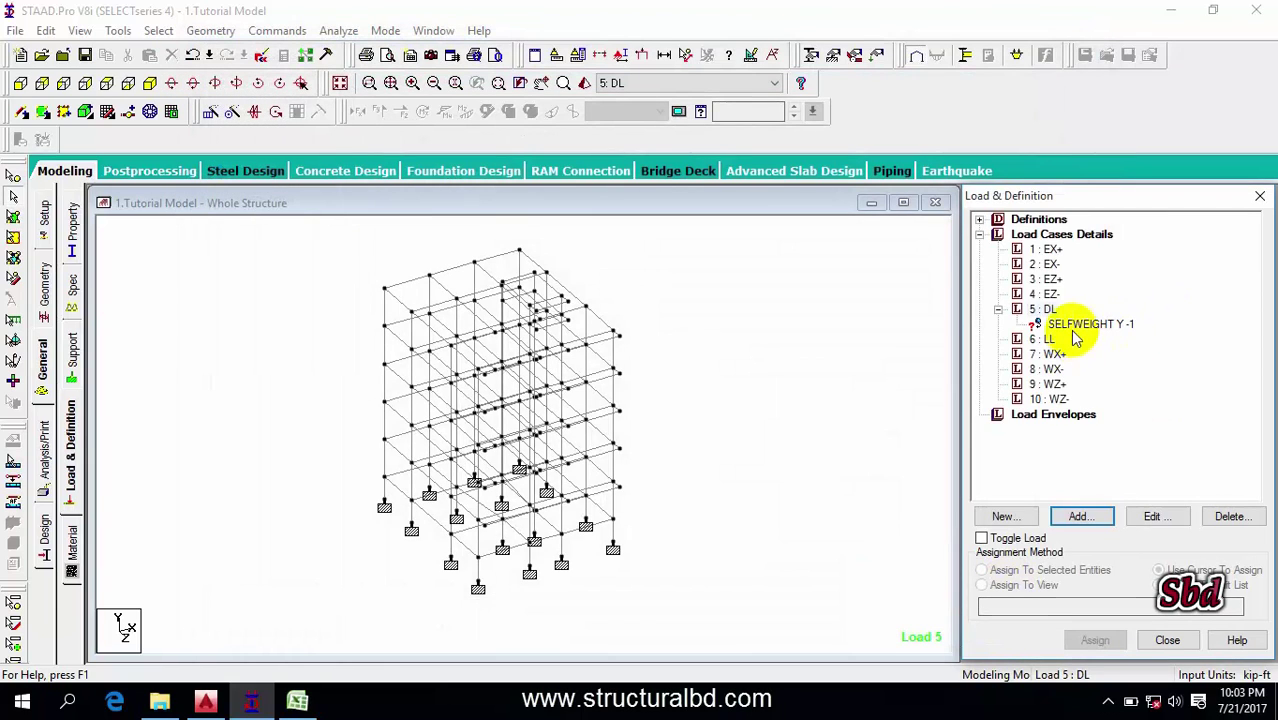
Assign the SELFWEIGHT Y -1 load to the whole view
click(1090, 324)
click(994, 586)
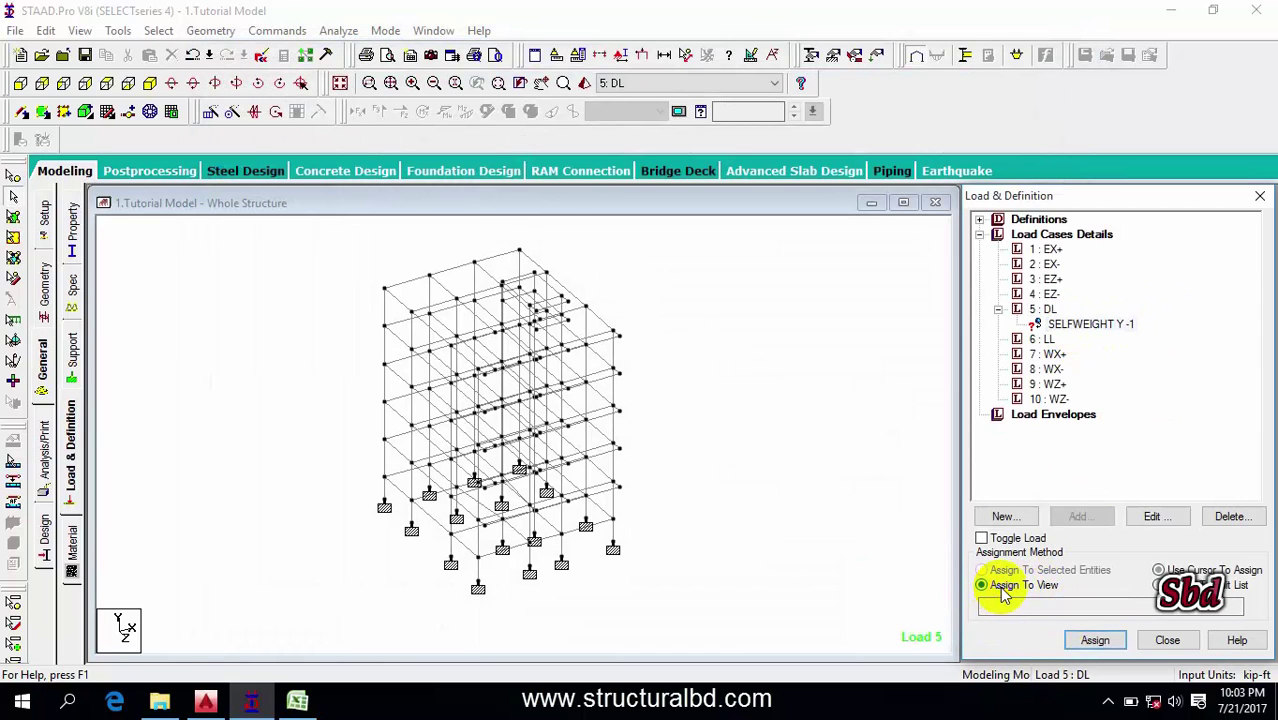
click(1097, 641)
click(1135, 472)
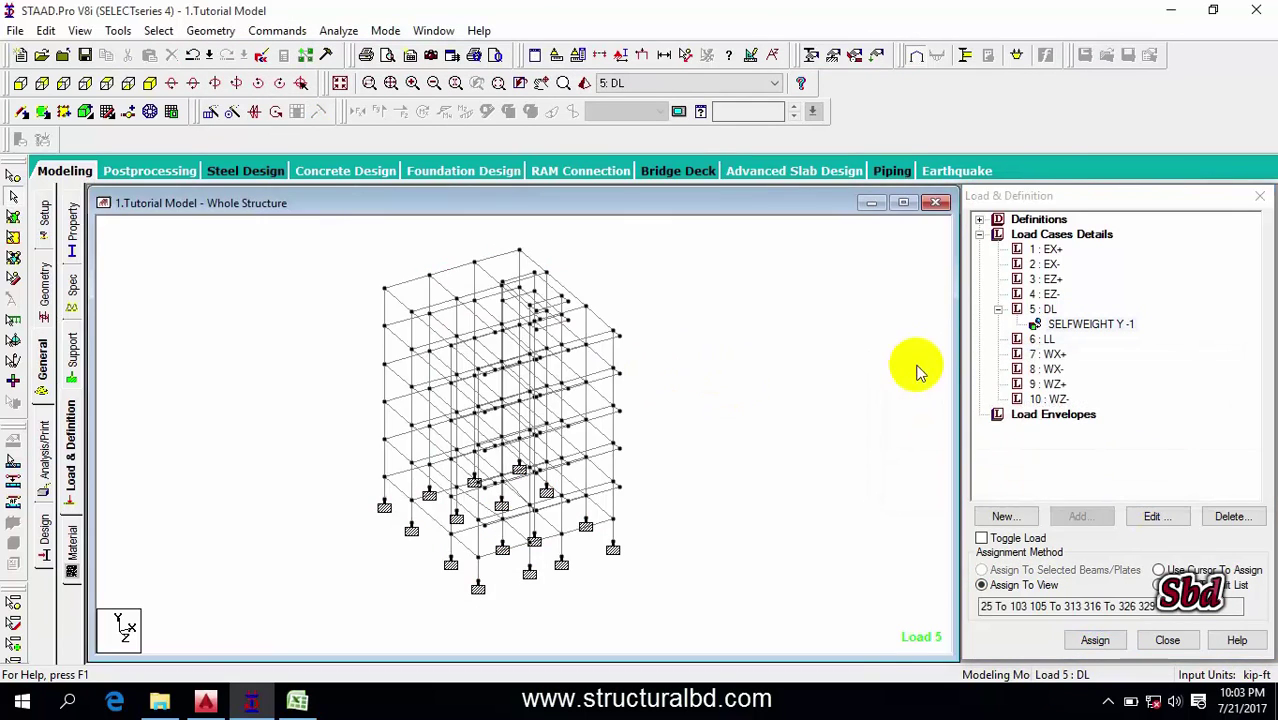
Start a Y-range floor load in the DL case with a pressure of -.09 kip/ft2, checking the Excel total and accepting the auto save
click(1043, 309)
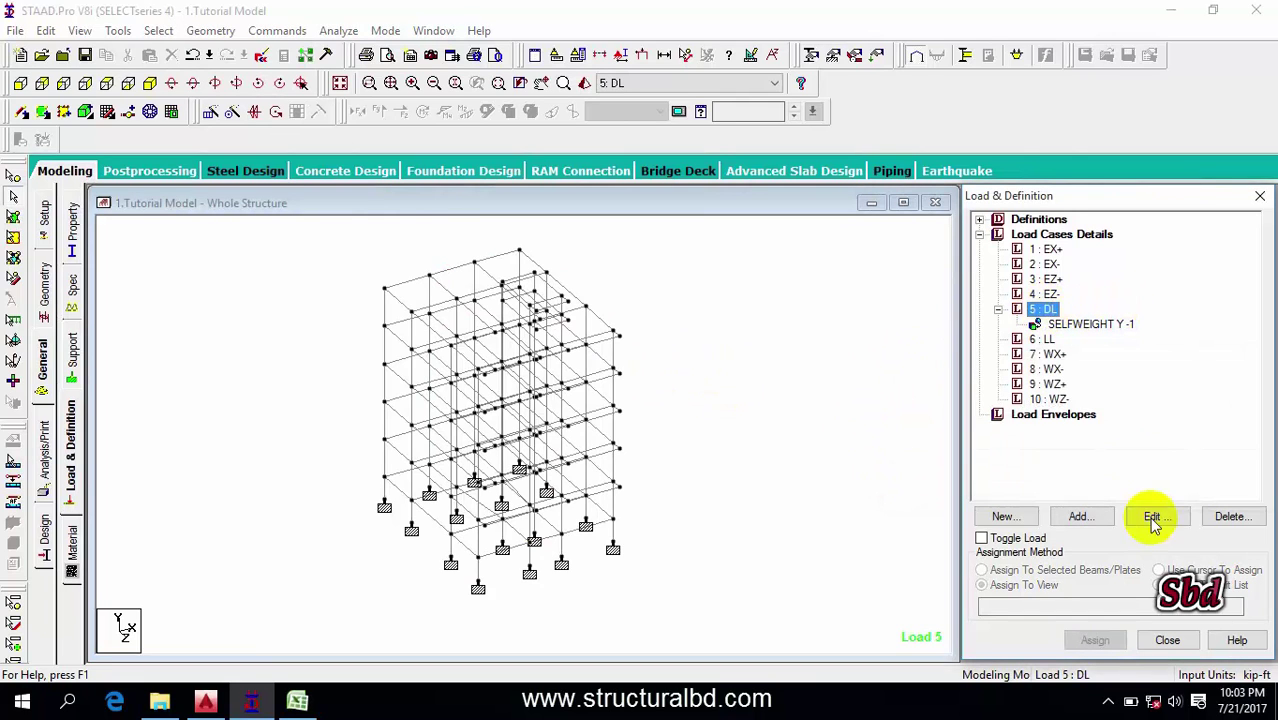
click(1080, 518)
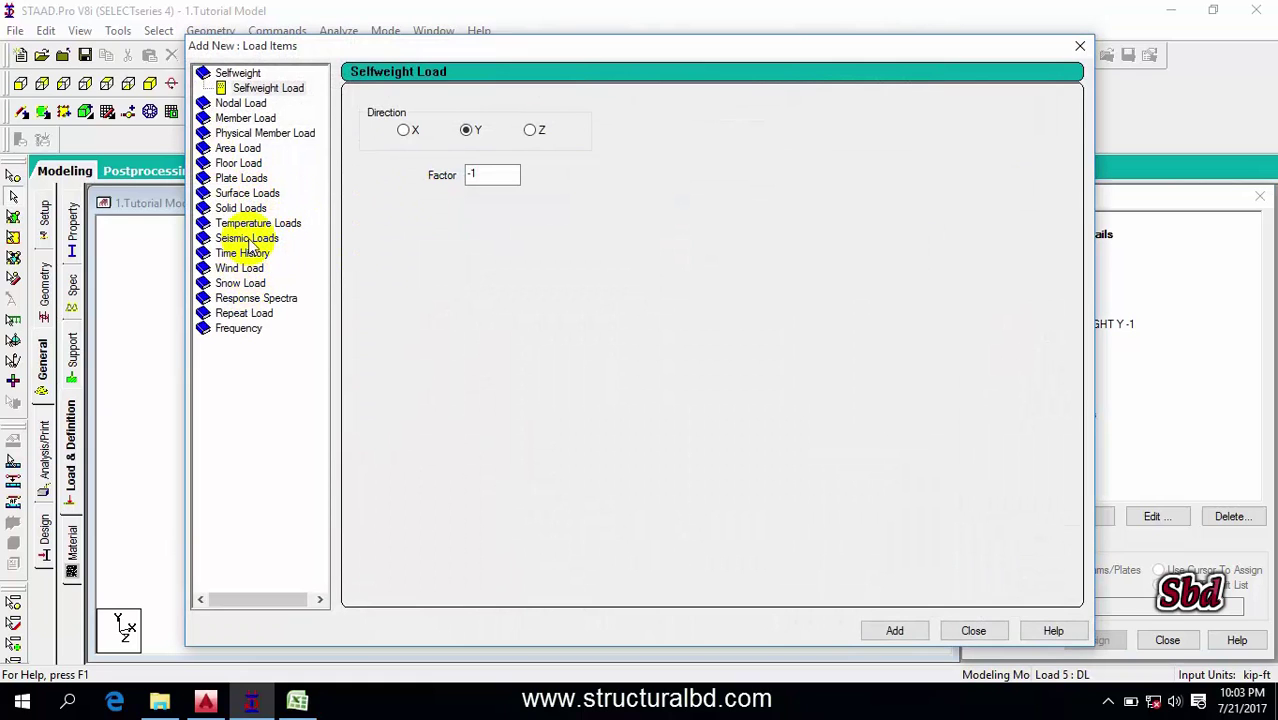
click(240, 163)
drag(504, 57, 704, 27)
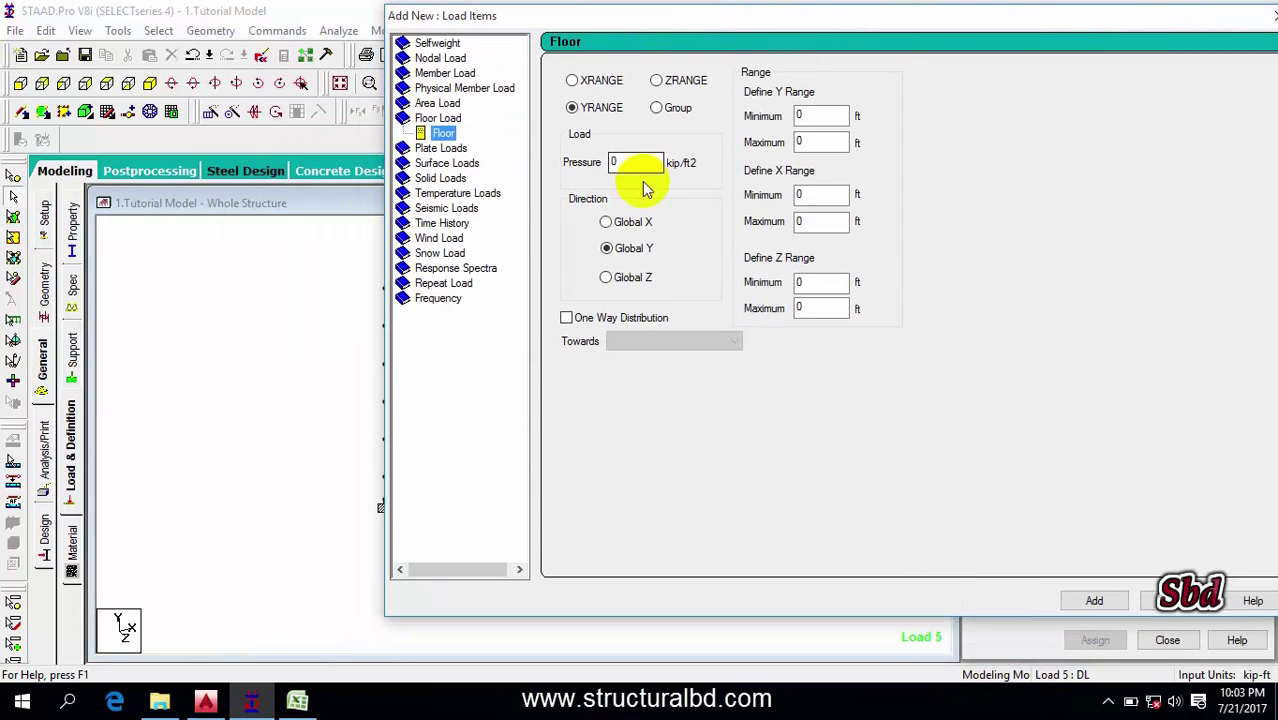
double_click(628, 165)
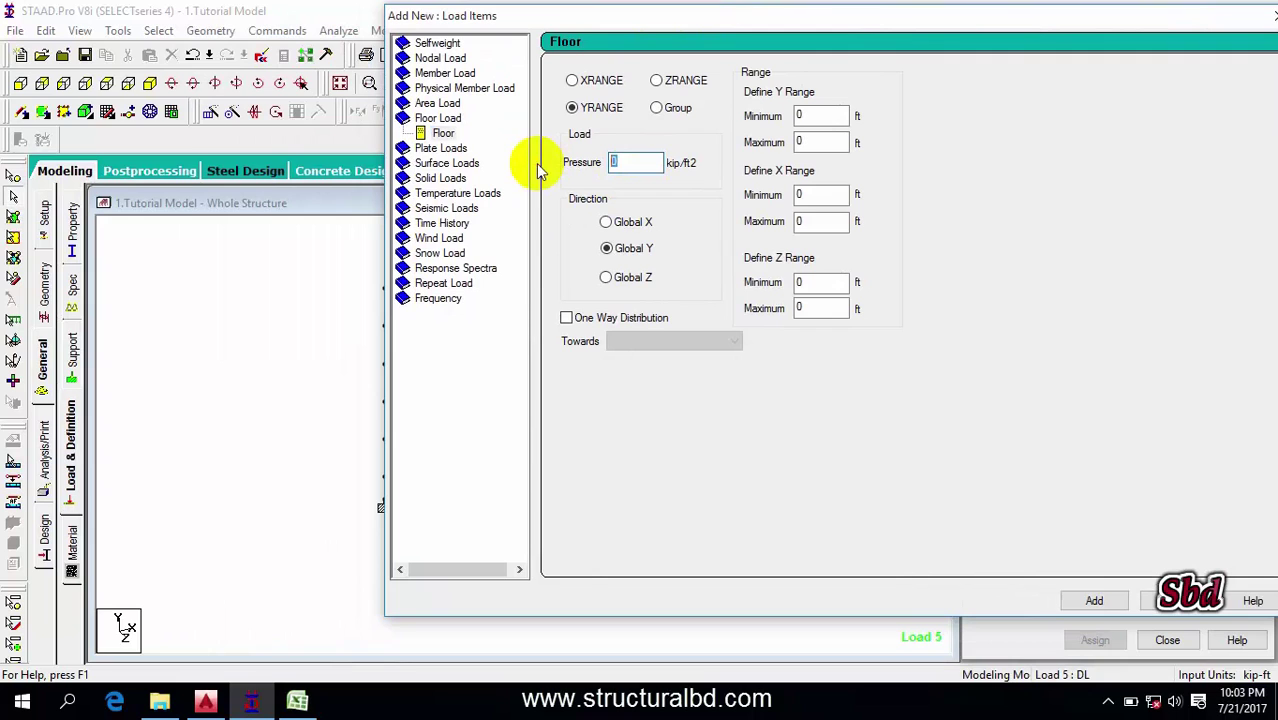
click(297, 701)
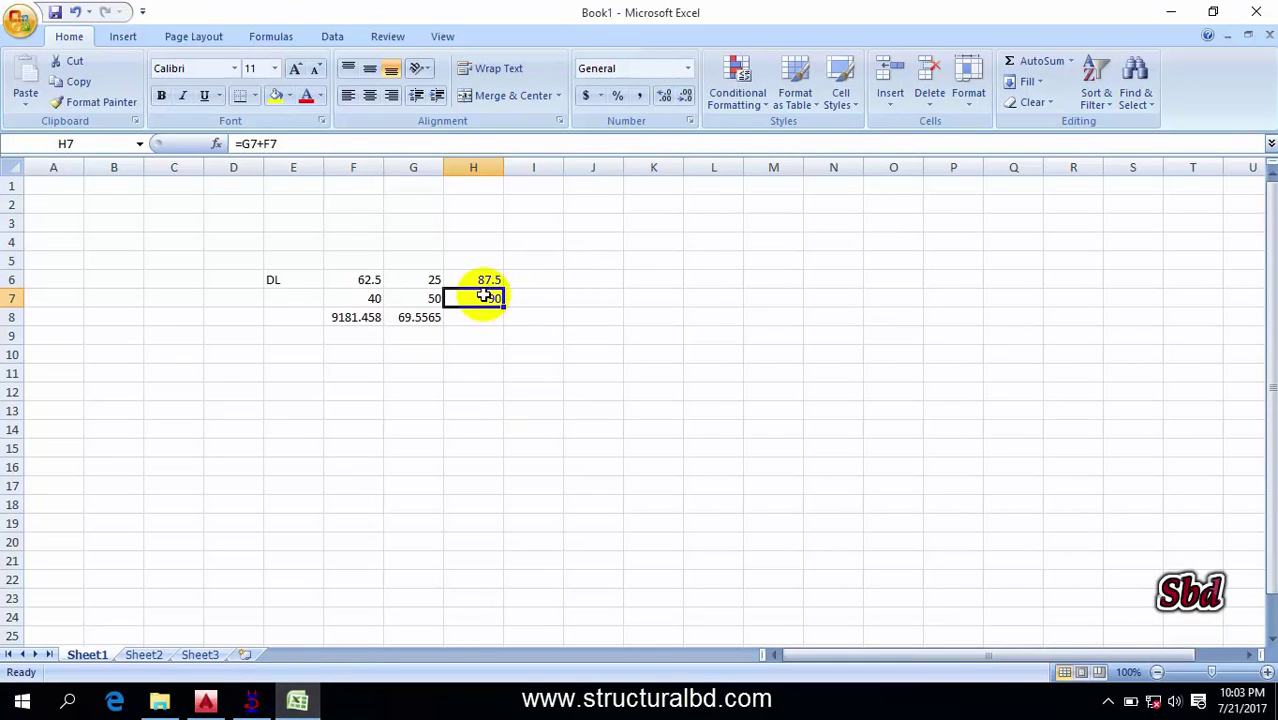
click(254, 704)
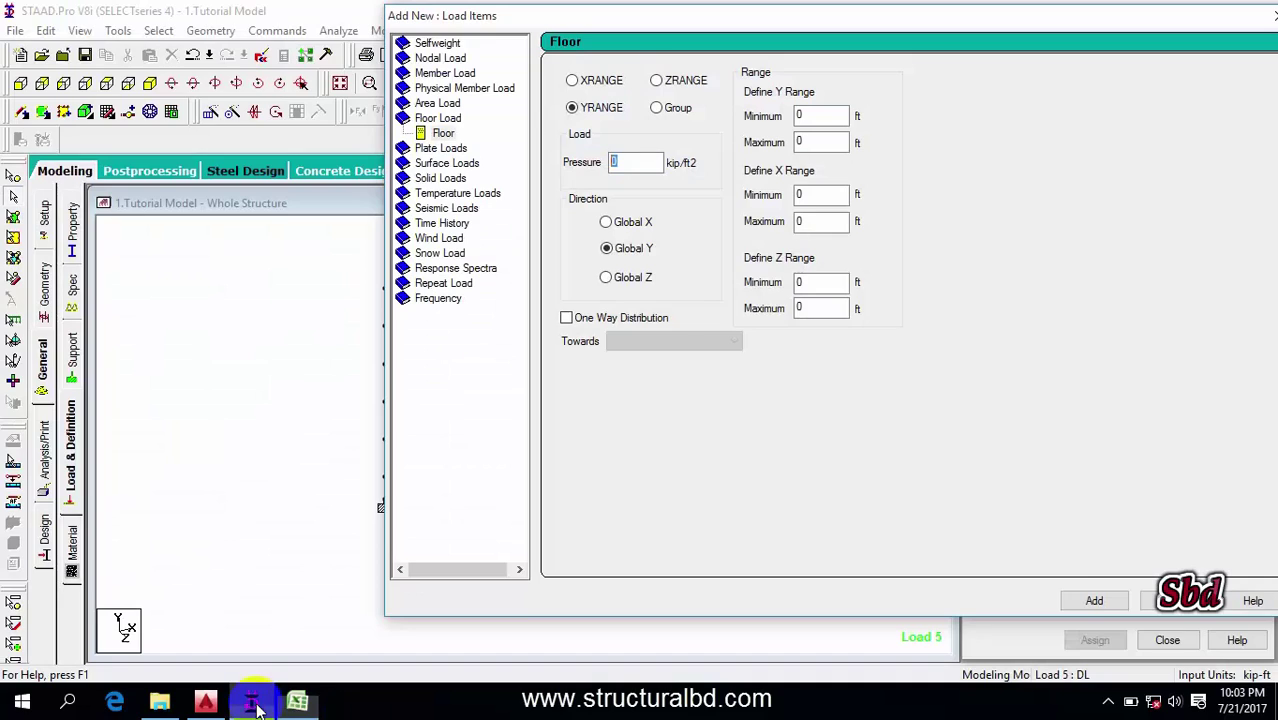
text(-9)
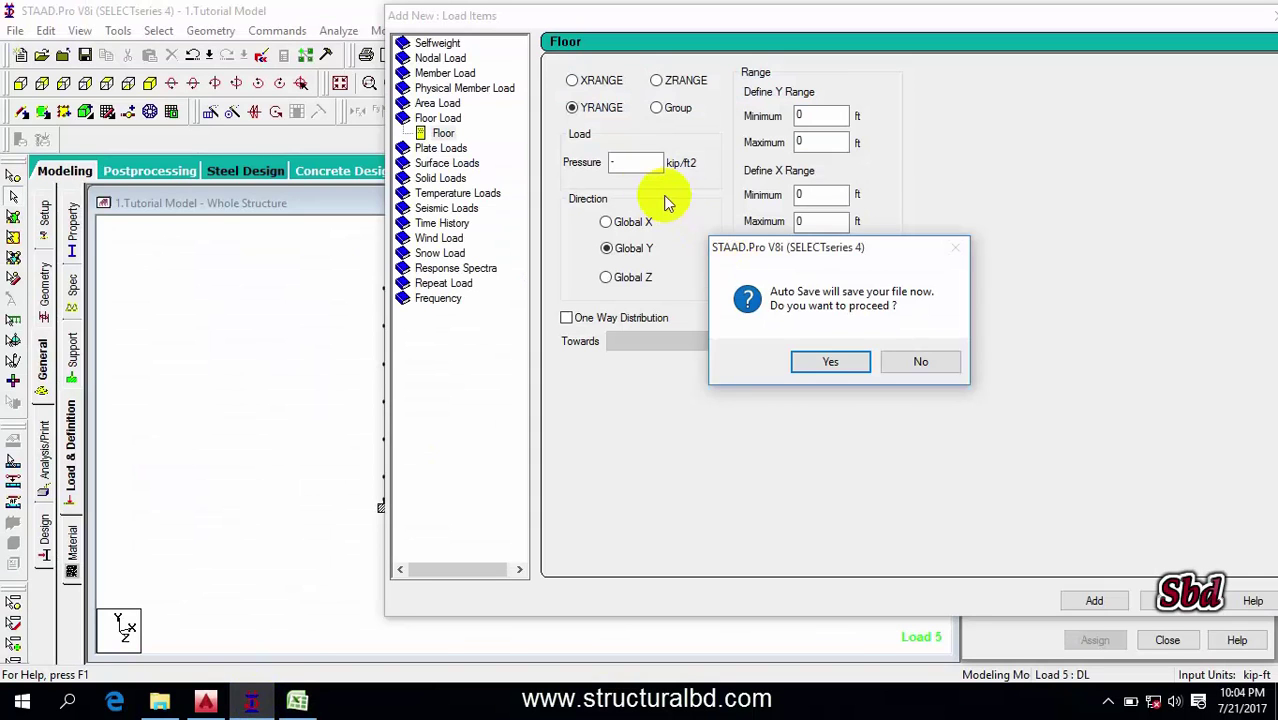
click(836, 362)
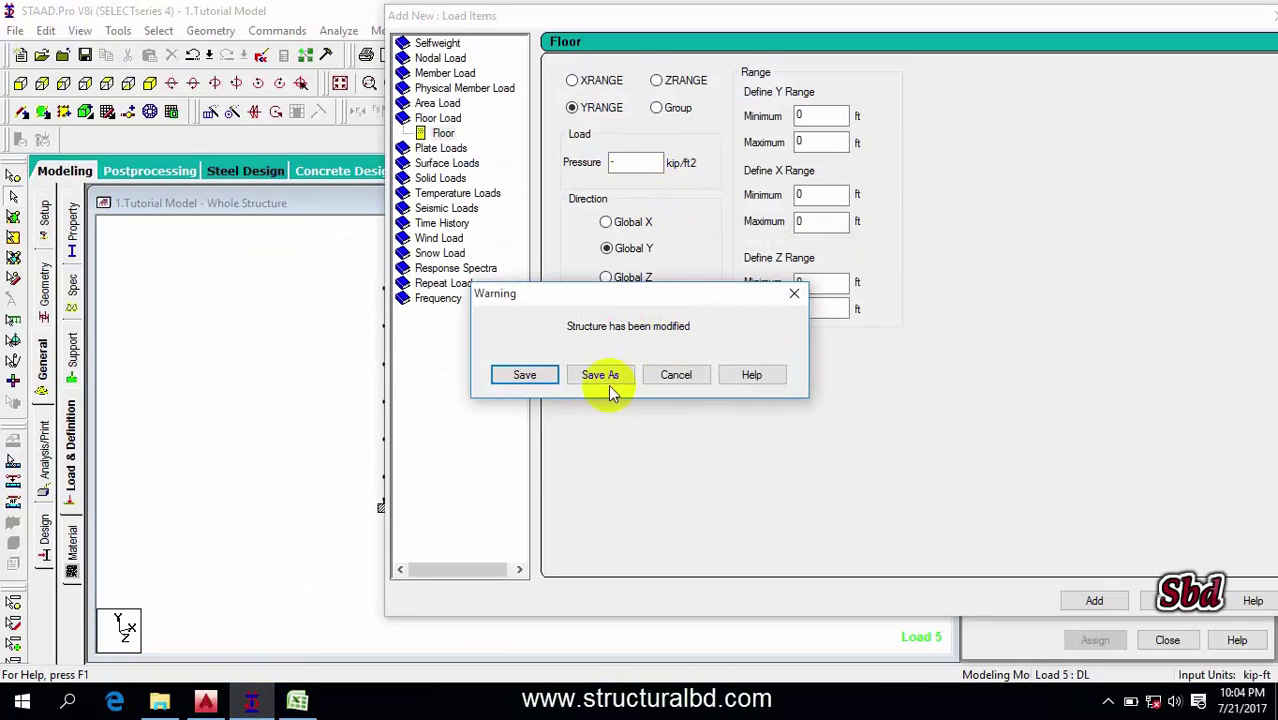
click(530, 375)
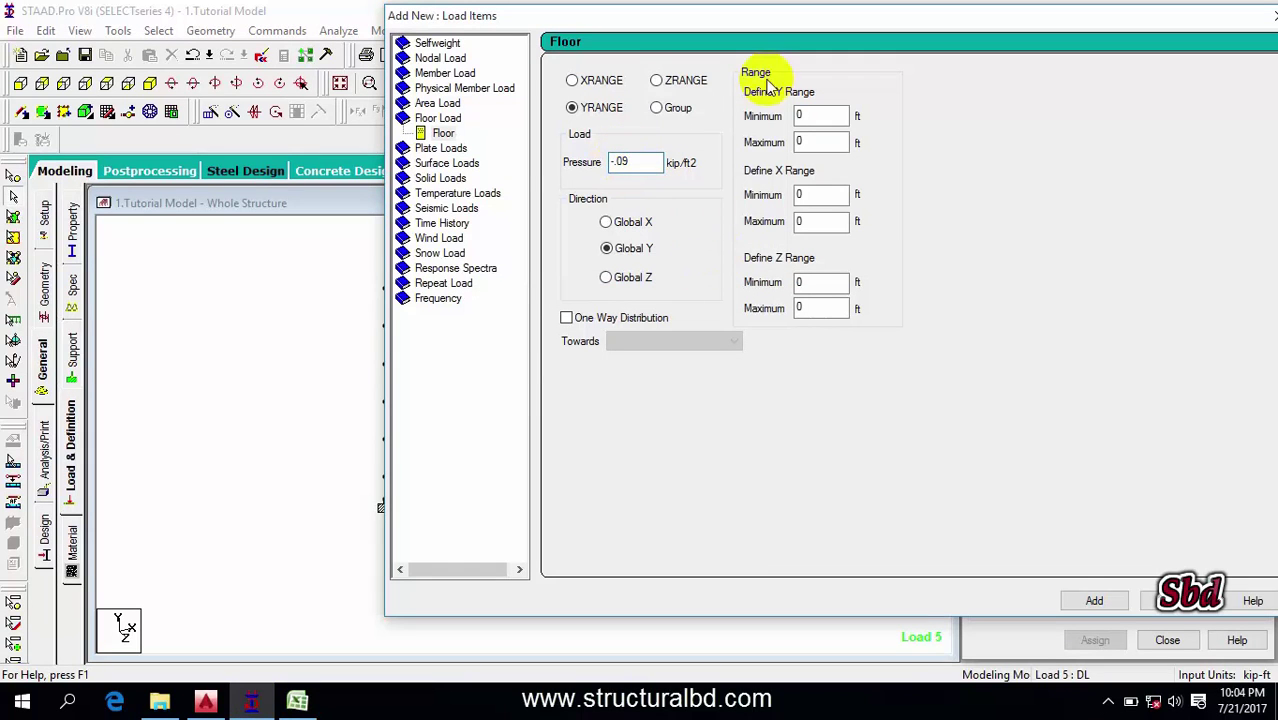
Uncover the model behind the load dialog and query the coordinates of the corner node one level above the lowest beams
drag(699, 18, 499, 94)
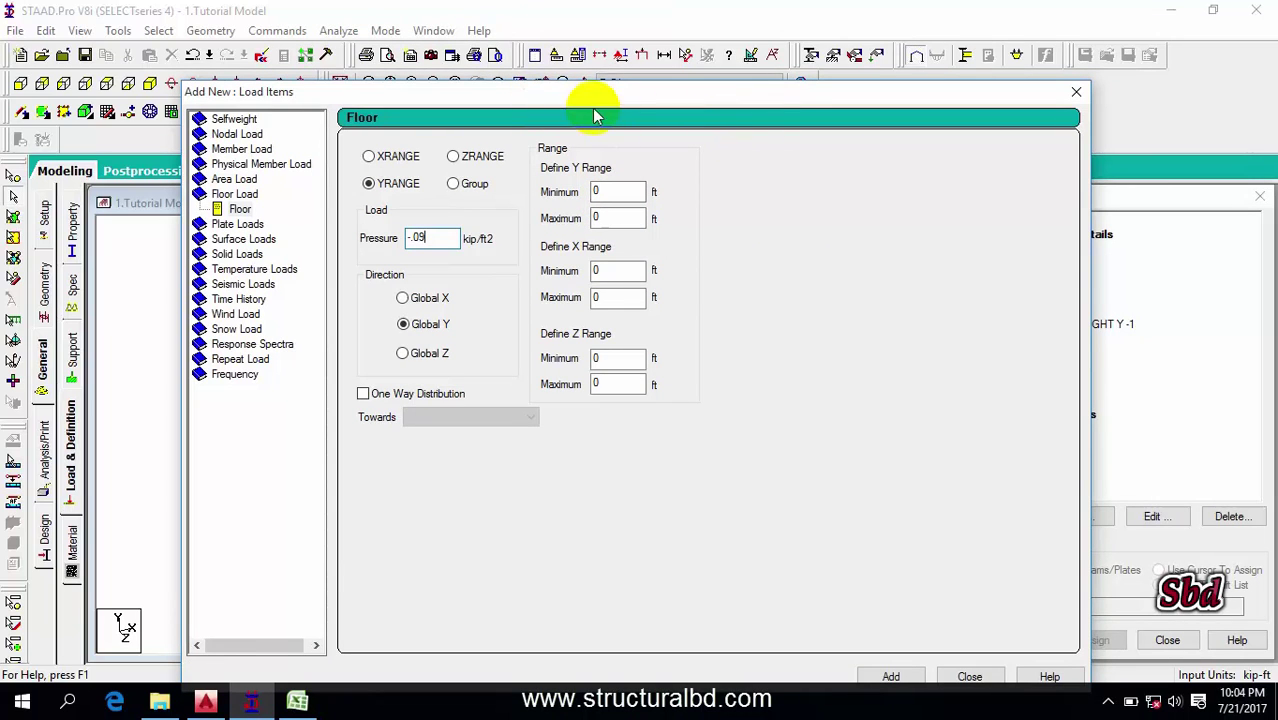
drag(592, 95, 774, 93)
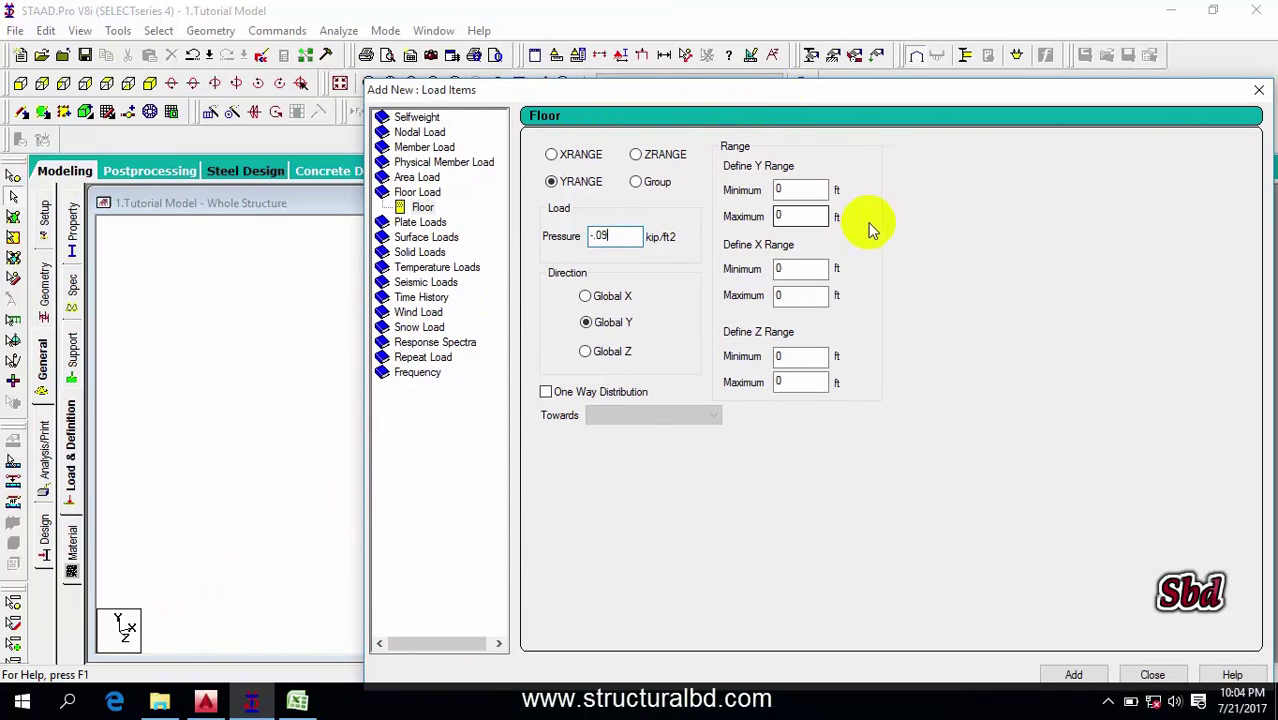
drag(556, 88, 798, 90)
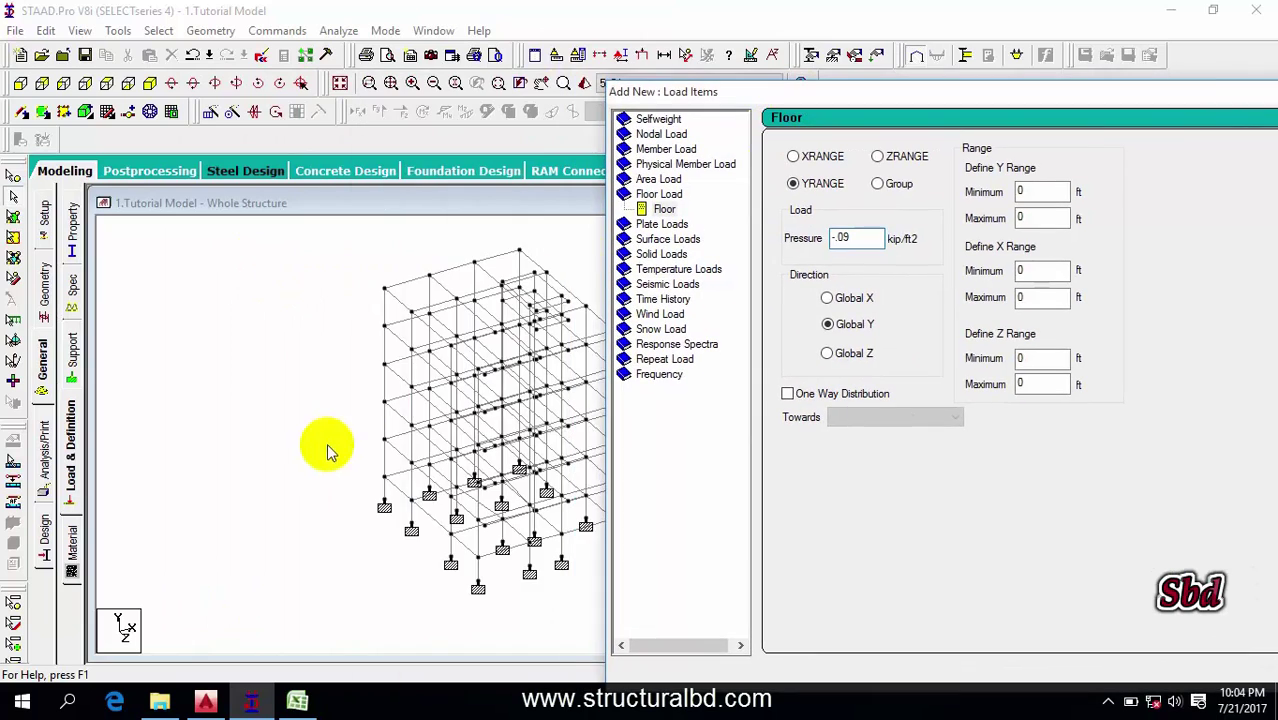
middle_drag(283, 428, 212, 420)
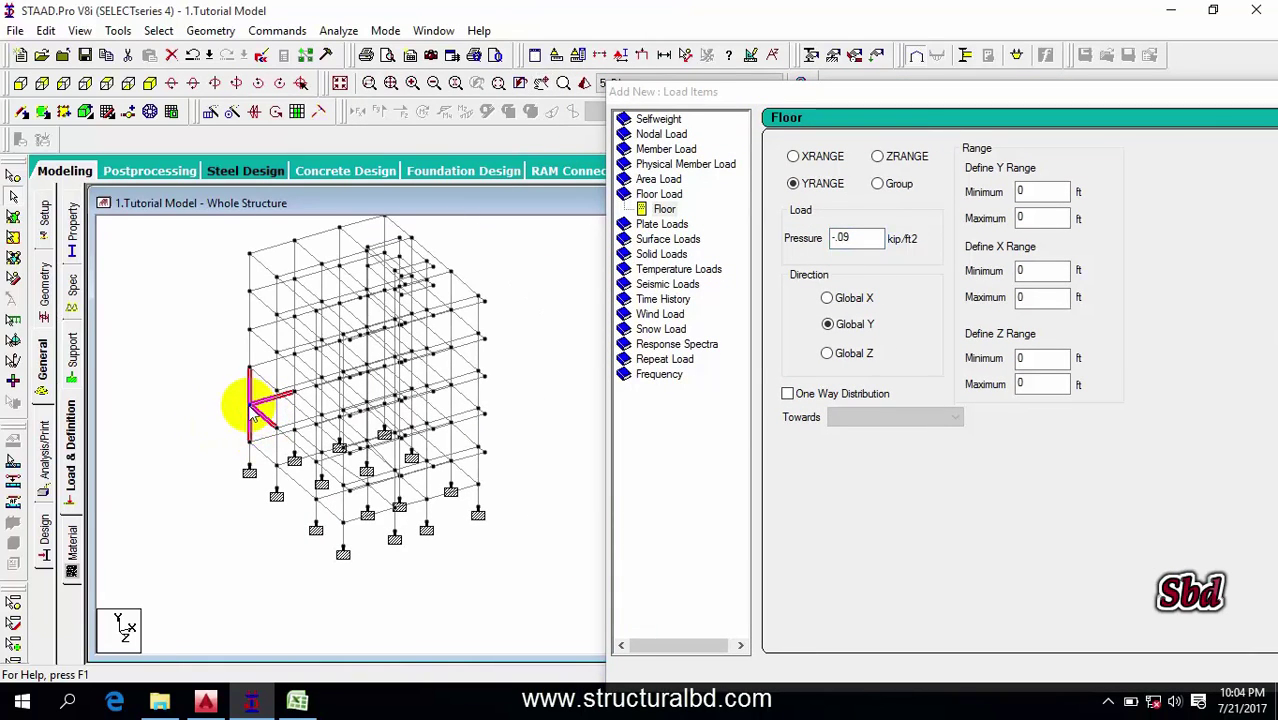
click(13, 179)
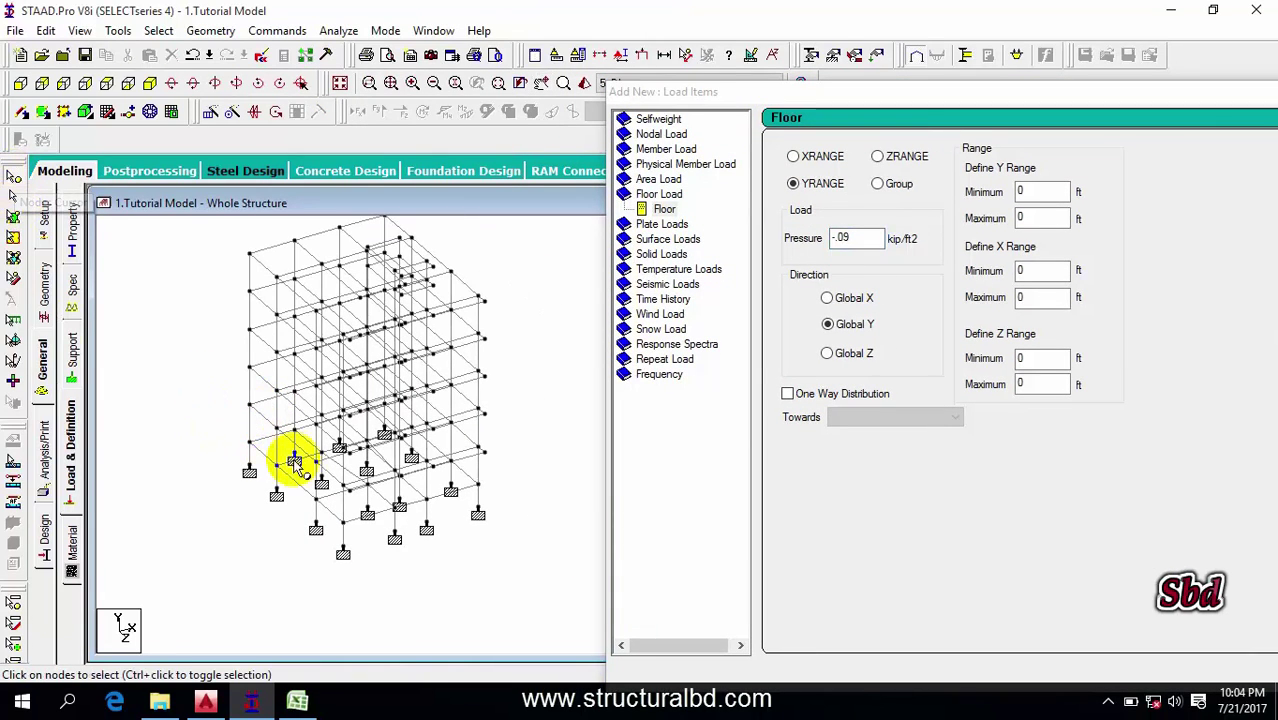
double_click(251, 405)
click(760, 472)
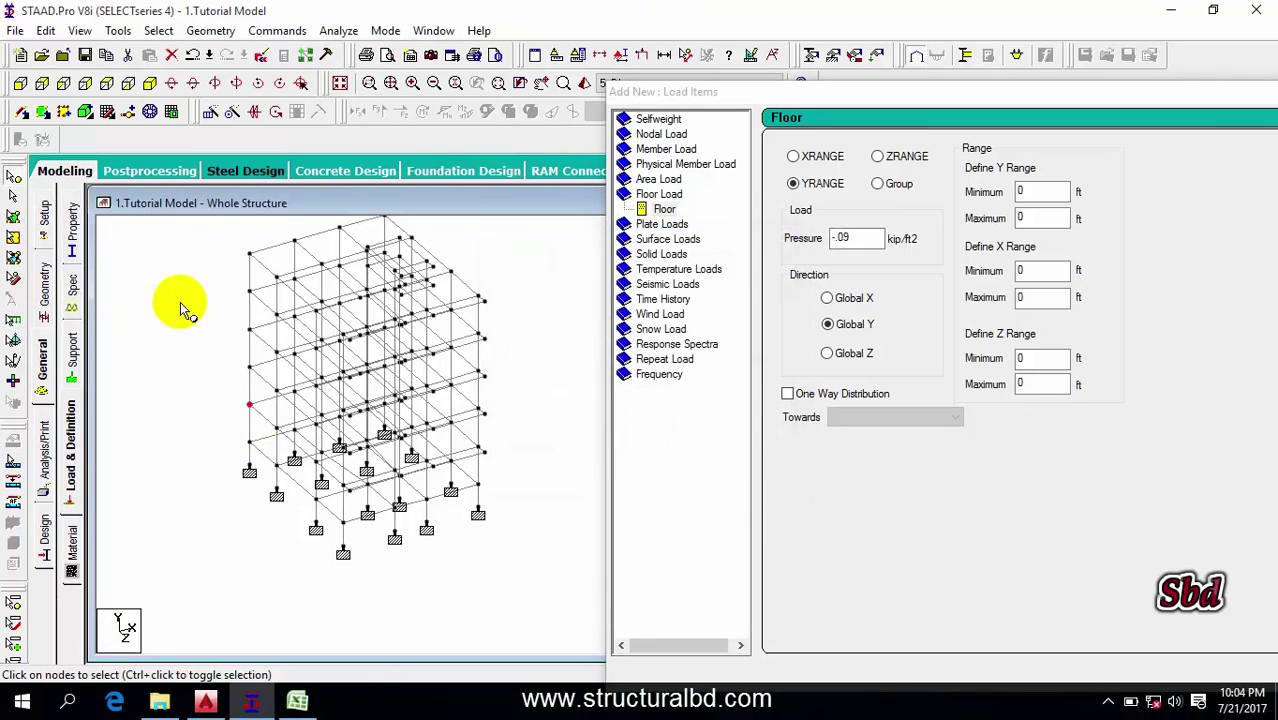
Query the coordinates of the stair tower's top node and the main roof's corner node in the front view
click(21, 83)
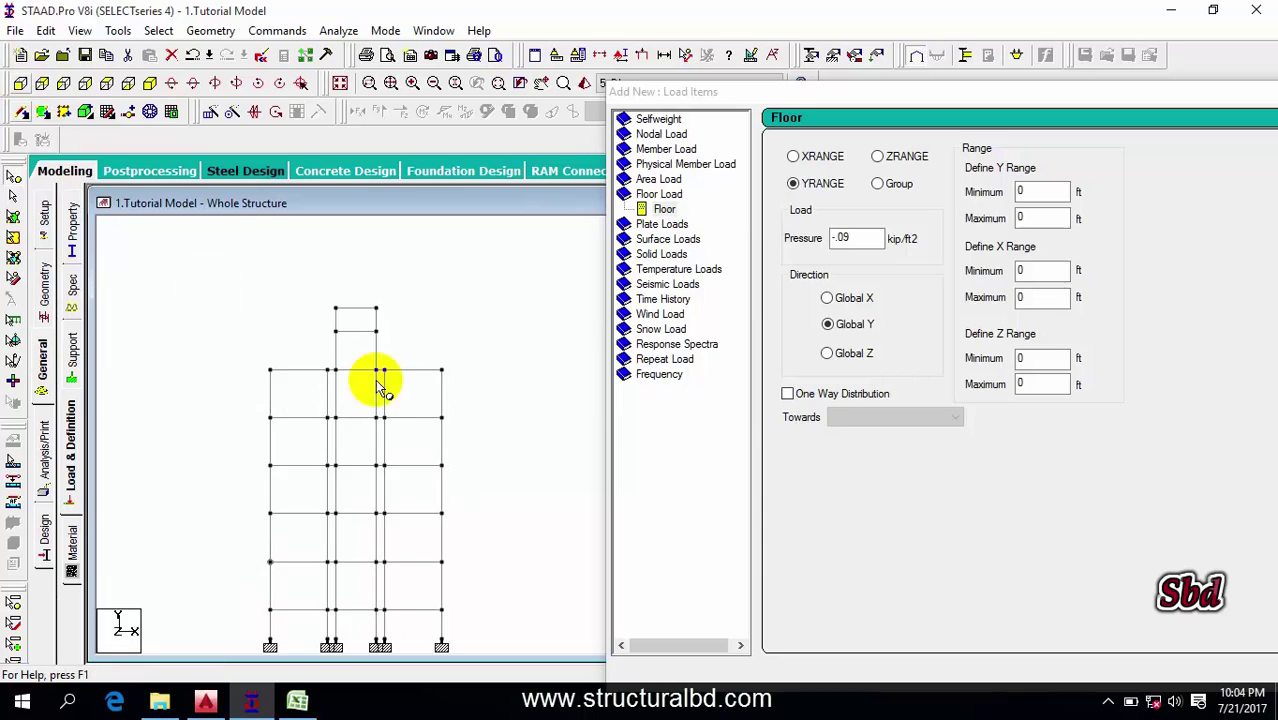
double_click(375, 328)
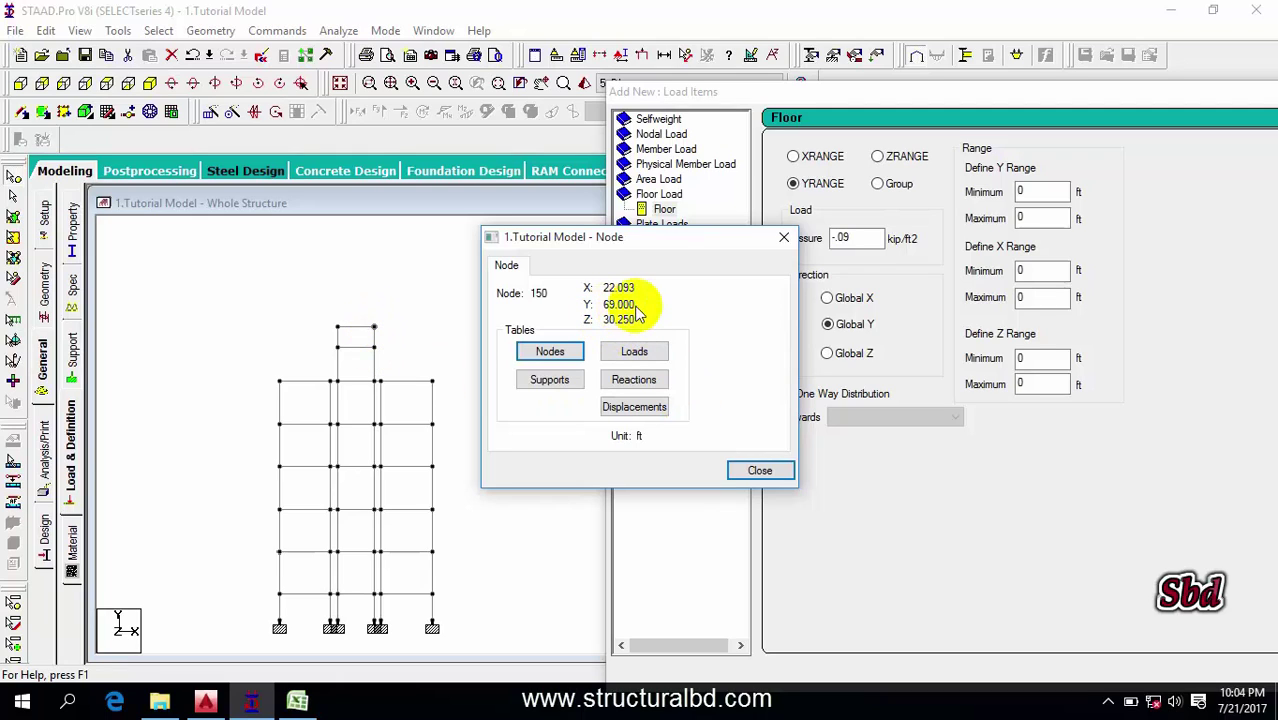
click(762, 470)
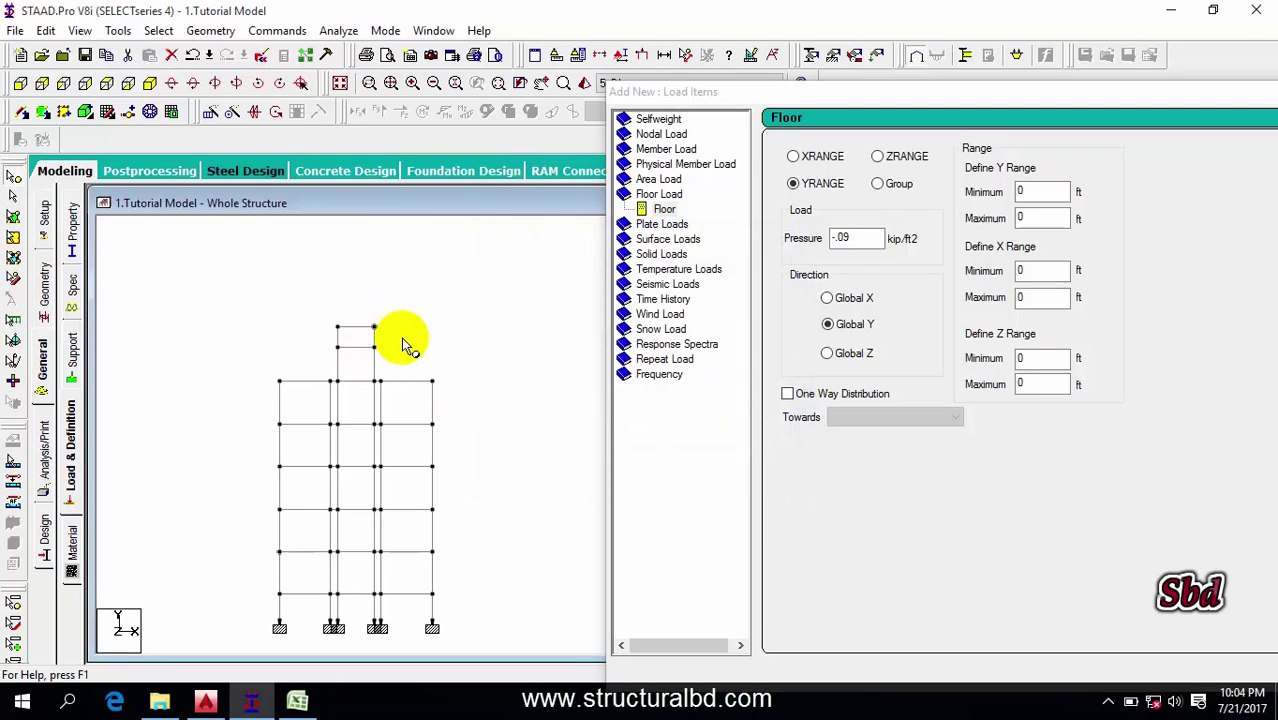
scroll(349, 336, up, 2)
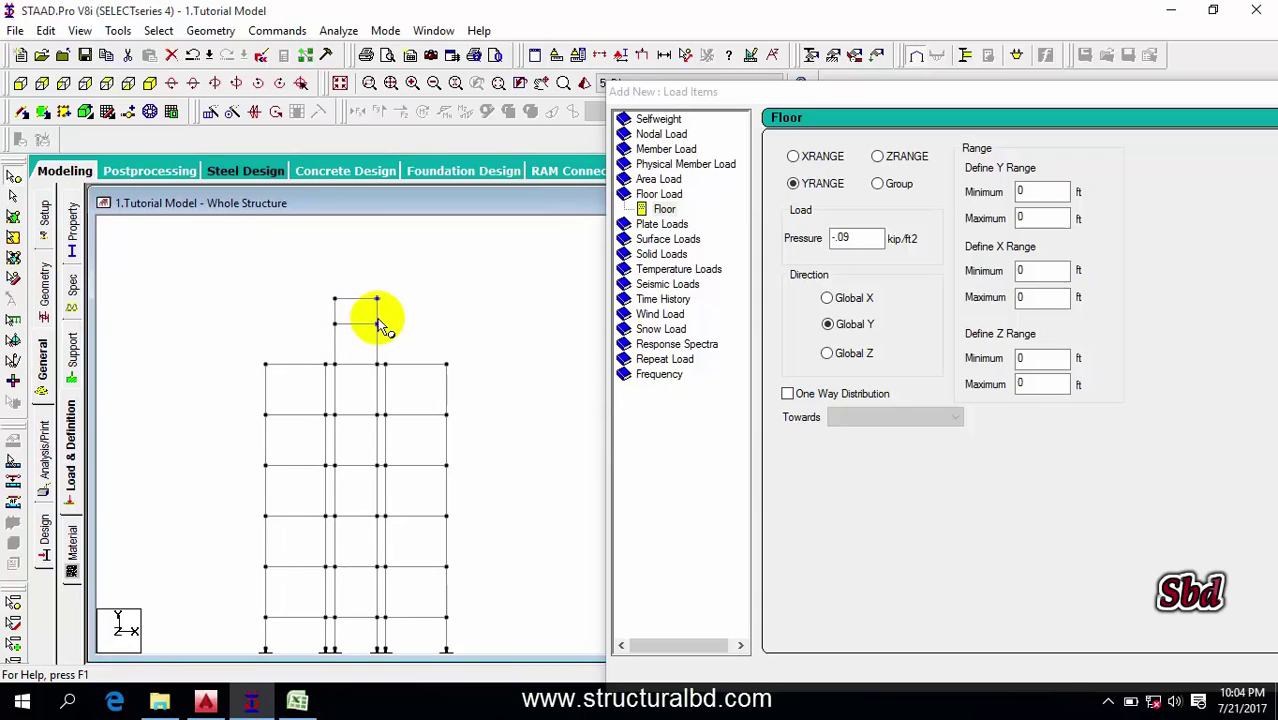
double_click(442, 372)
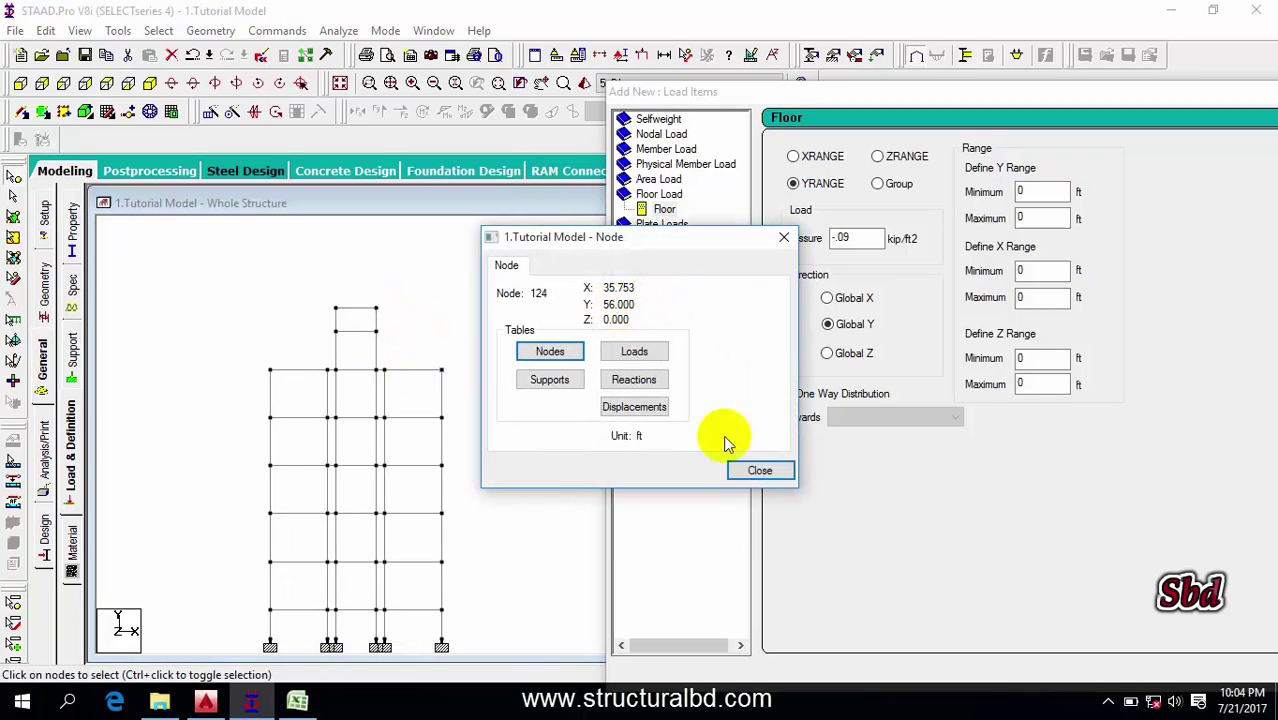
click(759, 470)
Set the floor load's Y range to 16 to 56 ft, add it to the DL case and highlight it on the model
click(1041, 192)
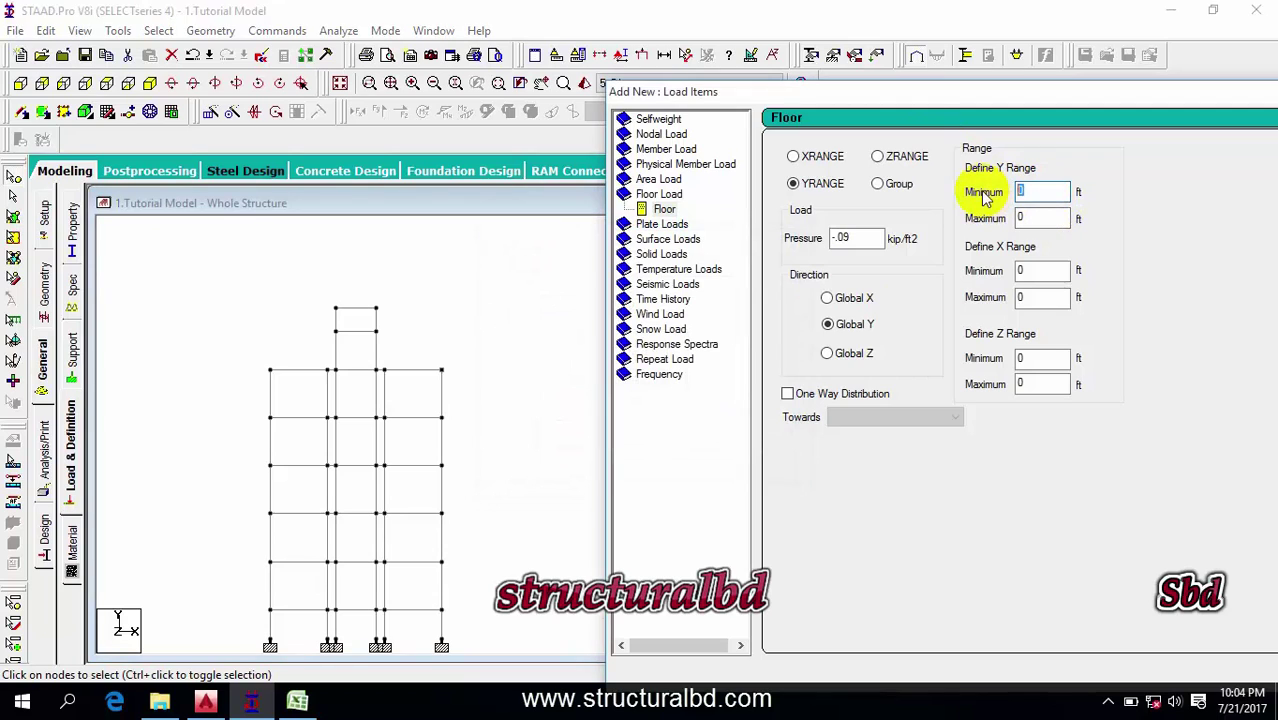
click(1040, 218)
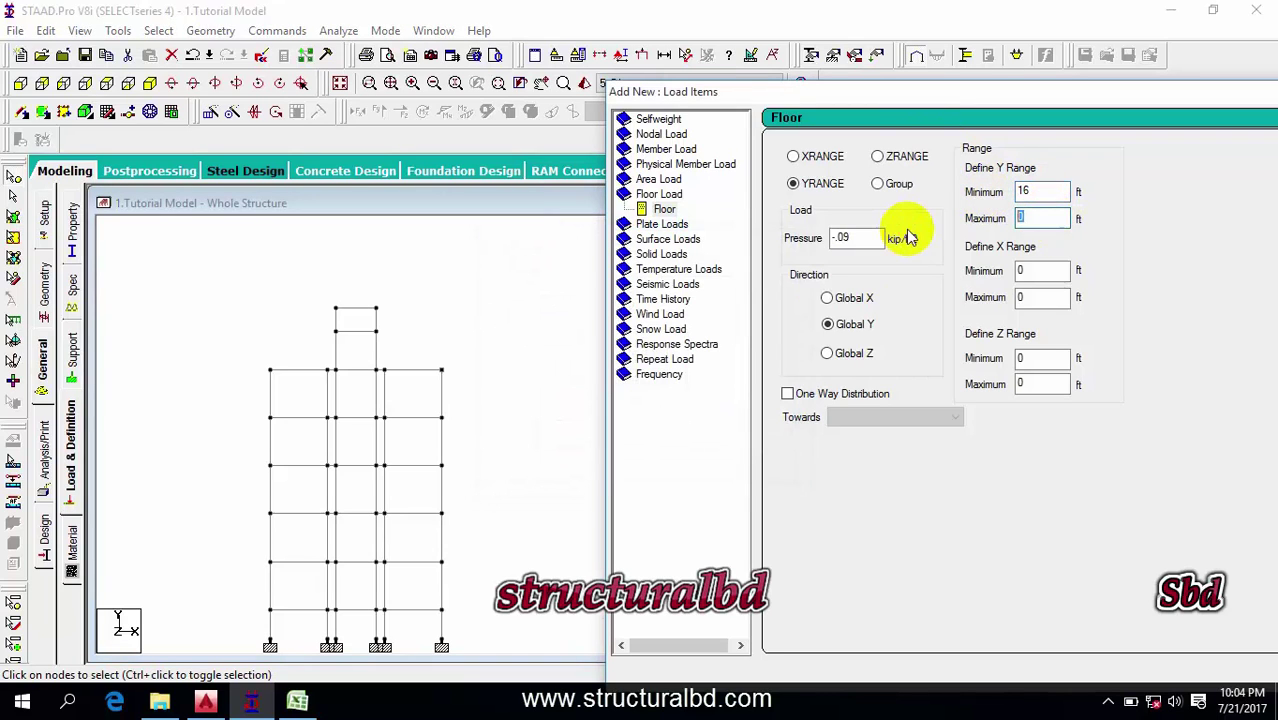
text(56)
drag(845, 91, 487, 36)
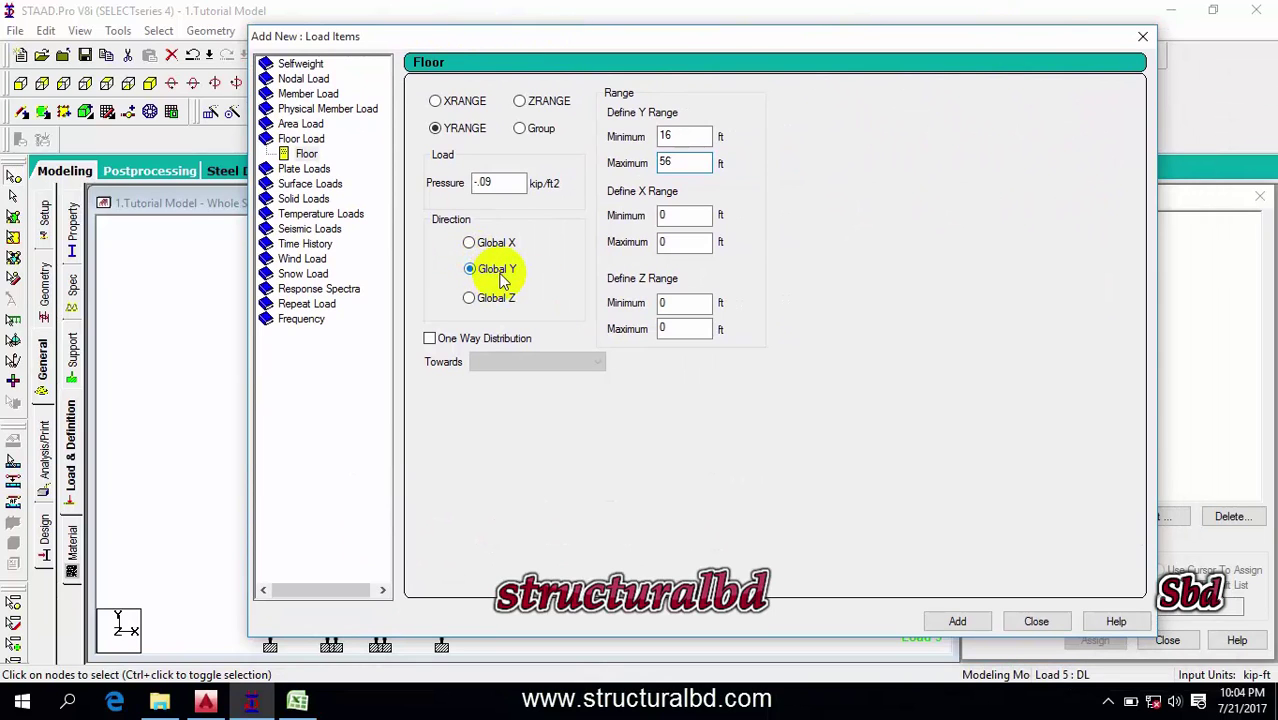
click(983, 620)
click(1036, 621)
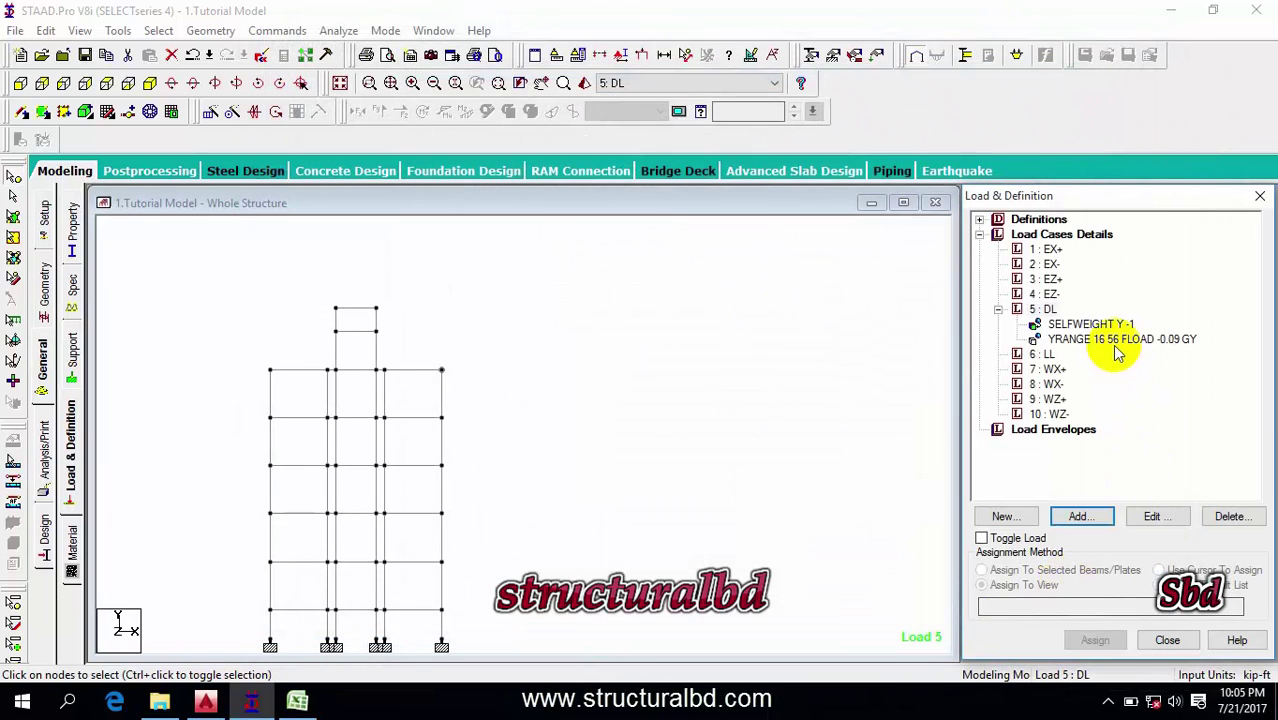
click(1110, 339)
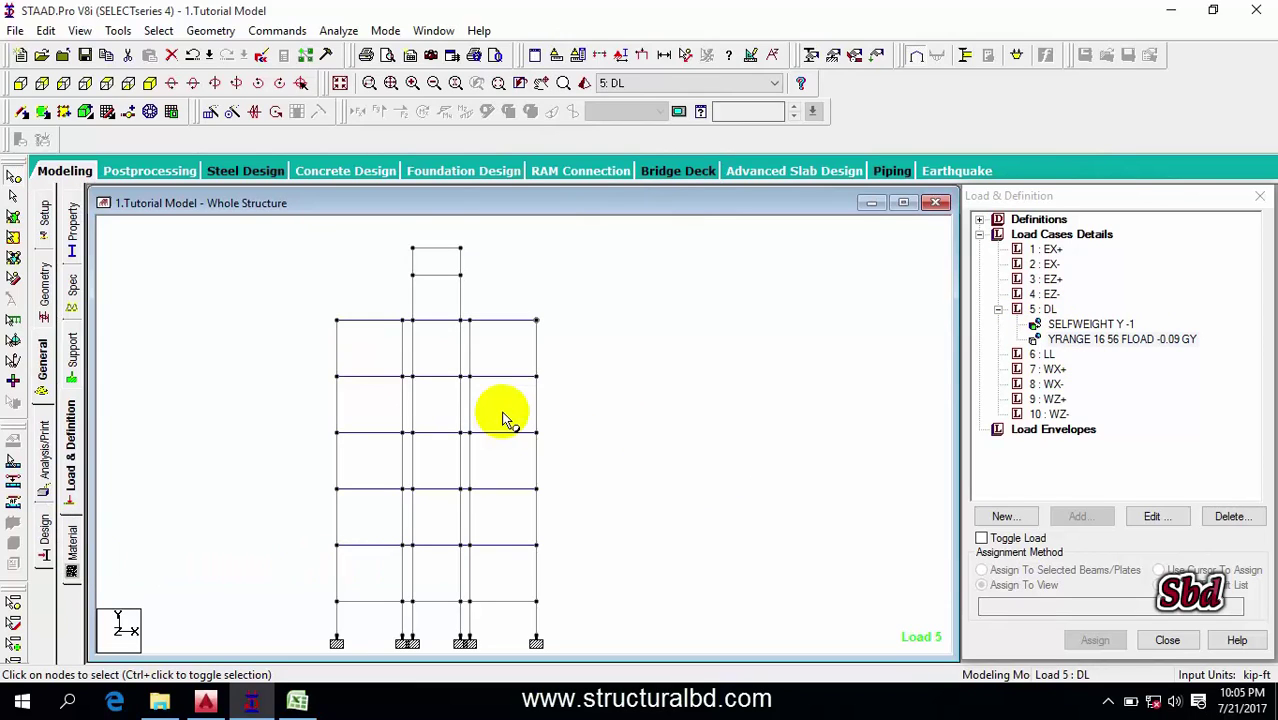
Add a Global Y floor load of -.09 kip/ft2 over the Y range 16 to 56 ft to the LL case and highlight it
click(1045, 355)
click(1082, 517)
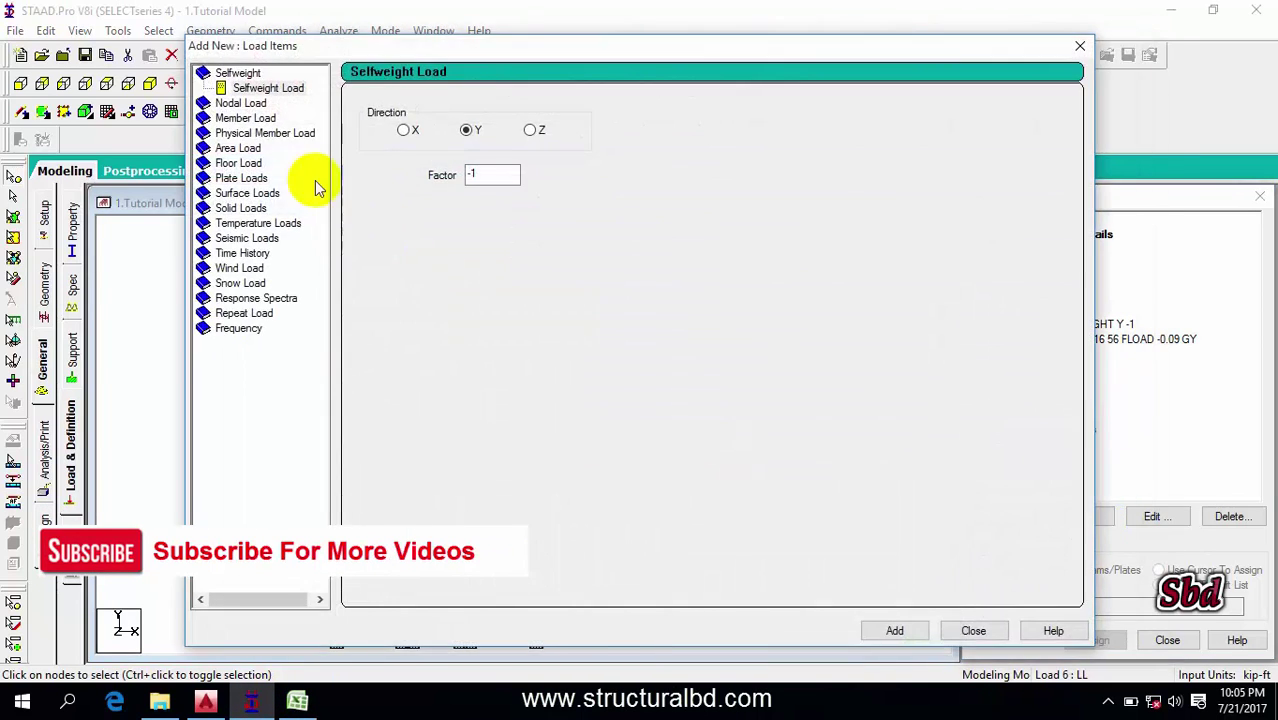
click(238, 163)
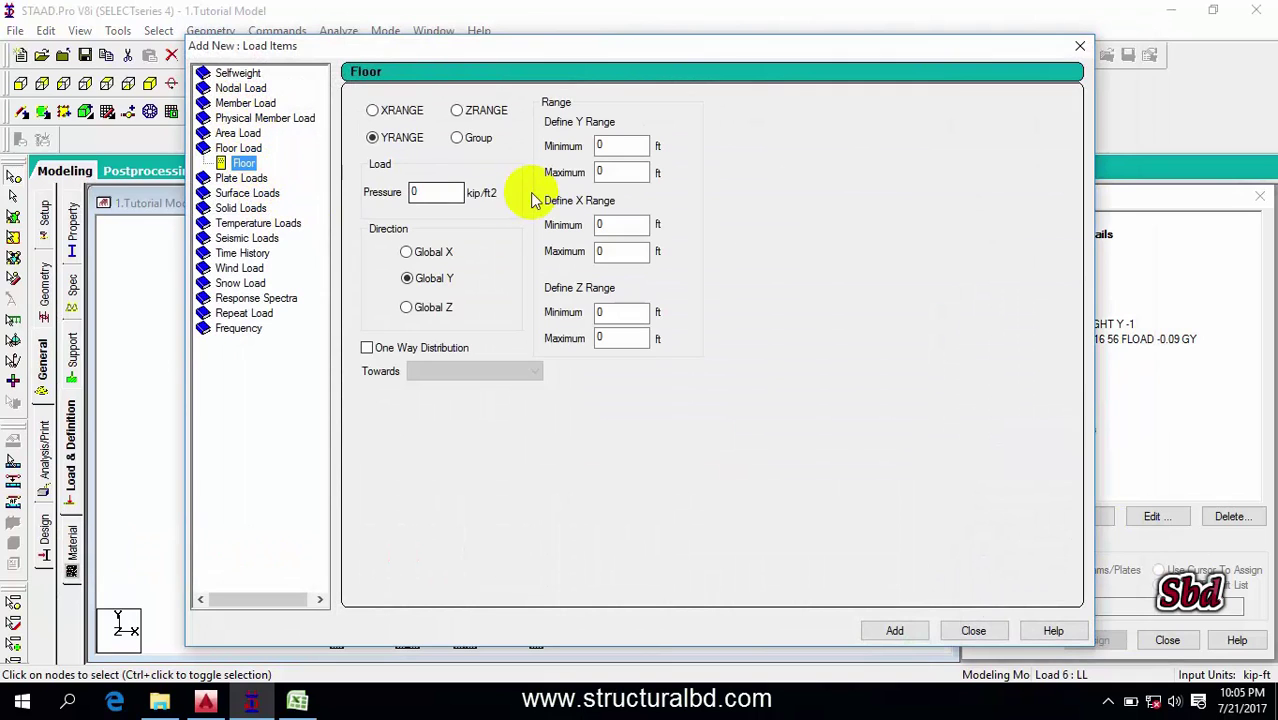
double_click(436, 192)
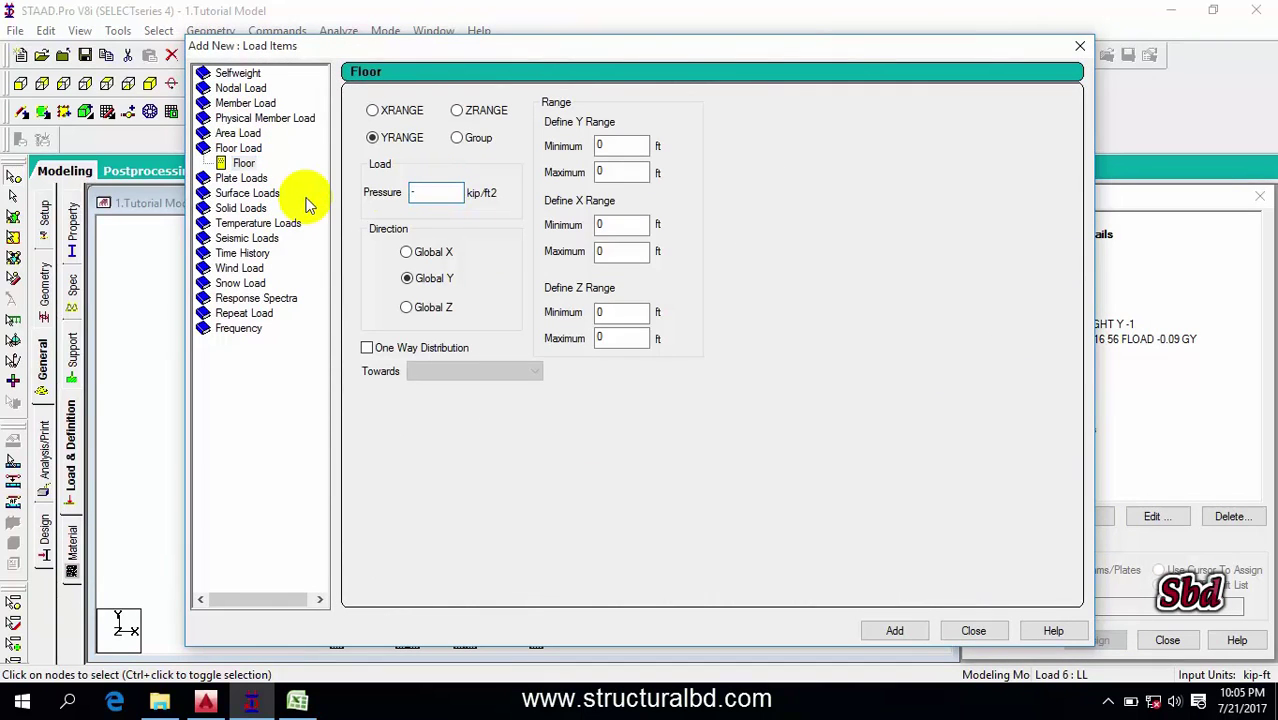
double_click(640, 146)
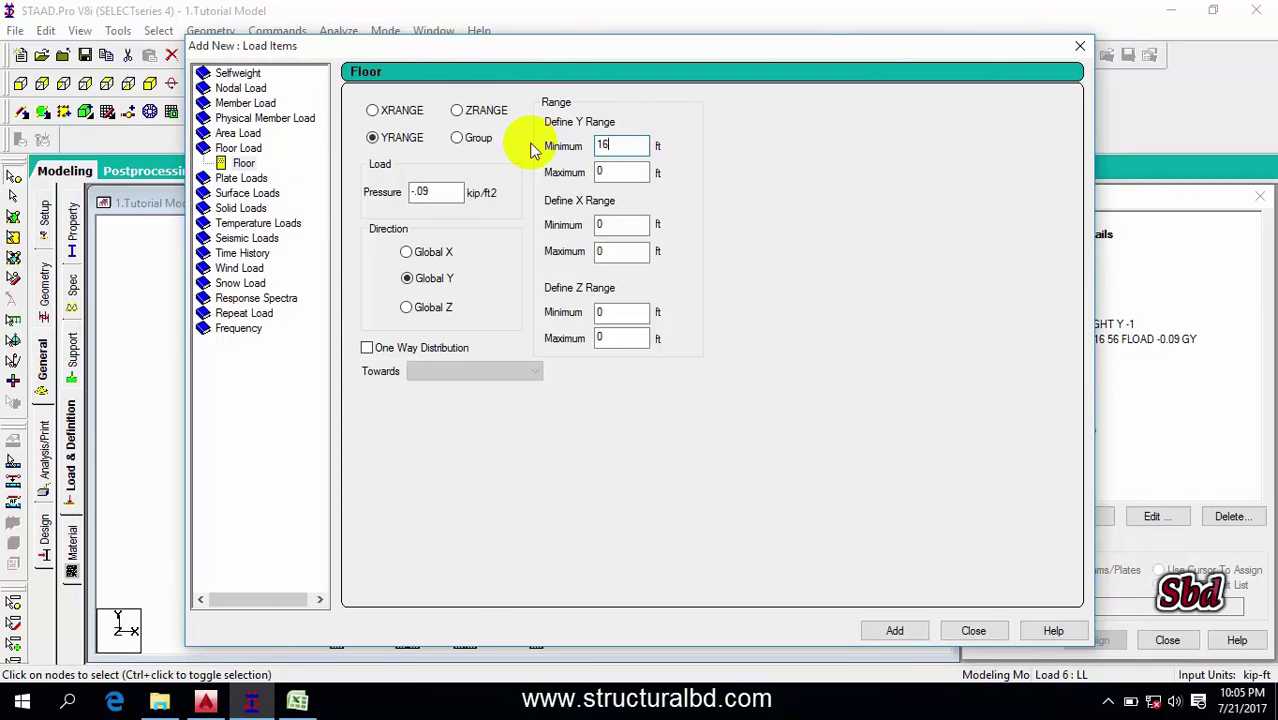
double_click(600, 171)
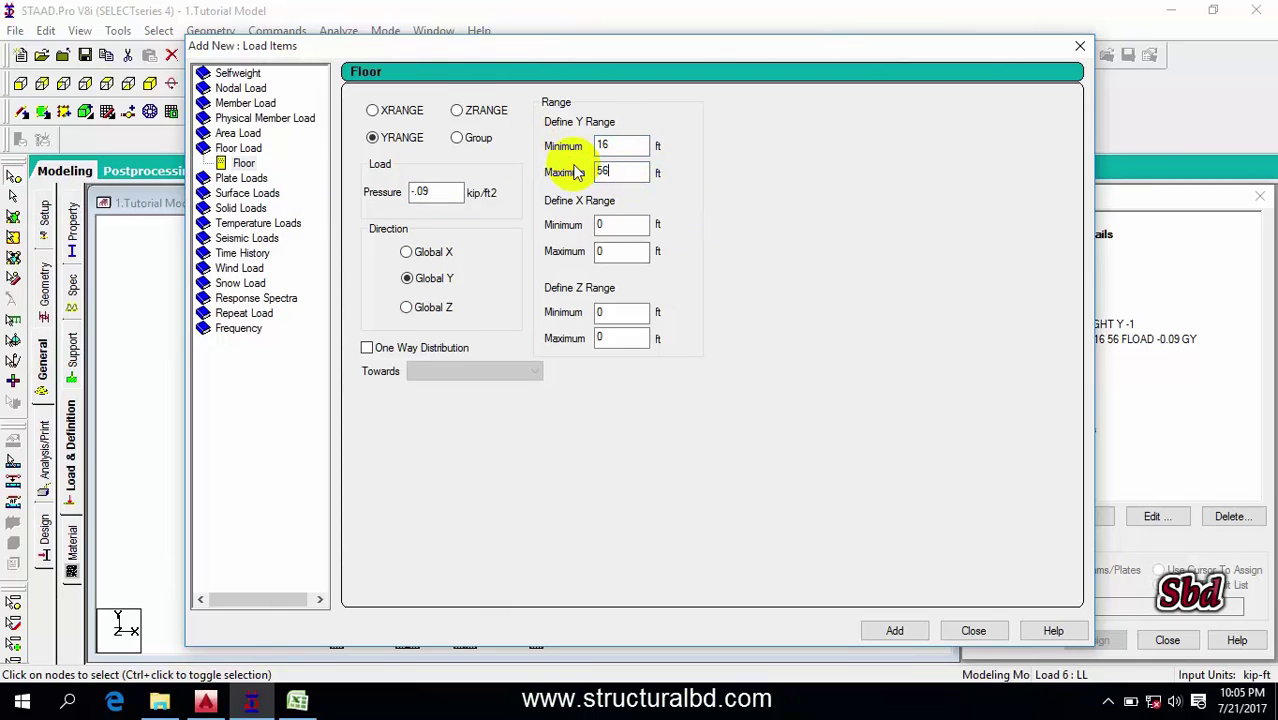
click(905, 632)
click(972, 630)
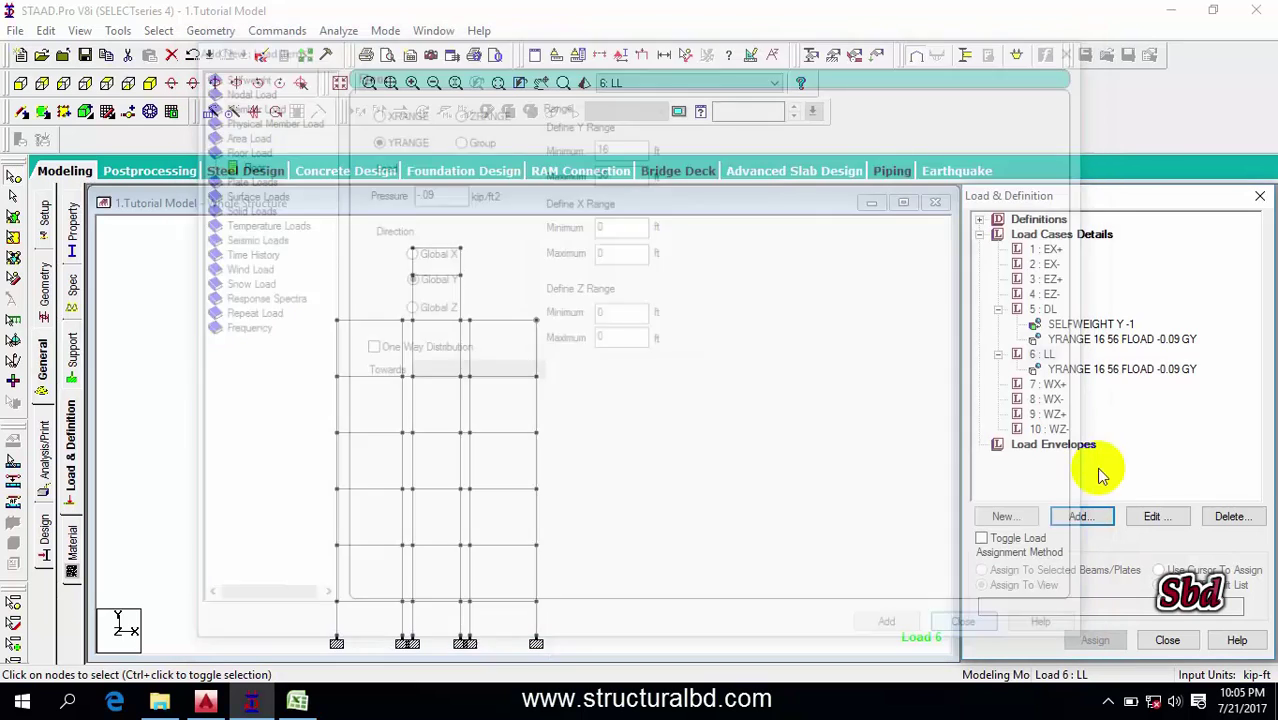
click(1100, 370)
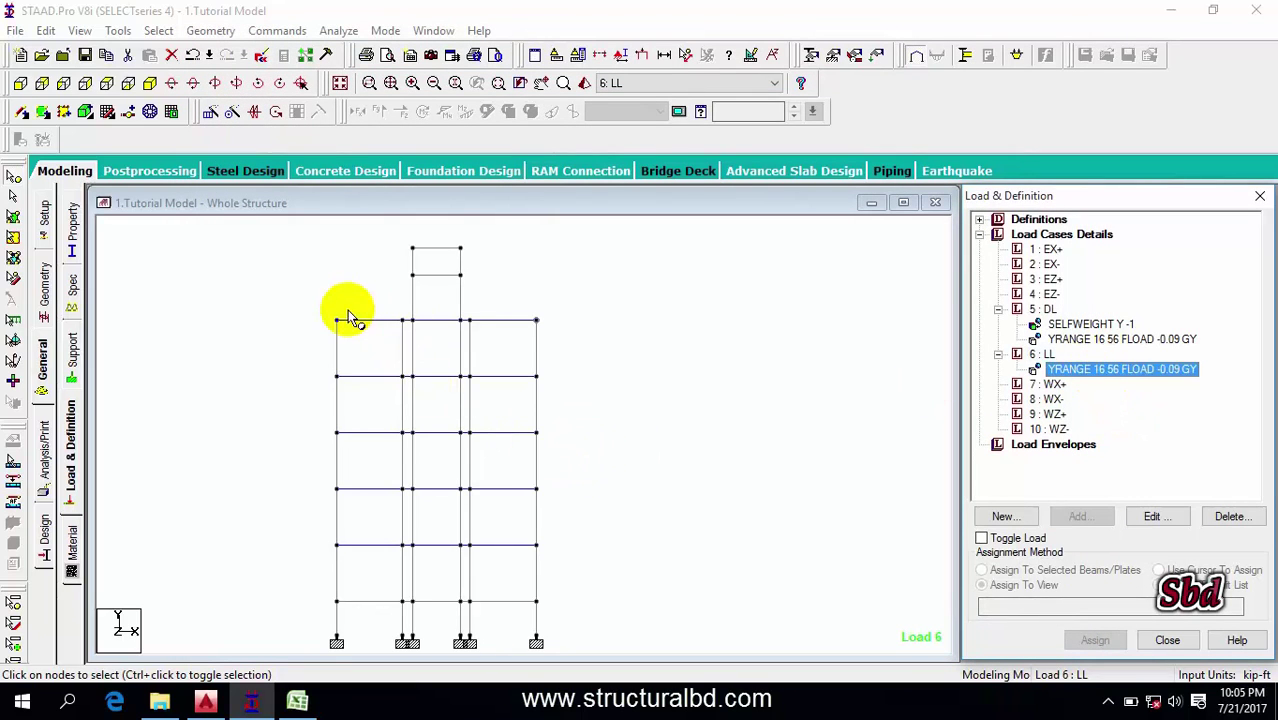
click(682, 452)
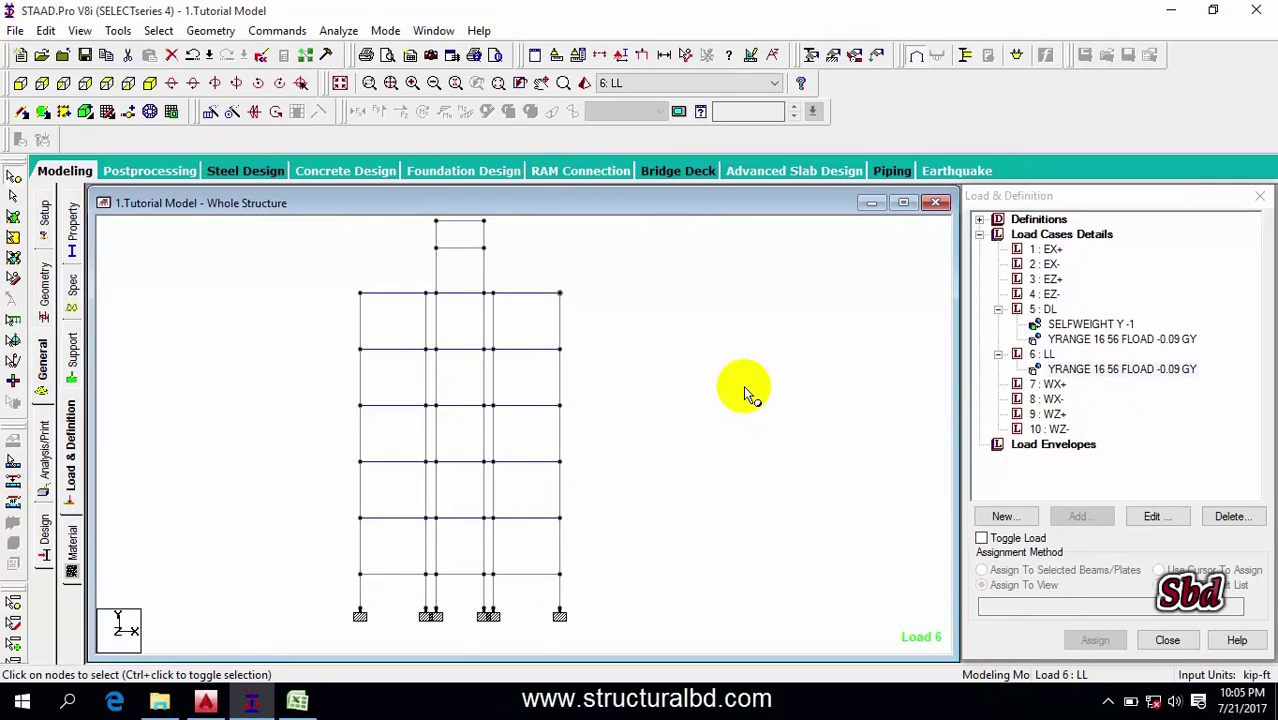
Select the stair tower's beams at the level just below its top in the front view
scroll(600, 365, up, 3)
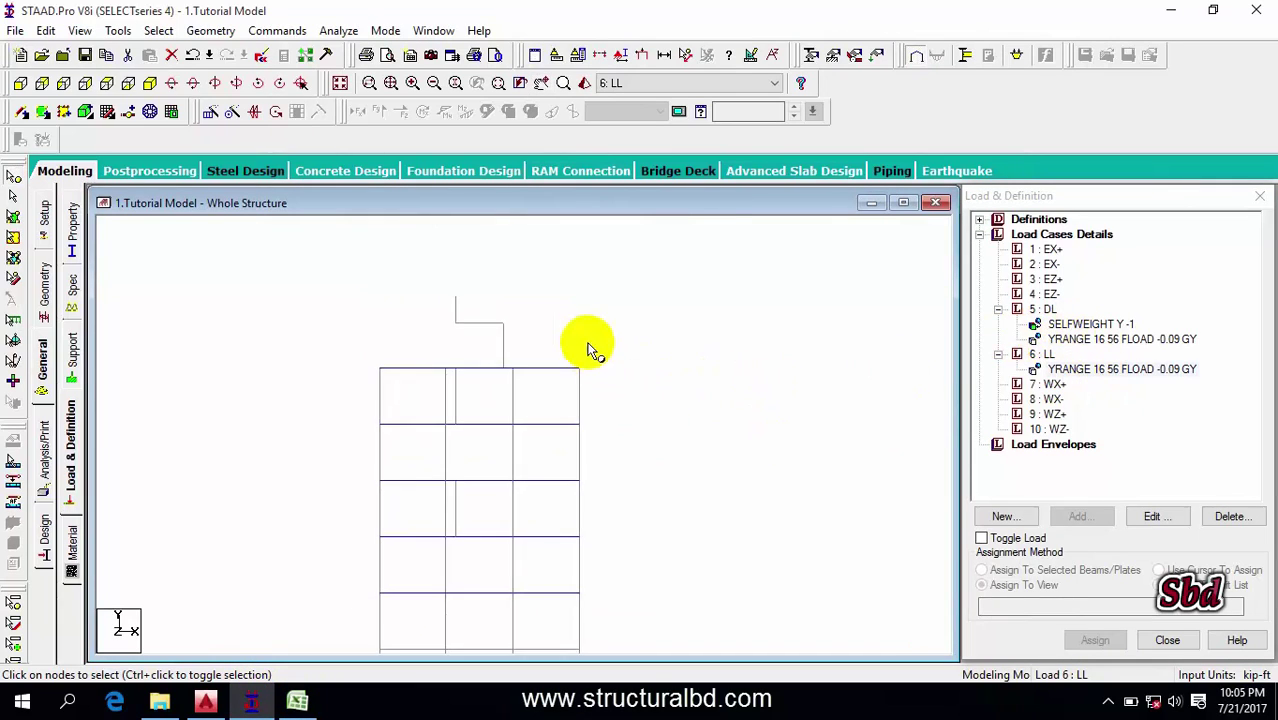
scroll(498, 325, up, 2)
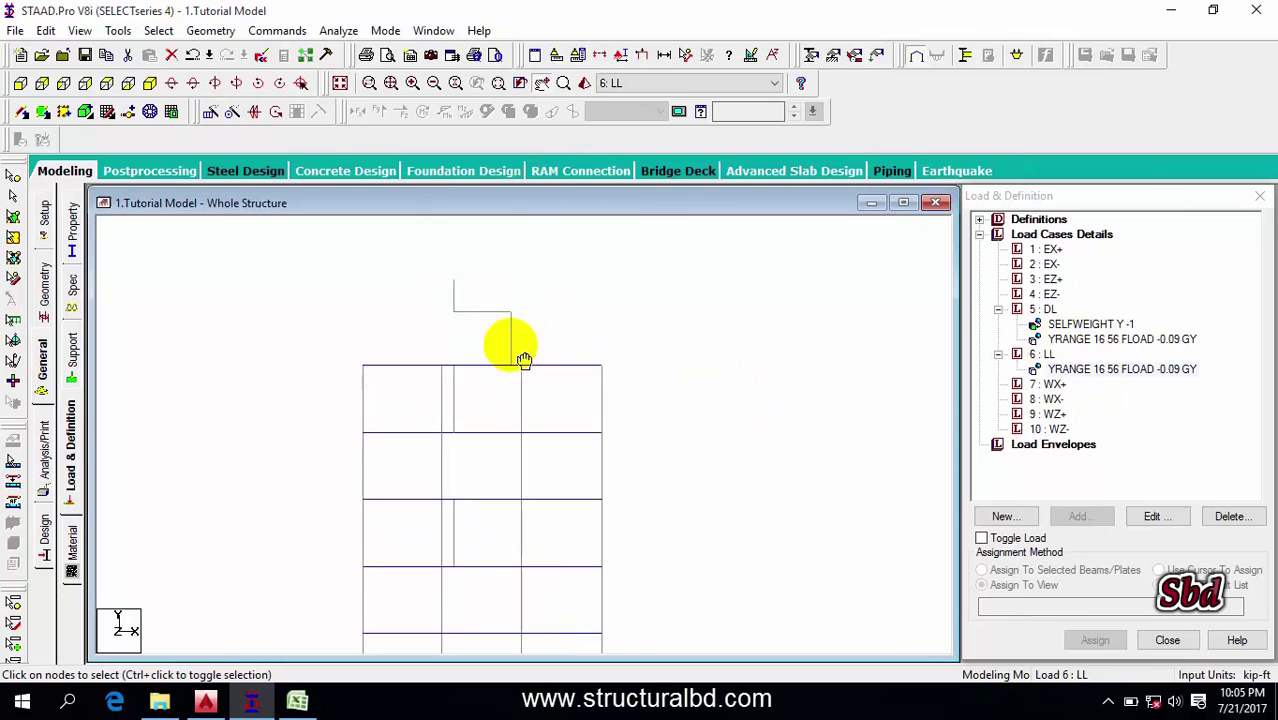
scroll(495, 362, down, 2)
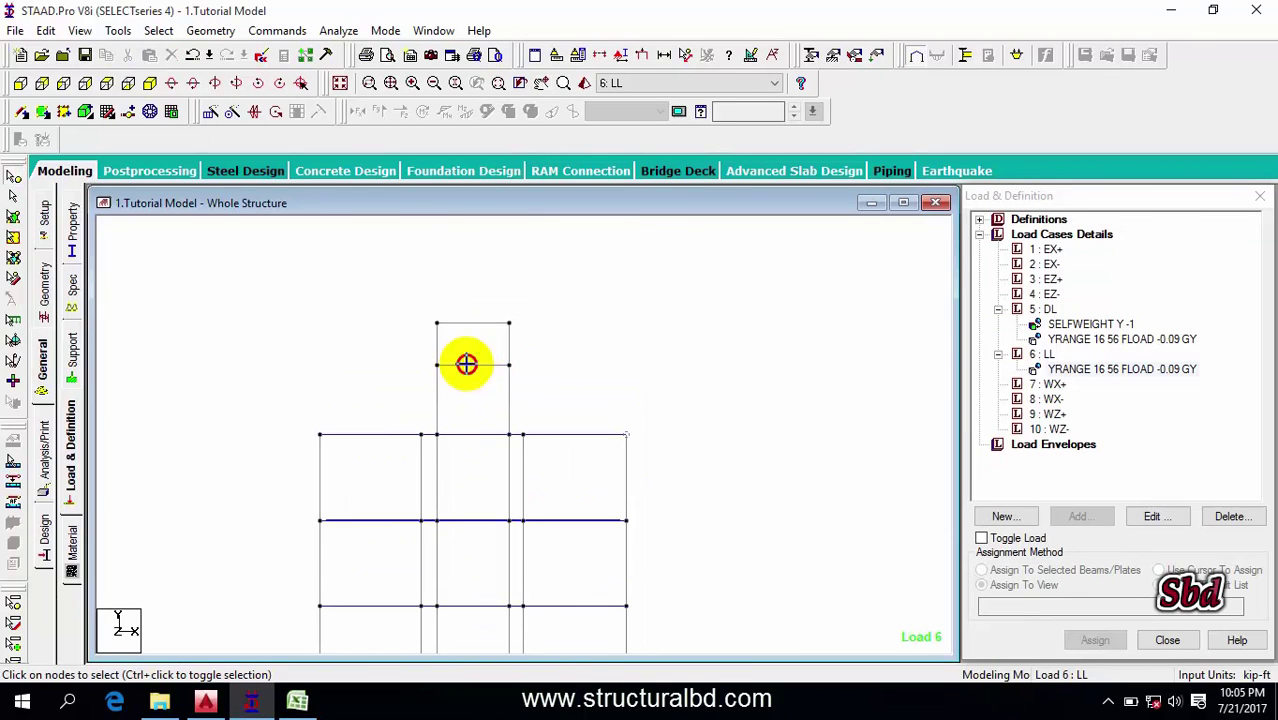
drag(422, 357, 594, 386)
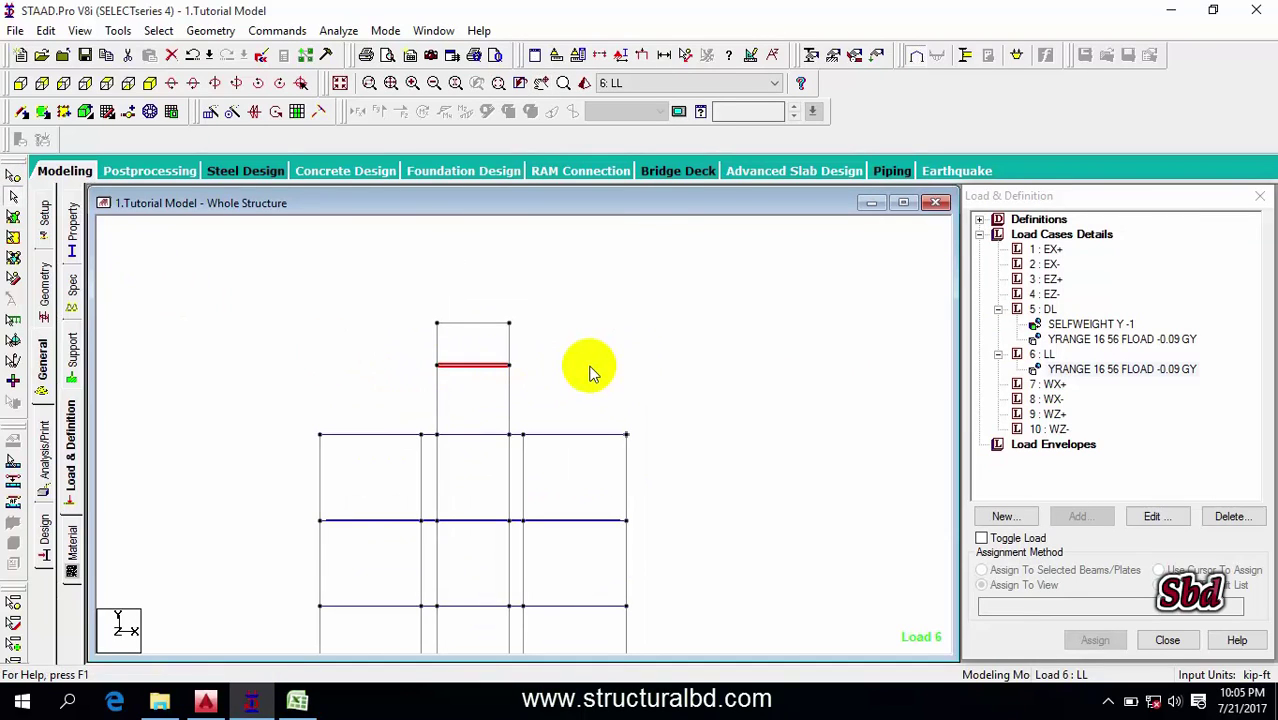
Switch to Excel, calculate =4*62.5 in cell H10 and return to STAAD.Pro
click(297, 700)
click(480, 318)
click(473, 355)
text(=4*62.5)
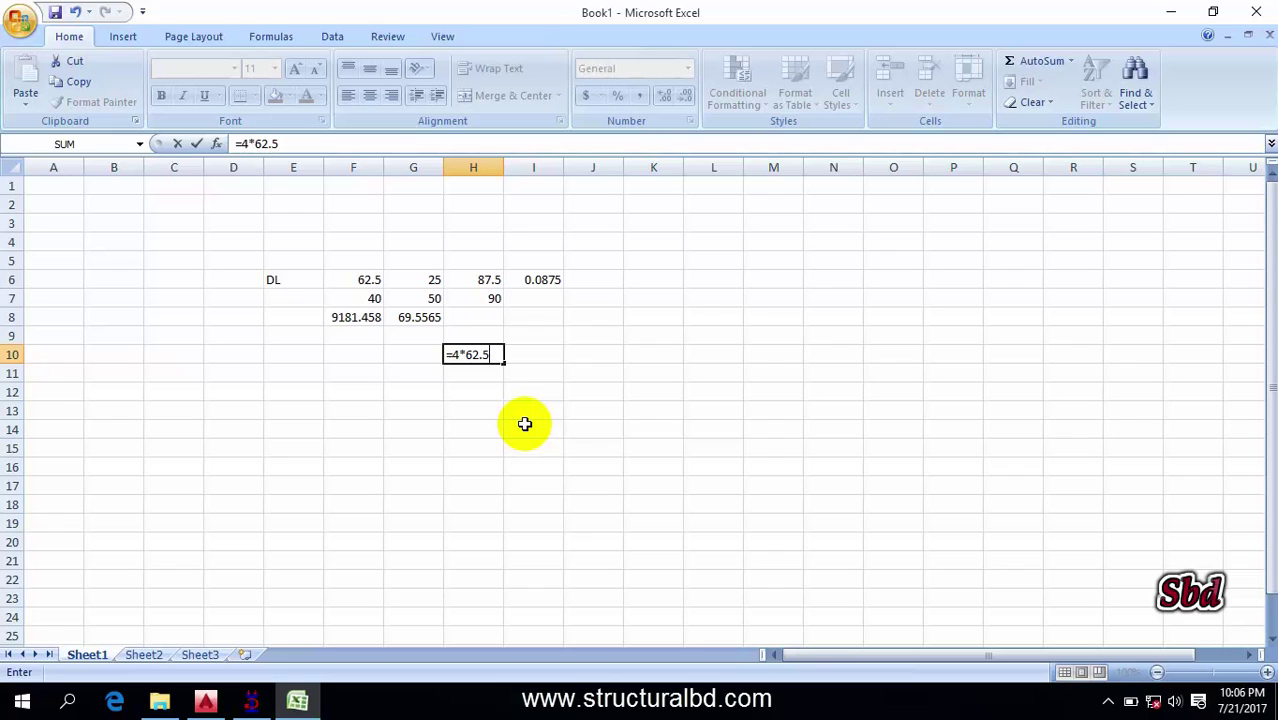
key(Return)
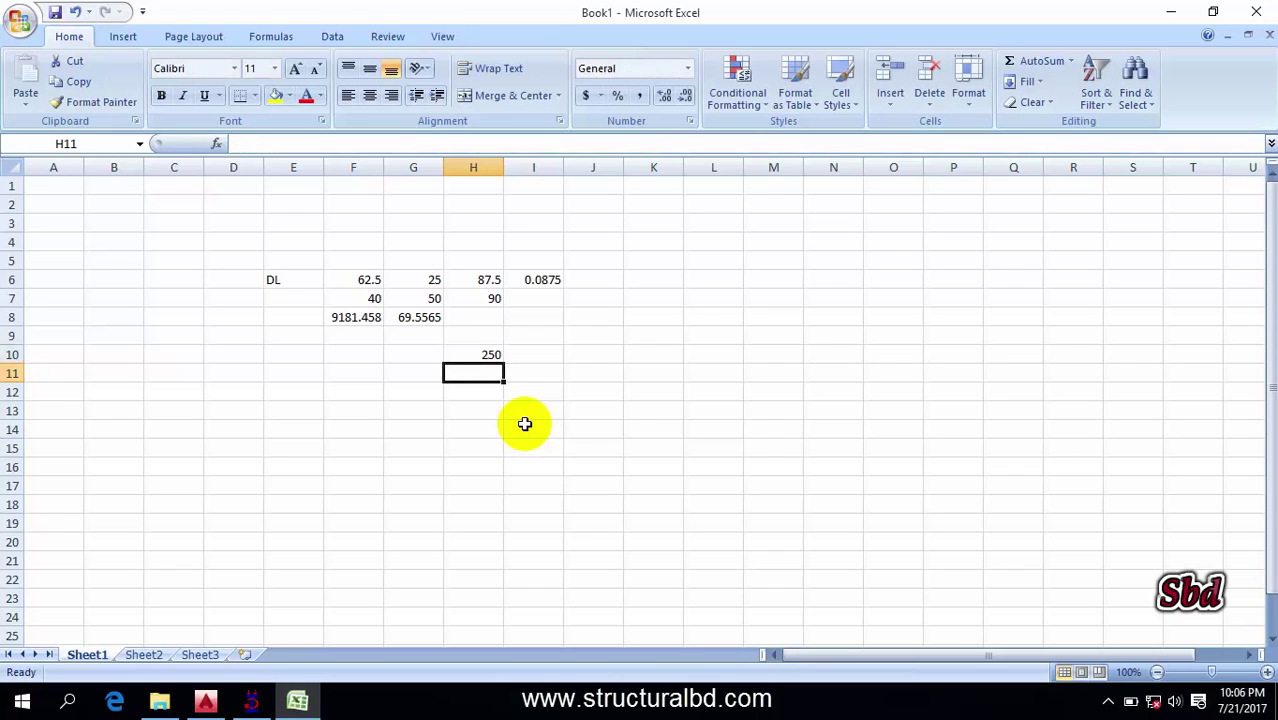
click(251, 701)
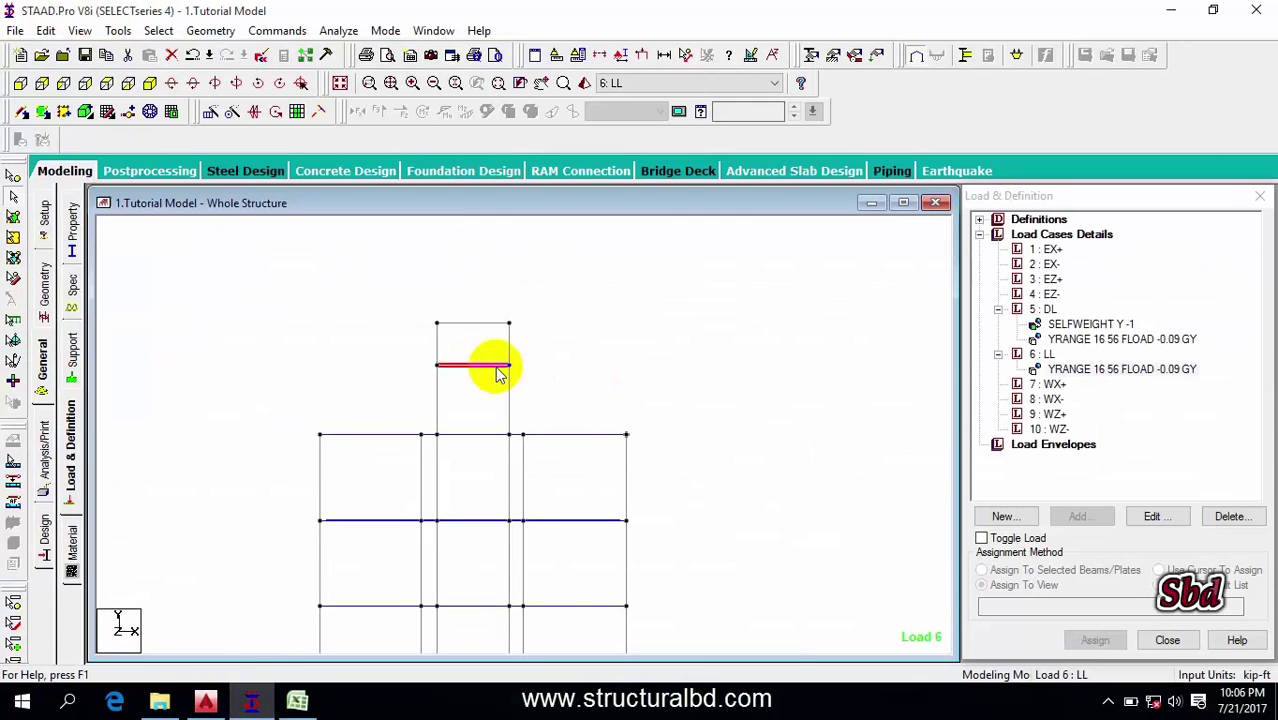
Start a -.25 kip/ft2 Y-range floor load in the LL case and query the coordinates of the stair tower node just below the top
click(1042, 354)
click(1079, 516)
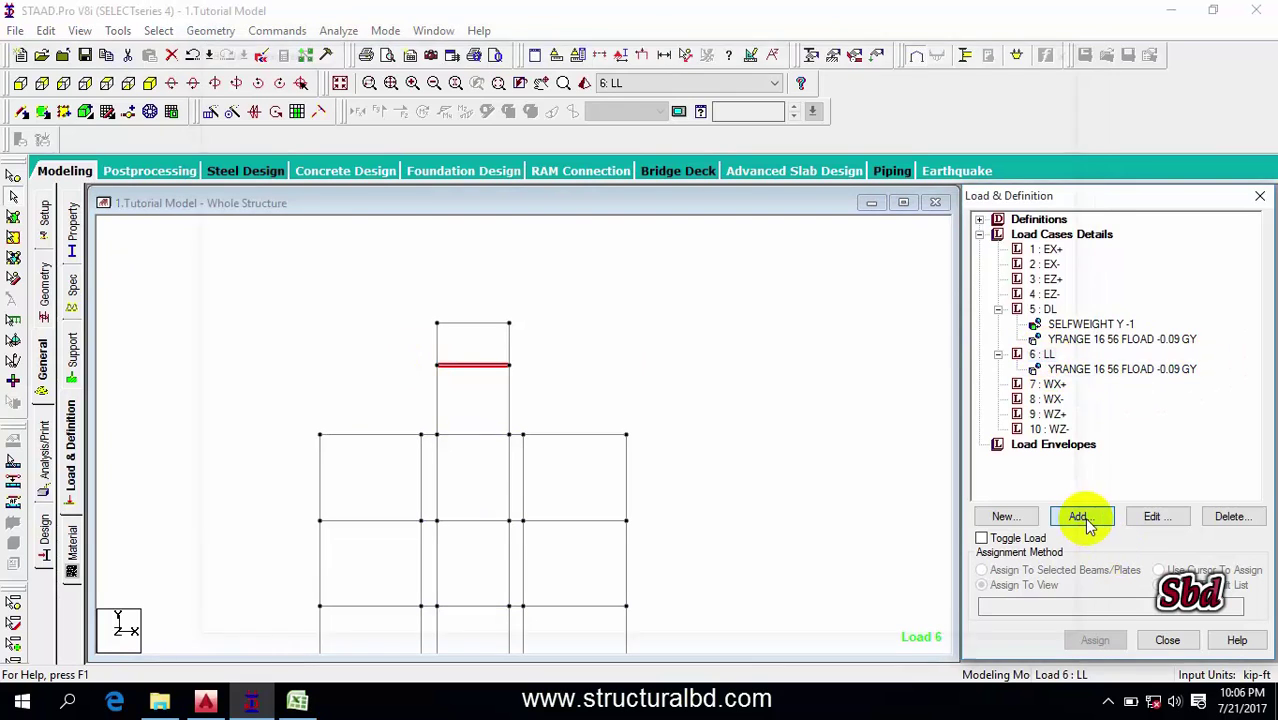
click(466, 168)
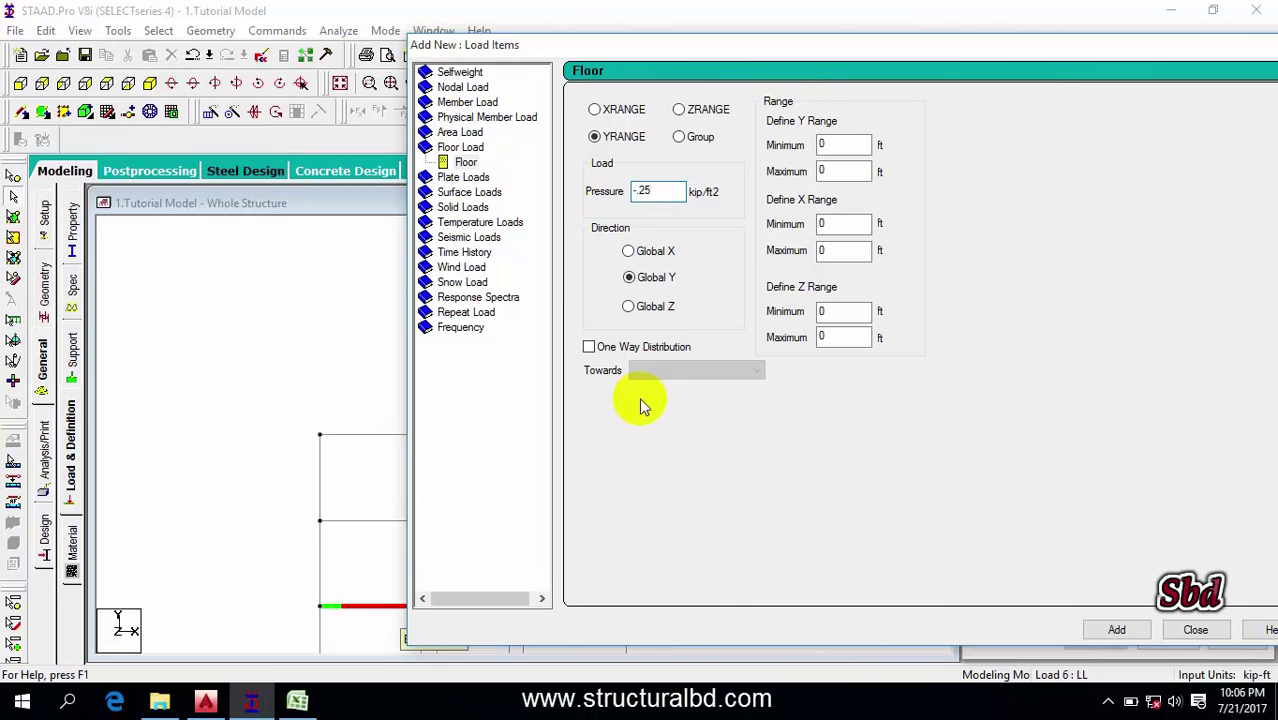
drag(490, 44, 729, 51)
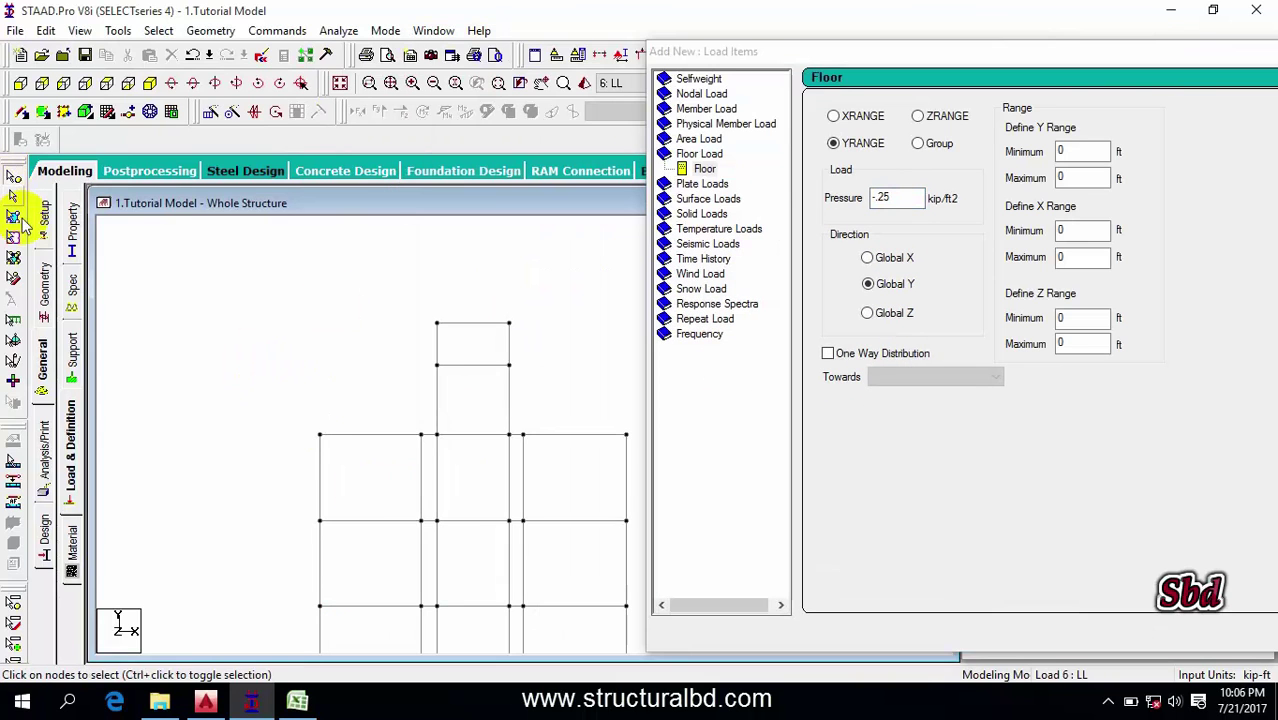
double_click(508, 368)
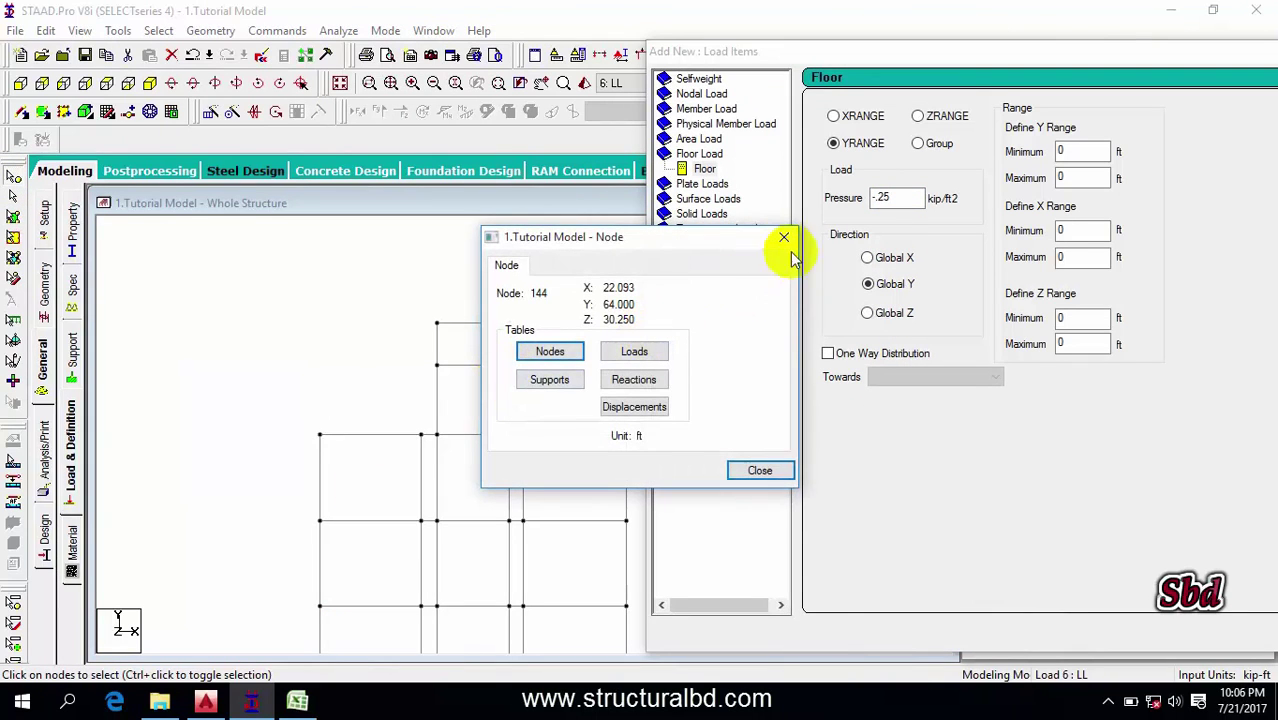
click(786, 247)
Set the minimum and maximum of the Y range to 64 ft, add the floor load to LL and highlight it on the model
drag(1077, 150, 1003, 177)
text(6464)
drag(1056, 72, 799, 63)
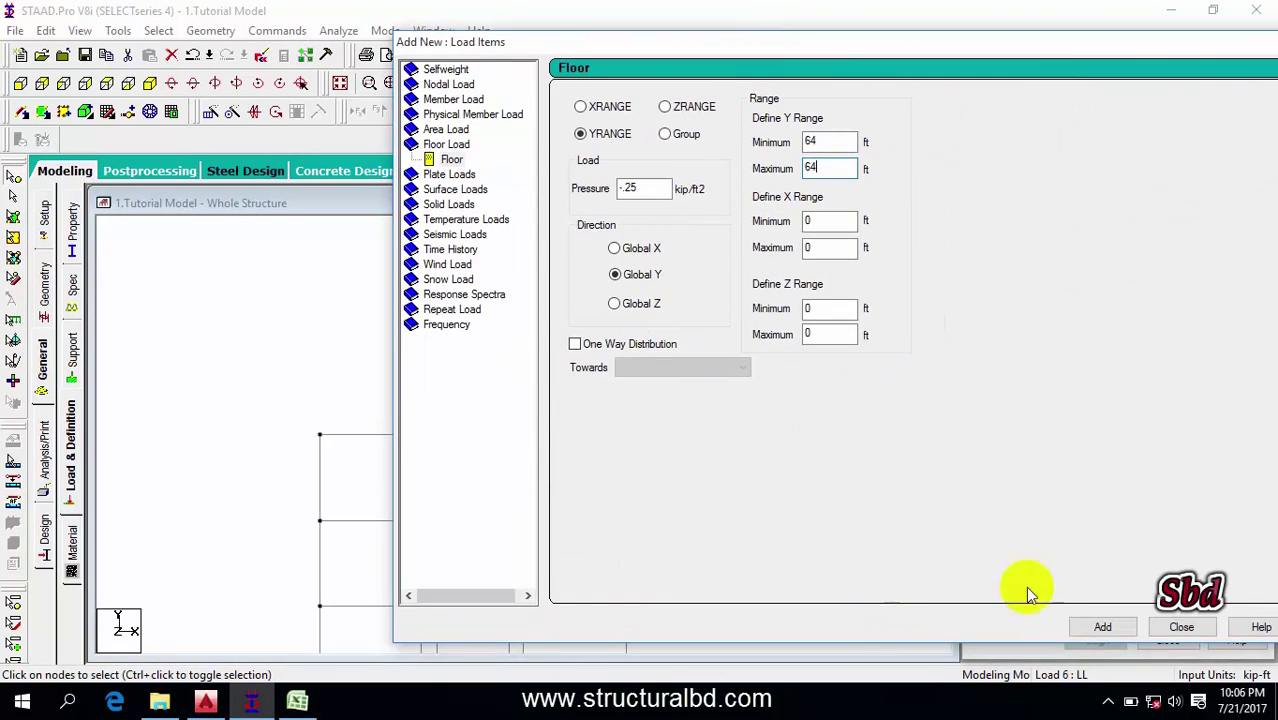
click(1103, 627)
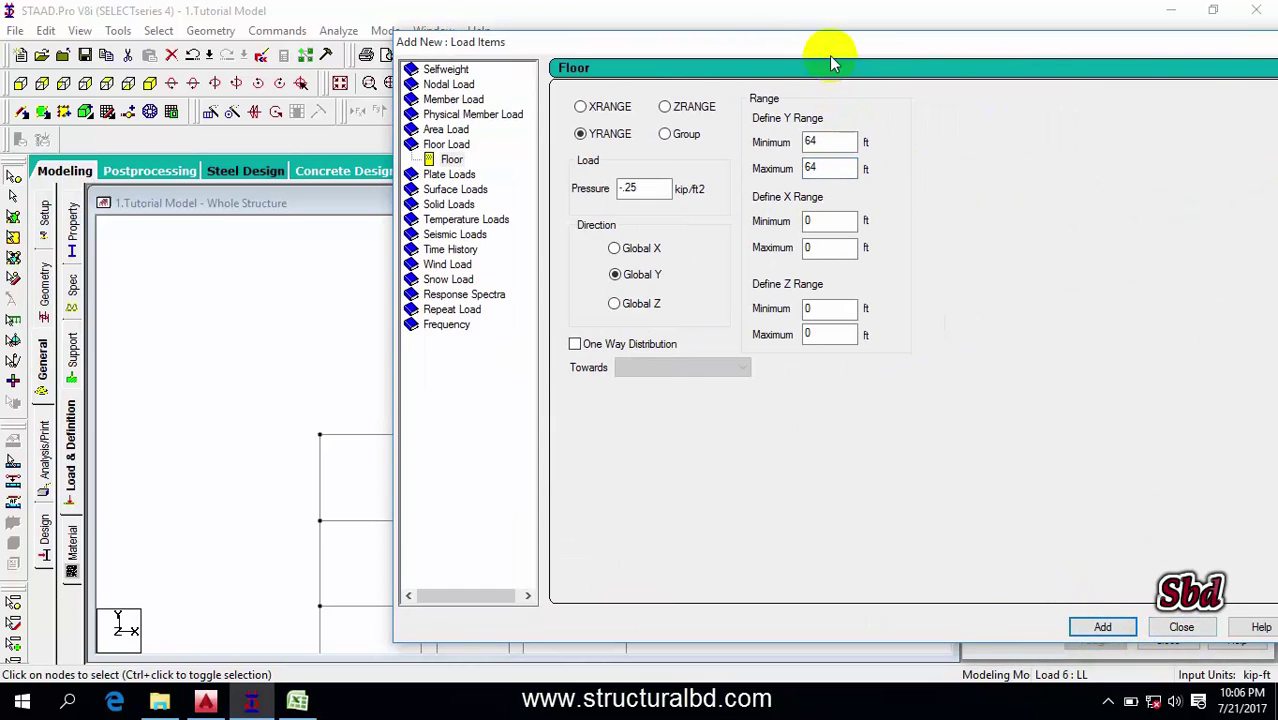
drag(819, 51, 355, 33)
click(704, 607)
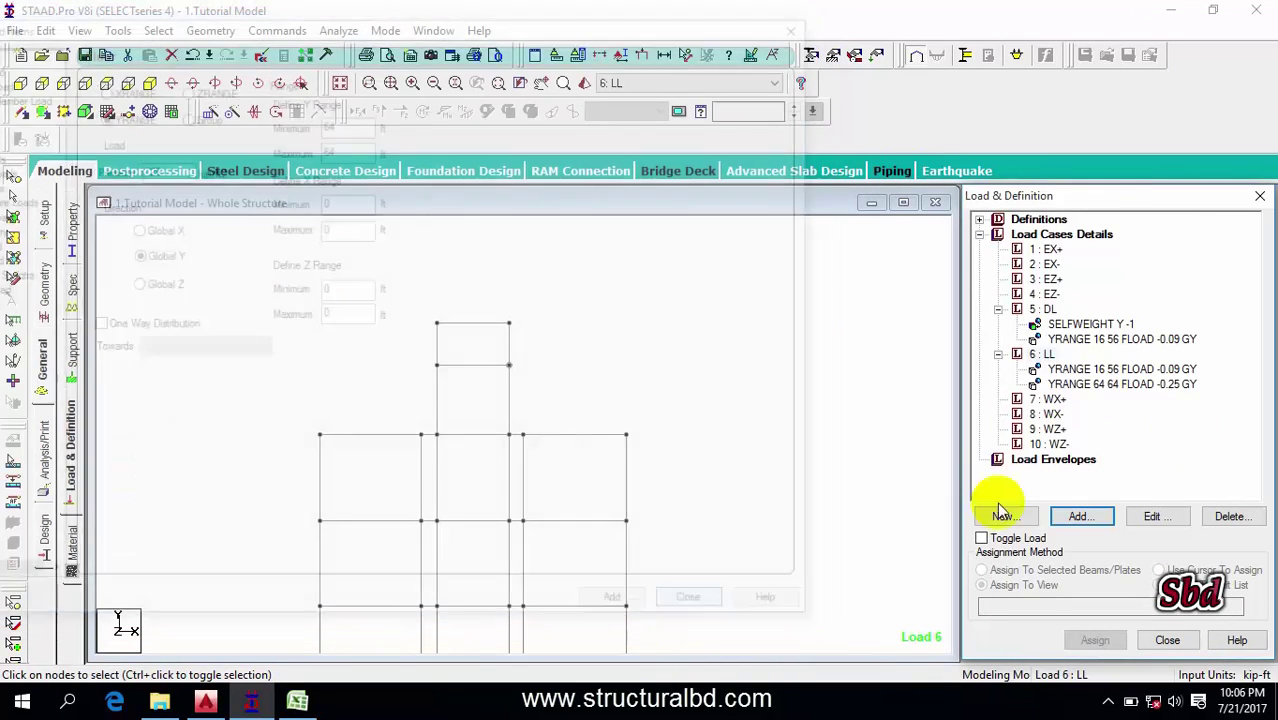
click(1127, 386)
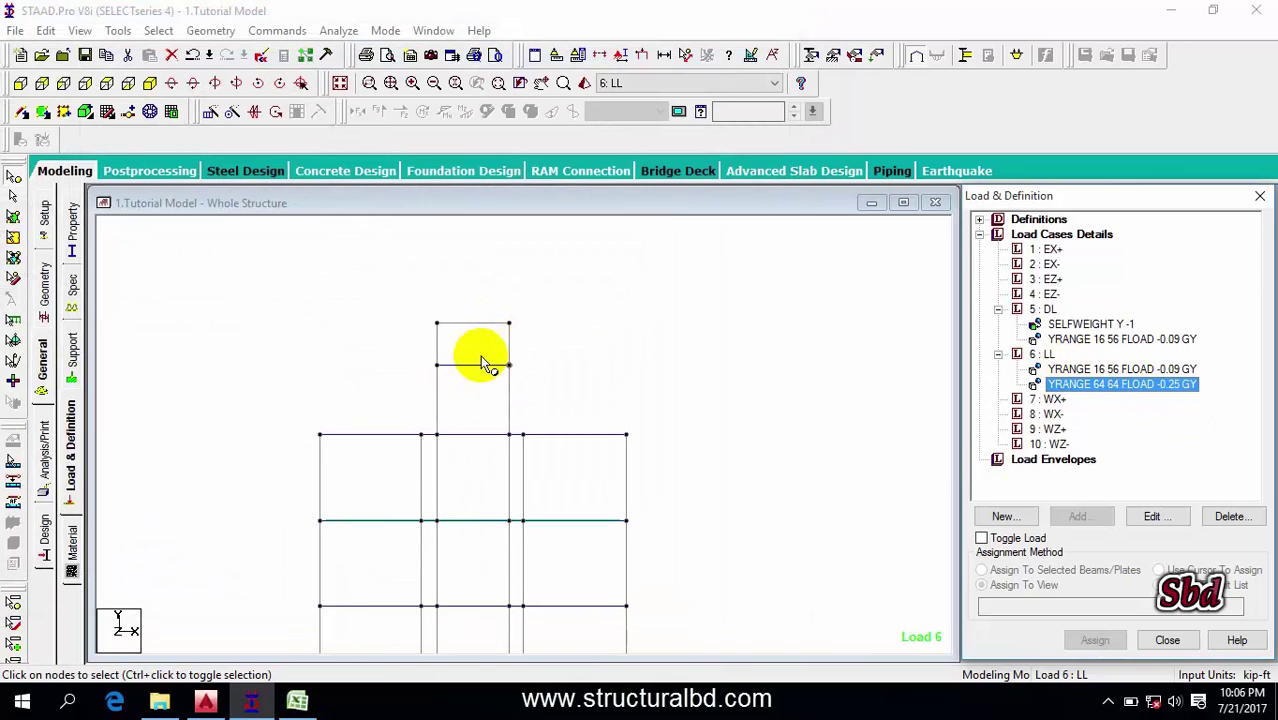
Highlight the DL case's floor load on the model and check which levels it covers at the stair tower
click(1043, 309)
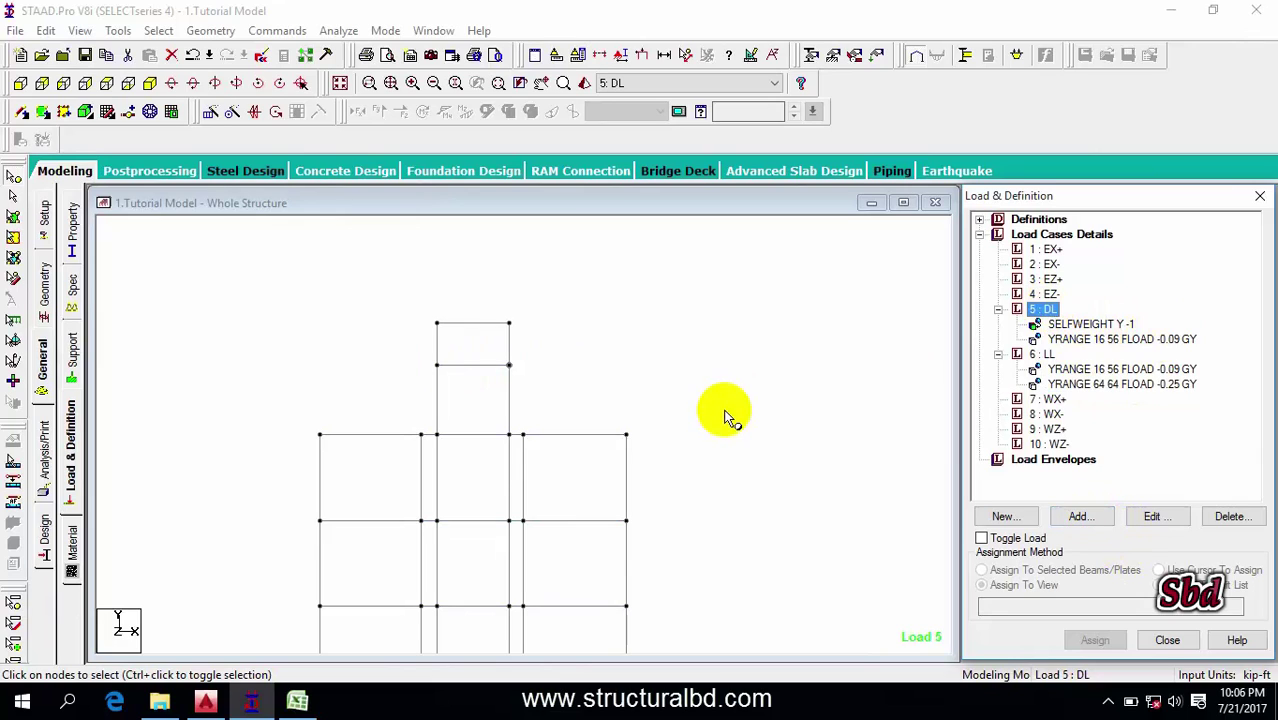
click(1075, 339)
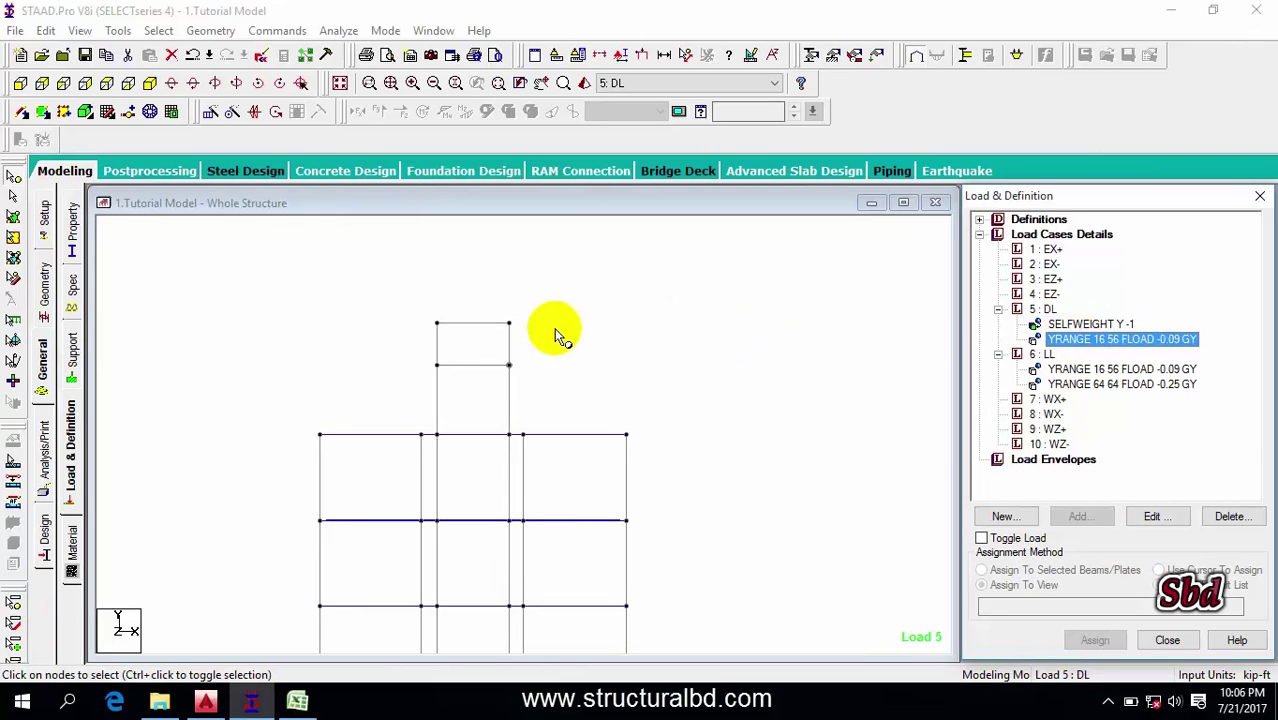
click(471, 359)
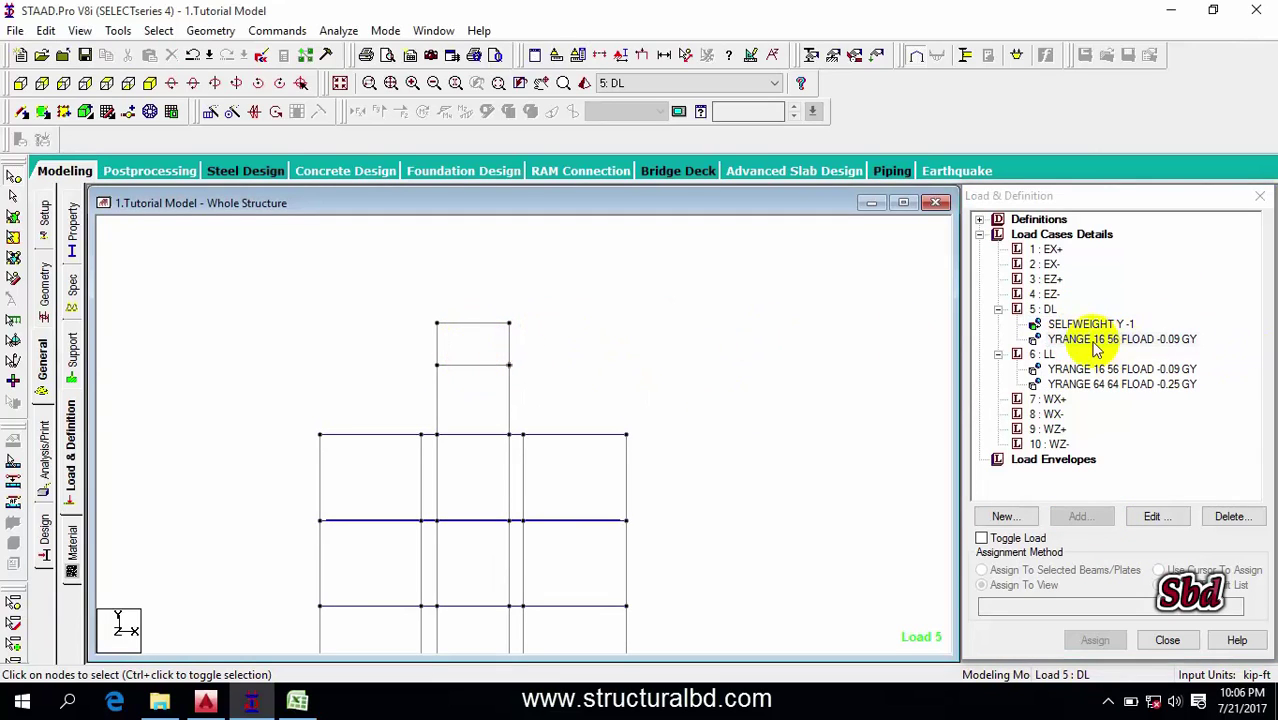
click(1101, 341)
click(733, 351)
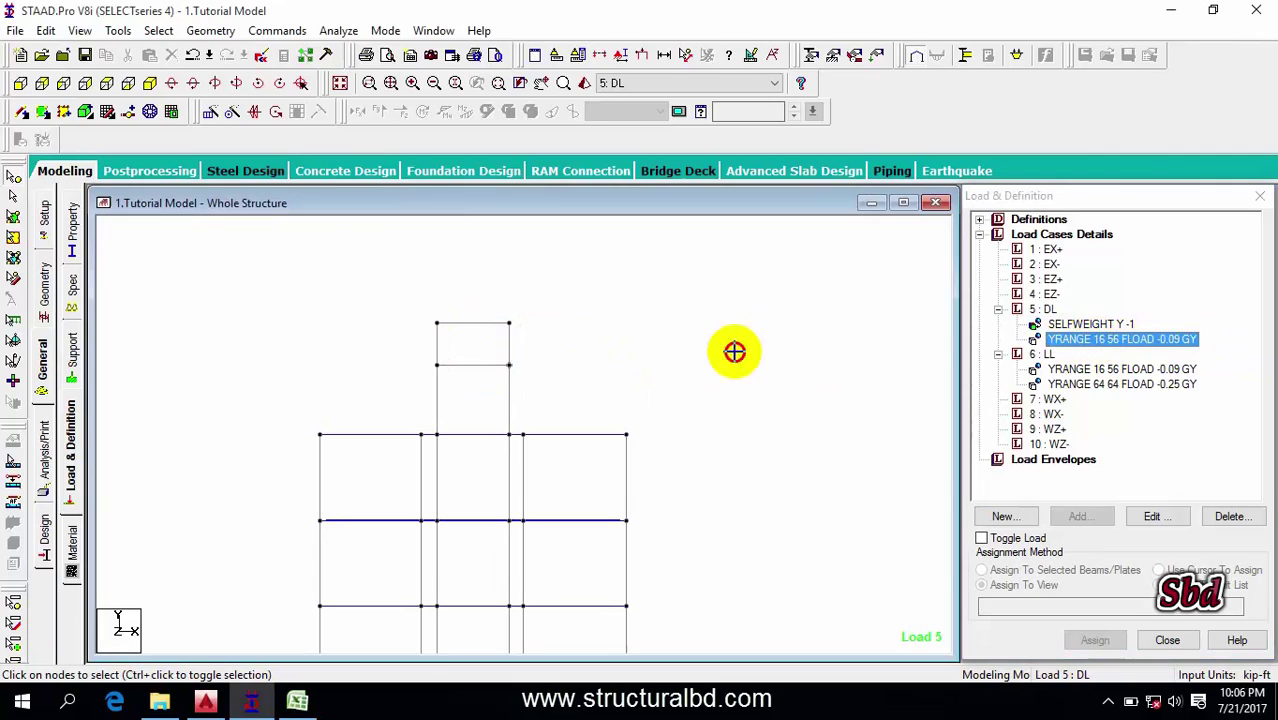
Query the coordinates of the stair tower's top node and set the DL floor load's maximum Y range to 69 ft
double_click(1078, 341)
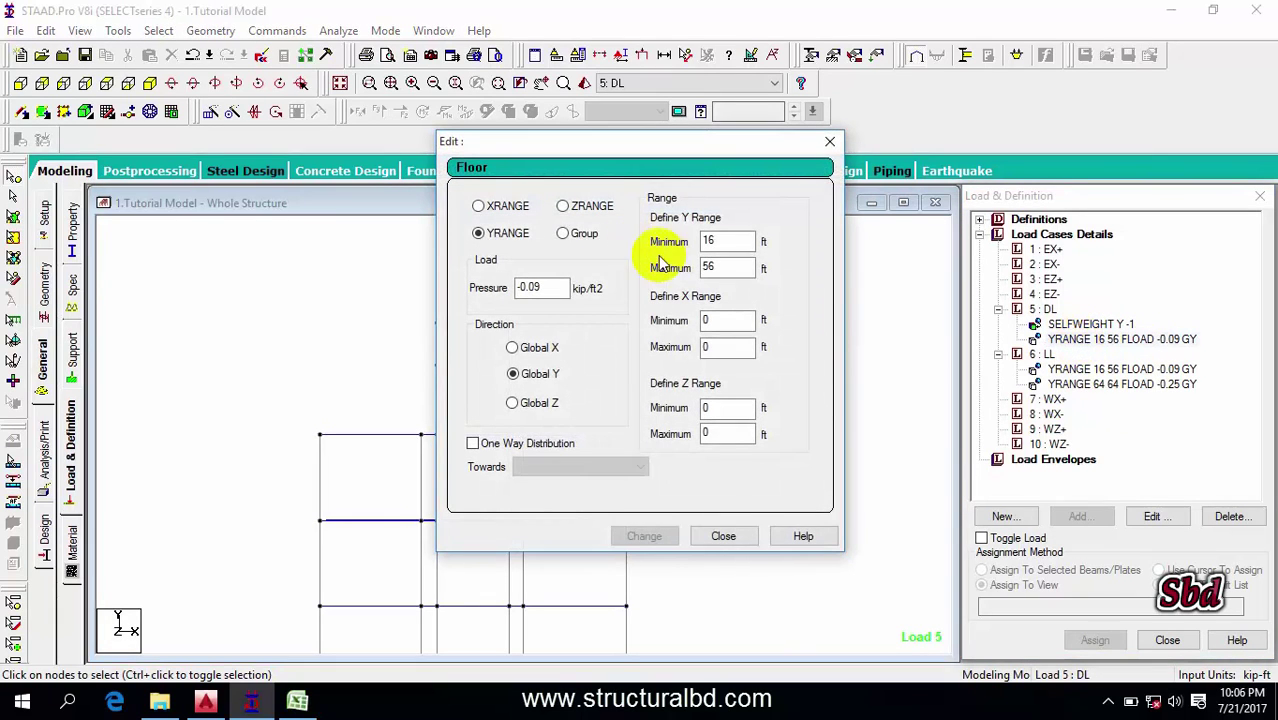
drag(813, 146, 1028, 146)
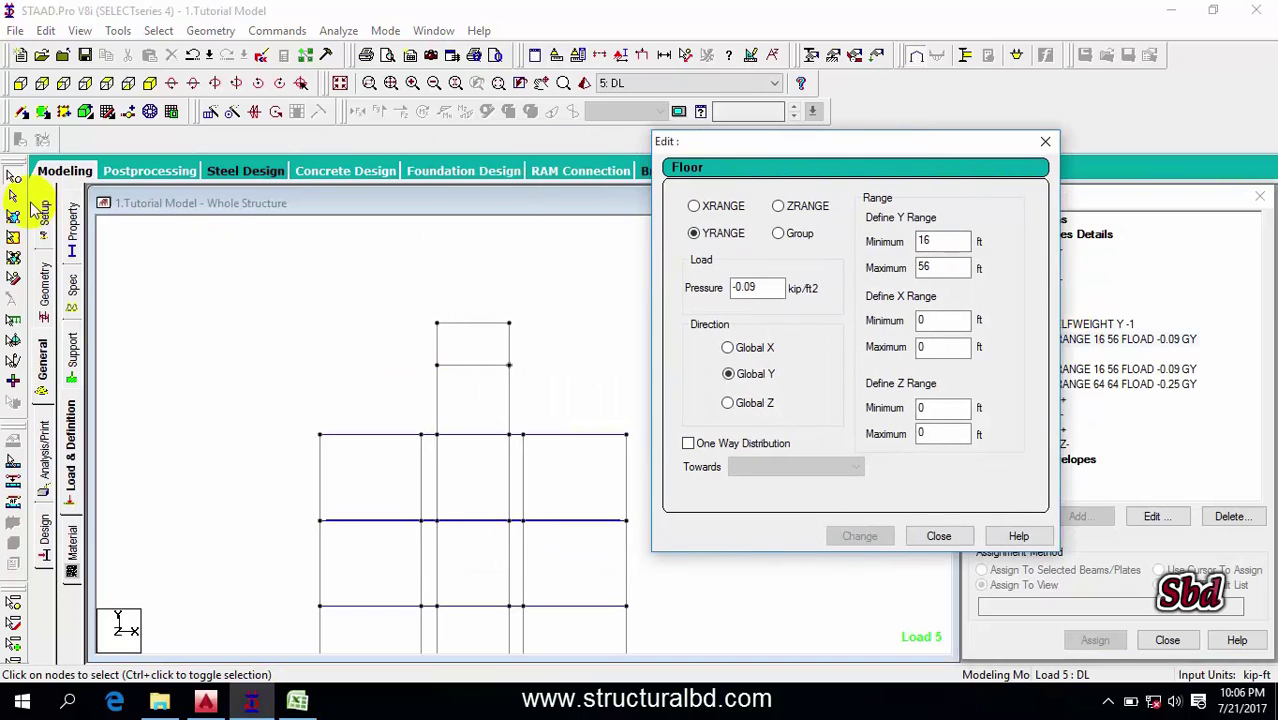
click(516, 340)
double_click(509, 323)
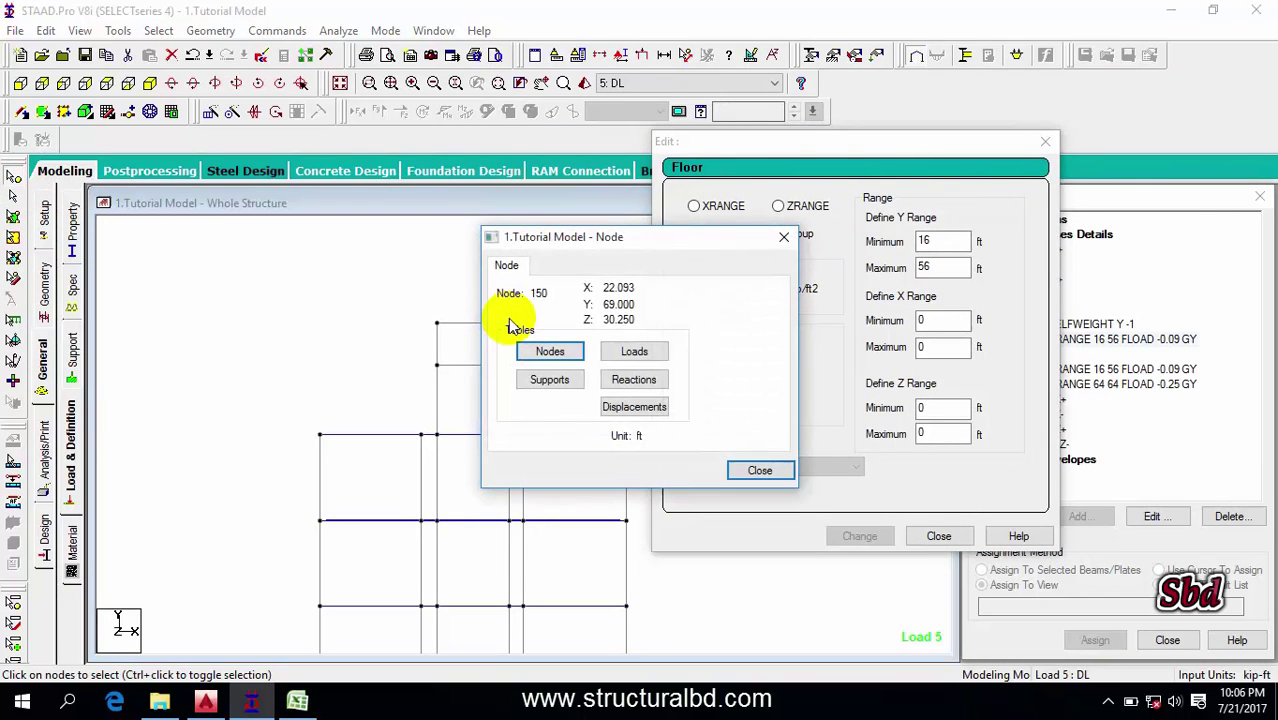
key(Escape)
click(1005, 279)
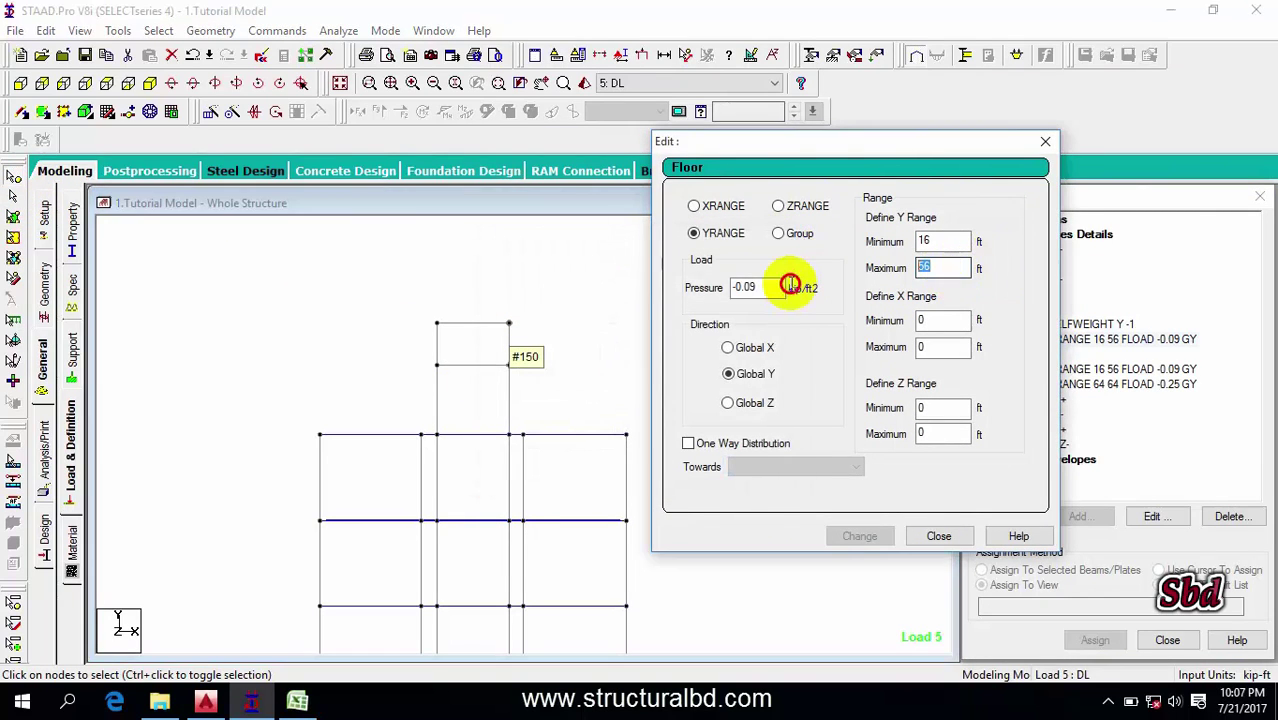
click(858, 536)
click(936, 536)
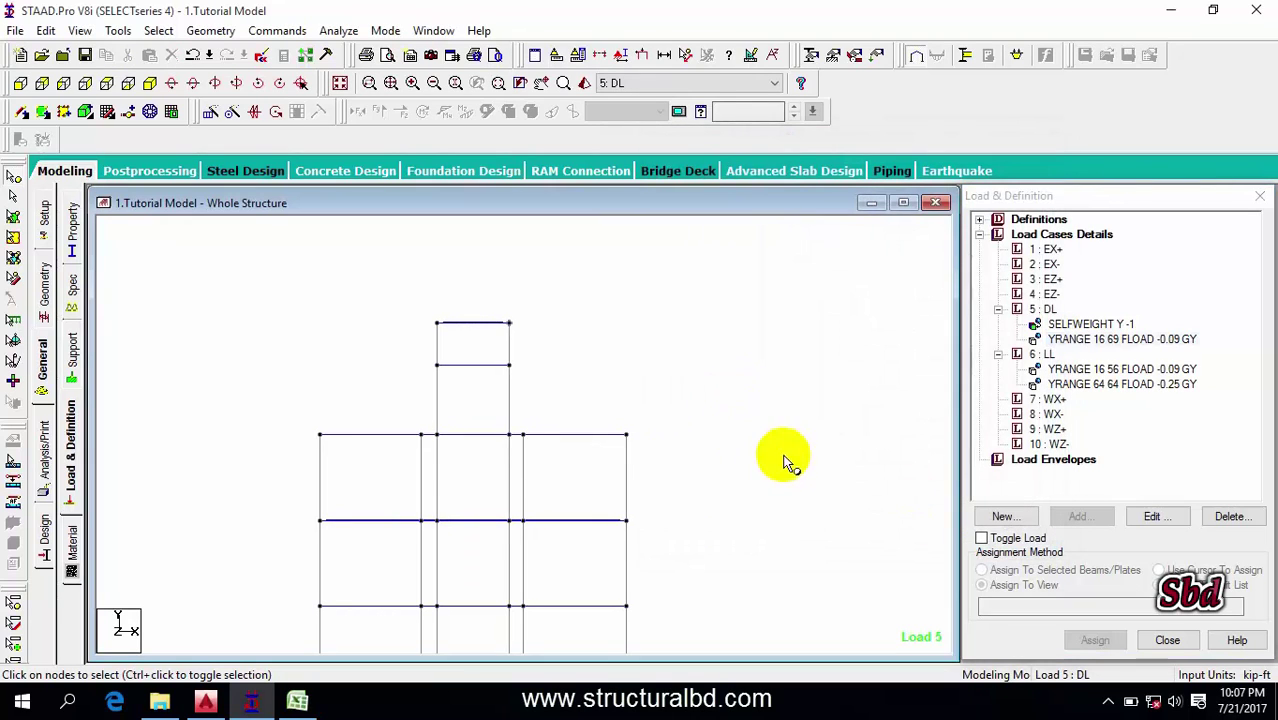
Check the LL case's 64 ft floor load on the model, then start a -.04 kip/ft2 Y-range floor load in LL
click(1120, 386)
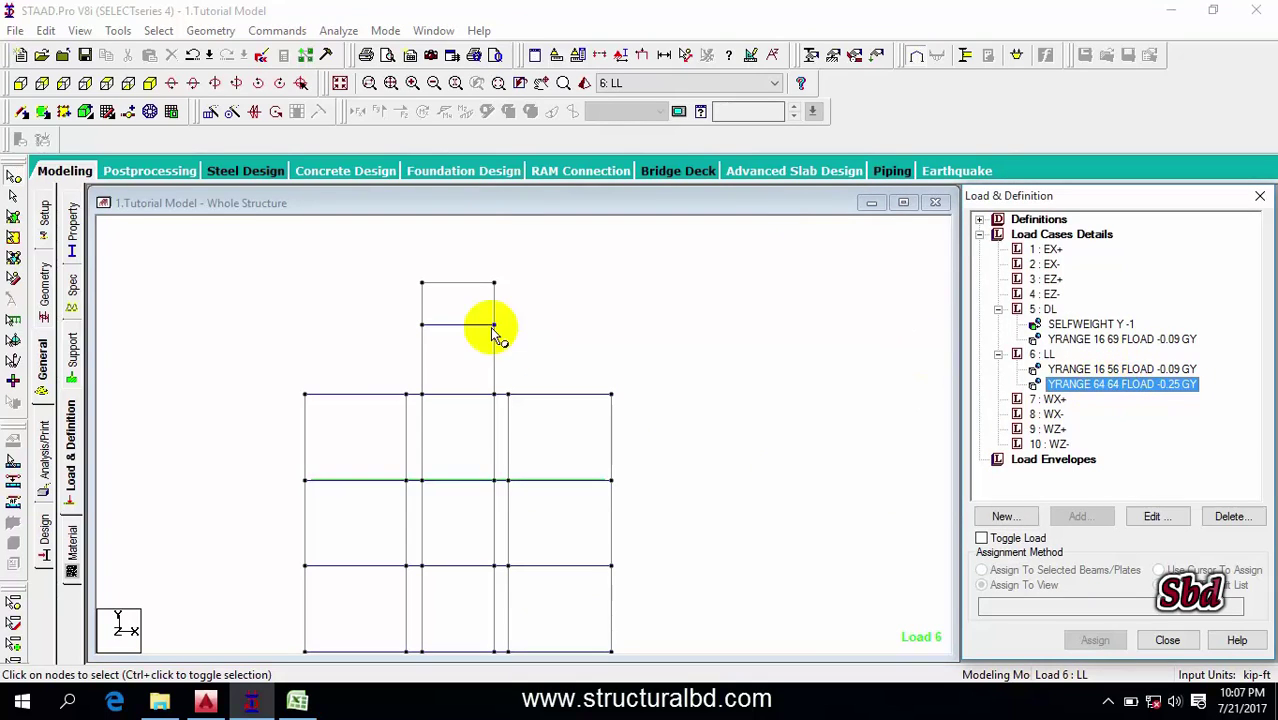
click(463, 290)
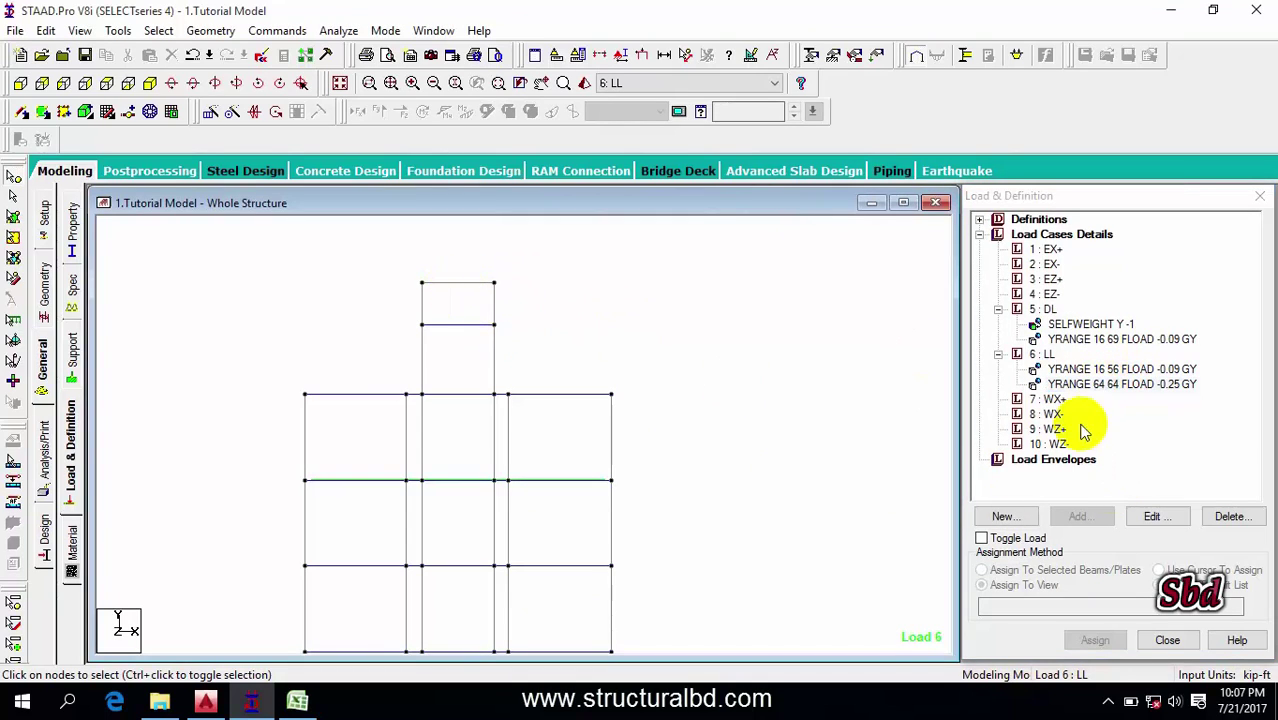
click(1043, 354)
click(1084, 516)
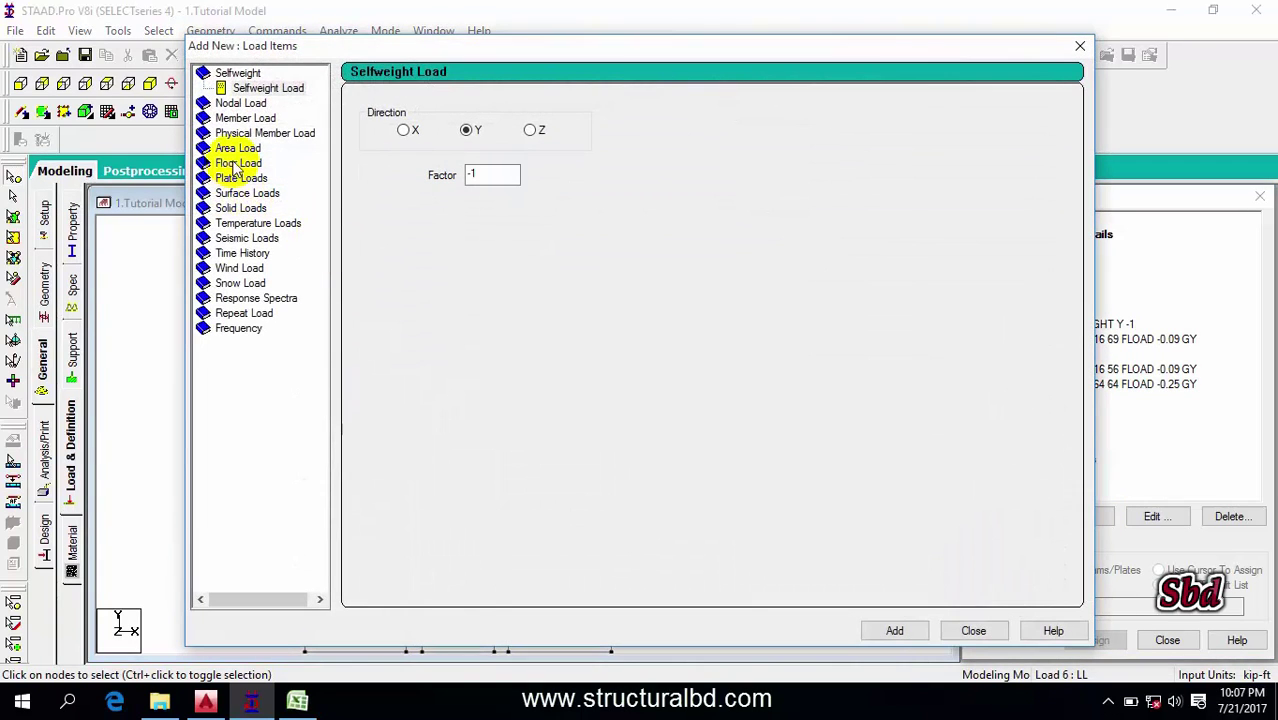
click(238, 164)
click(416, 192)
text(-.04)
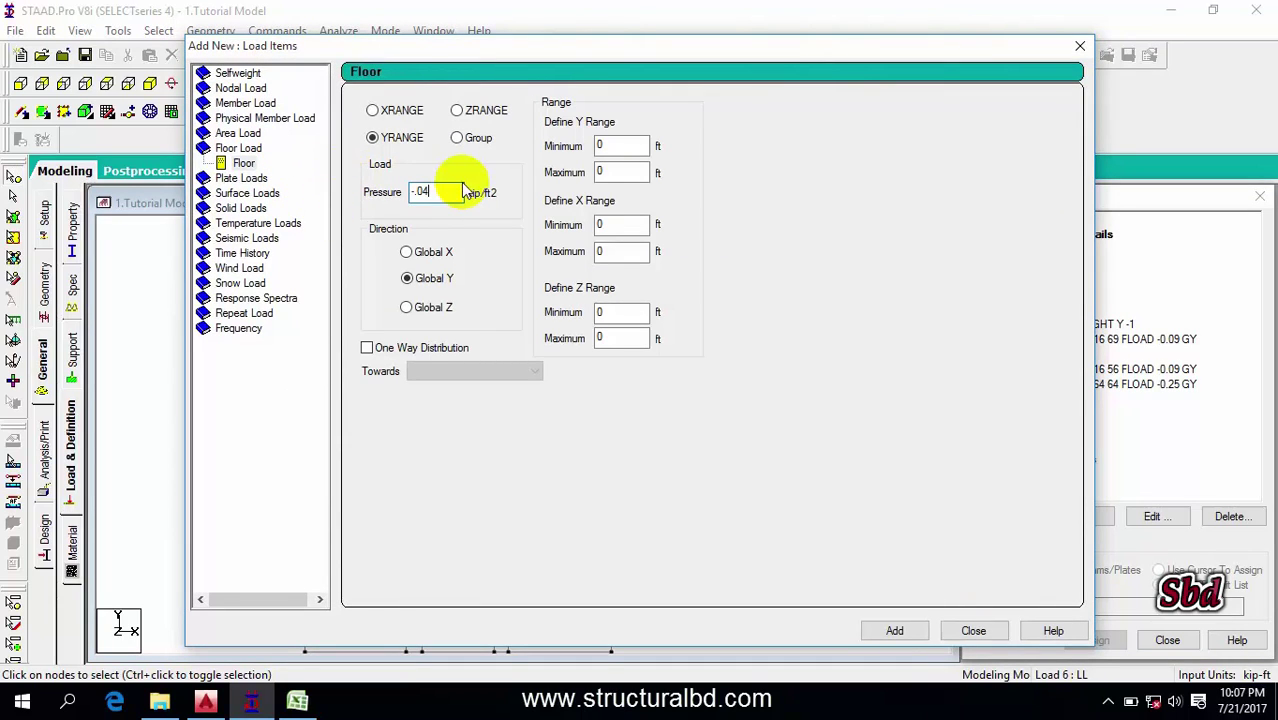
Set the minimum and maximum of the Y range to 69 ft, add the floor load to LL and highlight it on the model
click(622, 146)
drag(474, 50, 655, 63)
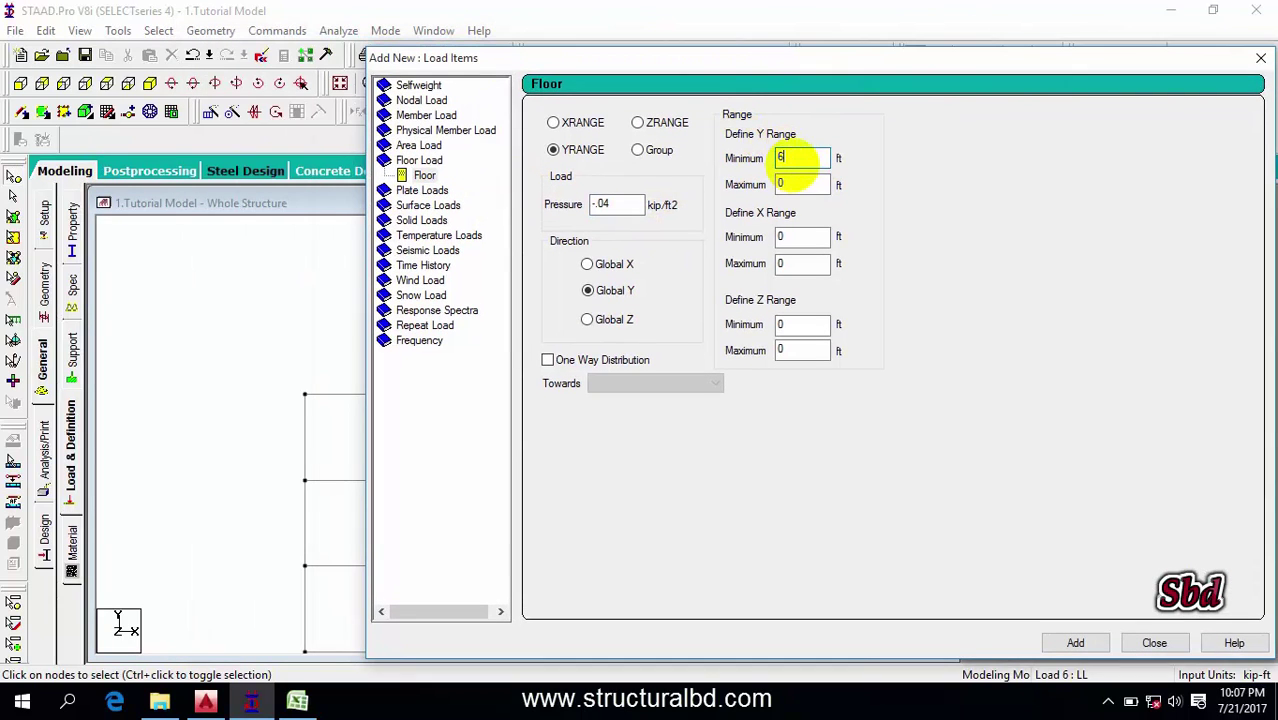
key(Tab)
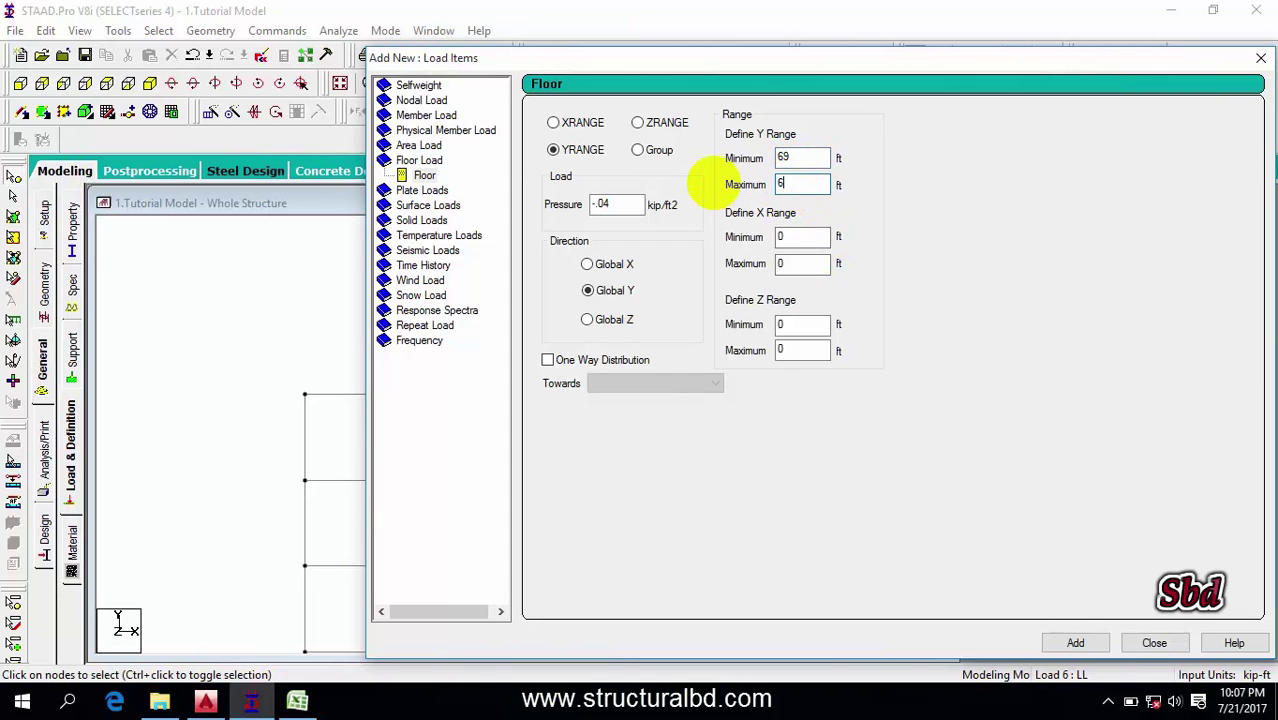
drag(613, 63, 363, 44)
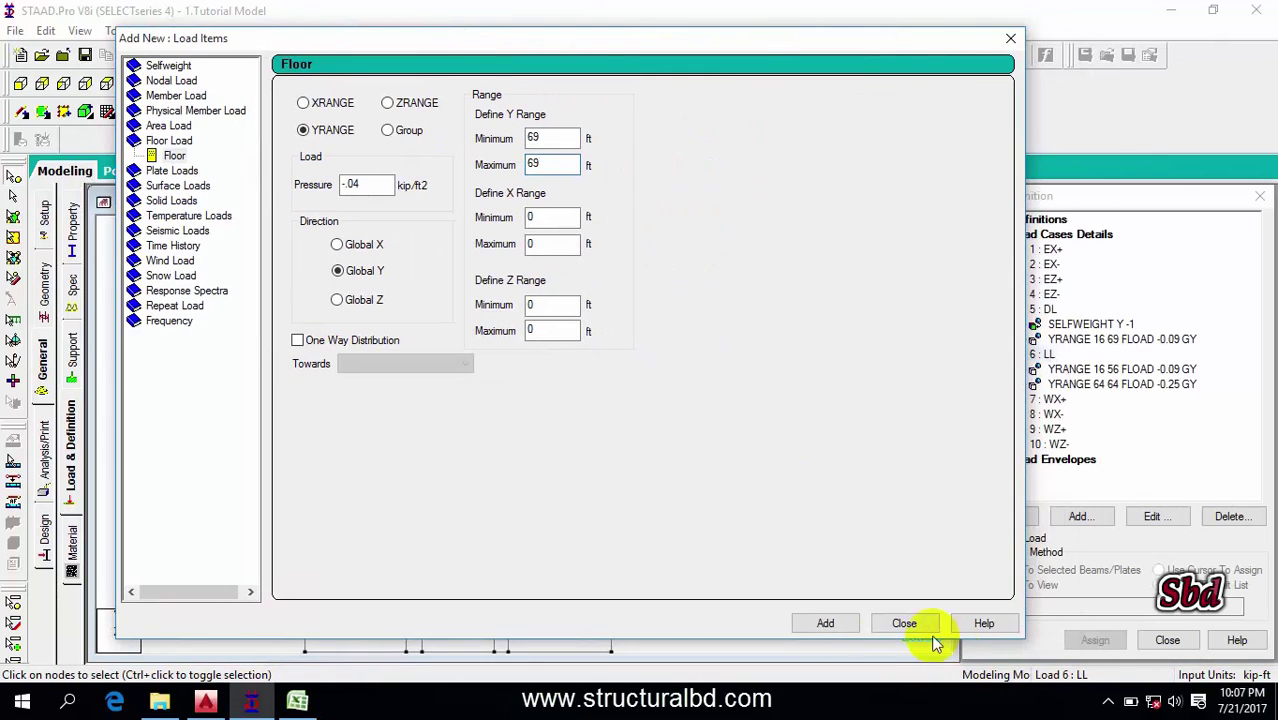
click(826, 623)
click(904, 623)
click(1110, 399)
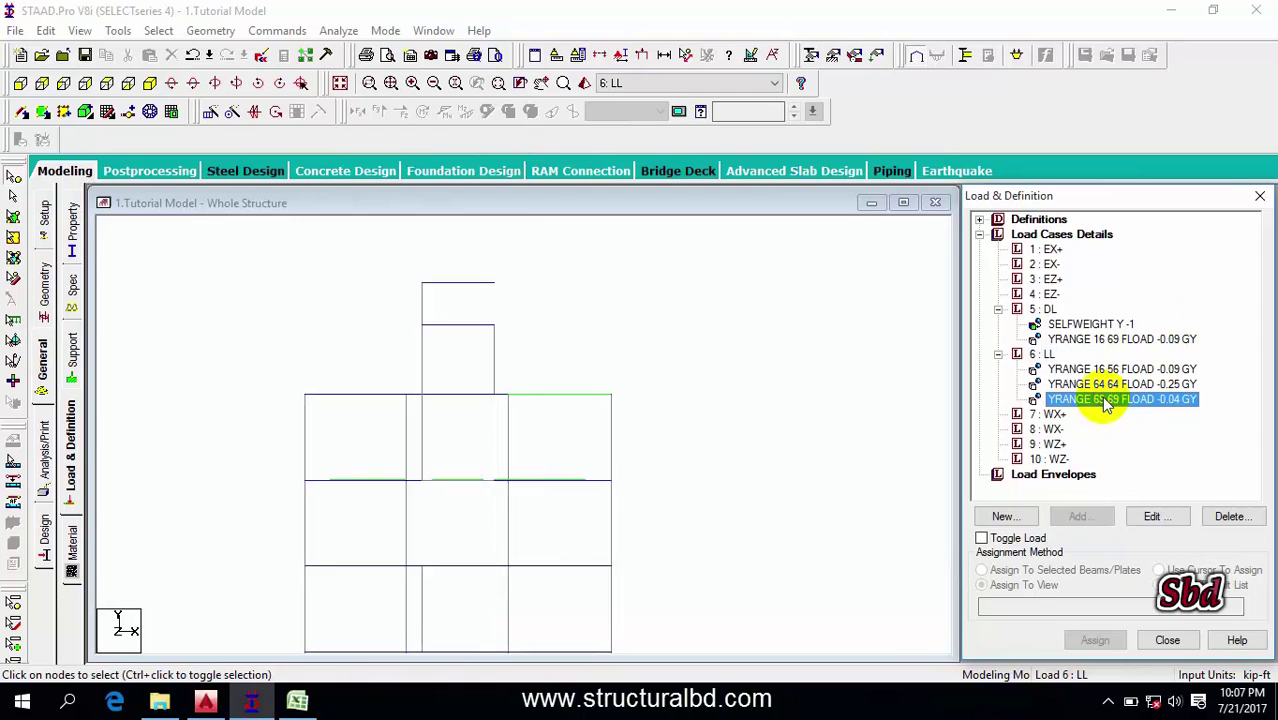
click(640, 320)
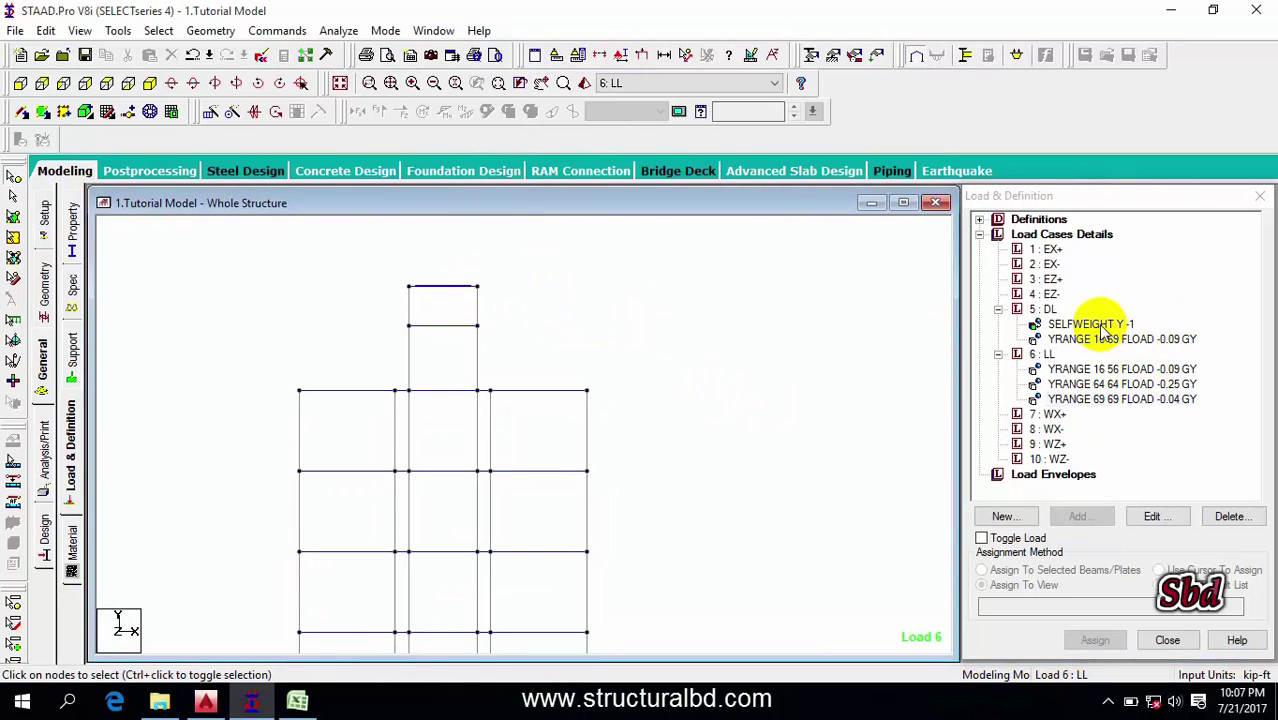
Switch to AutoCAD to look at the staircase in the floor beam layout and return to STAAD.Pro
mouse_move(682, 370)
middle_down()
mouse_move(673, 451)
mouse_move(697, 418)
middle_up()
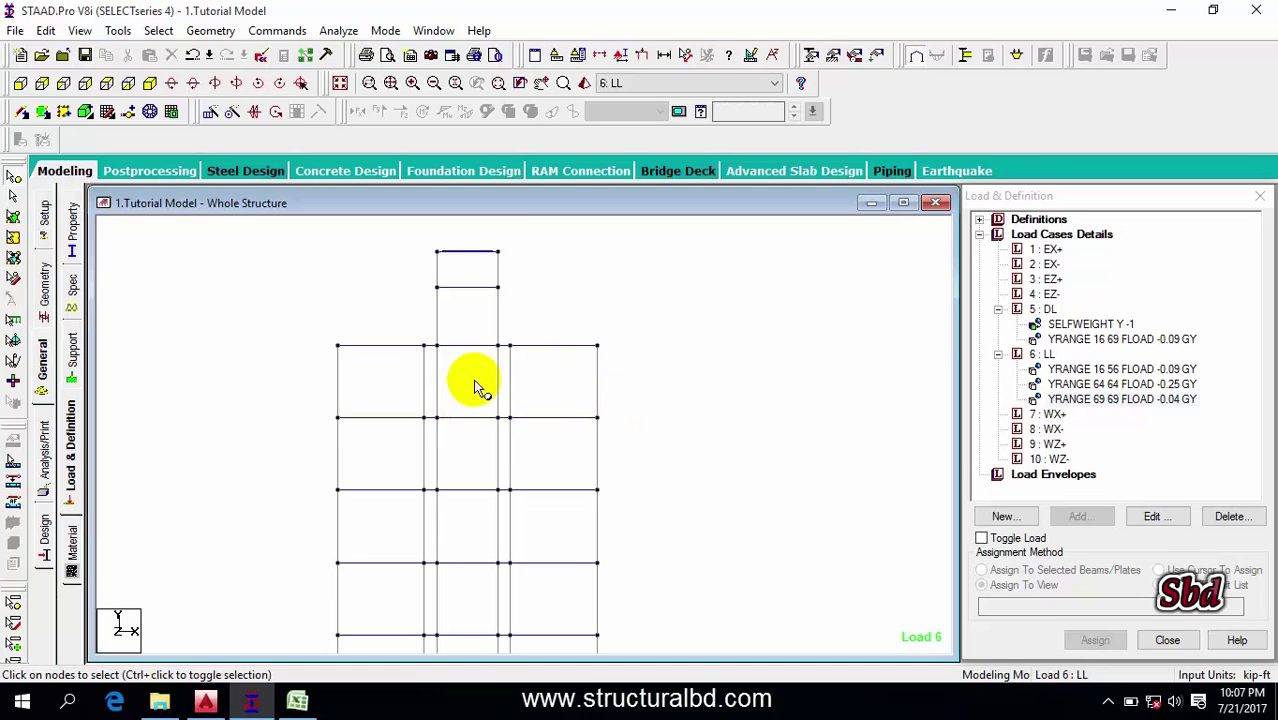
mouse_move(548, 388)
middle_down()
mouse_move(733, 434)
mouse_move(720, 422)
middle_up()
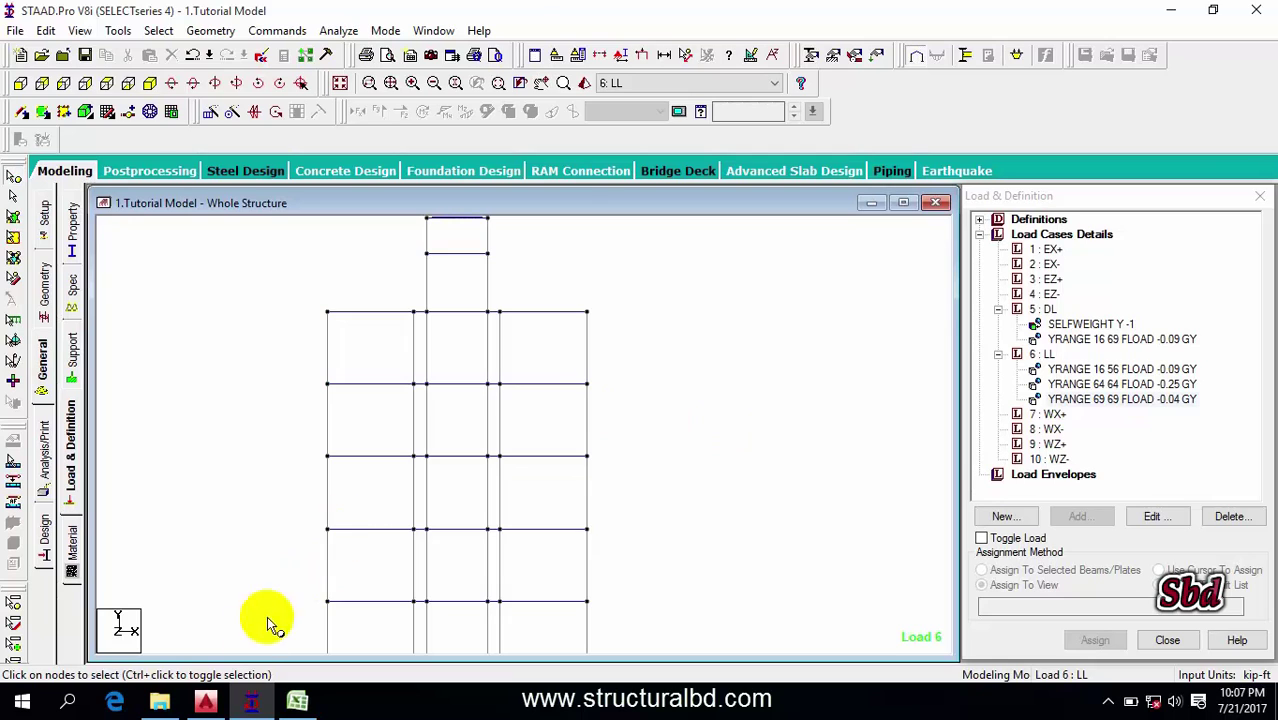
click(205, 703)
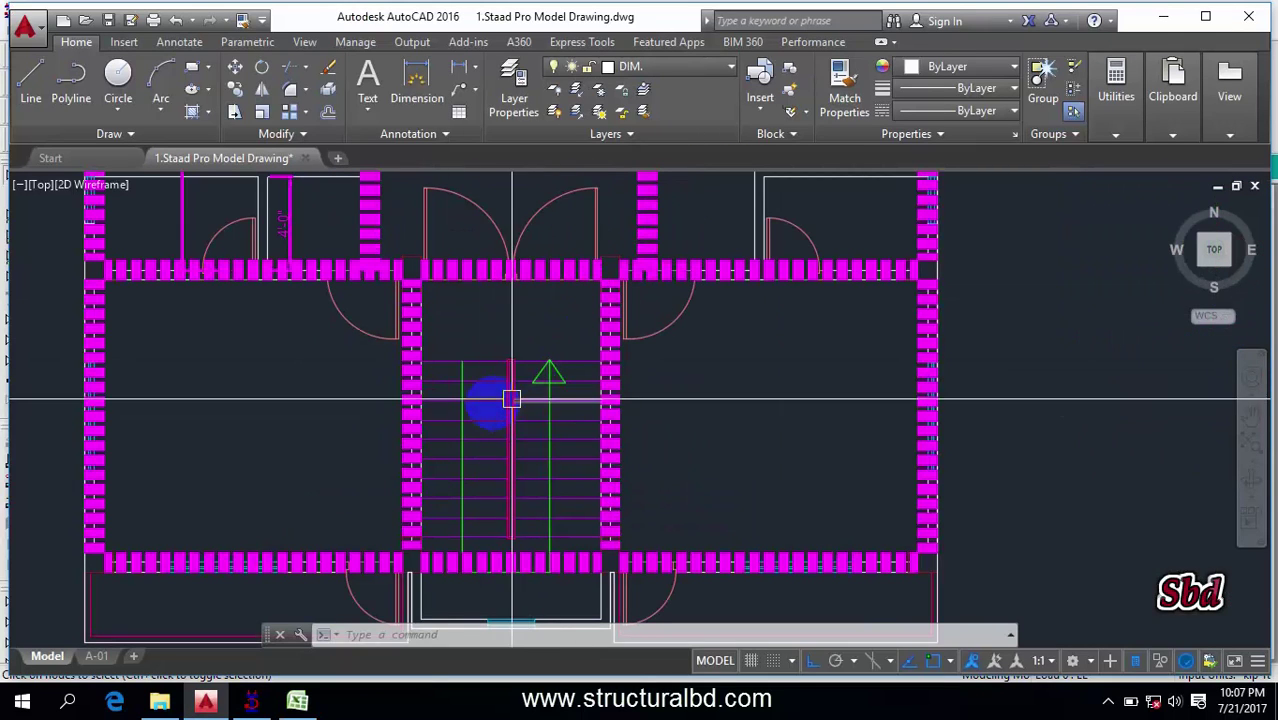
click(251, 703)
Isolate the floor level two storeys below the main roof in the active window and show its LL floor load in isometric view
click(575, 456)
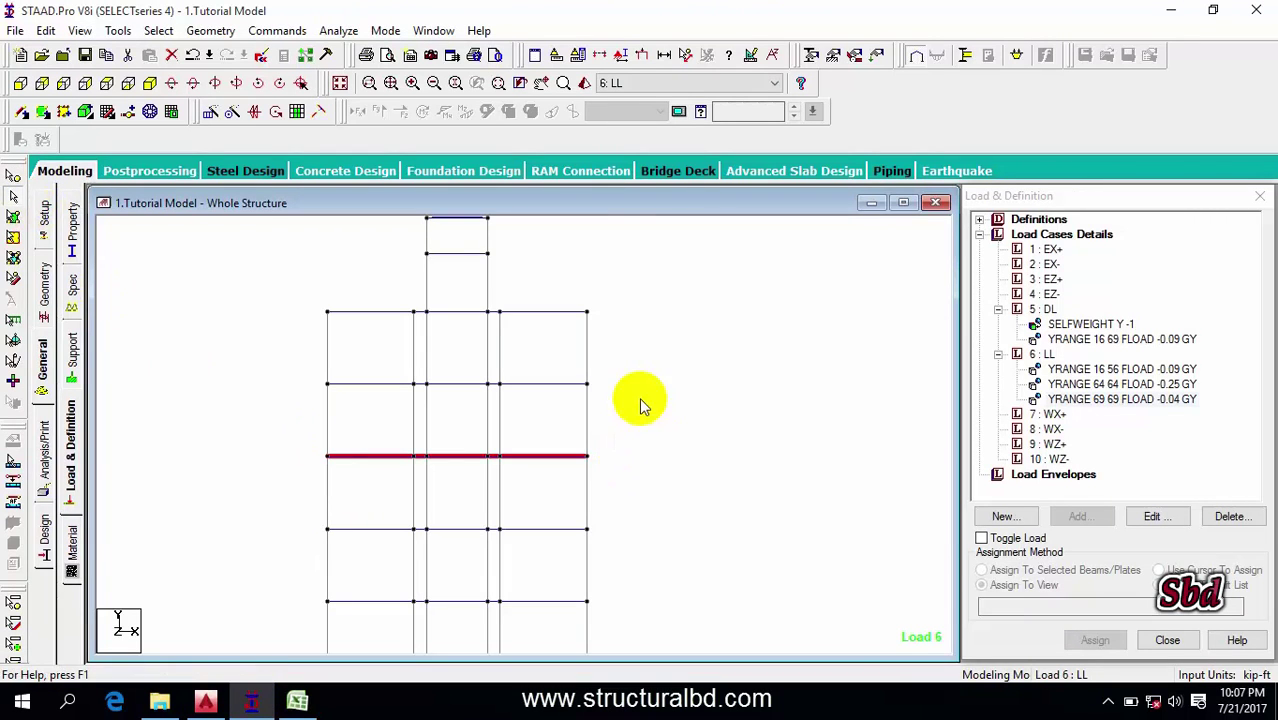
right_click(630, 390)
click(727, 485)
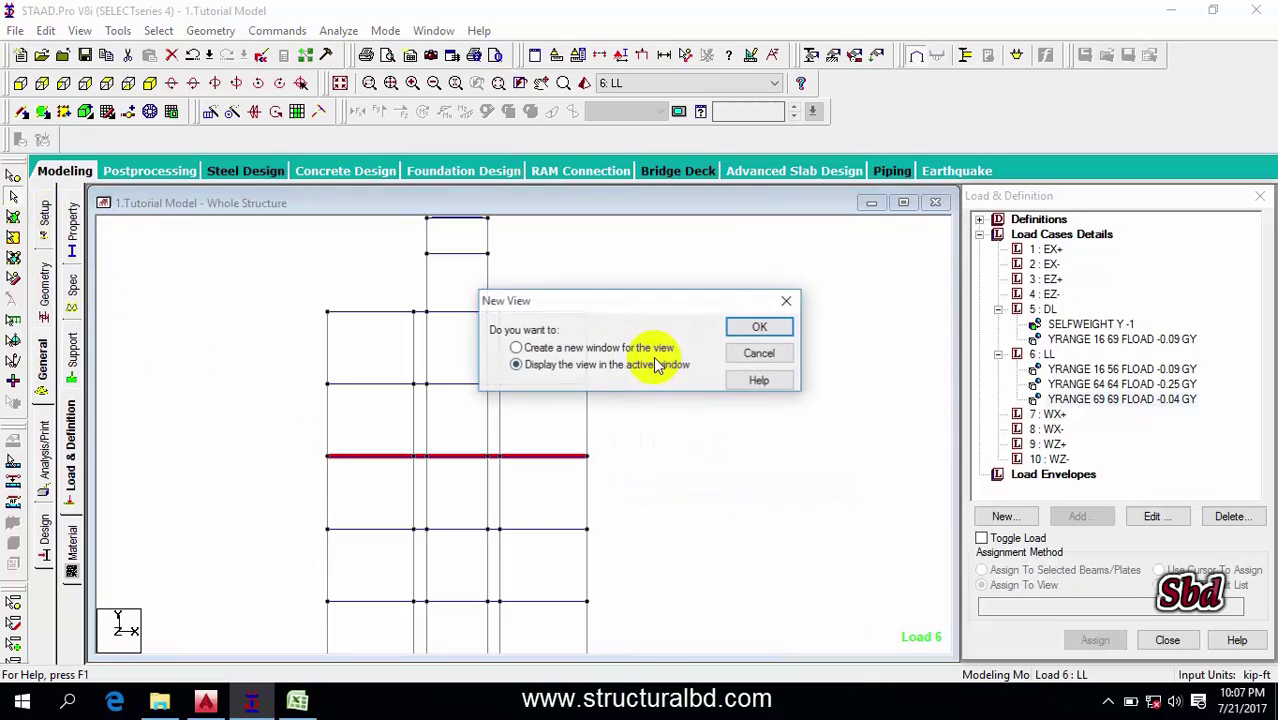
click(752, 326)
click(163, 80)
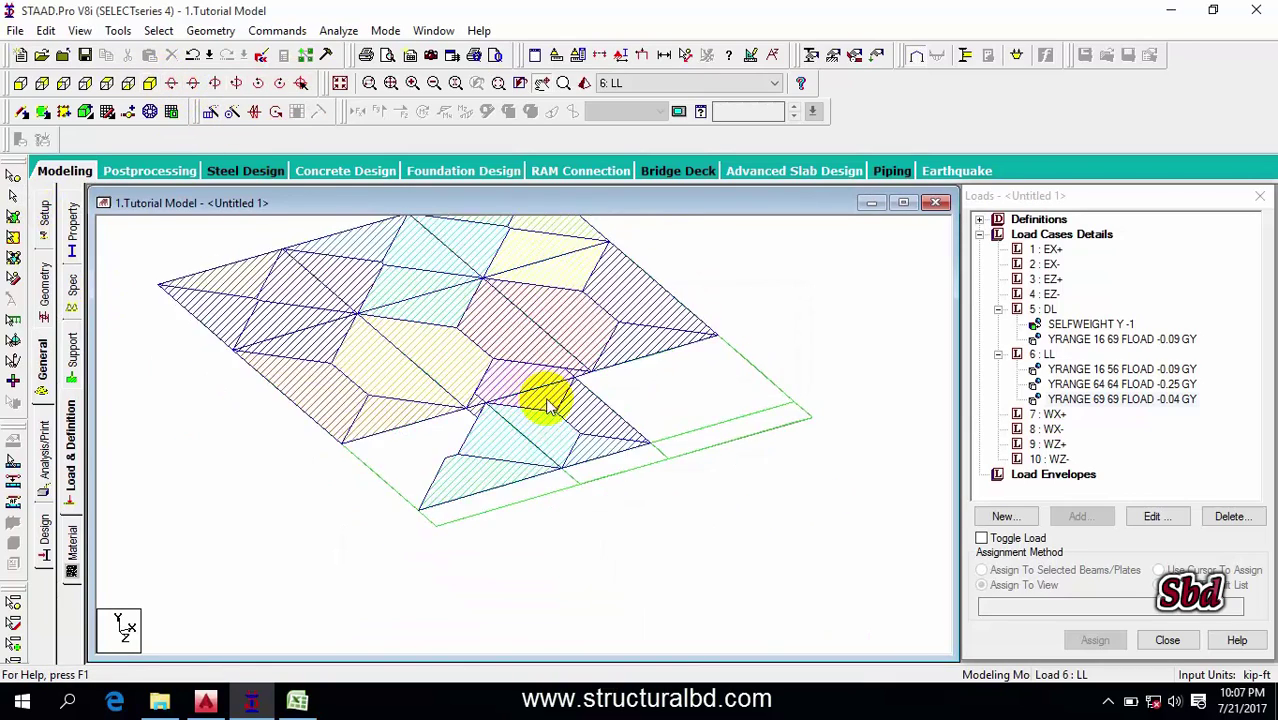
scroll(542, 400, up, 2)
scroll(551, 437, down, 2)
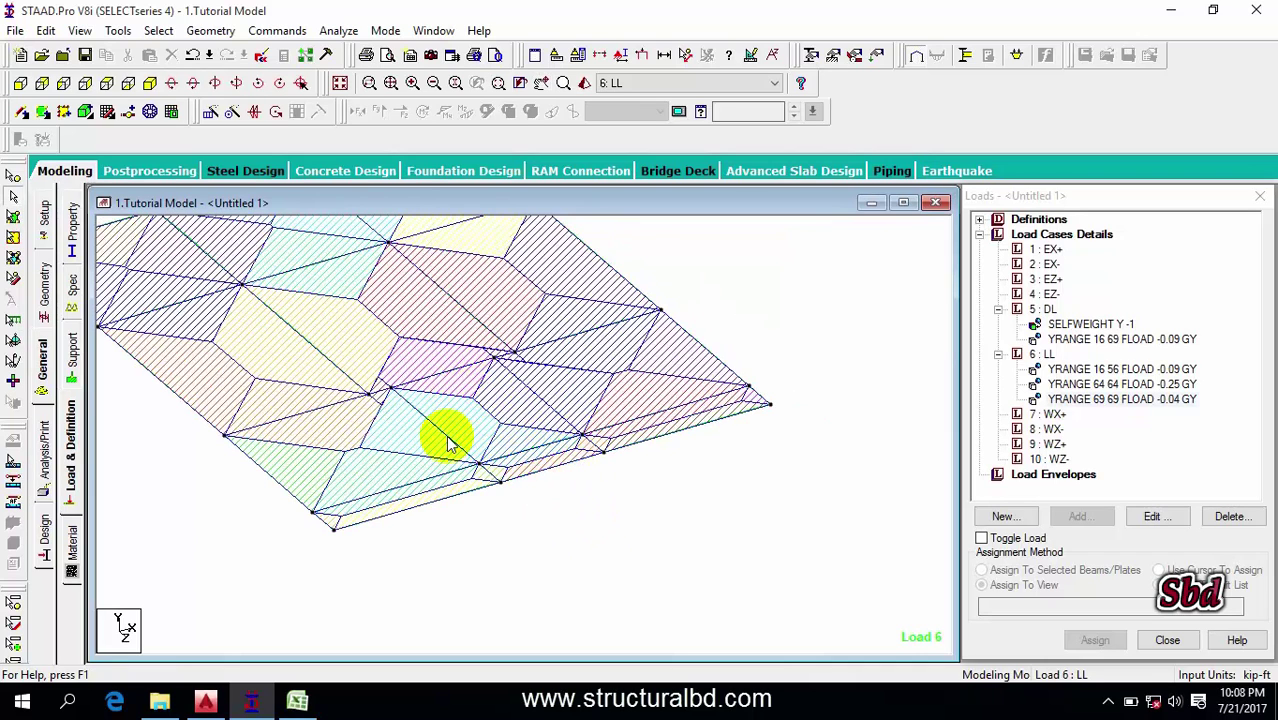
Switch to AutoCAD, measure the clear distance between the beams at the staircase's two ends with a linear dimension, and return to STAAD.Pro
click(206, 700)
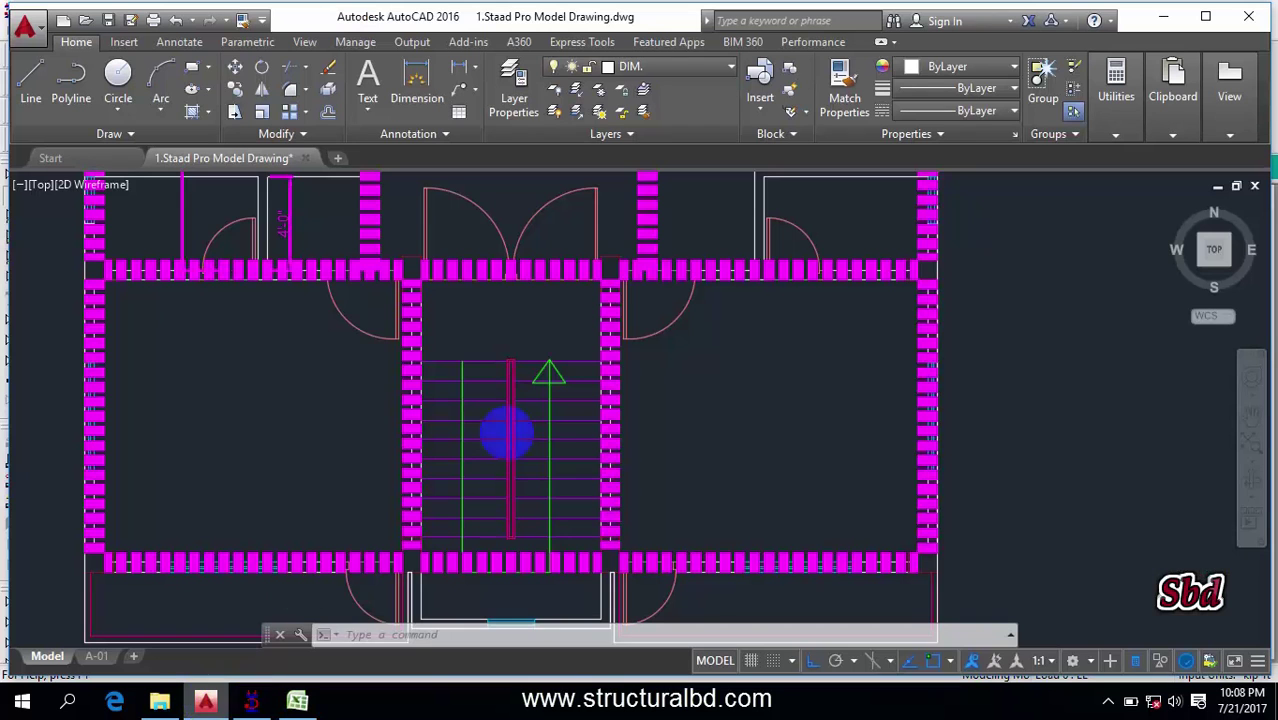
middle_drag(531, 422, 531, 394)
mouse_move(408, 338)
middle_down()
mouse_move(479, 334)
mouse_move(508, 305)
mouse_move(488, 314)
middle_up()
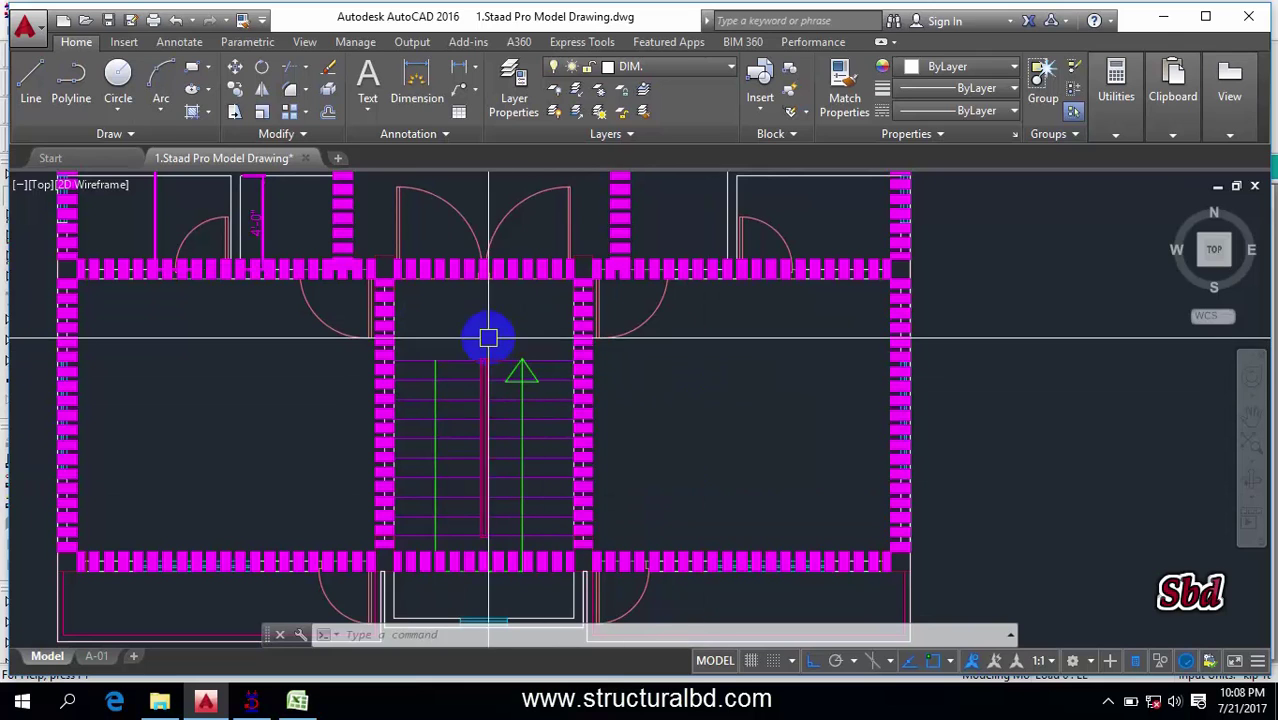
middle_drag(485, 337, 505, 362)
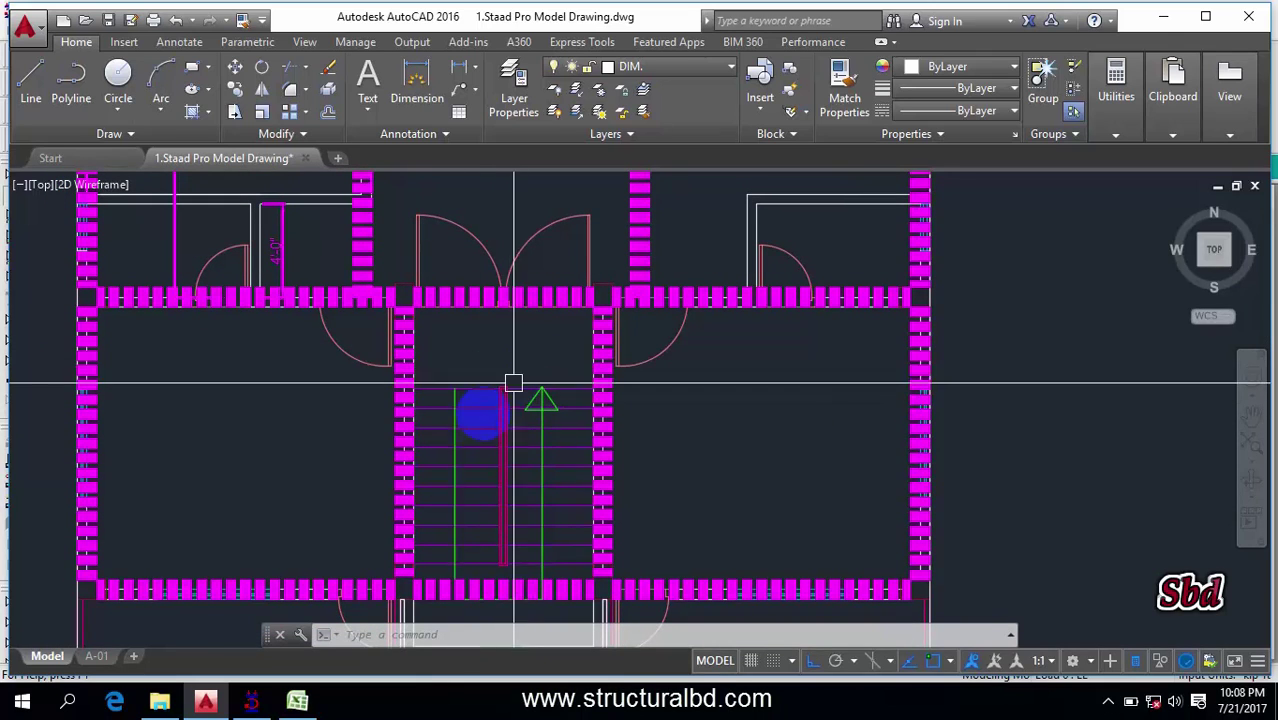
click(459, 66)
click(476, 300)
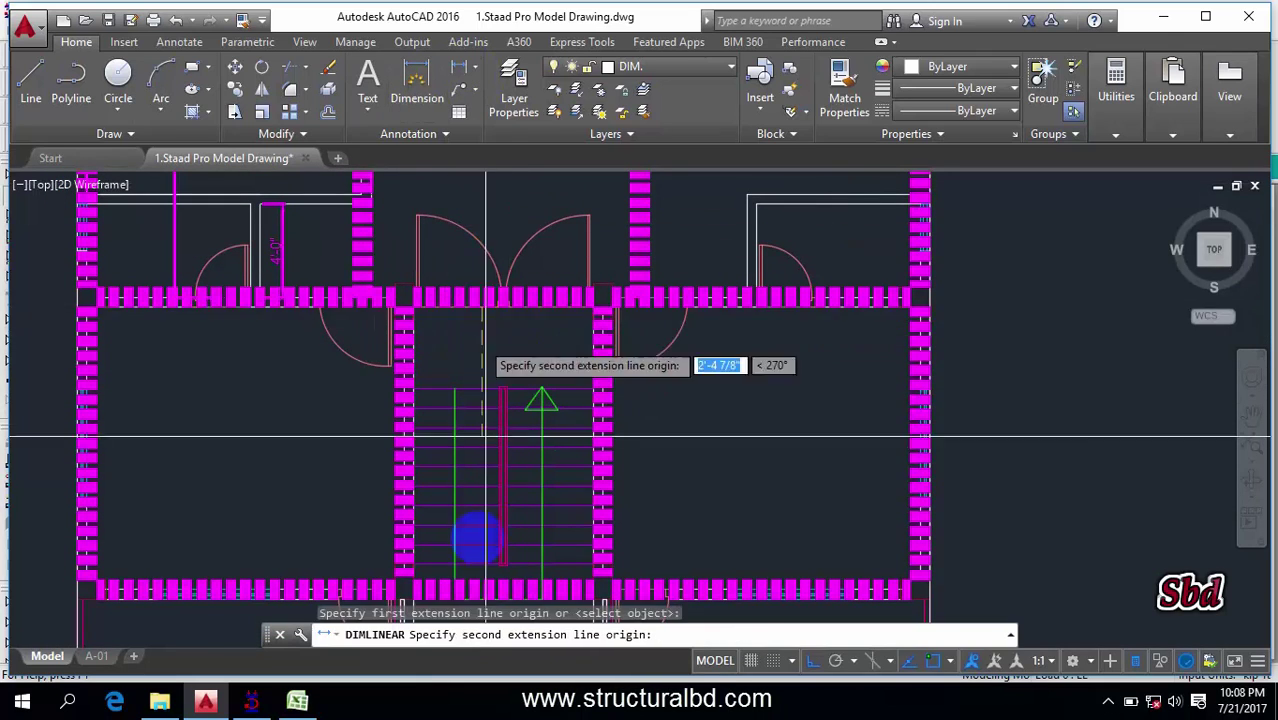
middle_drag(477, 564, 466, 442)
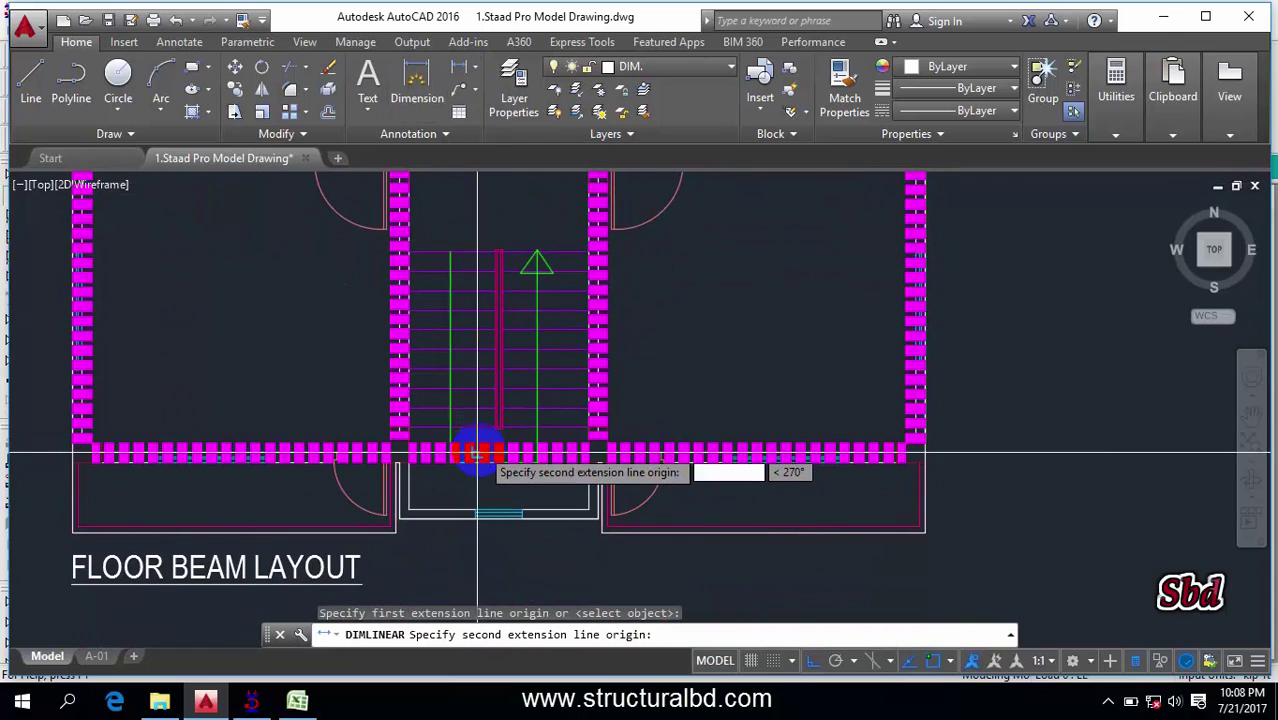
click(476, 441)
scroll(627, 436, up, 4)
scroll(630, 418, down, 5)
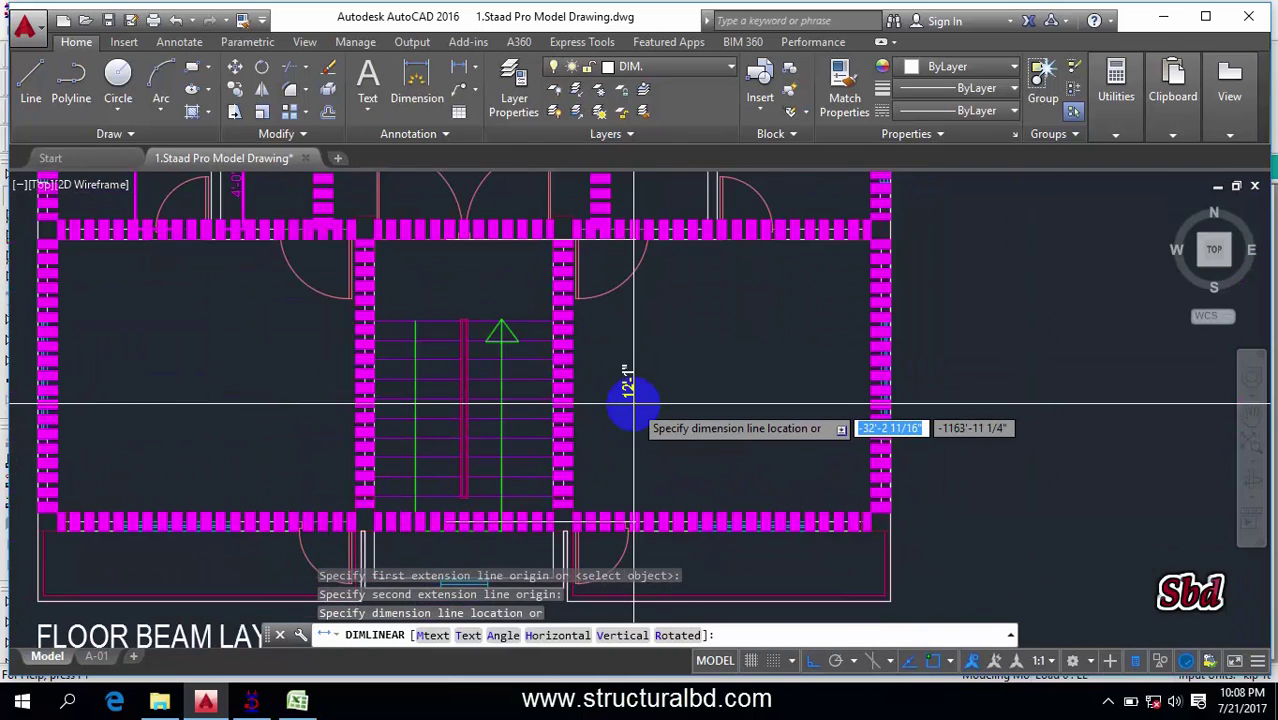
click(624, 368)
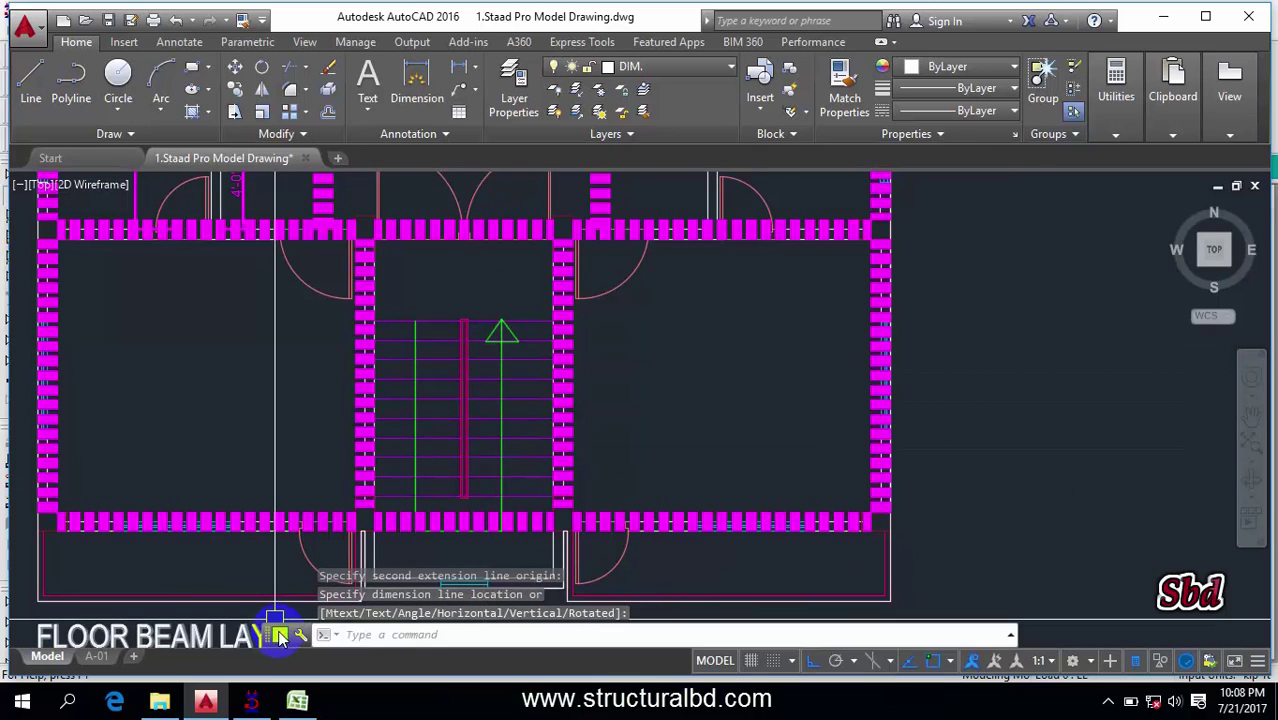
click(253, 703)
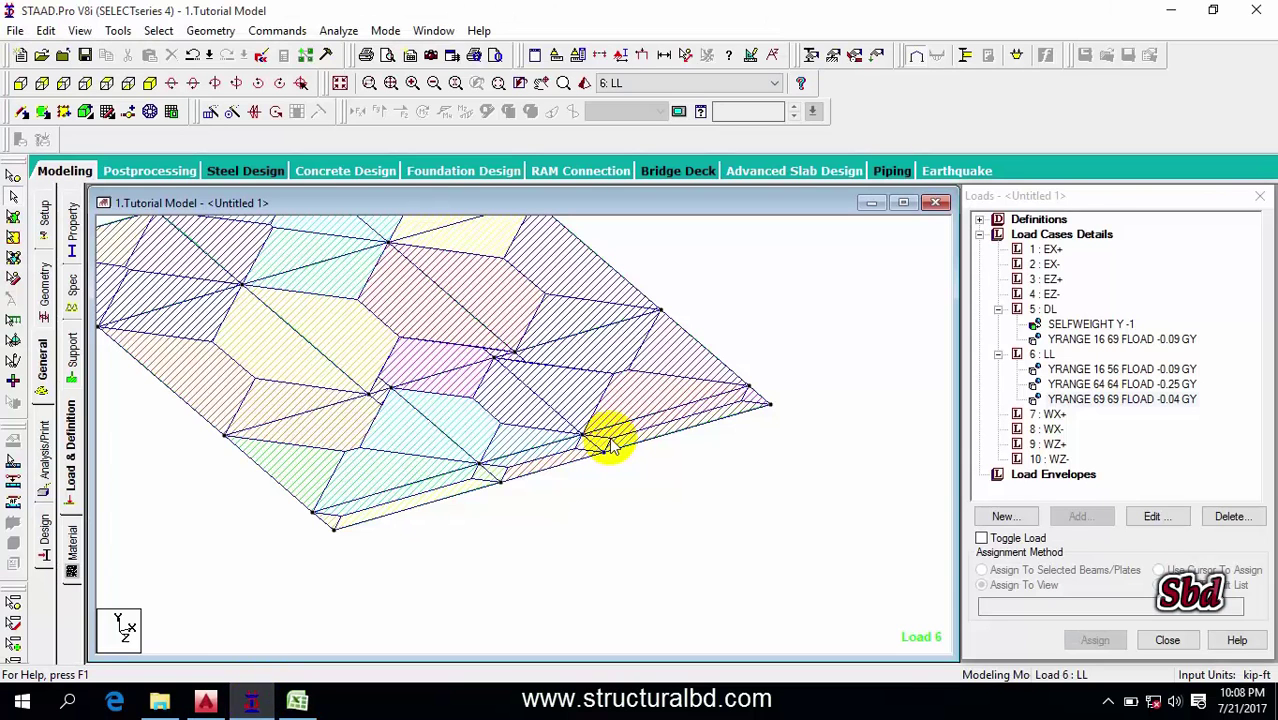
Switch to Excel after glancing at the AutoCAD staircase plan and start a formula in cell H11
middle_drag(542, 448, 514, 423)
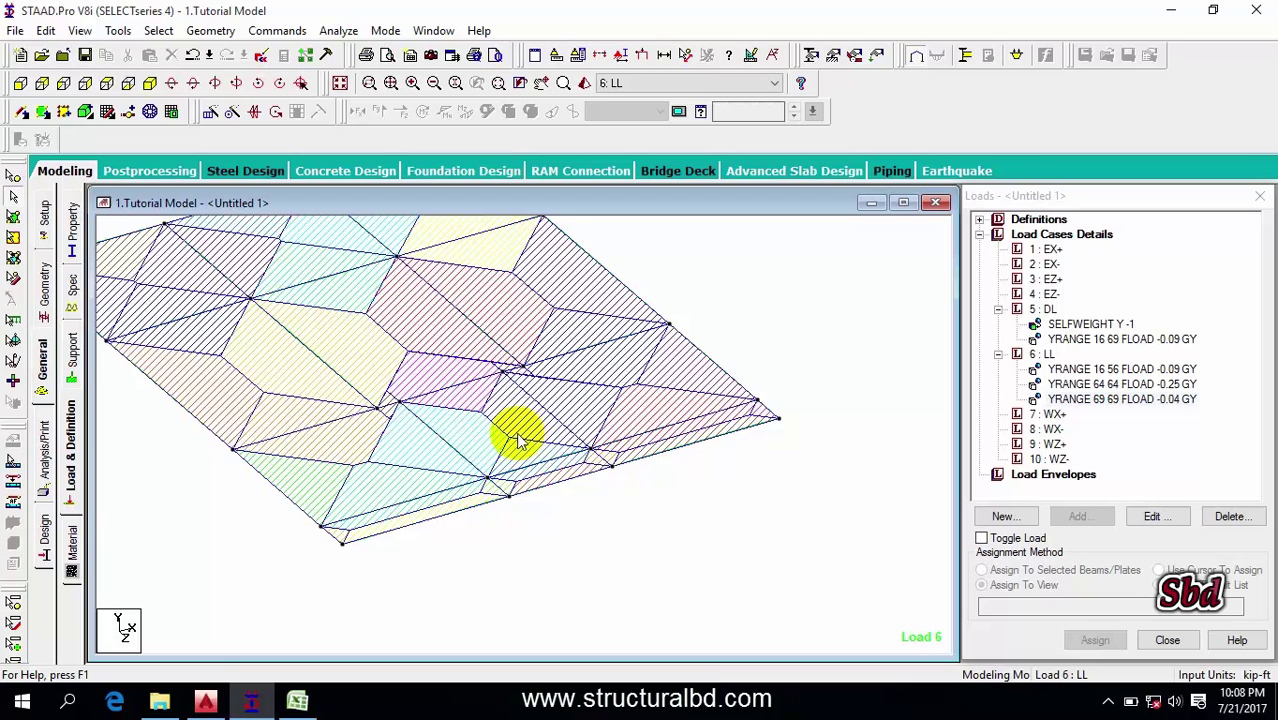
middle_drag(533, 439, 573, 428)
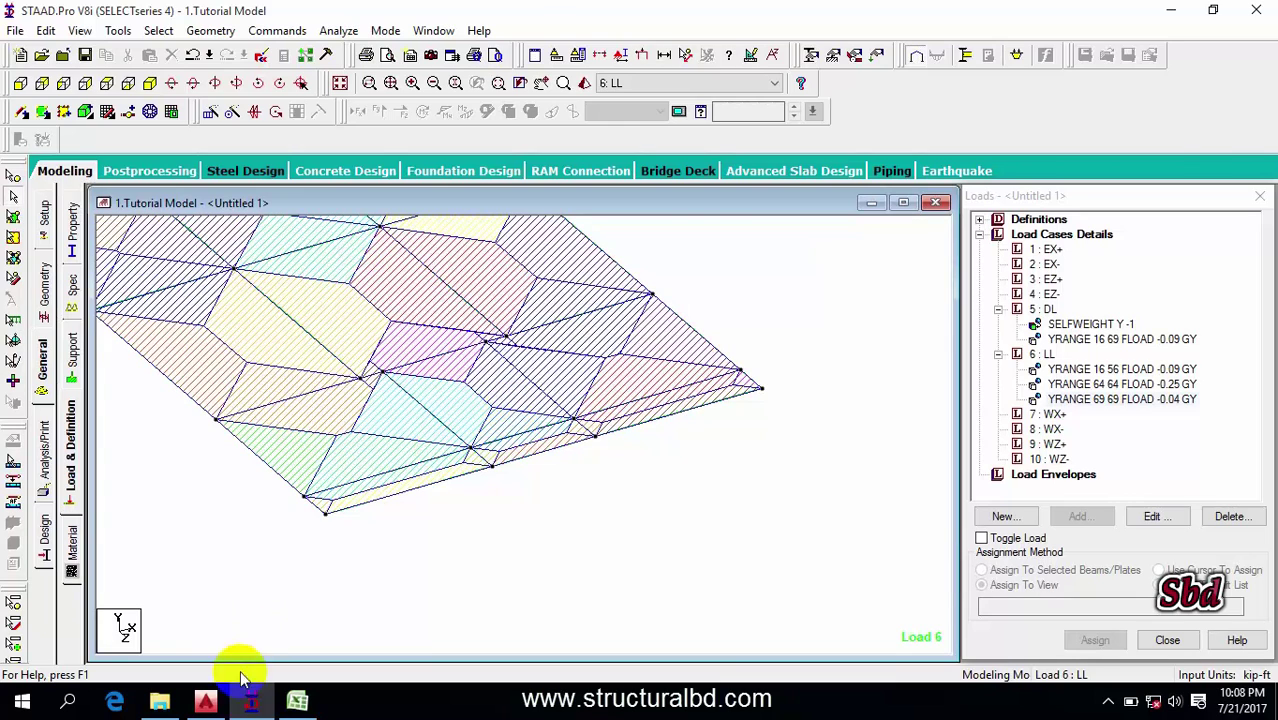
click(205, 700)
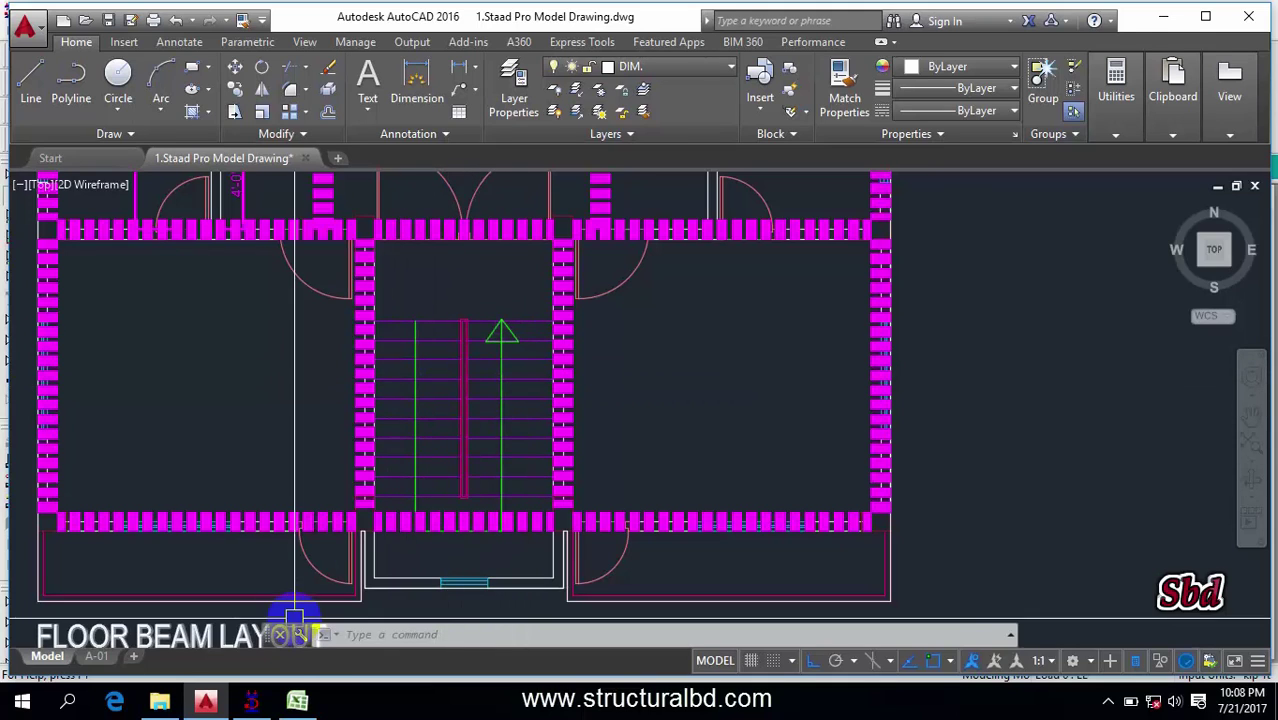
click(297, 700)
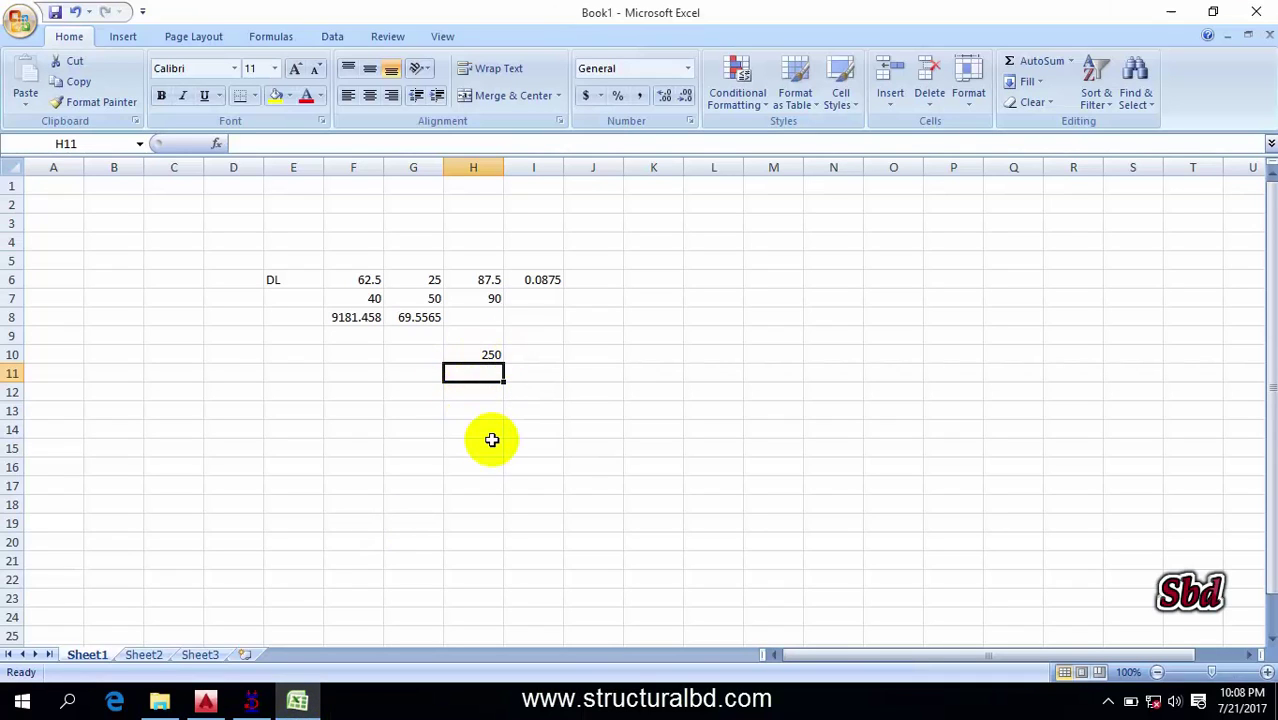
text(=)
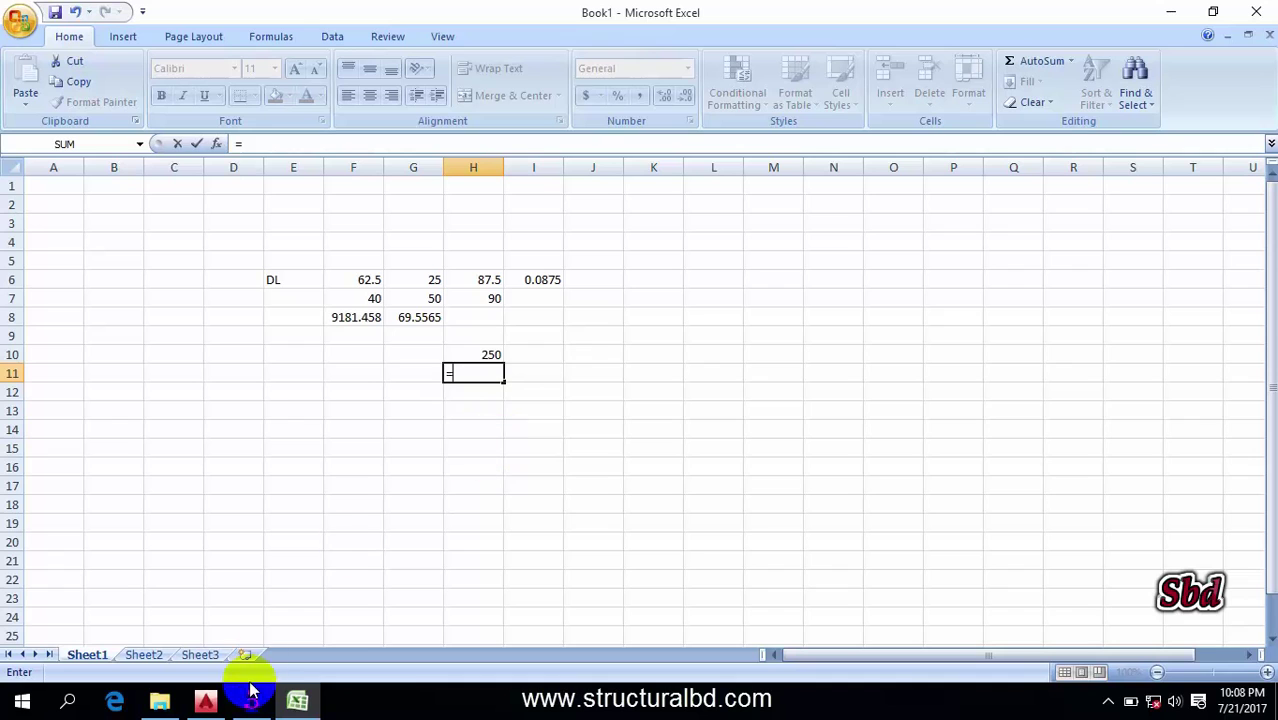
Switch to AutoCAD and add a linear dimension across the stair flight with the up arrow, from the middle railing to the beam face
click(205, 700)
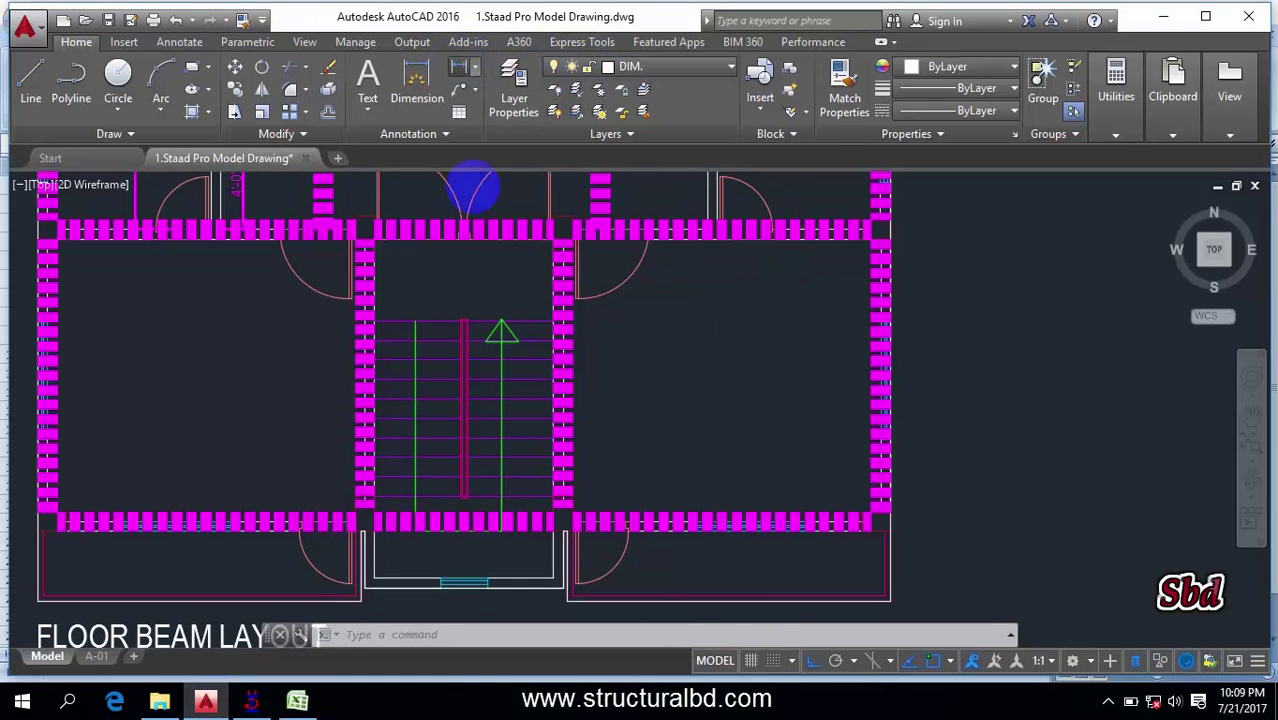
scroll(462, 330, up, 4)
click(460, 330)
click(705, 309)
click(656, 262)
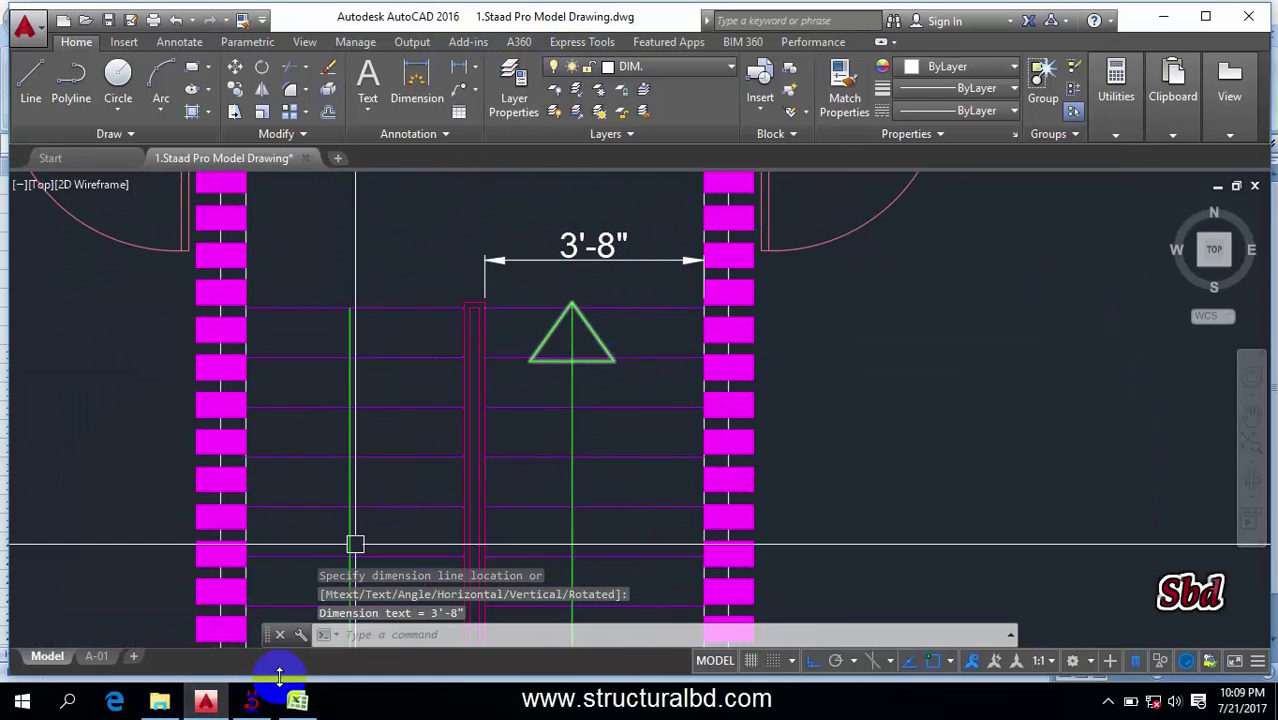
click(296, 700)
click(207, 700)
scroll(575, 300, down, 3)
scroll(590, 288, up, 4)
scroll(585, 290, down, 2)
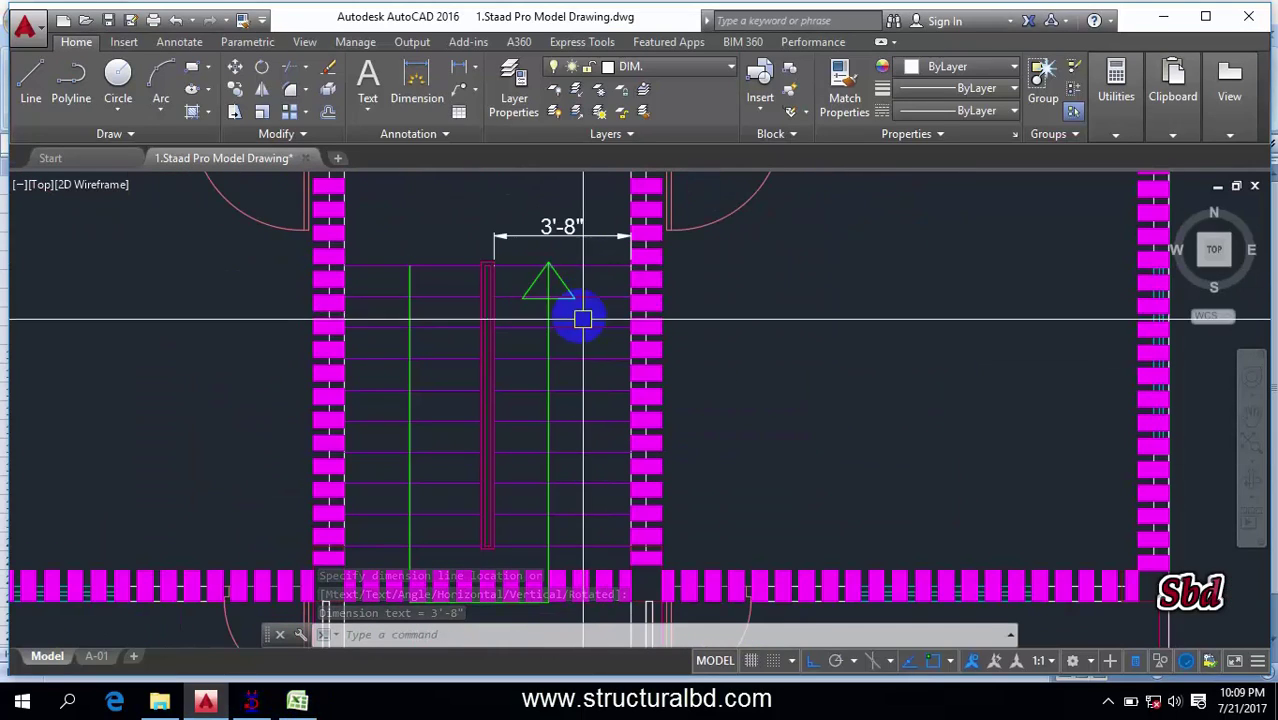
Return to Excel and enter =18*(.5*.5*.83)*3.66*150 in cell H11 as the weight of the stair steps
click(296, 700)
text(=18*(.5*.5*.8)
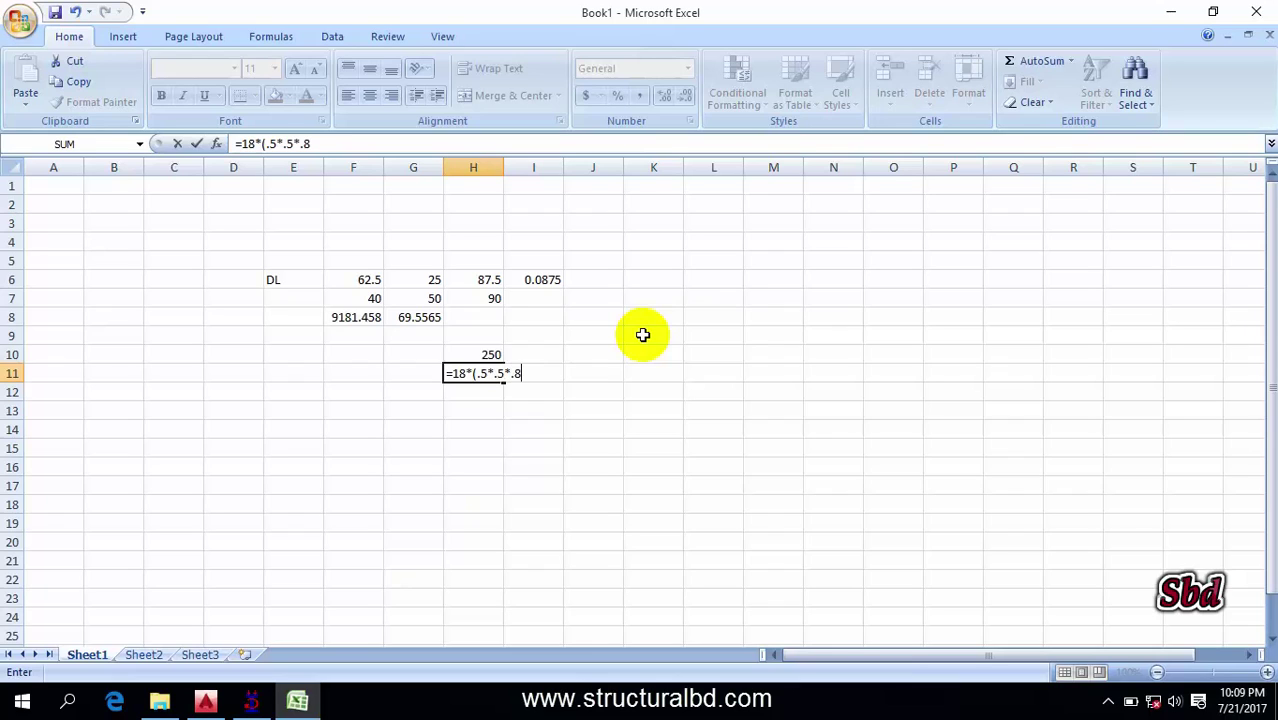
text()*)
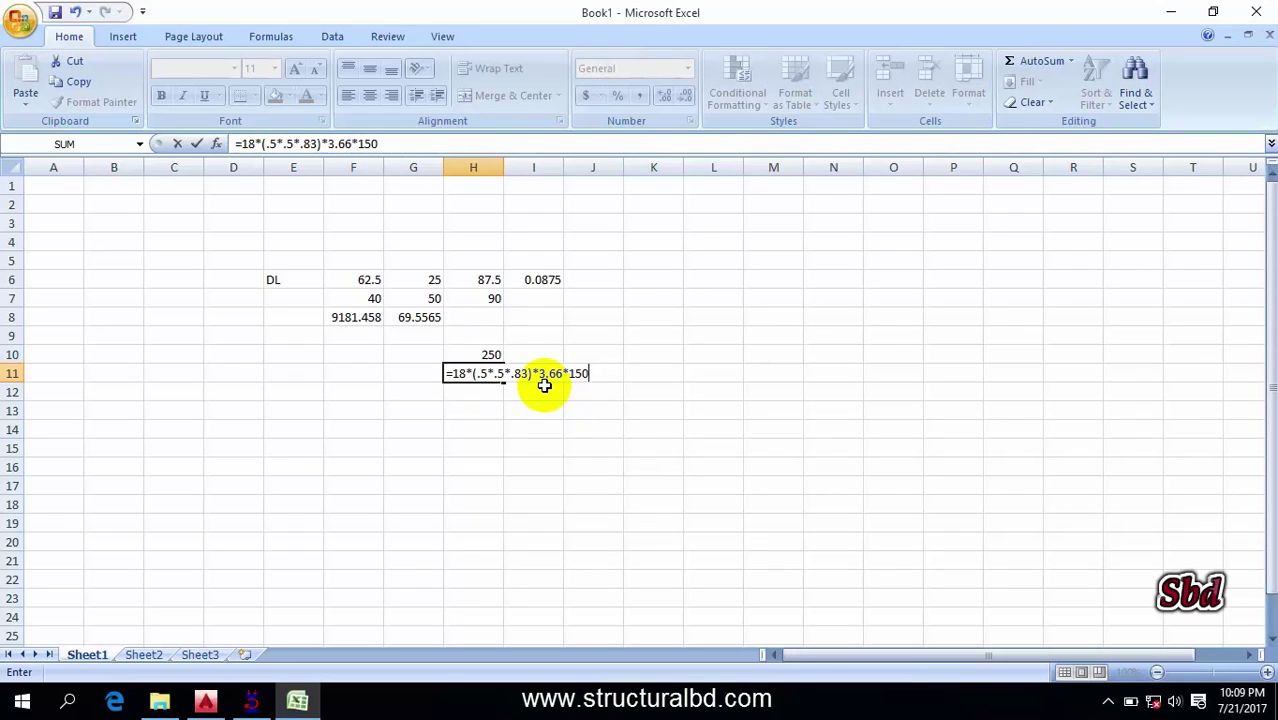
text(3.66*150)
key(Return)
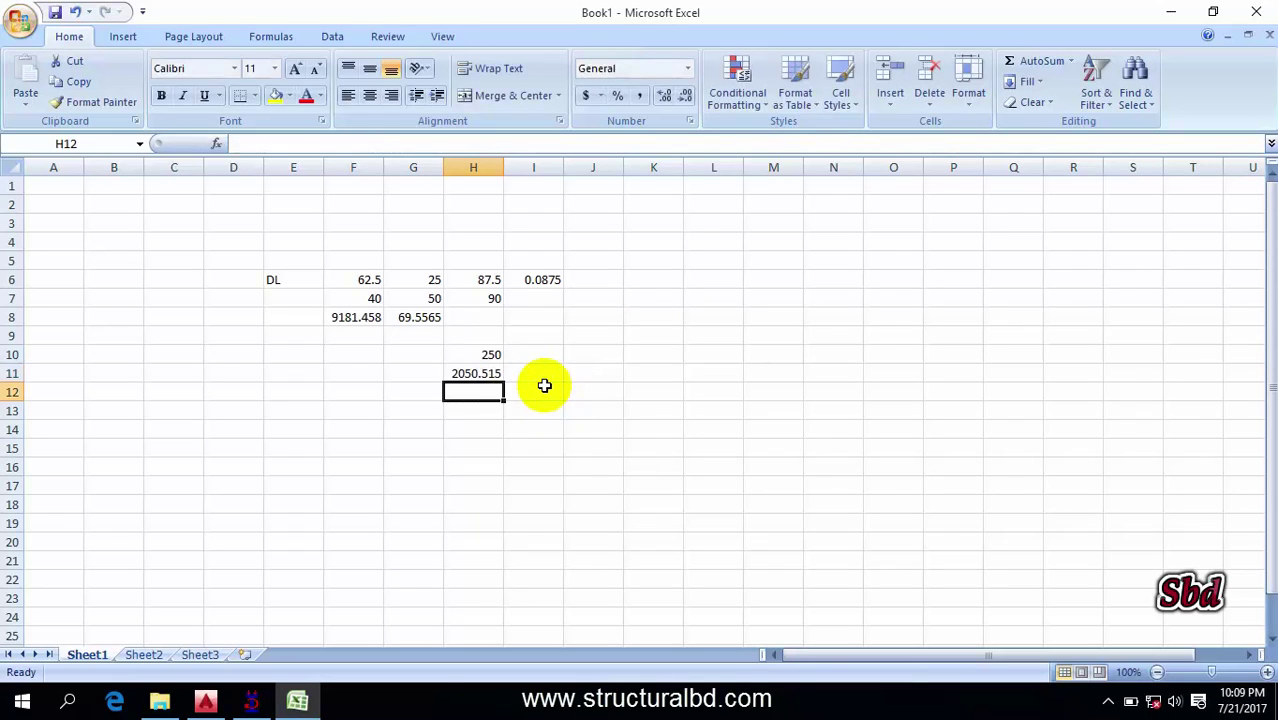
click(479, 373)
Start a division formula in cell I11 with H11 as the numerator
click(527, 372)
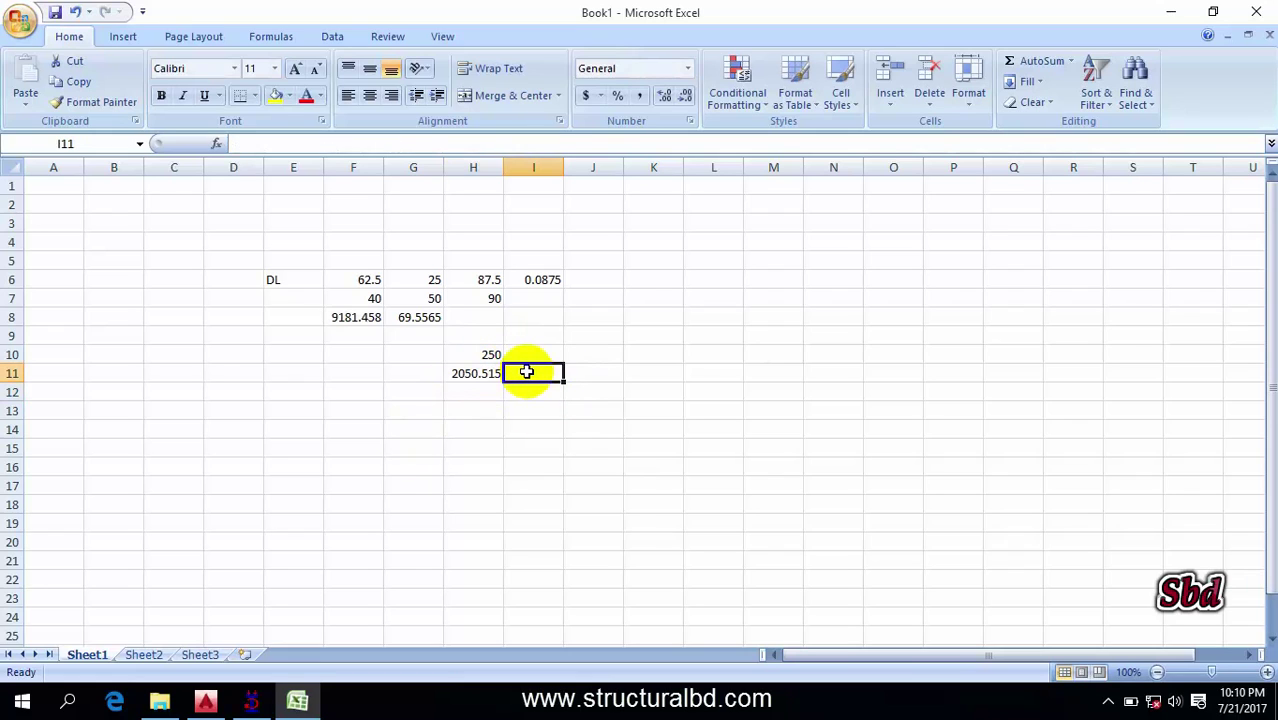
text(=)
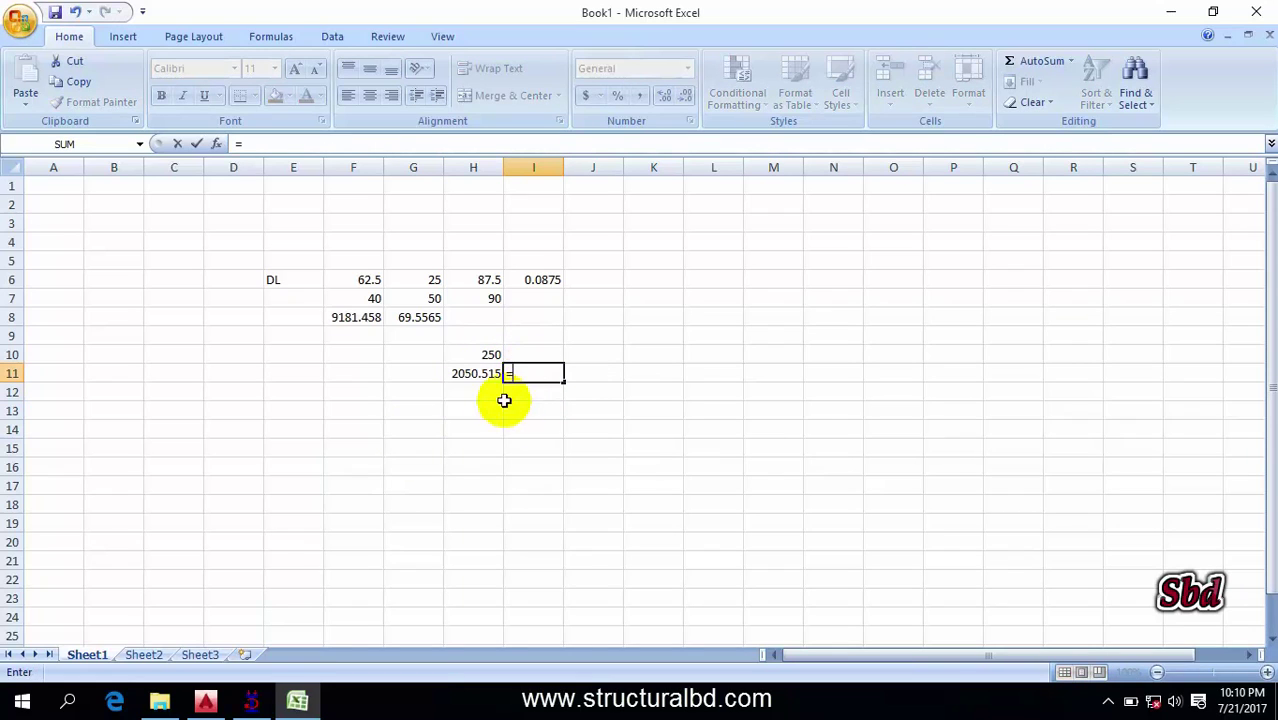
click(481, 374)
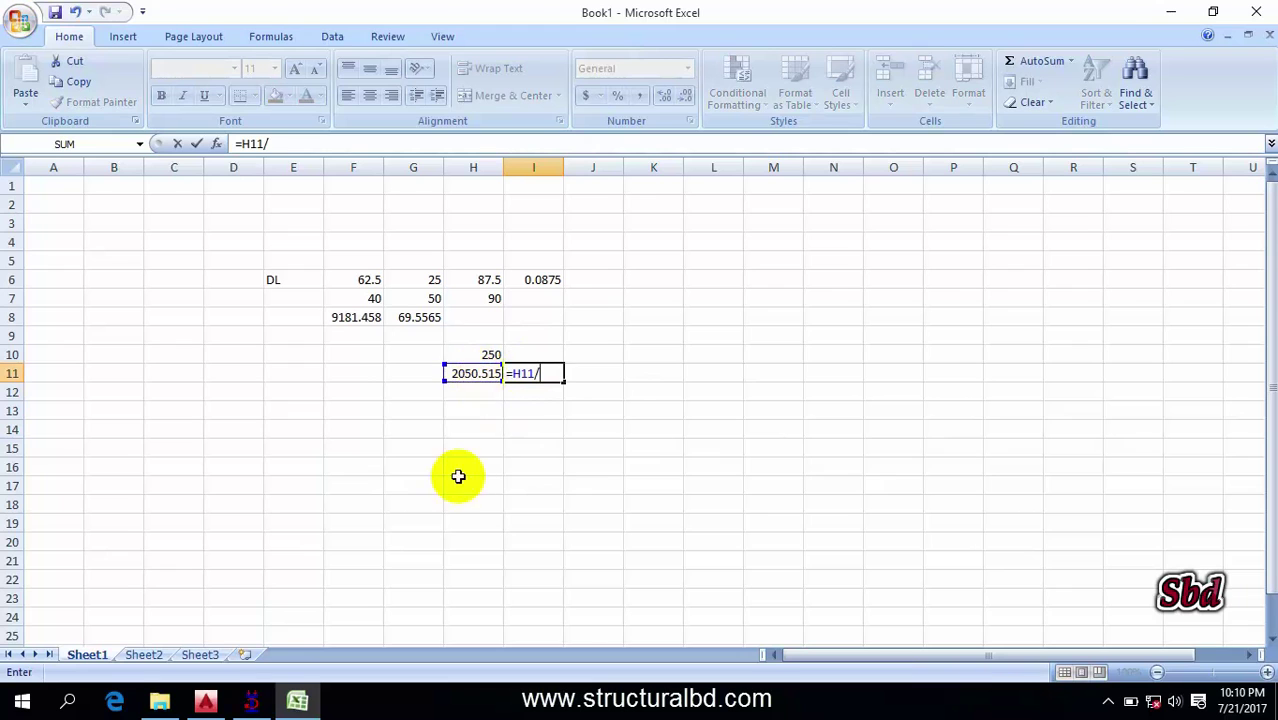
Switch to AutoCAD and add a horizontal linear dimension for the staircase bay's width between the centres of its two side beams
key(alt+Tab)
click(459, 66)
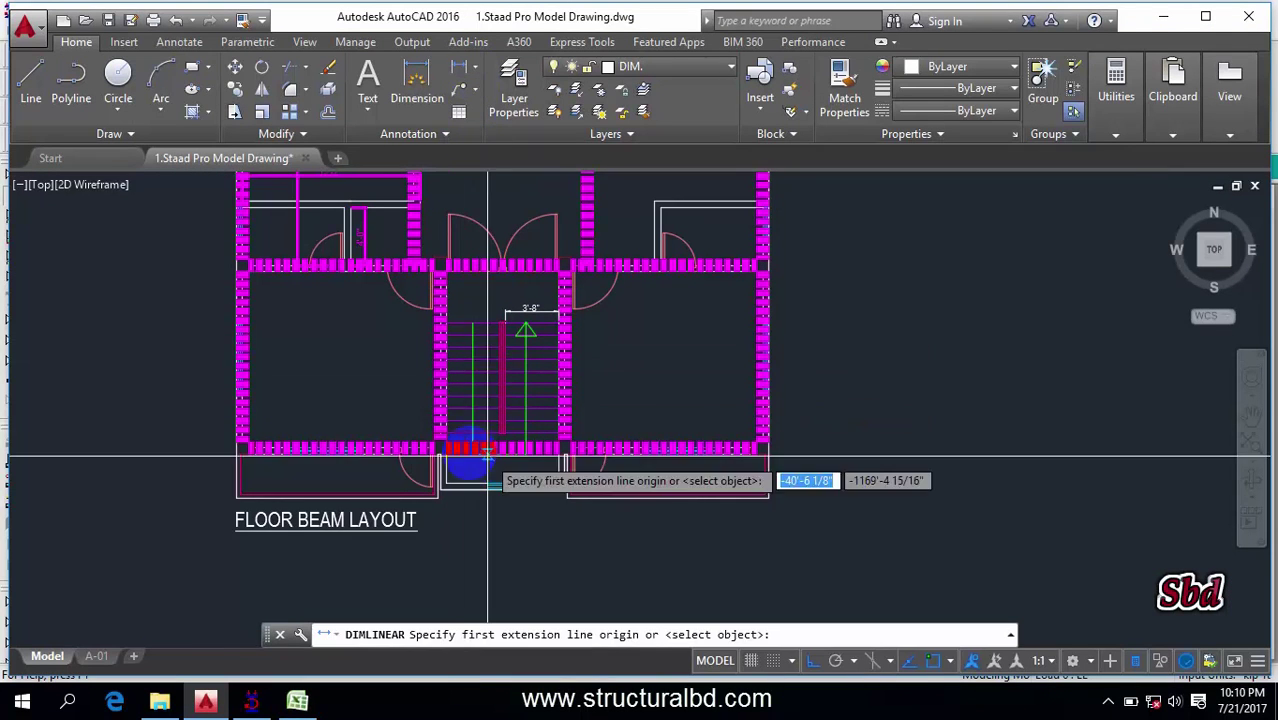
scroll(450, 455, up, 4)
click(430, 430)
click(748, 430)
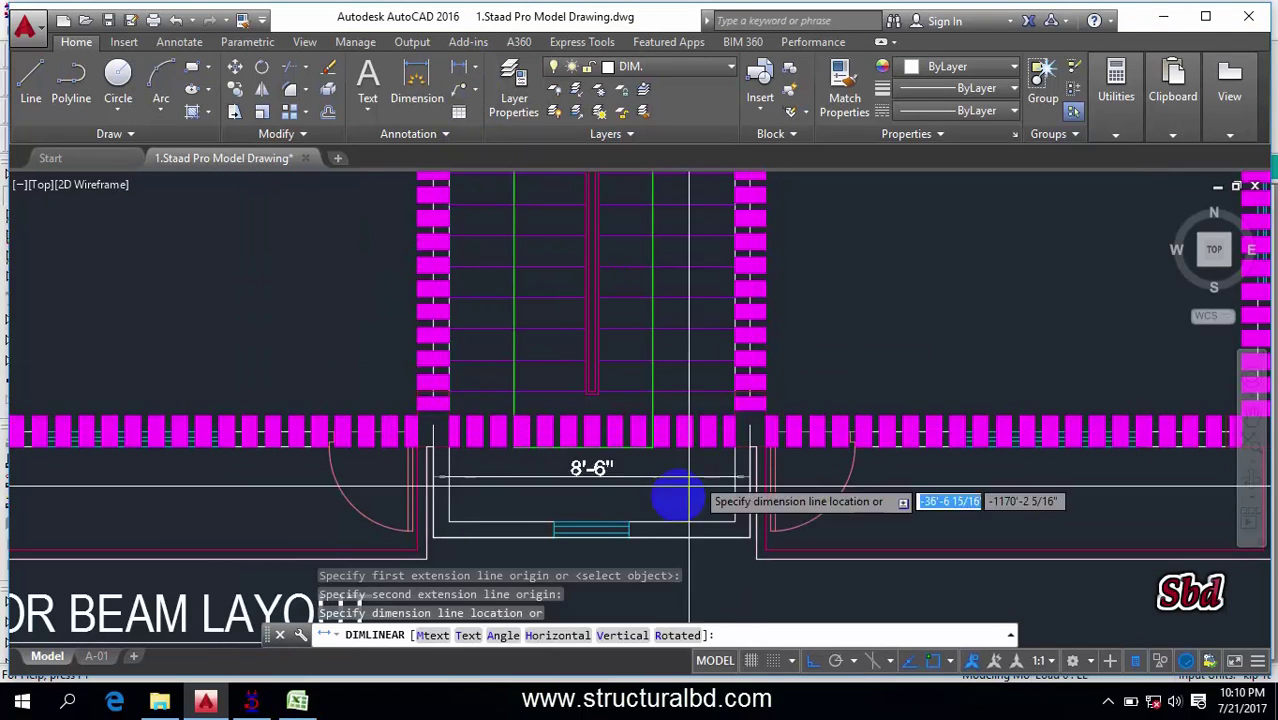
click(656, 494)
scroll(733, 365, down, 4)
Add a vertical linear dimension for the staircase bay's length between its two end beams, placed beside the bay
key(Return)
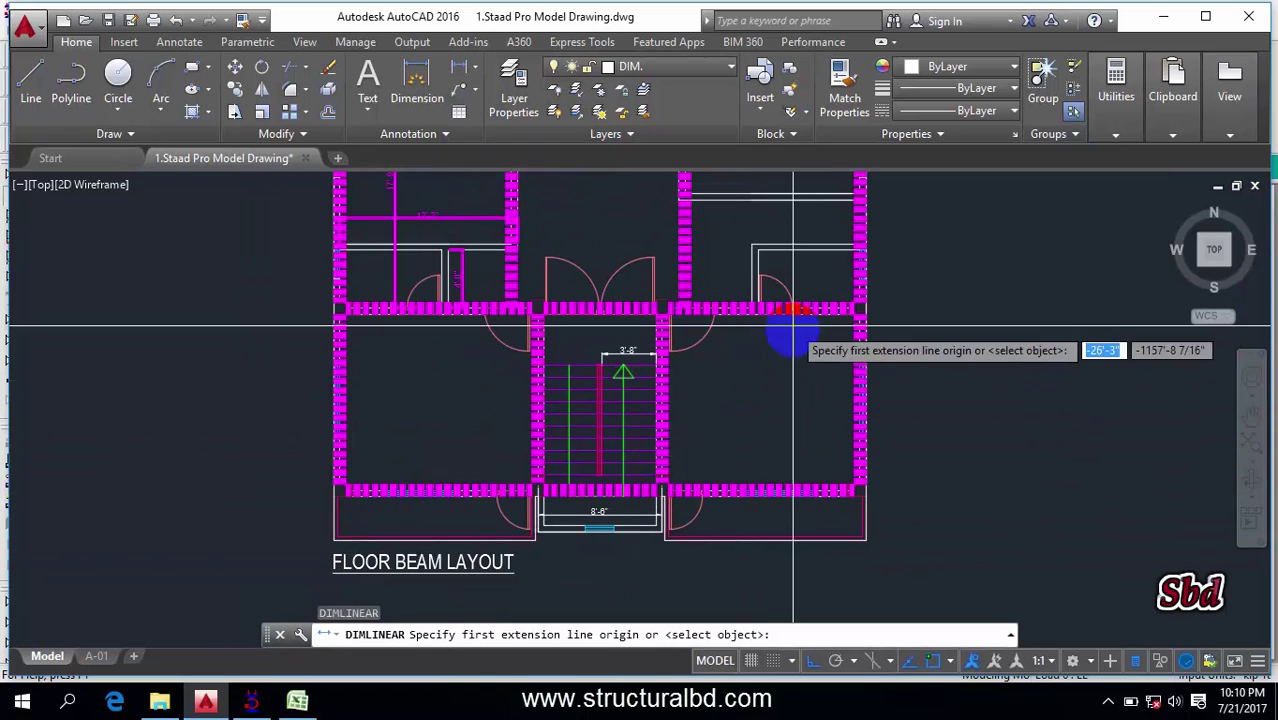
click(662, 311)
click(662, 490)
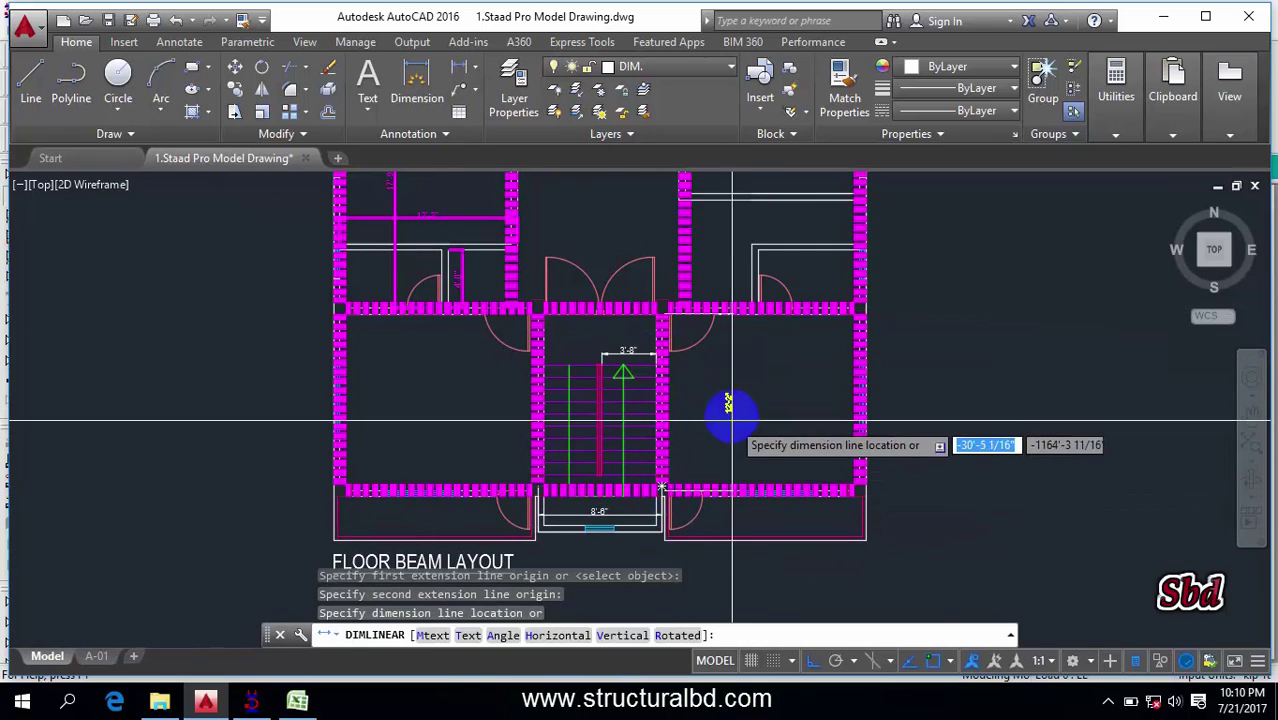
scroll(729, 403, up, 3)
click(725, 407)
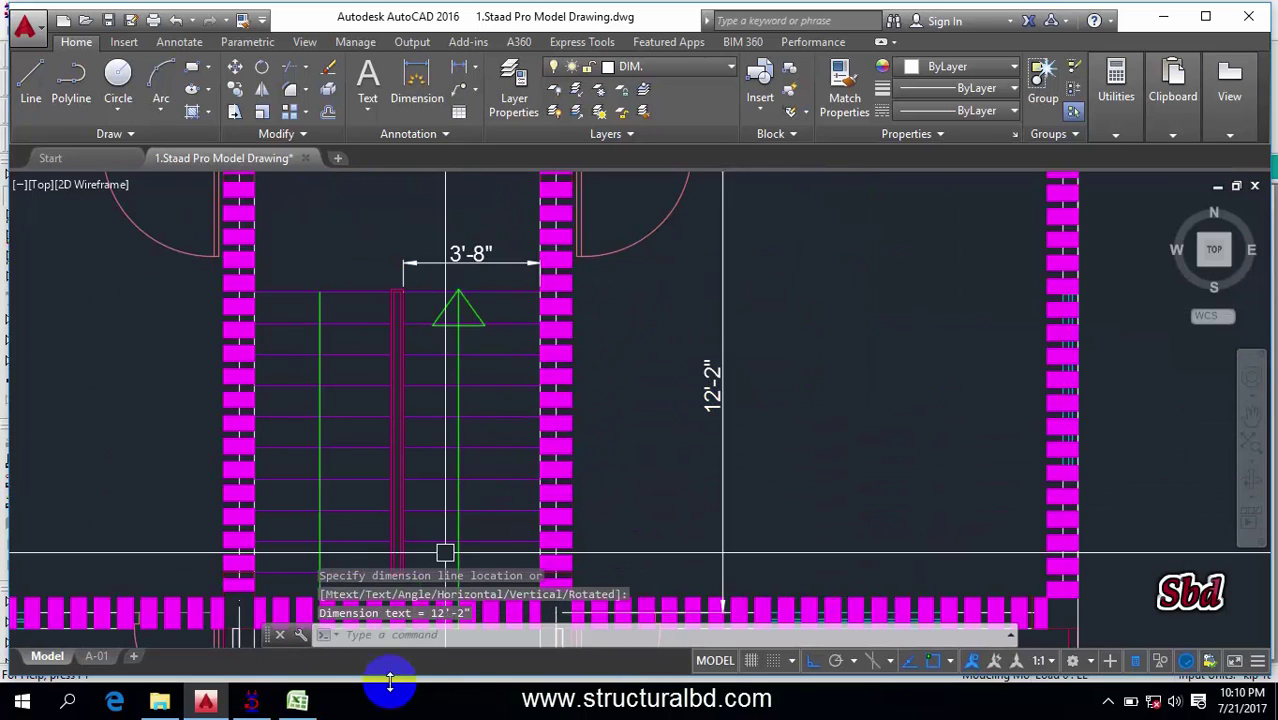
Return to Excel and complete the formula in cell I11 as =H11/8.5/12
click(297, 703)
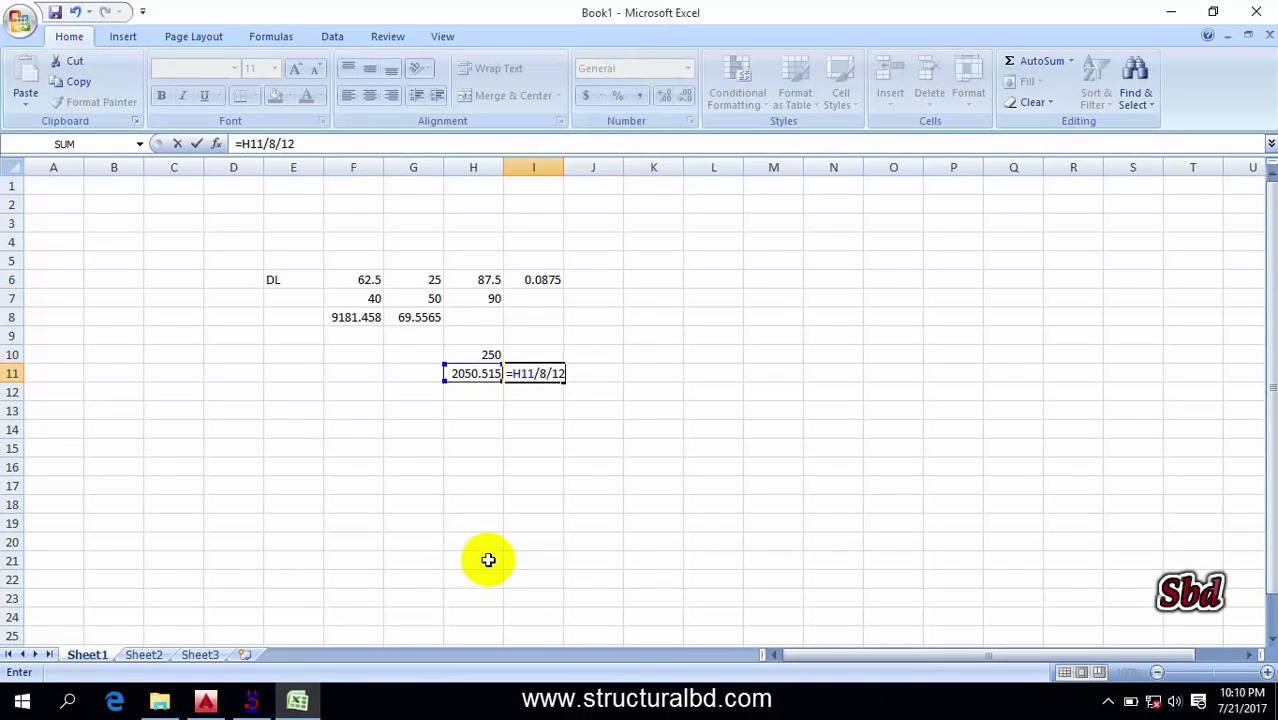
click(543, 374)
text(.5)
key(Return)
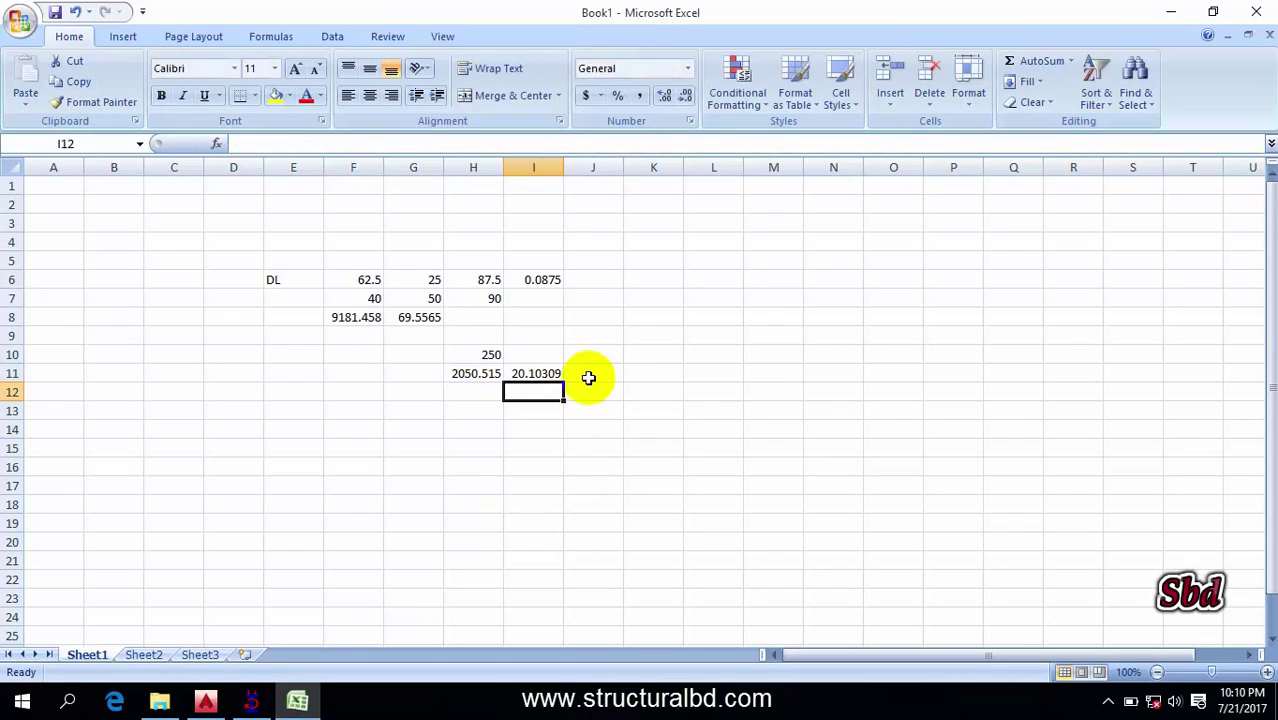
click(530, 373)
click(548, 431)
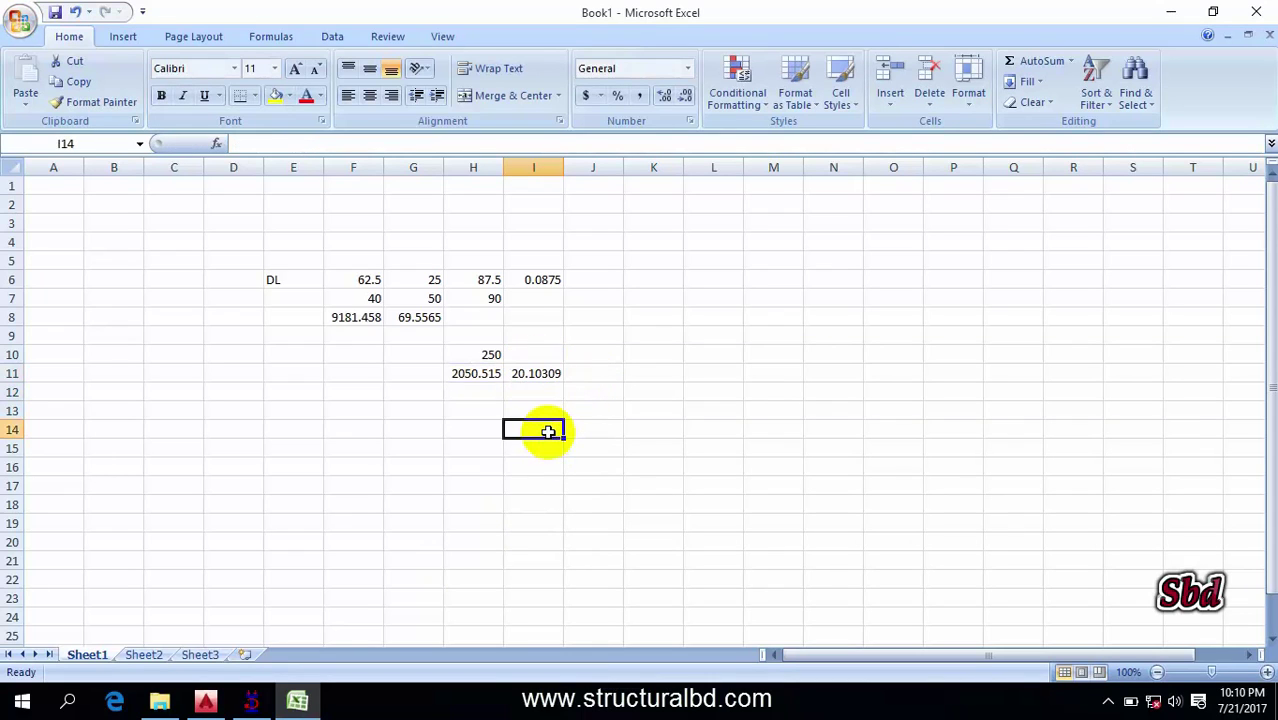
Check the staircase plan in AutoCAD, then return to Excel and enter =2*12.5+20 in cell J11
click(205, 700)
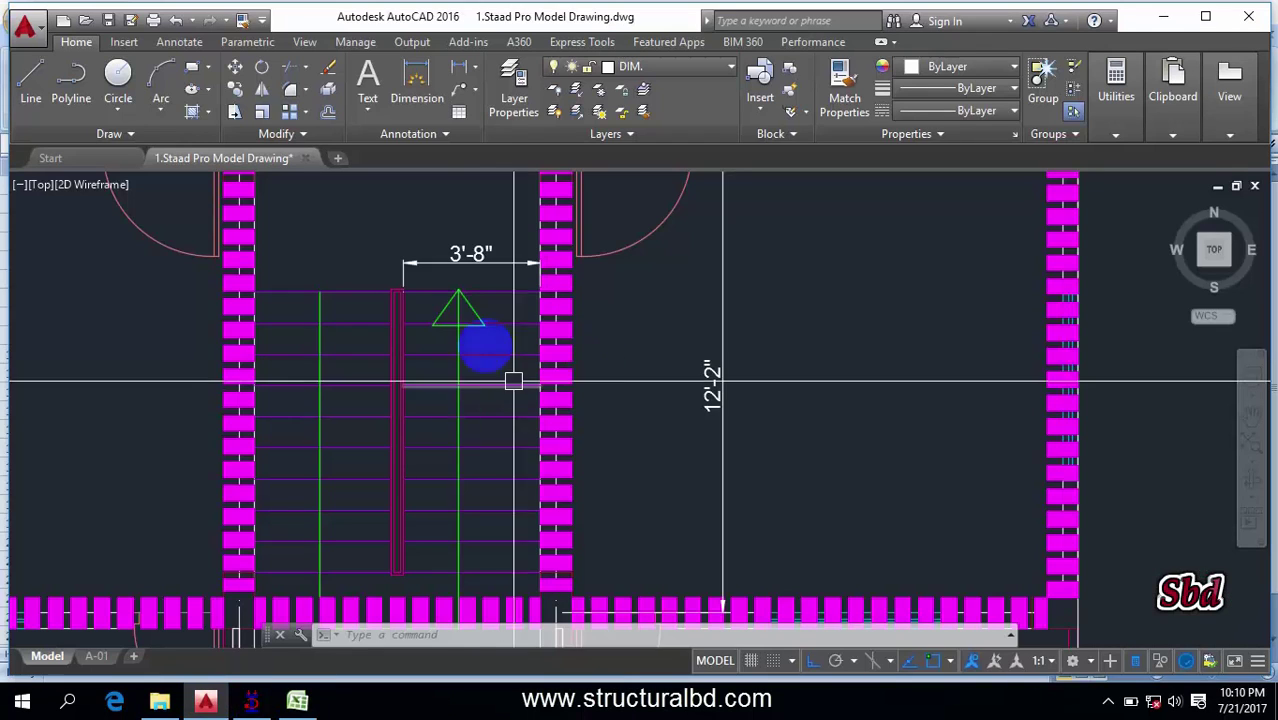
scroll(464, 372, down, 2)
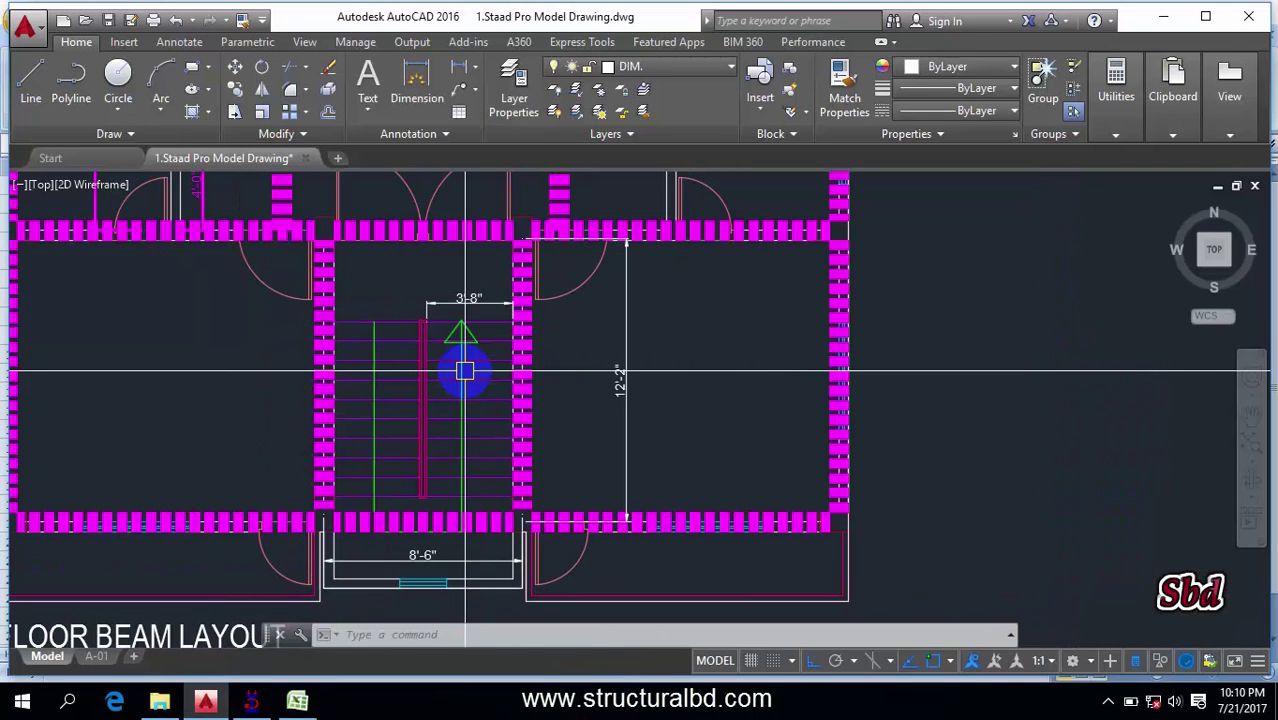
click(297, 700)
click(540, 373)
click(579, 358)
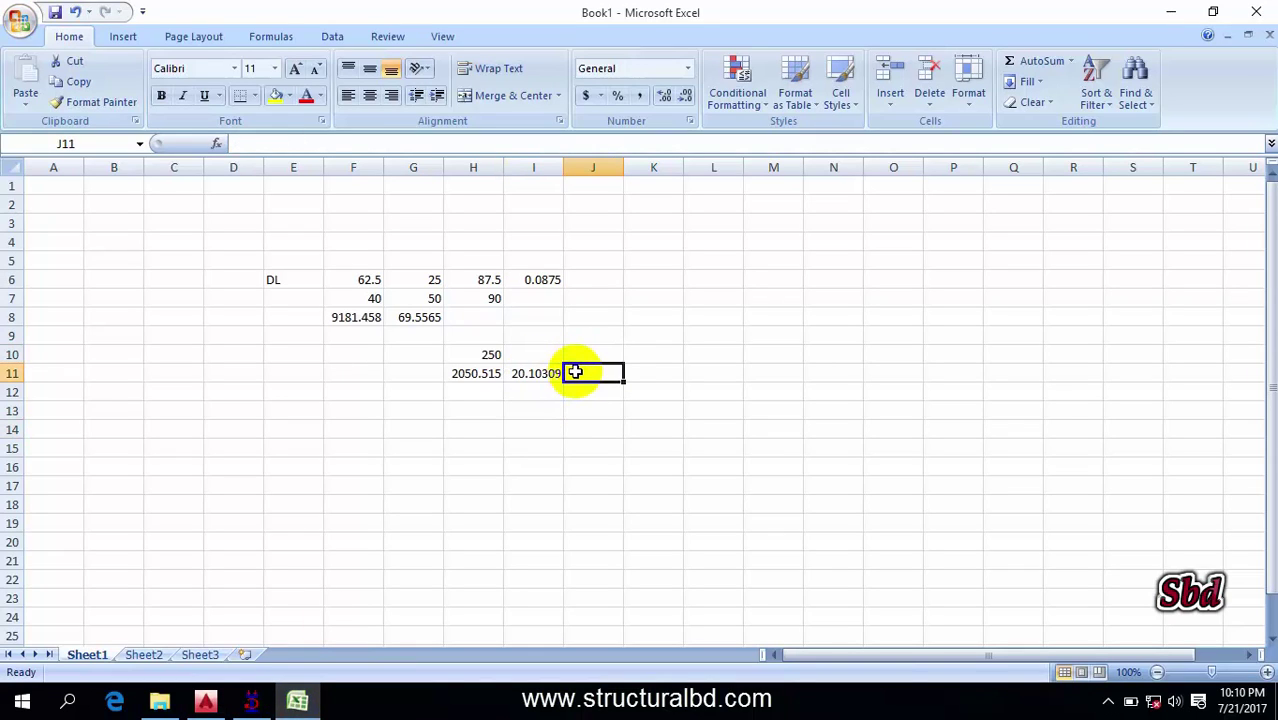
text(=2*12.5+20)
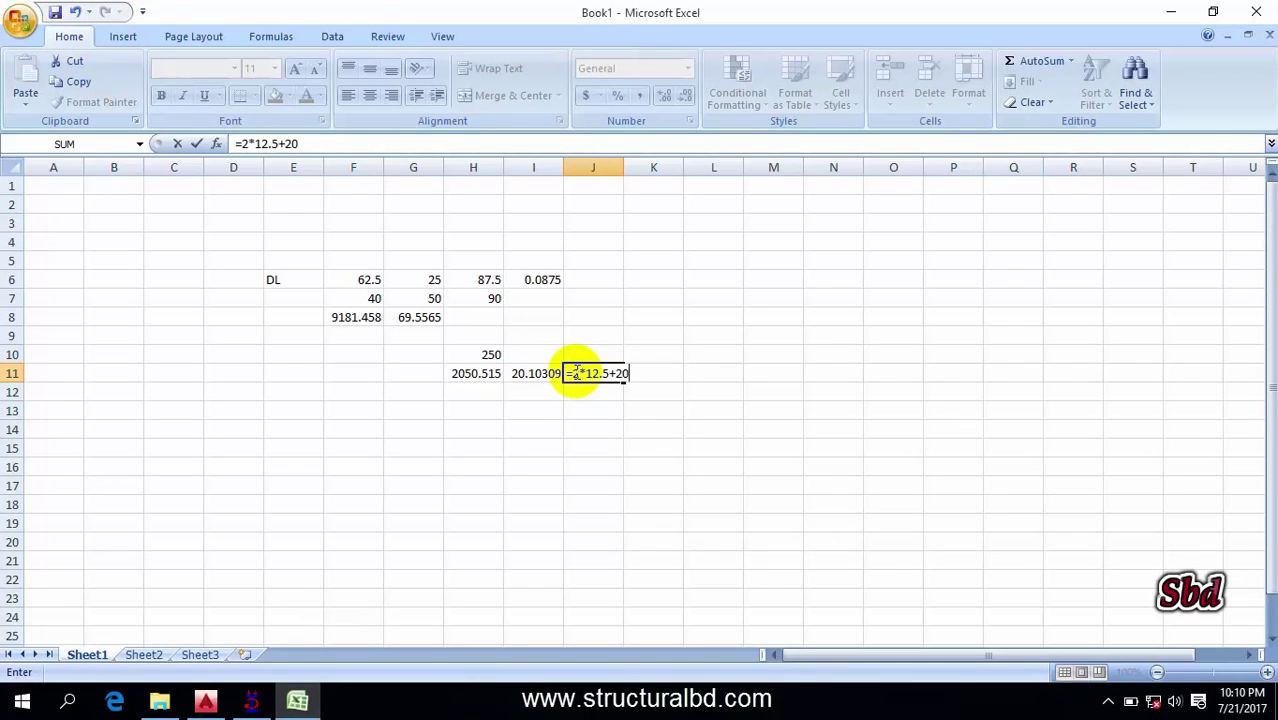
key(Return)
click(591, 370)
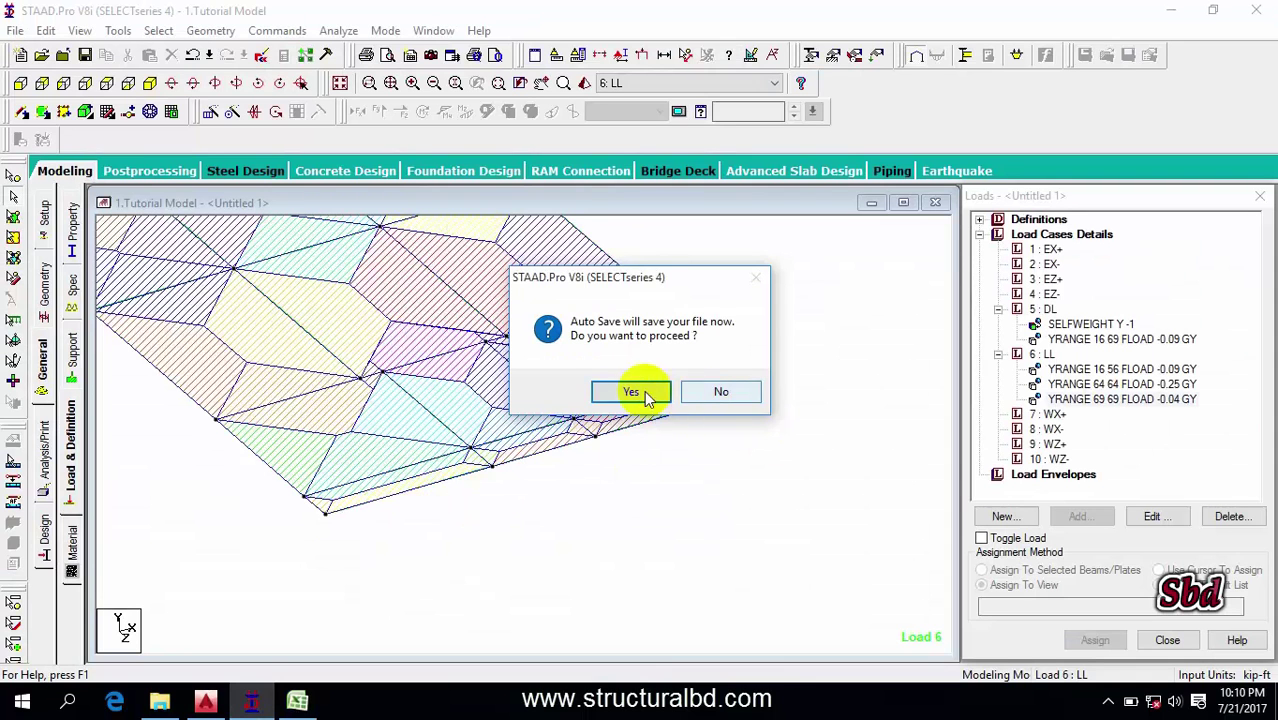
Switch to STAAD.Pro, accept the auto save and start a new YRANGE floor load in the DL case with a pressure of -.045 kip/ft2
click(647, 392)
click(518, 378)
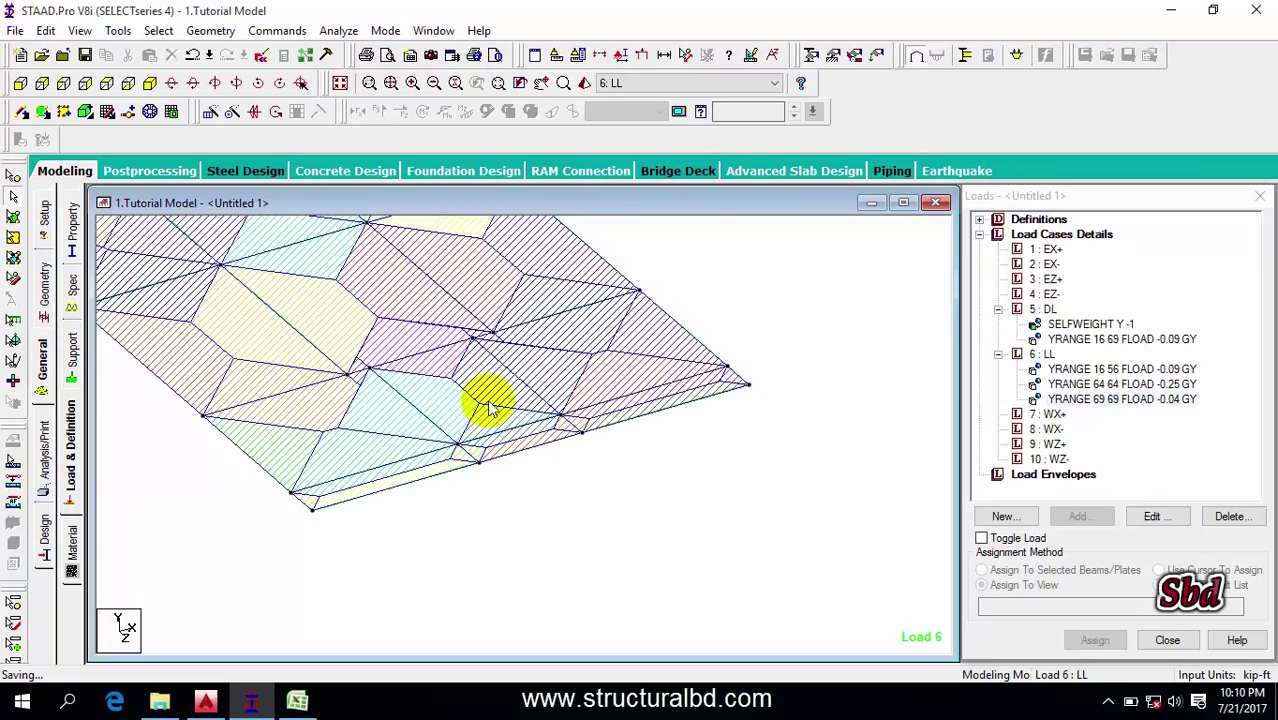
click(1043, 309)
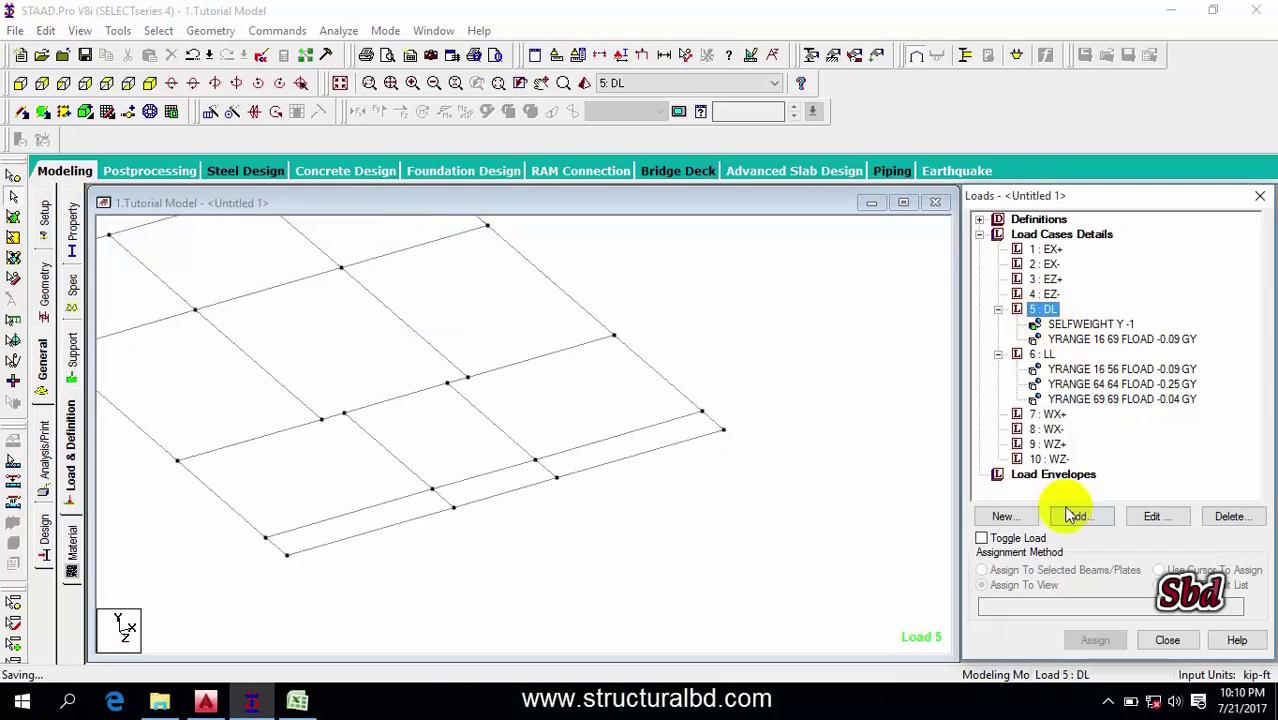
click(1082, 520)
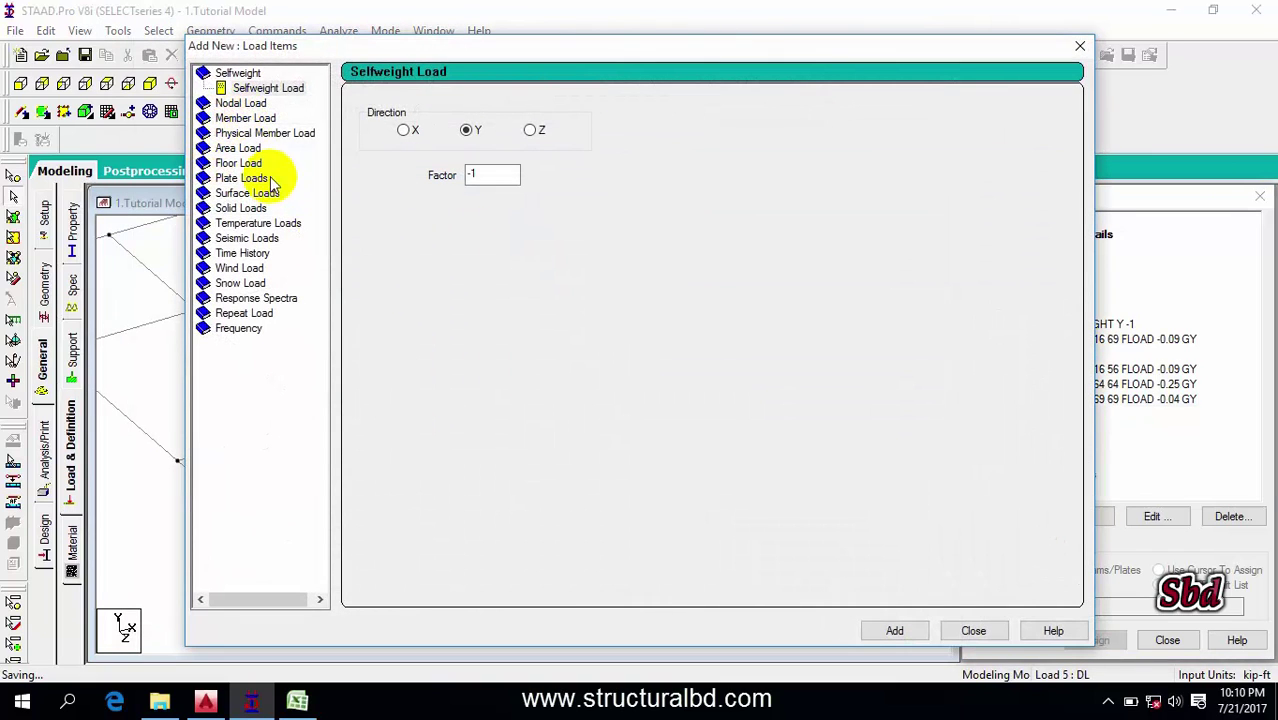
click(240, 164)
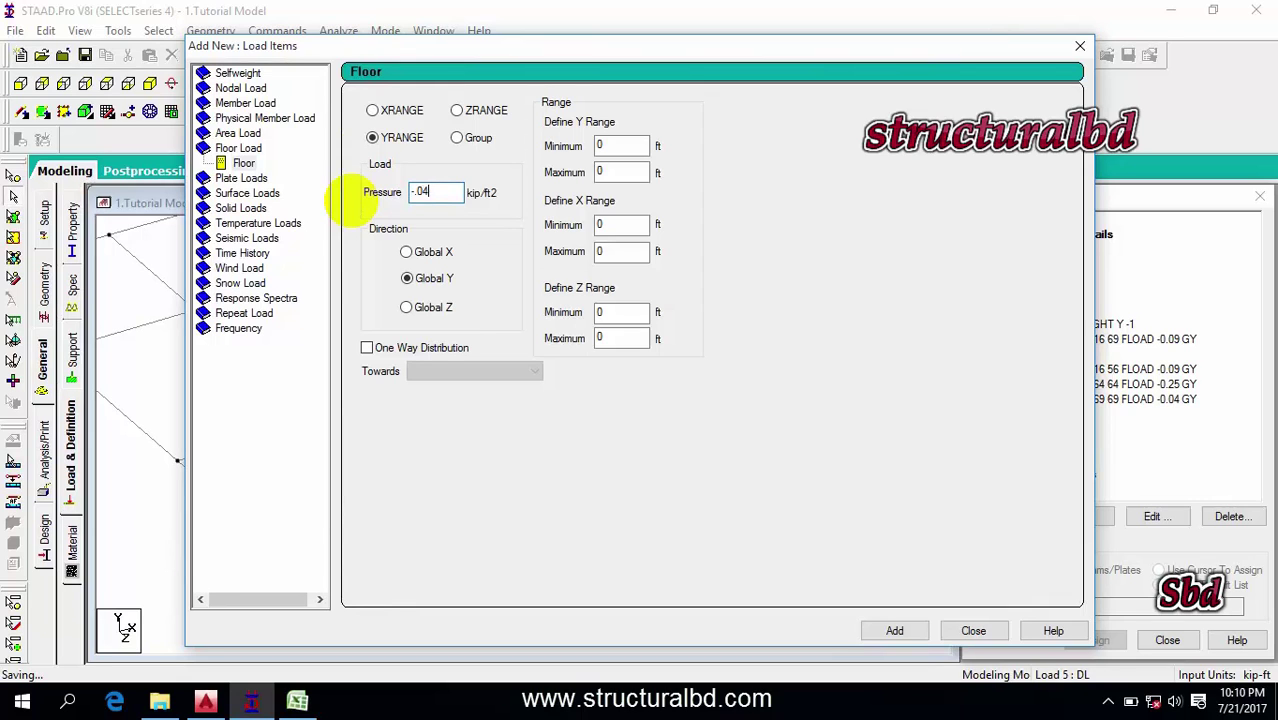
drag(384, 50, 740, 77)
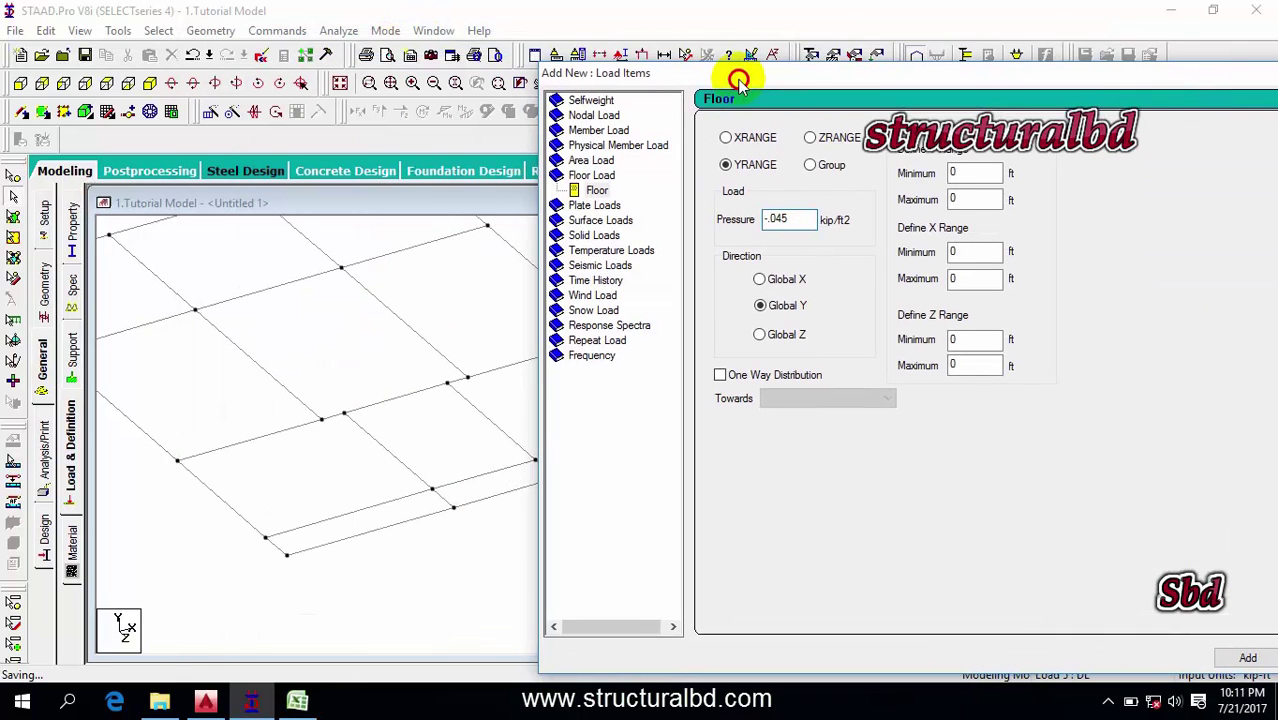
Set the floor load's Y range to a minimum of 16 ft and a maximum of 56 ft
click(965, 172)
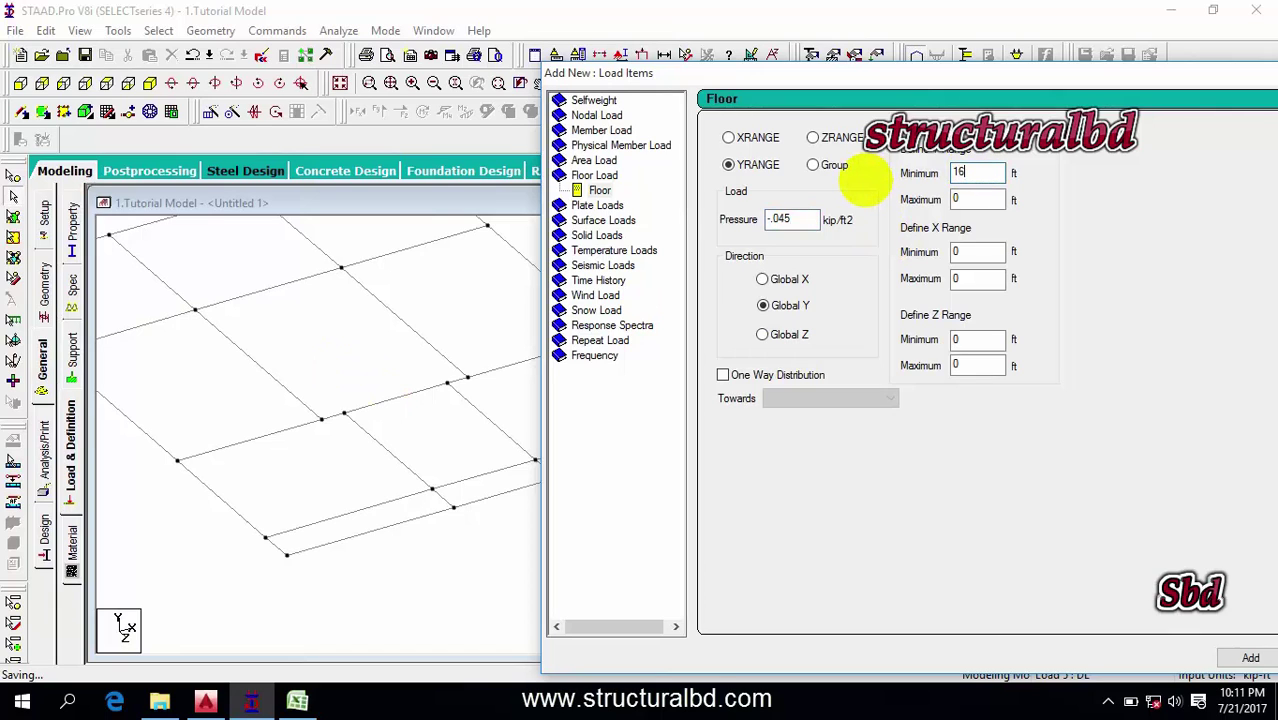
click(976, 199)
text(56)
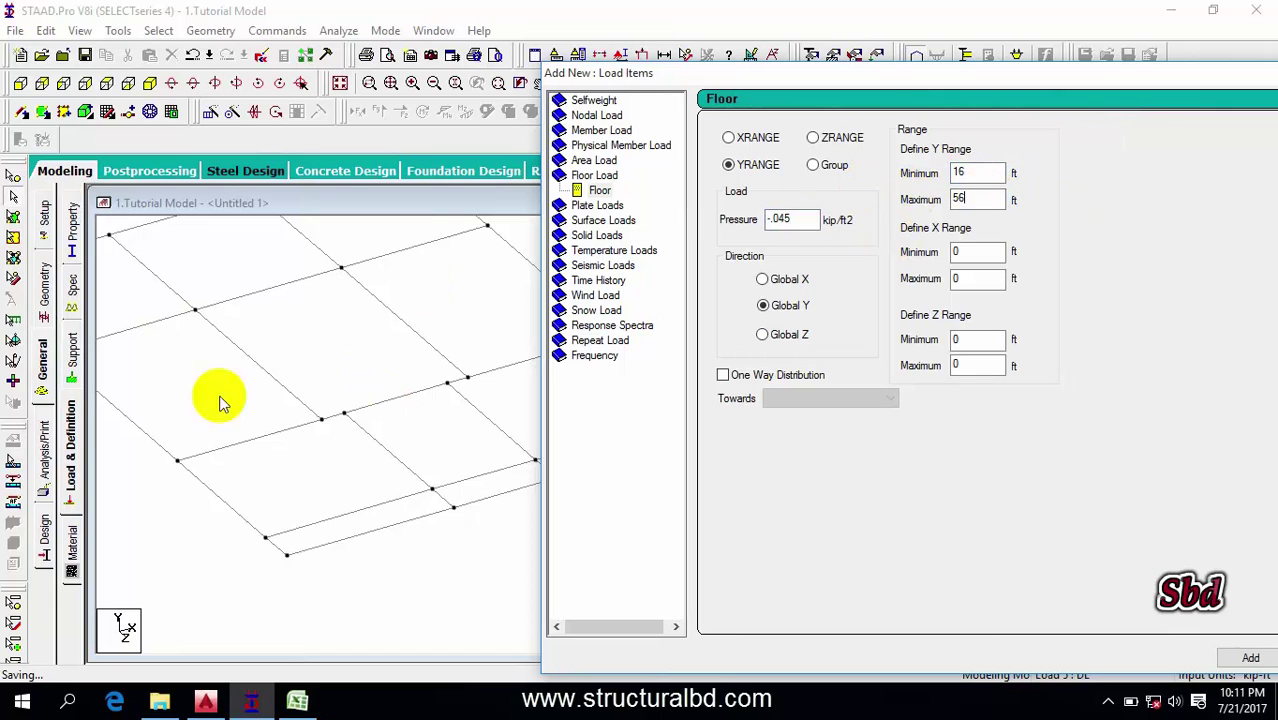
Look up the coordinates of nodes 86 and 97 at opposite corners of the stair bay
click(12, 182)
drag(391, 434, 245, 392)
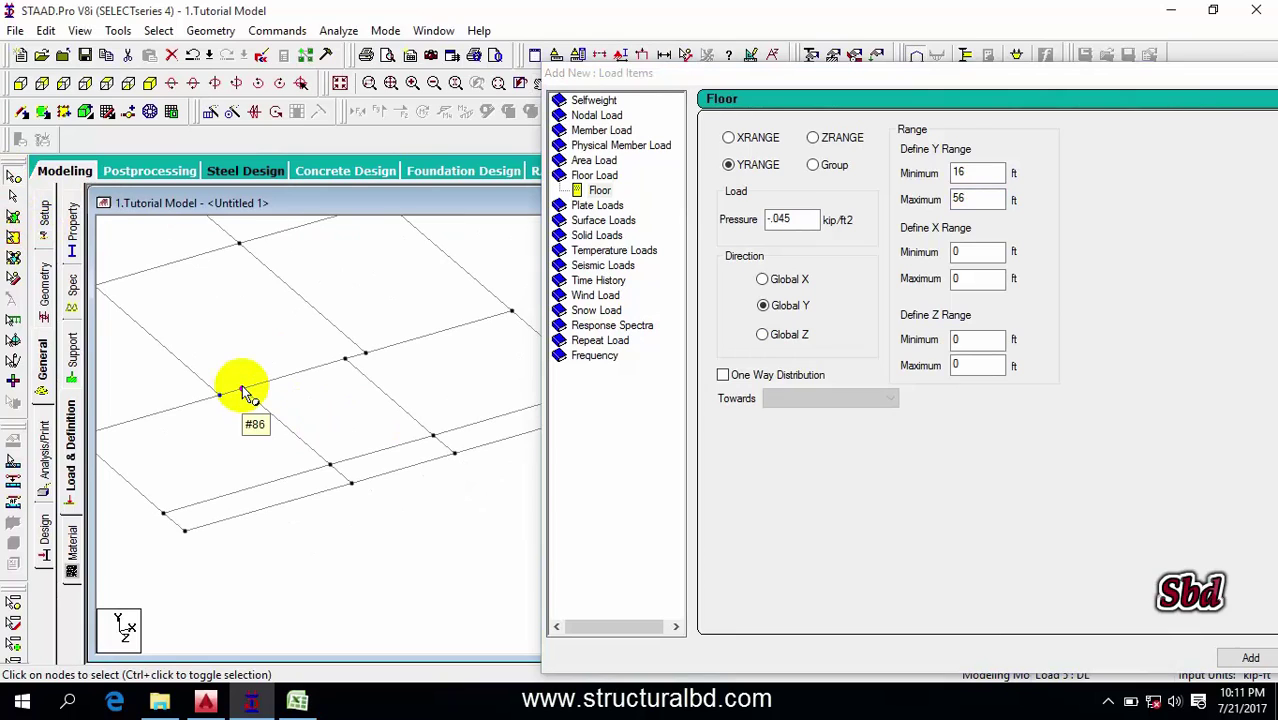
click(242, 387)
double_click(242, 387)
drag(642, 251, 616, 348)
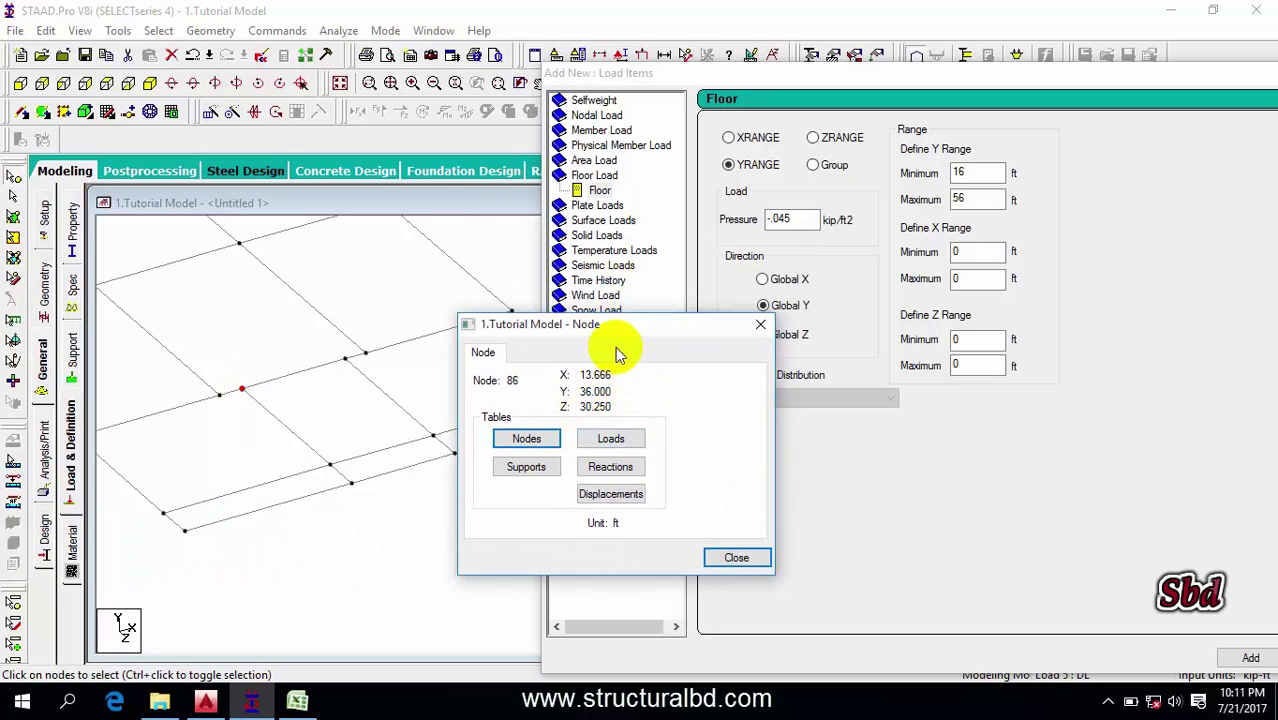
drag(630, 330, 874, 344)
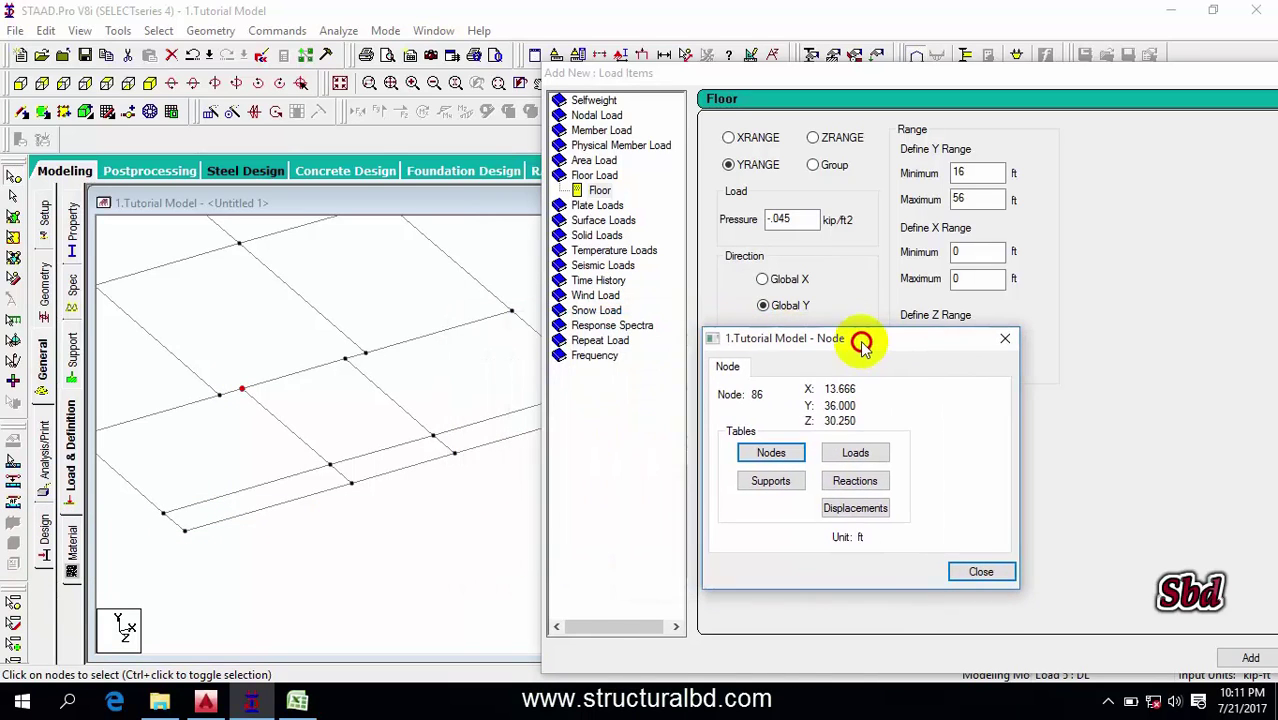
click(455, 457)
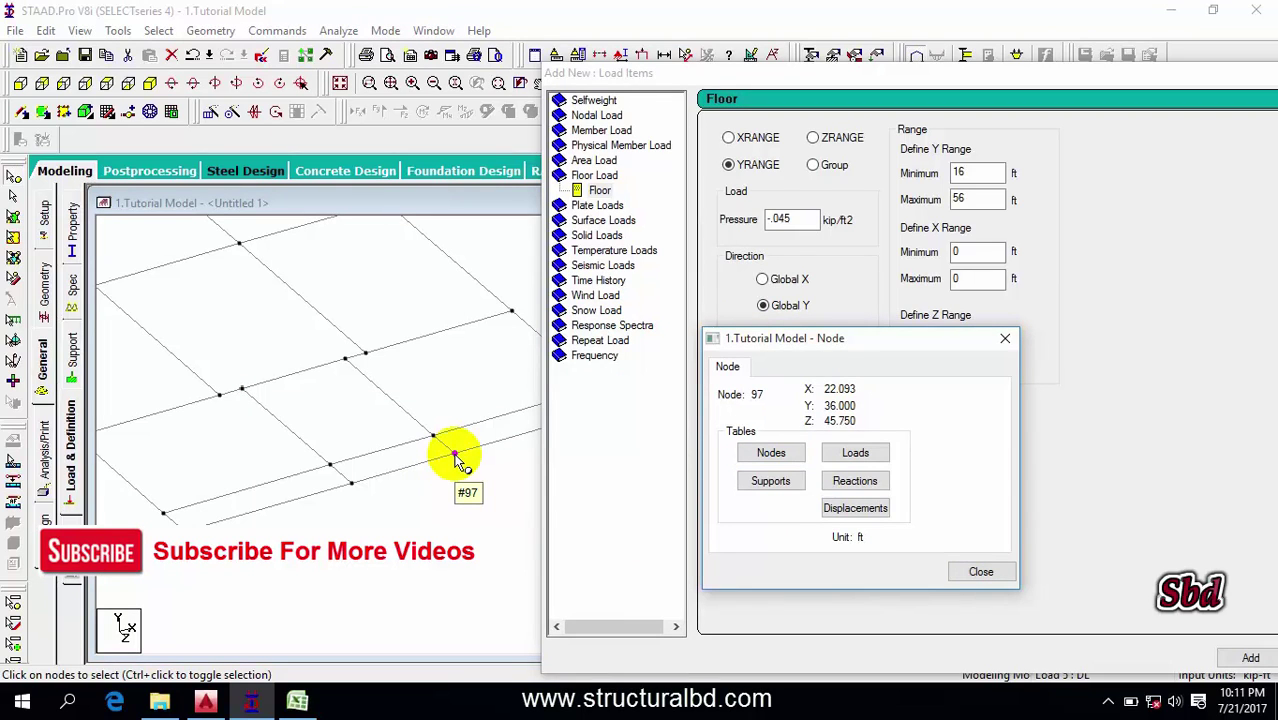
click(242, 391)
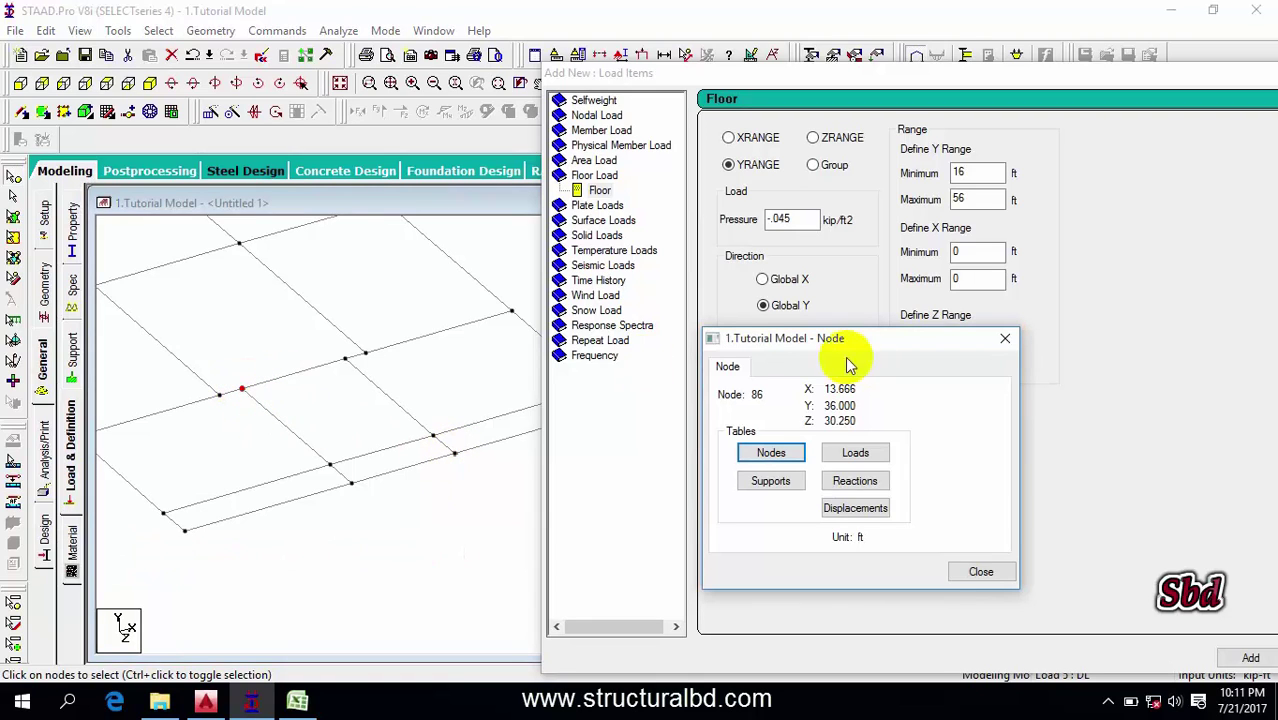
Set the floor load's minimum X to 13.666 ft and minimum Z to 30.25 ft from node 86
drag(785, 338, 546, 335)
double_click(962, 252)
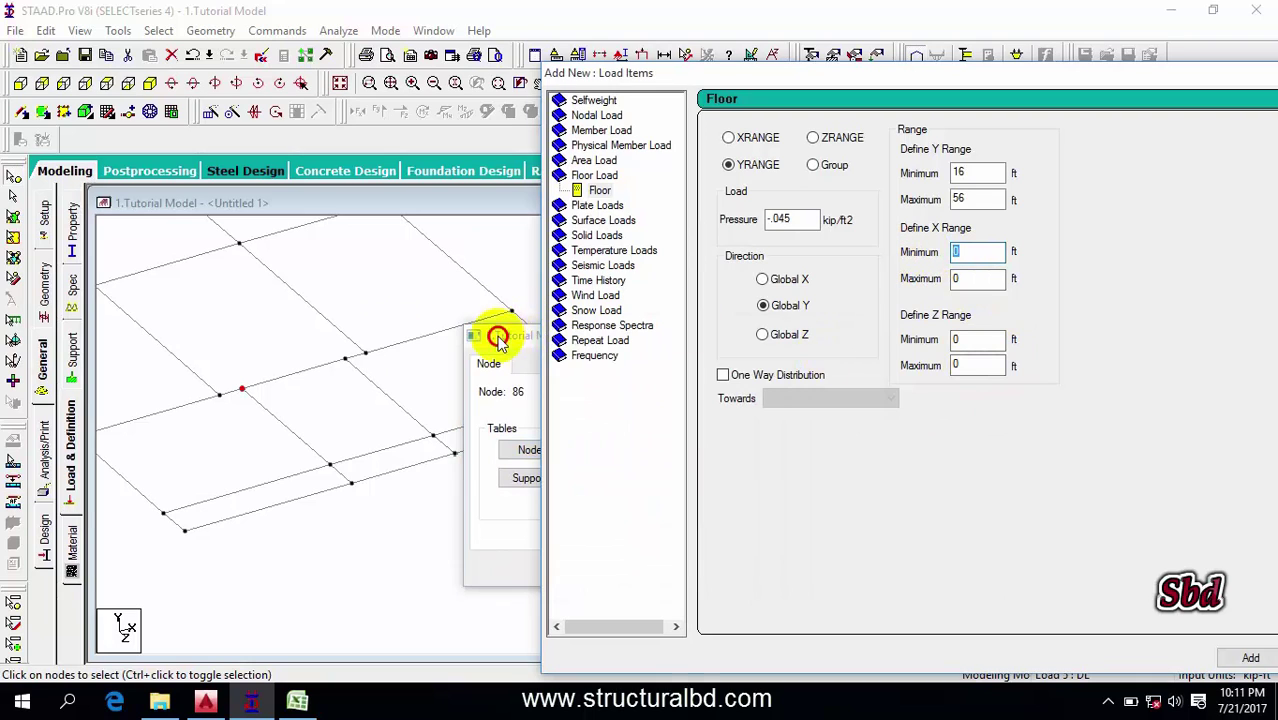
drag(499, 336, 196, 323)
double_click(961, 250)
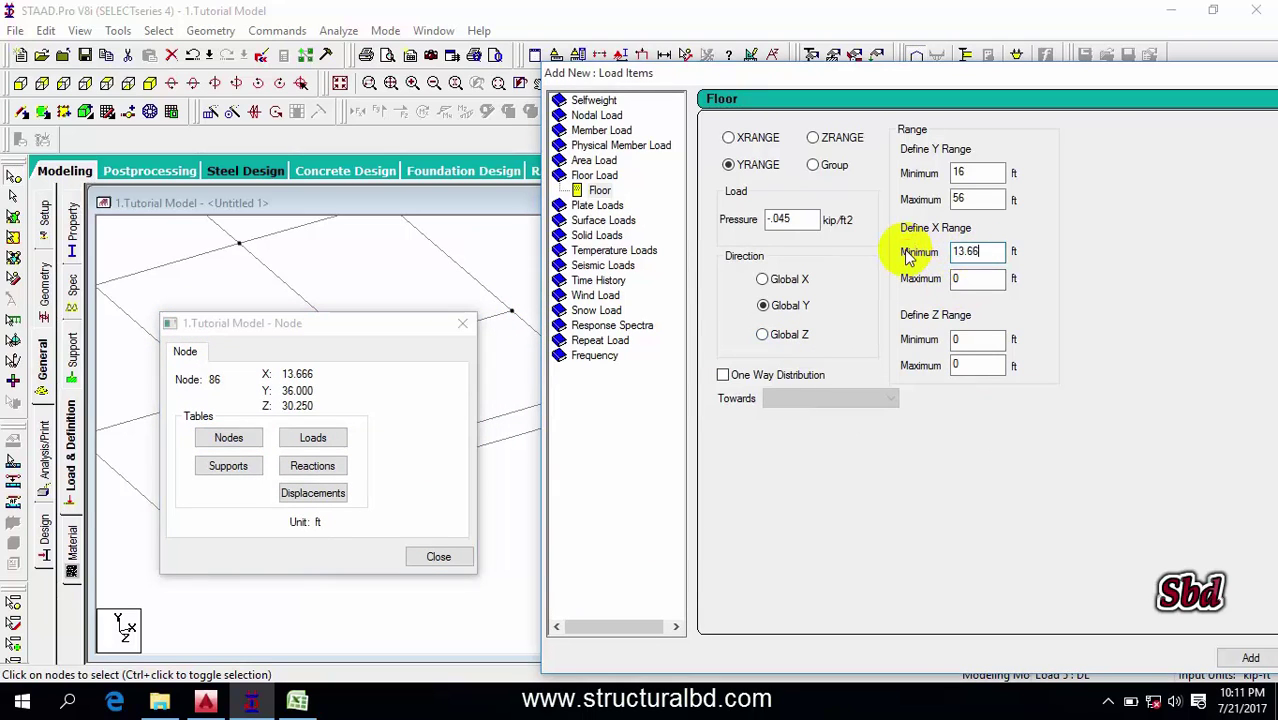
drag(379, 327, 291, 320)
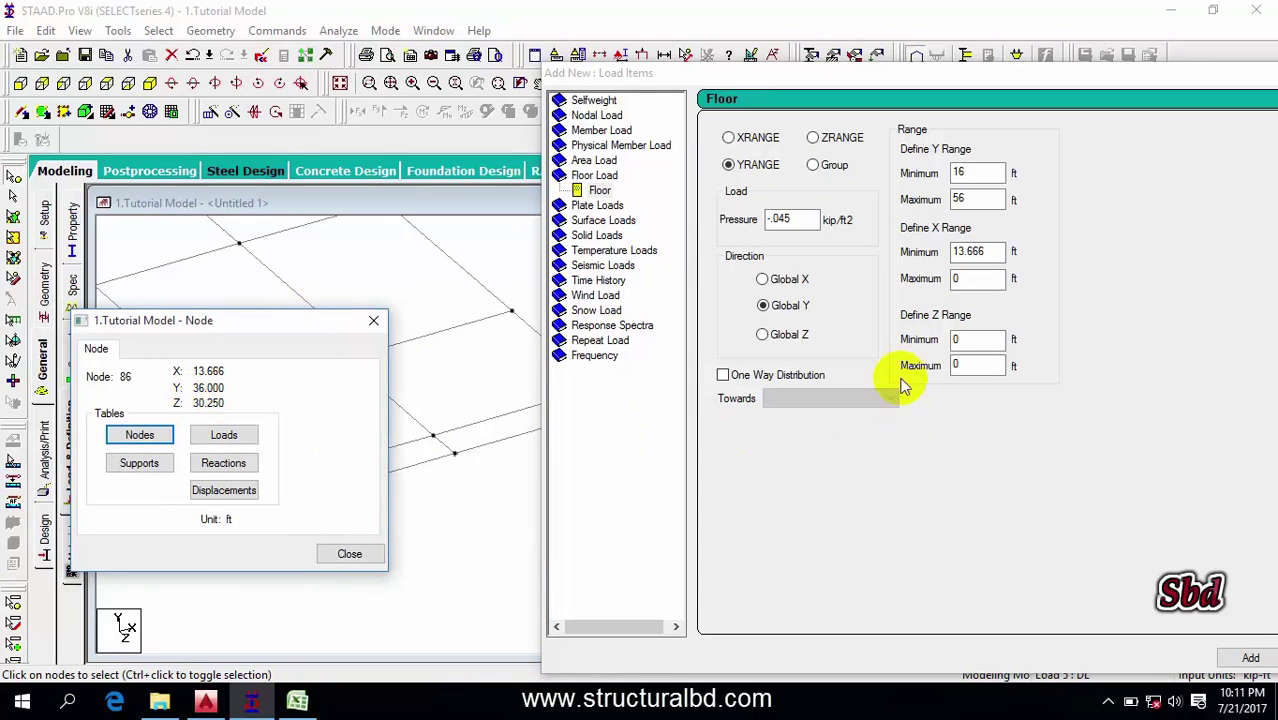
double_click(961, 340)
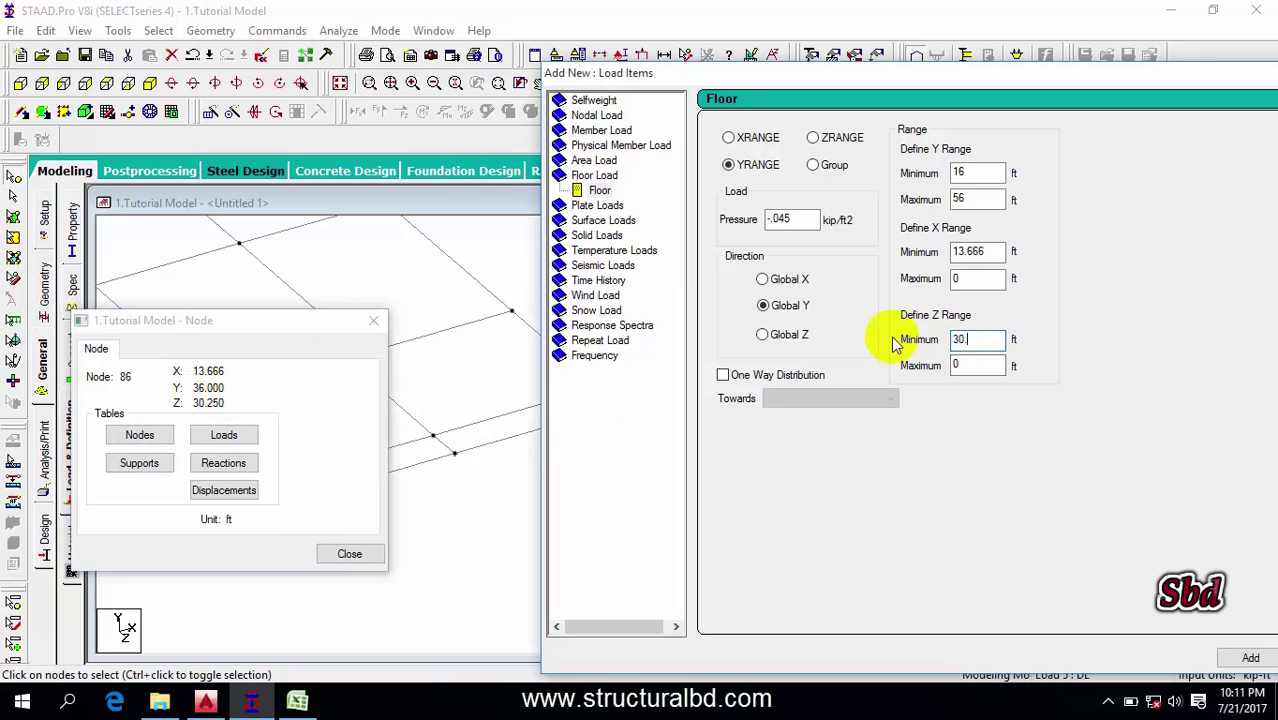
text(30.25)
Set the floor load's maximum X to 22.093 ft and maximum Z to 45.75 ft from node 97
drag(310, 318, 370, 308)
click(454, 457)
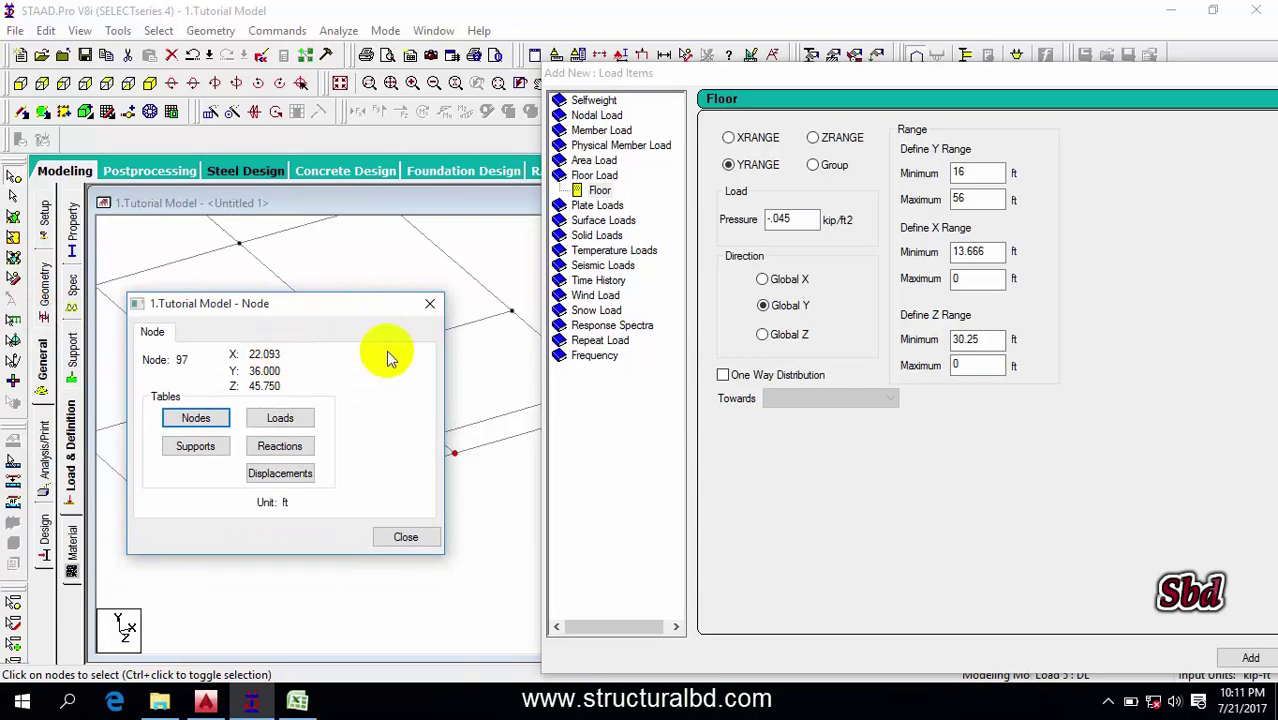
click(968, 282)
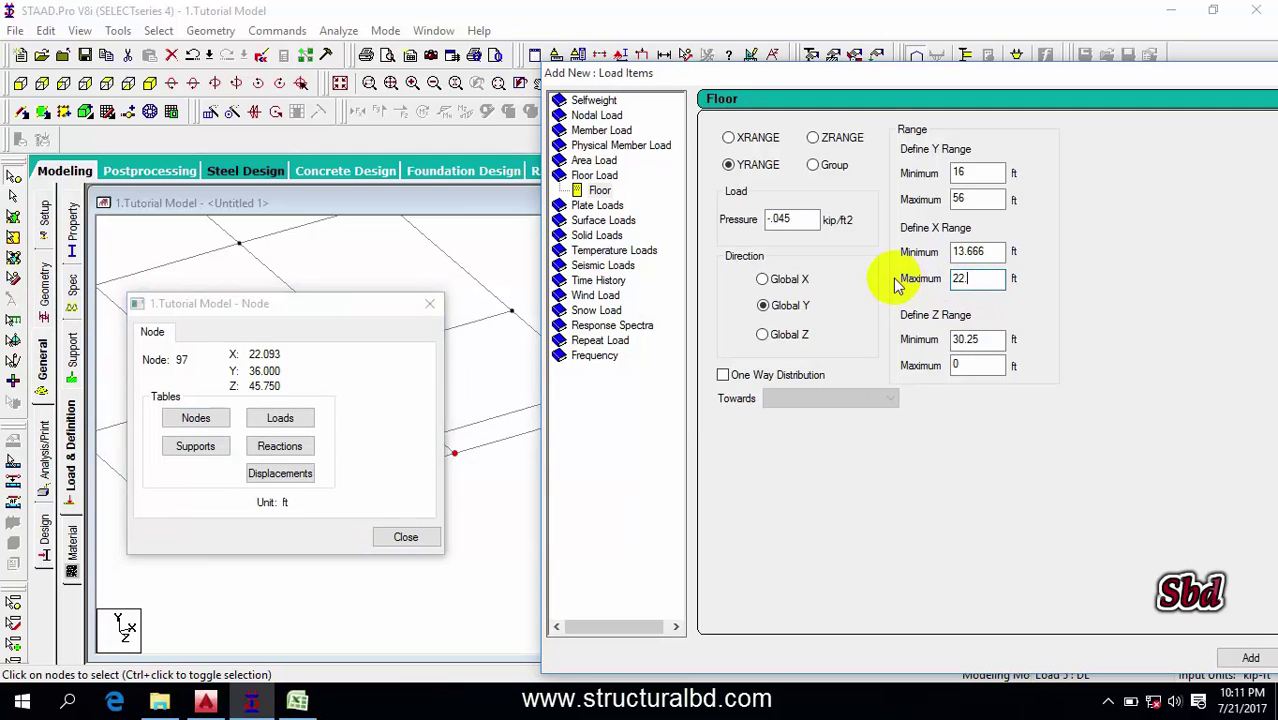
click(968, 366)
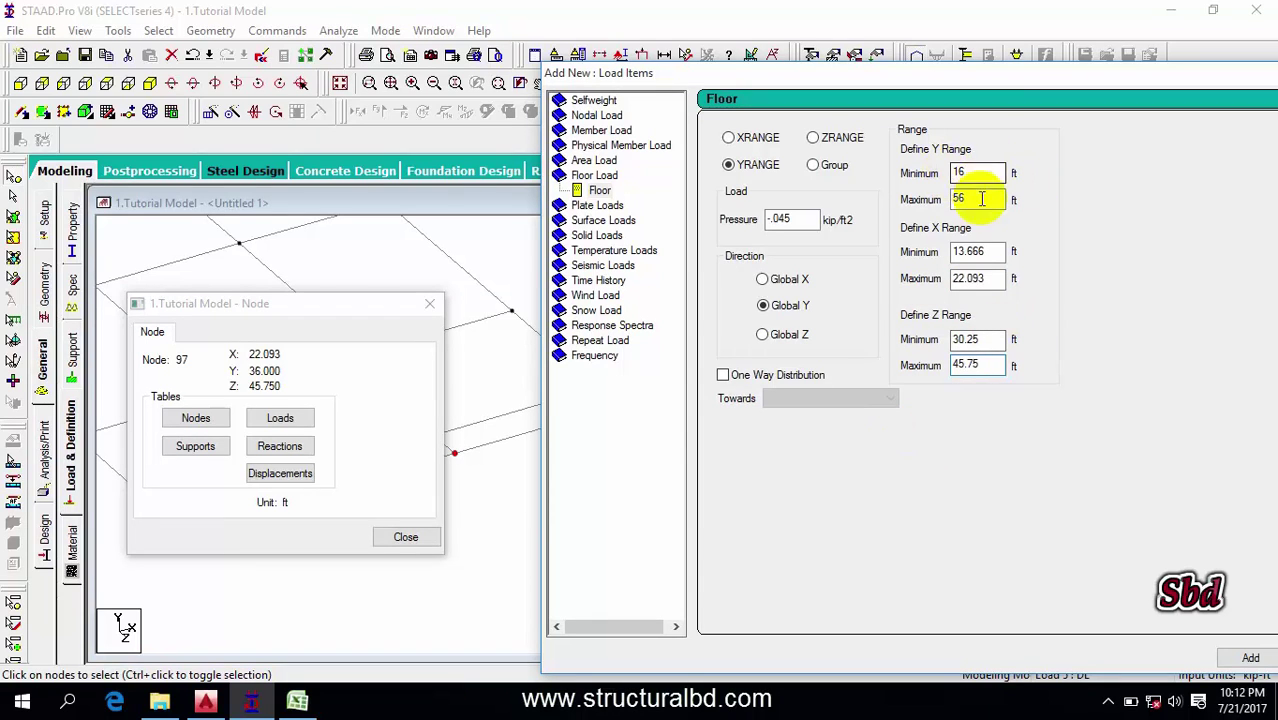
Close the node information and add the stair bay floor load to the DL case
click(405, 537)
drag(685, 76, 386, 39)
click(951, 615)
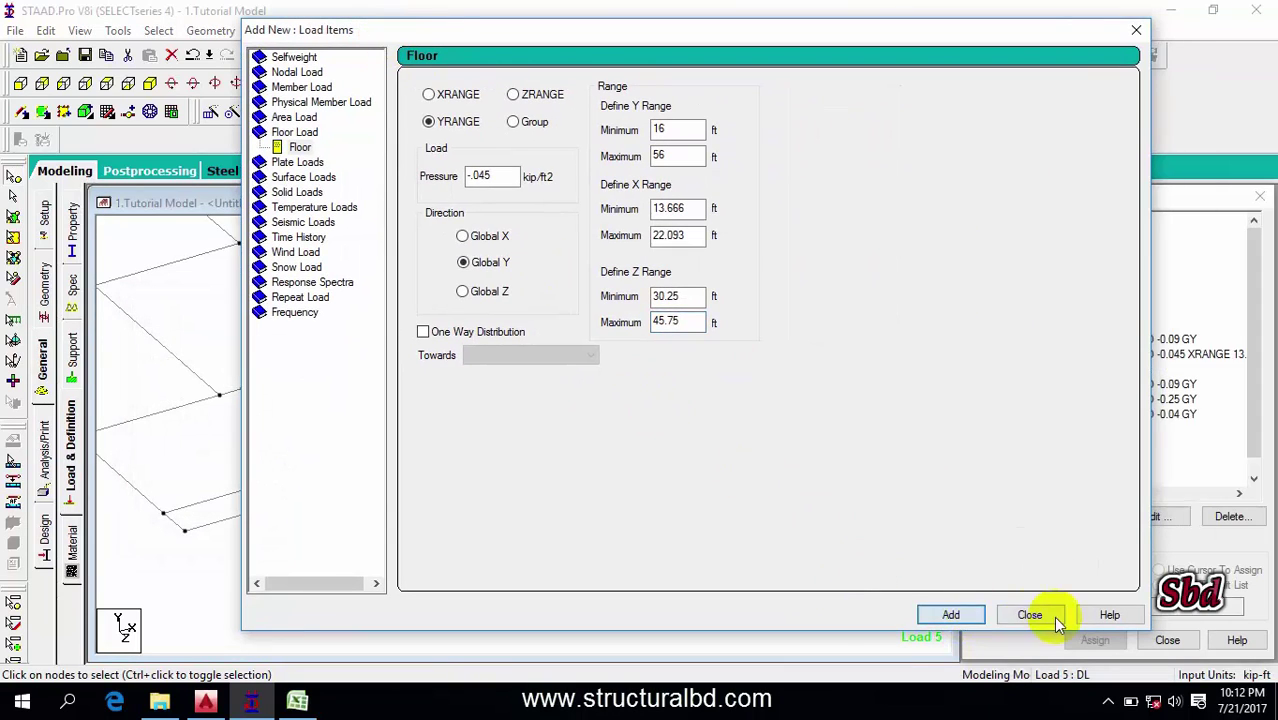
click(1038, 614)
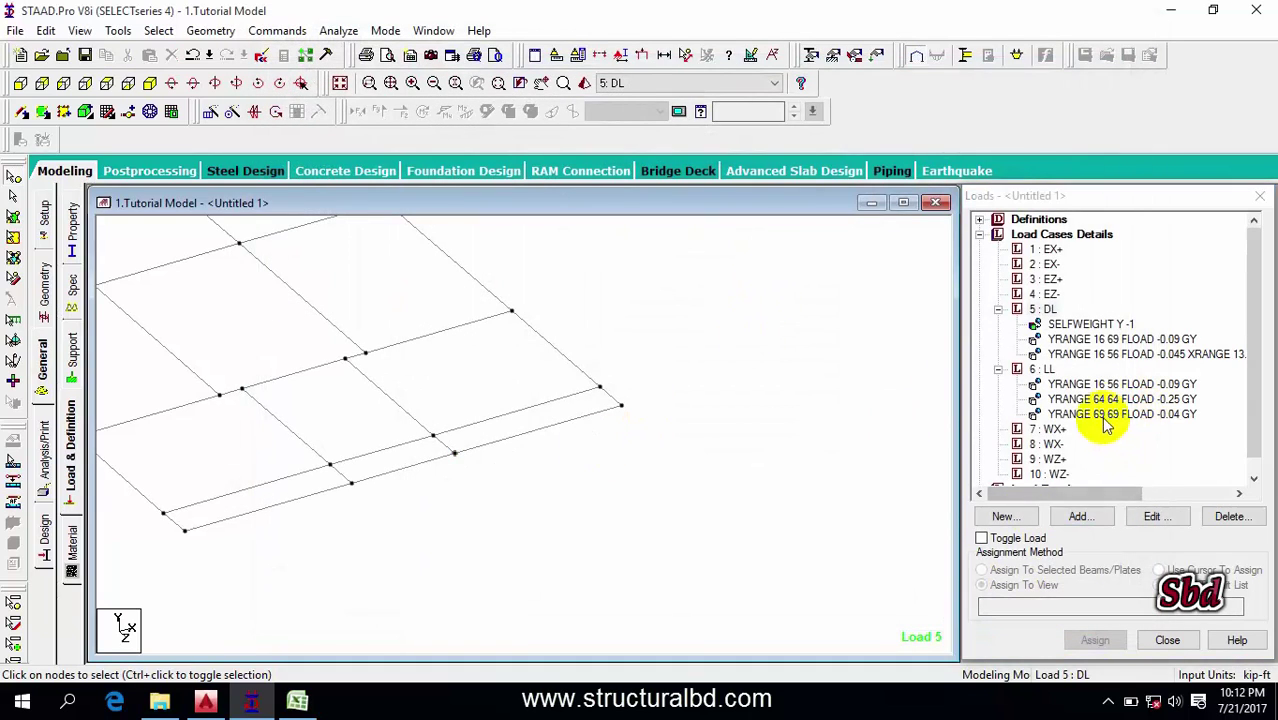
Display the LL floor load at Y 69, then the two DL floor loads on the whole structure
click(1118, 414)
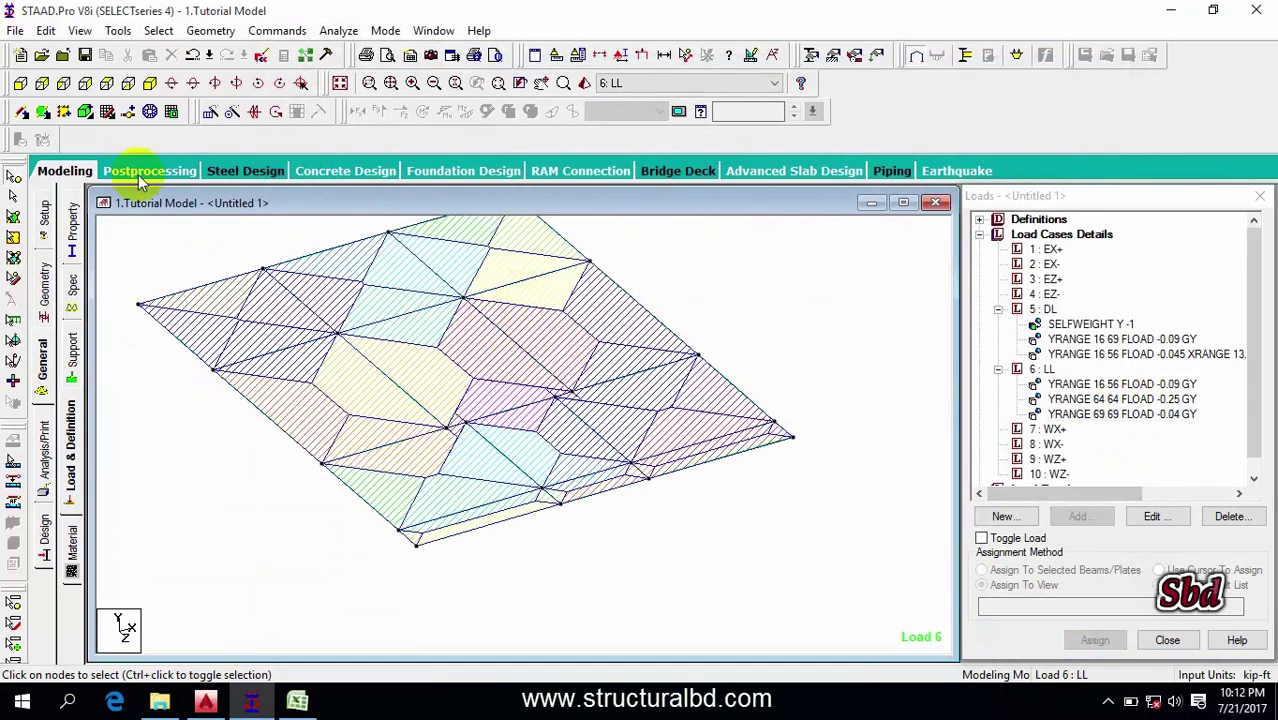
click(42, 84)
click(1122, 354)
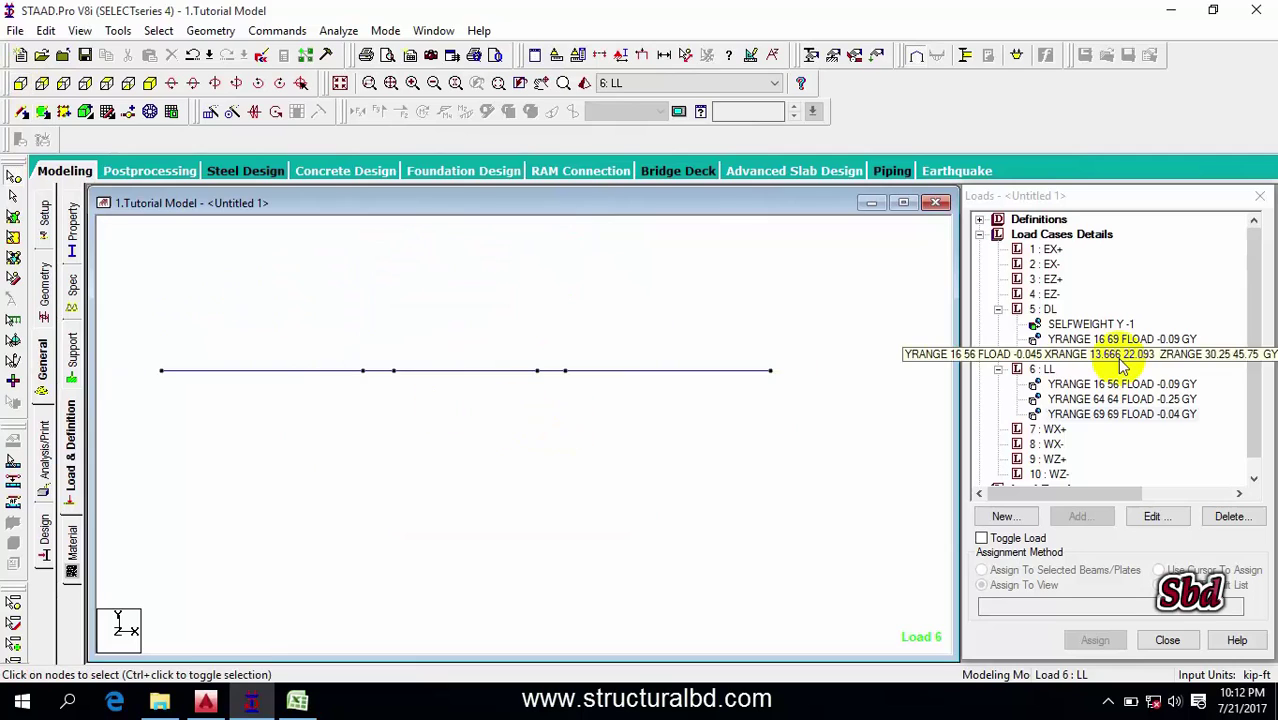
click(1128, 339)
click(1121, 353)
click(752, 374)
click(1124, 339)
click(1135, 354)
Review the stair bay floor load's pressure and ranges in the DL case without changing them
double_click(1140, 356)
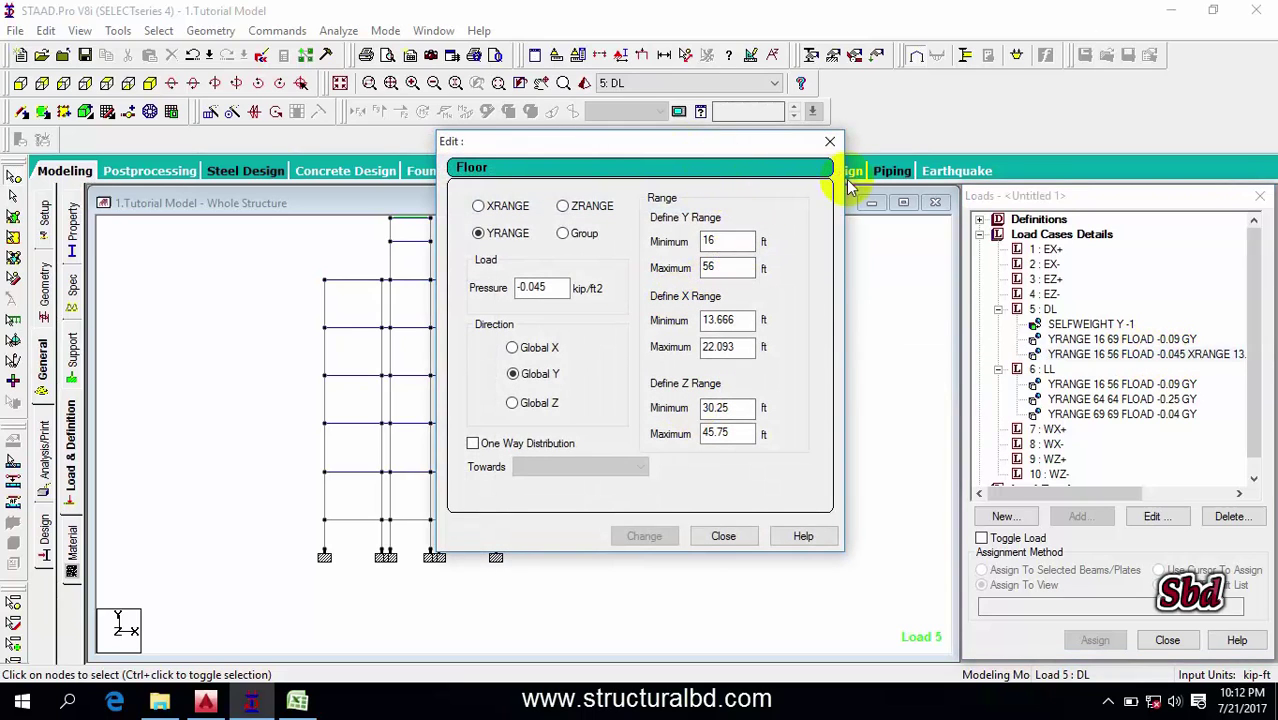
click(830, 141)
click(442, 328)
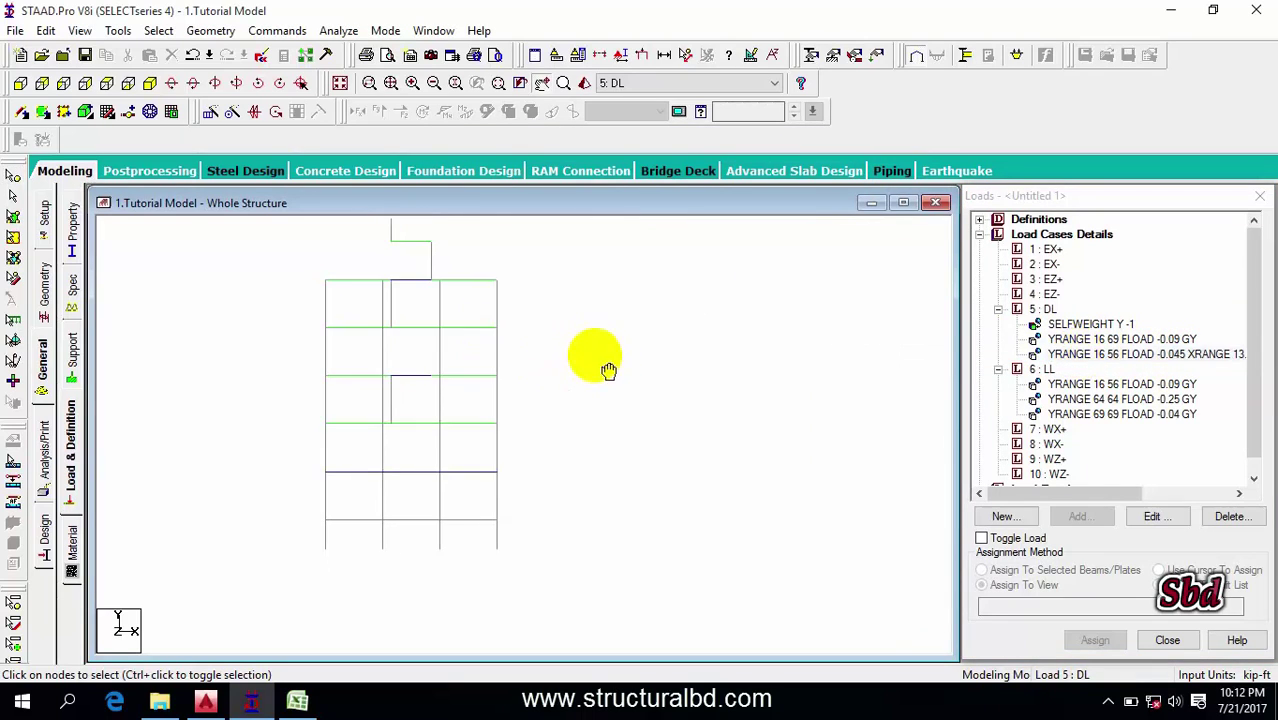
click(1138, 356)
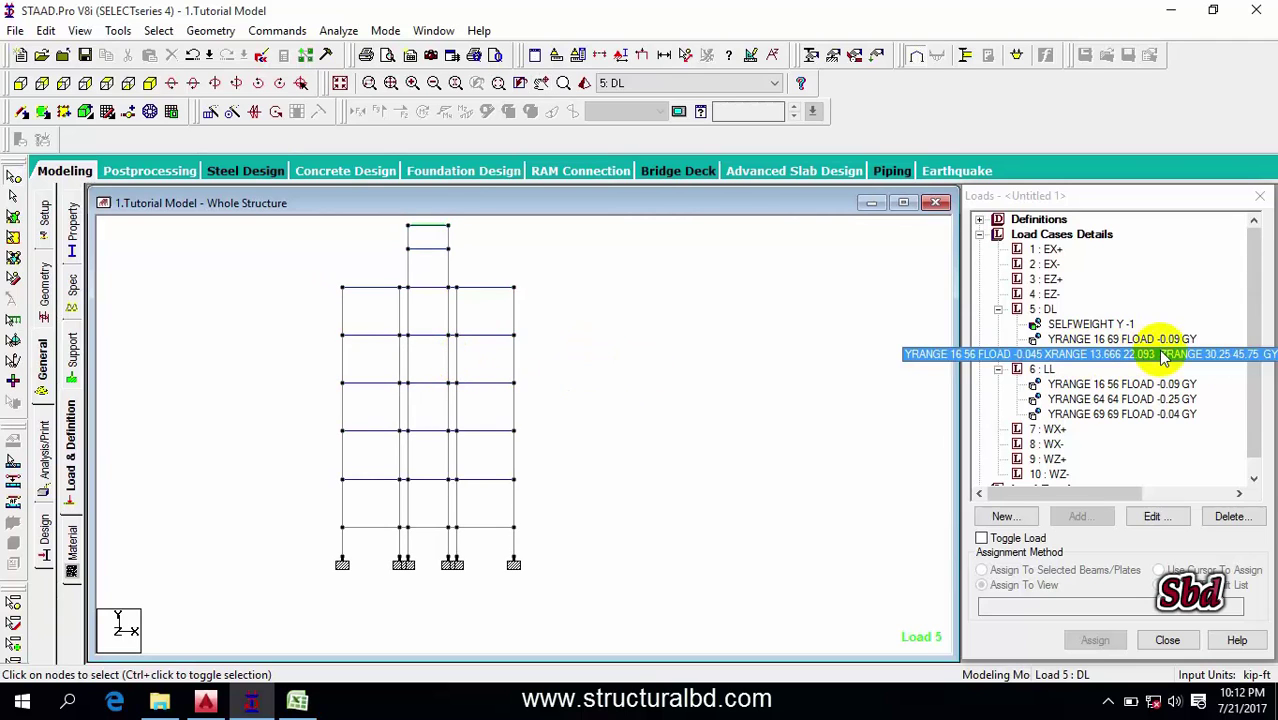
double_click(1155, 356)
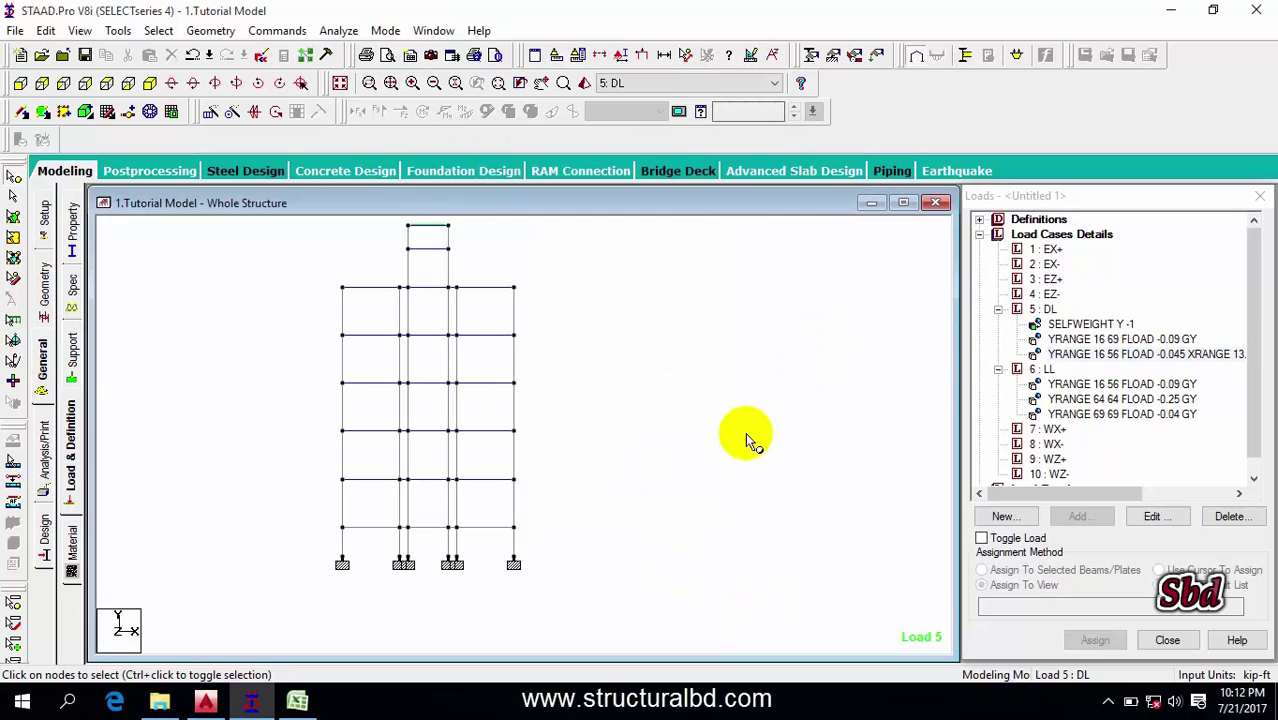
click(723, 536)
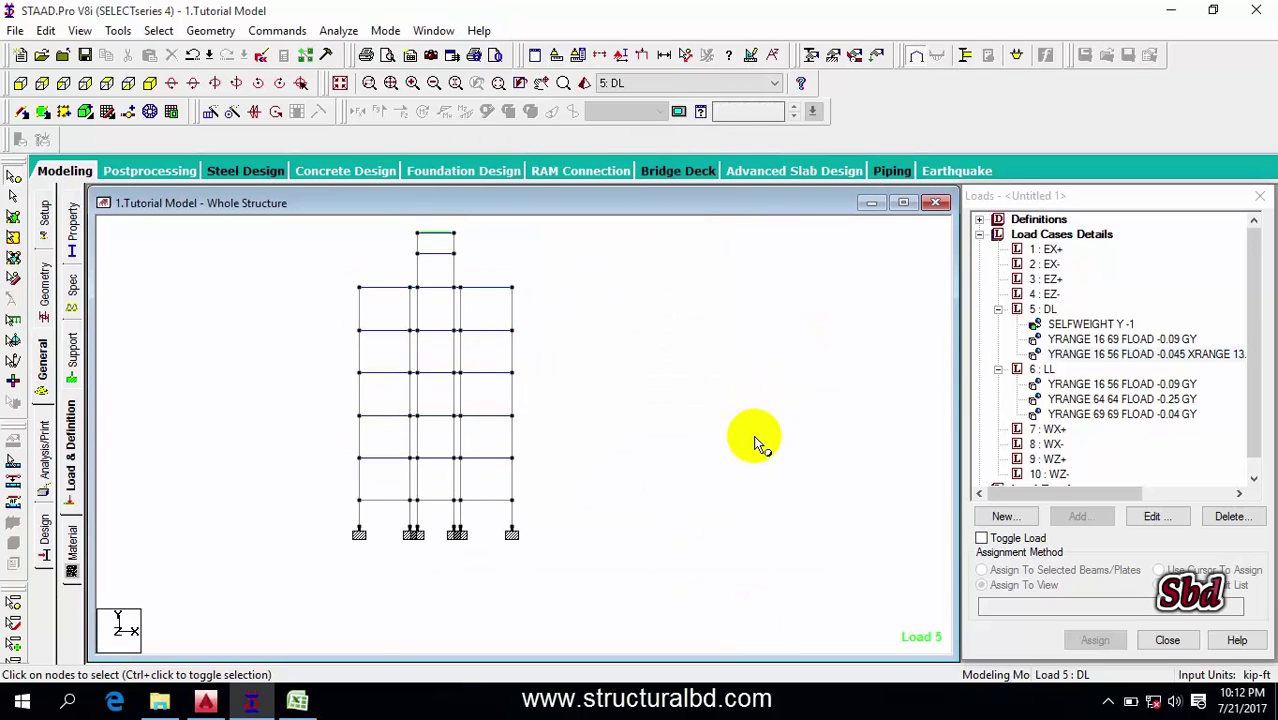
Check the floor plan in AutoCAD, then switch to Excel and start a formula in cell G14
click(205, 700)
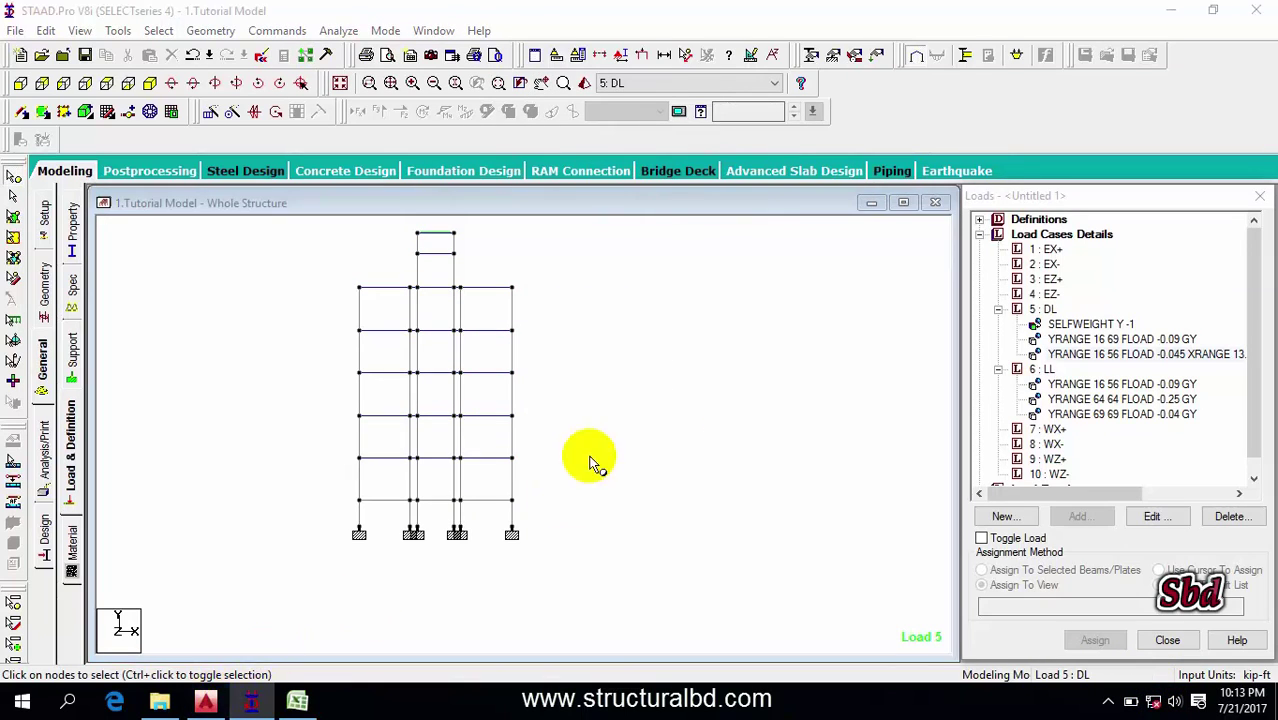
scroll(413, 338, up, 6)
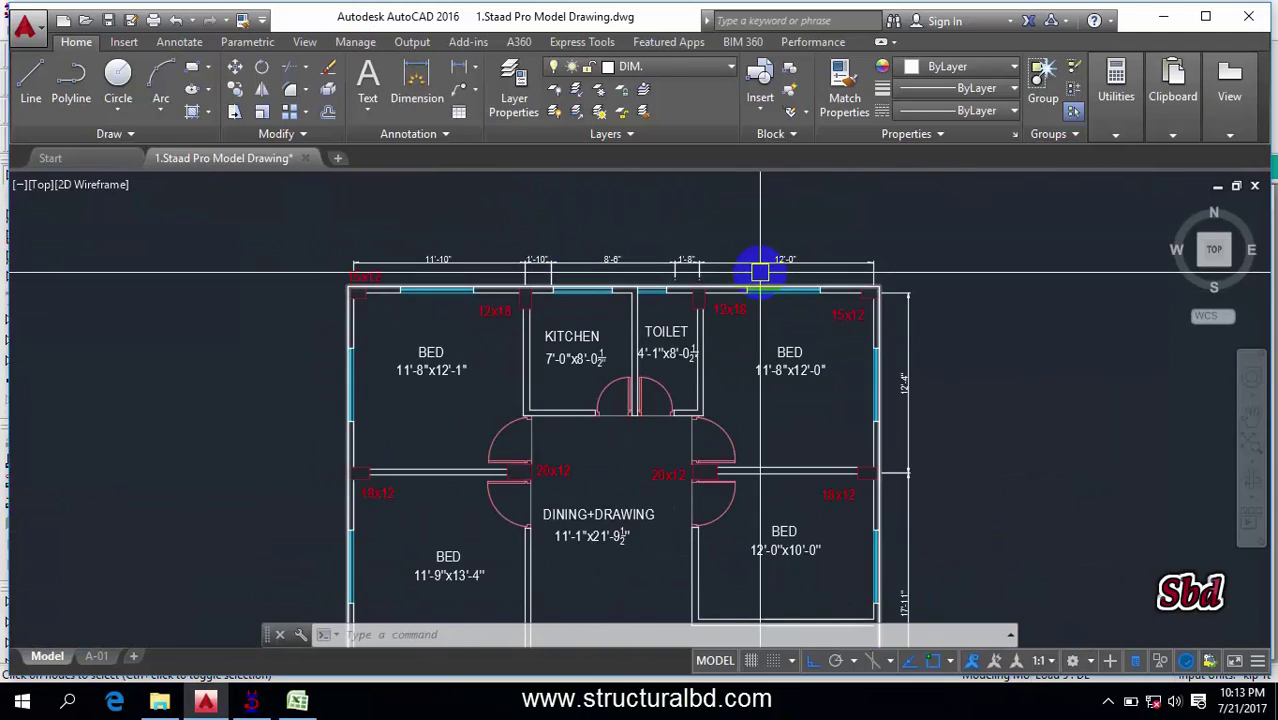
scroll(766, 376, down, 2)
scroll(536, 371, down, 5)
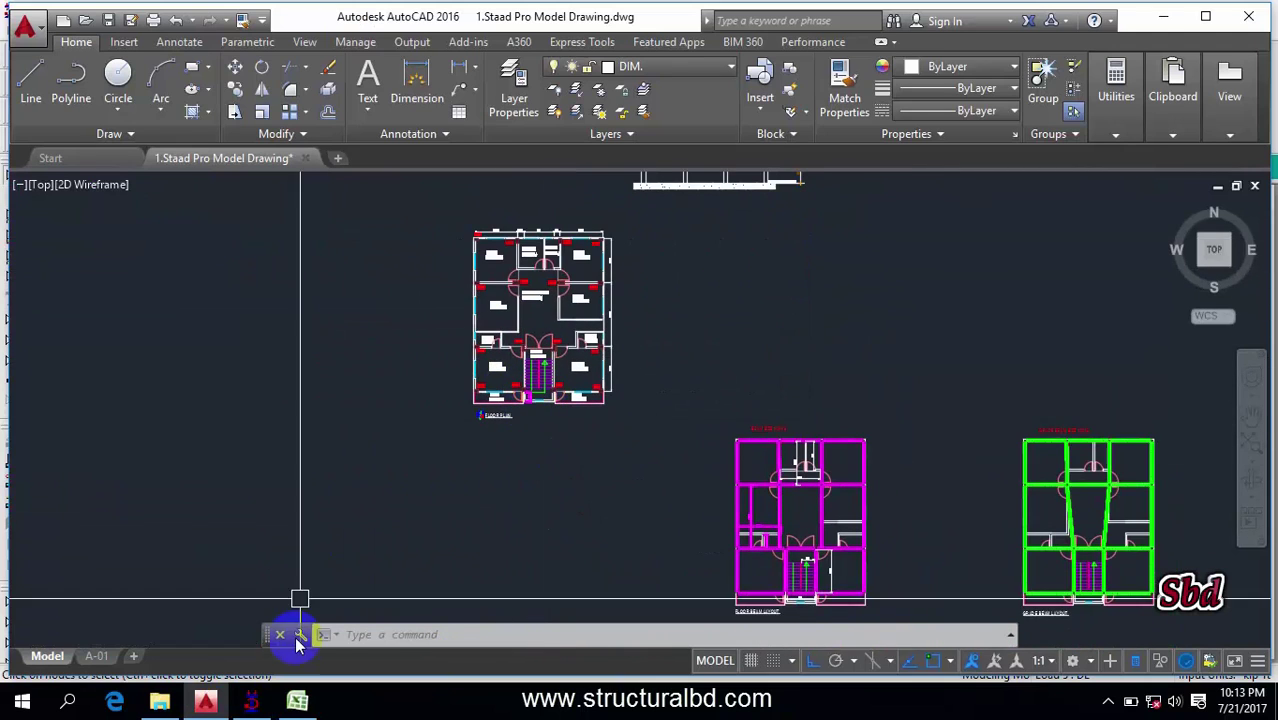
click(297, 700)
click(371, 408)
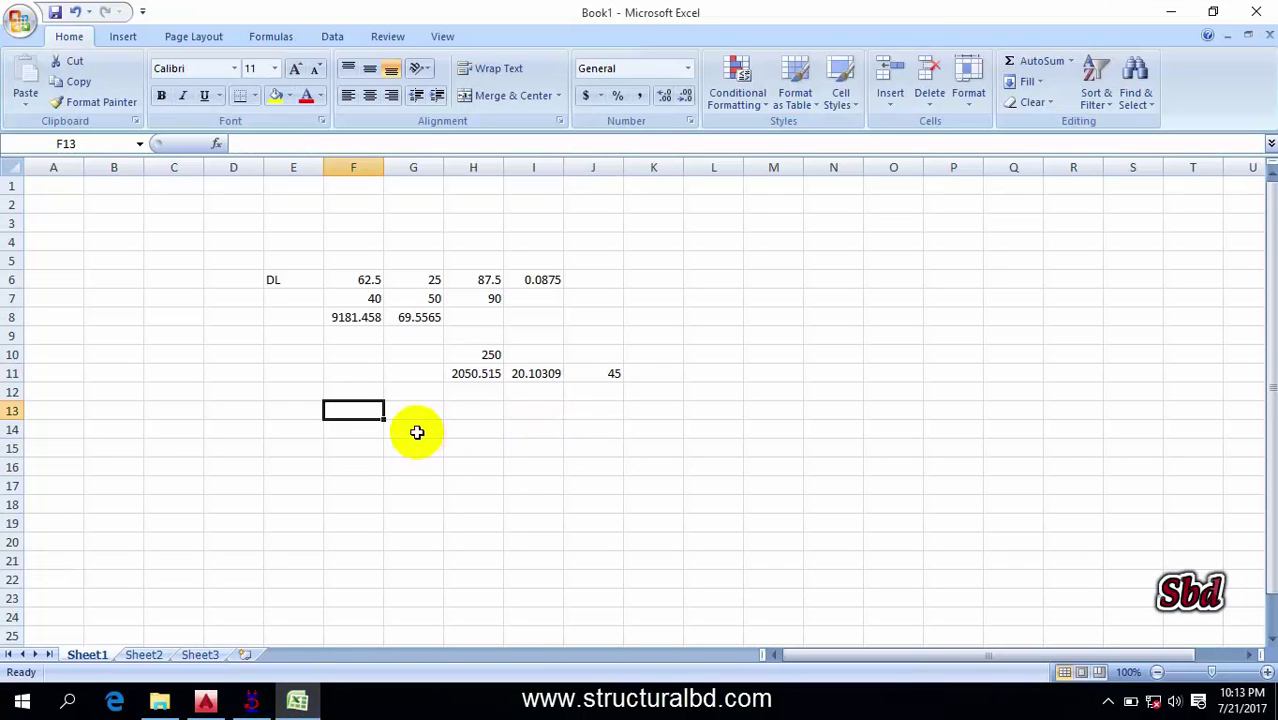
click(416, 431)
text(=)
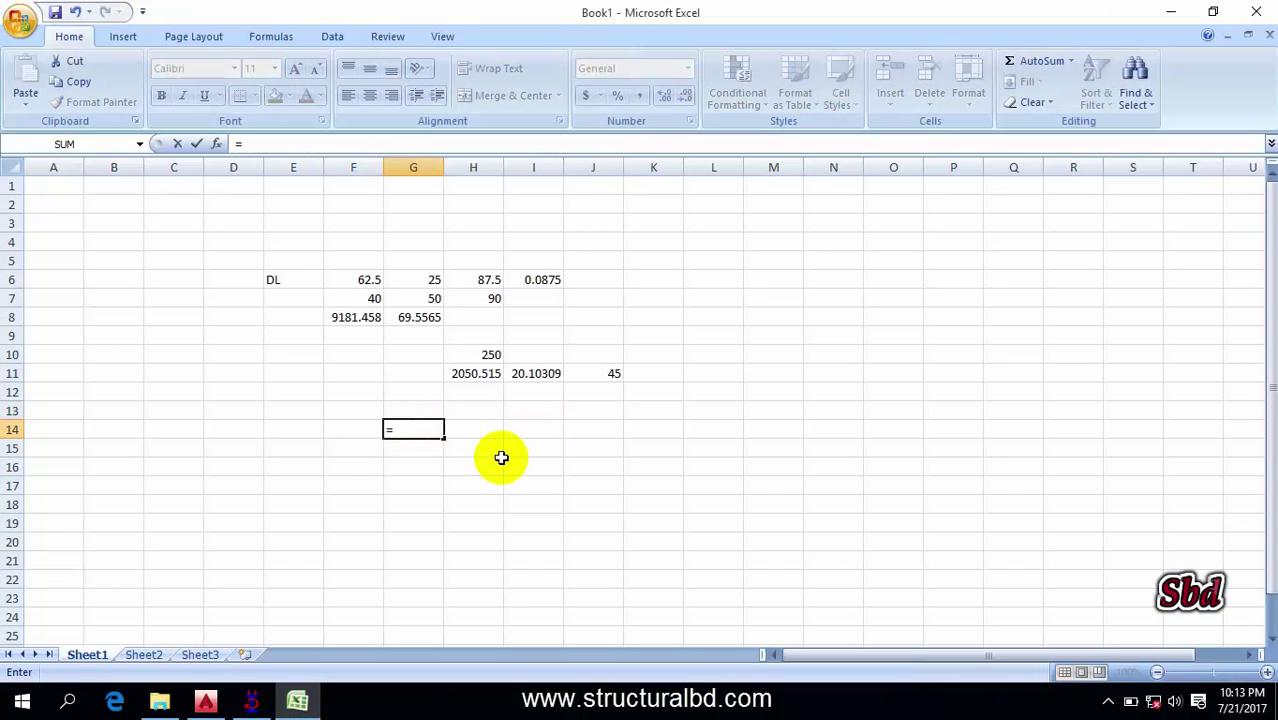
Check the beam size on the AutoCAD beam layout, then return to Excel and complete cell G14 as =8.5*.41*1*120
key(alt+Tab)
scroll(802, 456, down, 2)
scroll(853, 408, up, 6)
scroll(320, 365, down, 3)
scroll(330, 368, up, 5)
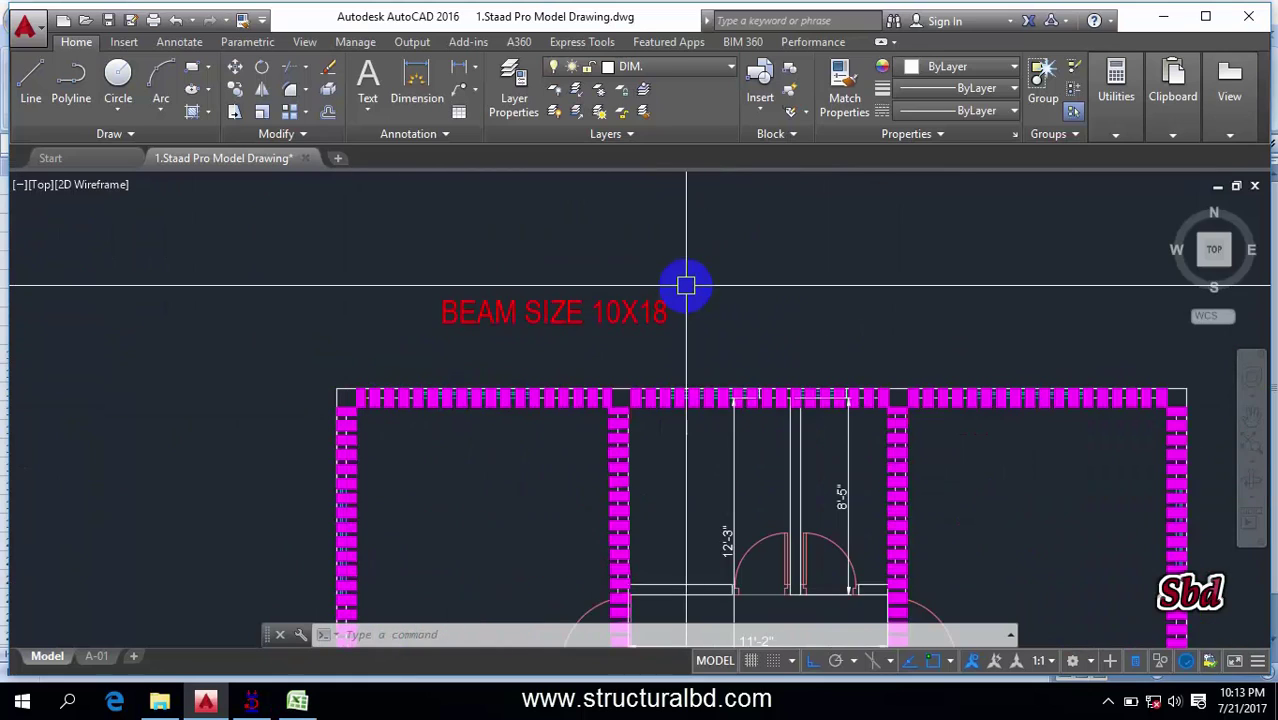
click(297, 700)
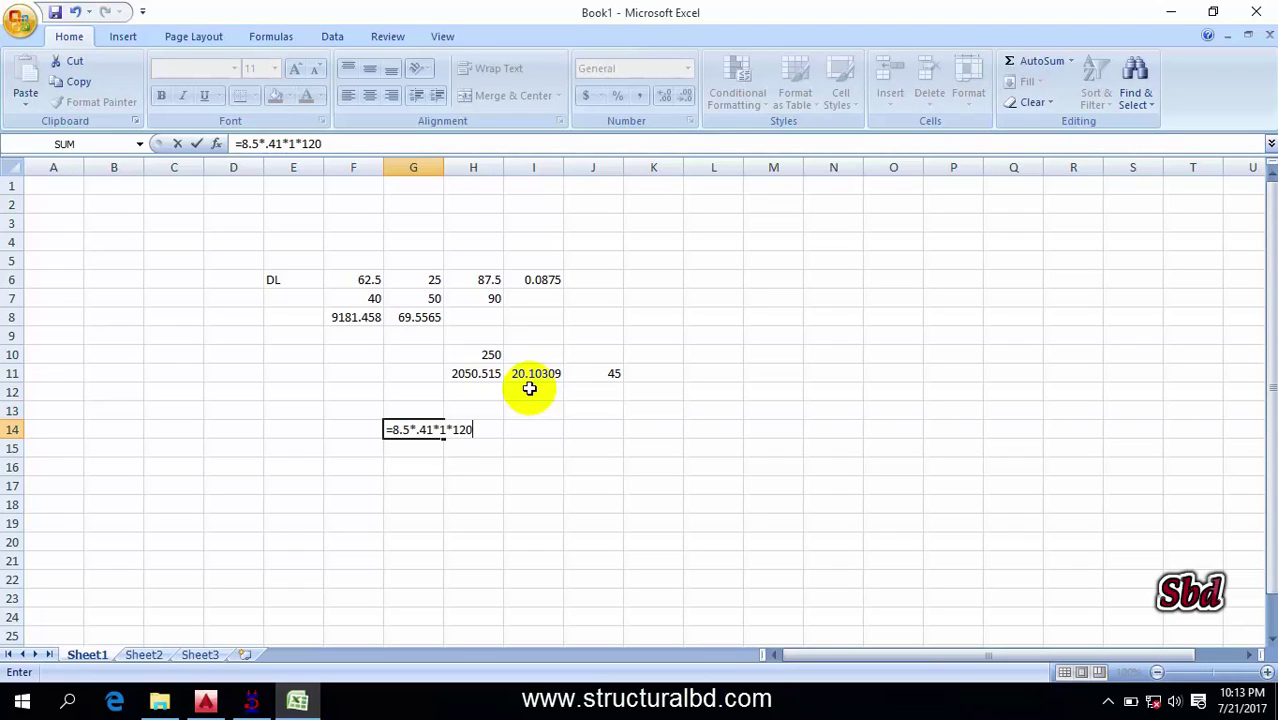
key(Return)
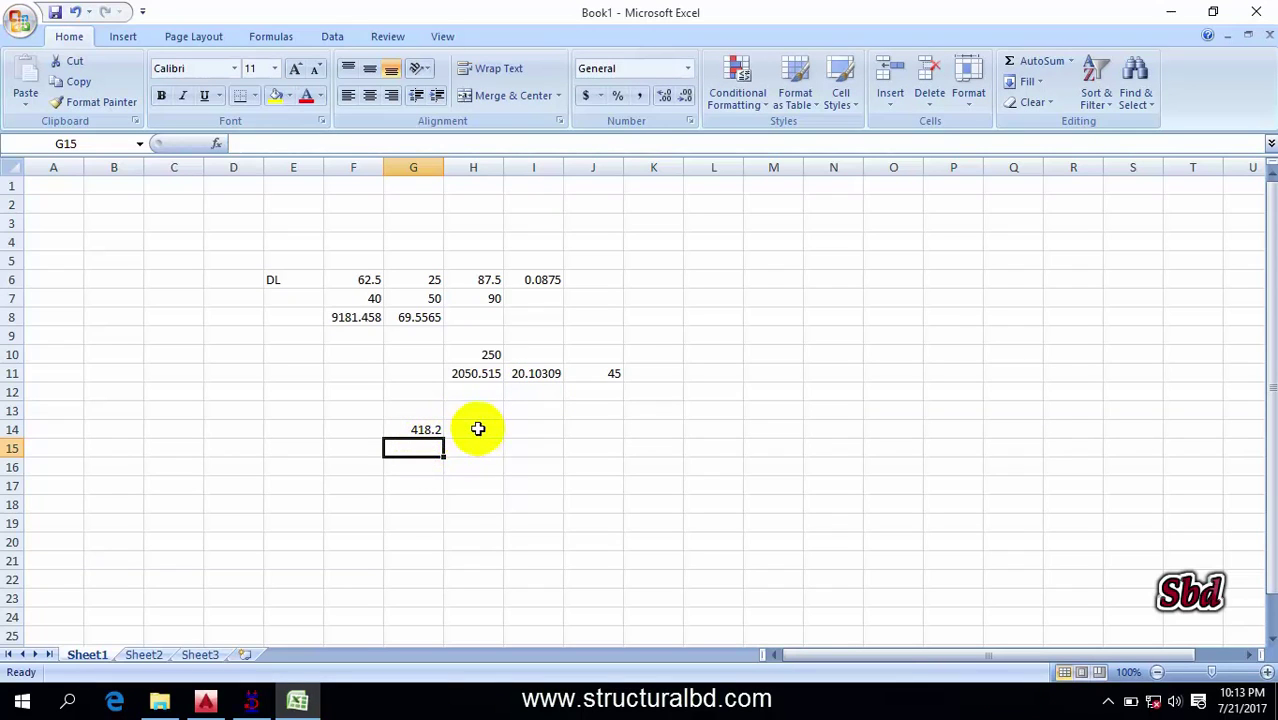
Switch to STAAD.Pro, select the five lowest beam levels in front view and display only them in the active window
click(251, 700)
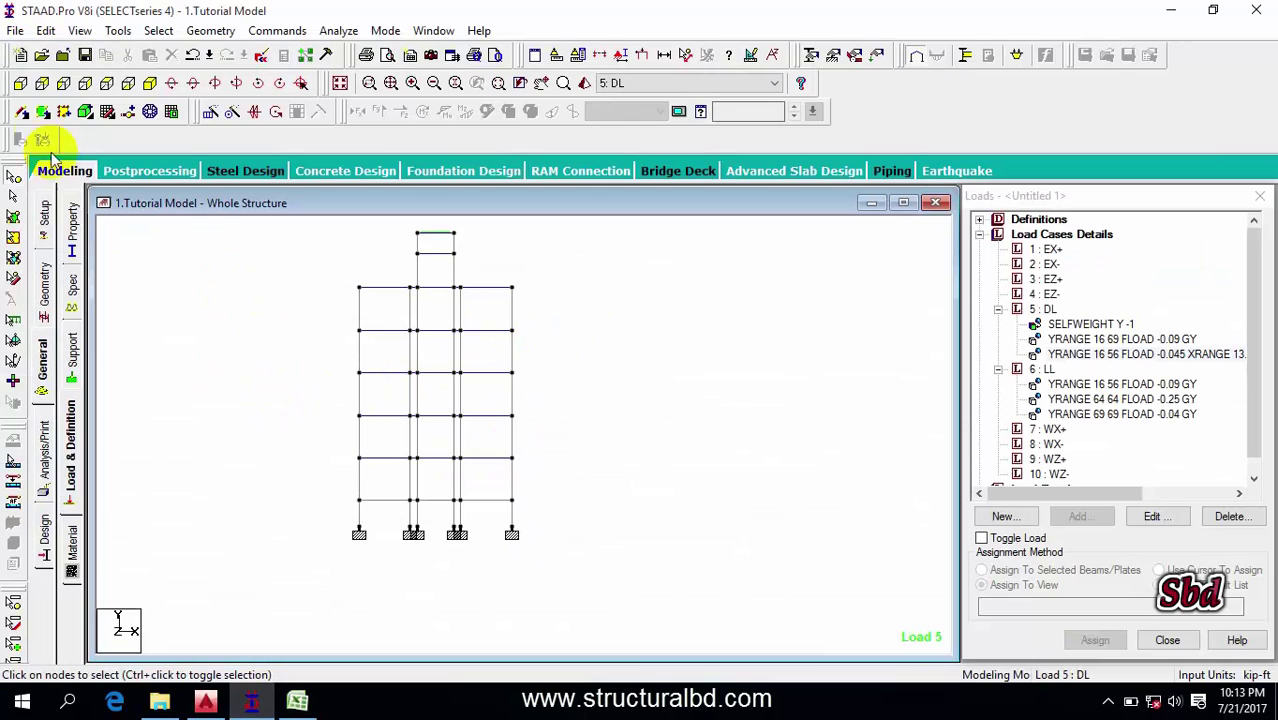
click(20, 84)
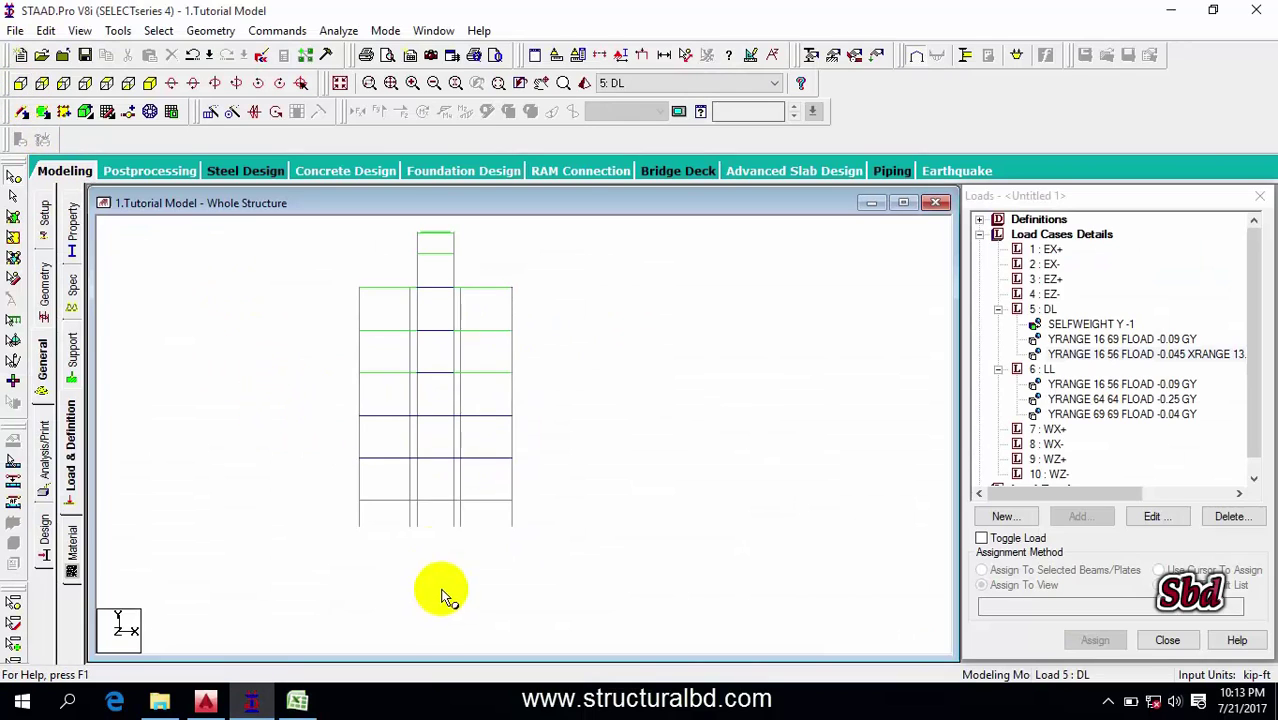
click(14, 195)
drag(337, 491, 560, 512)
ctrl+drag(342, 448, 556, 468)
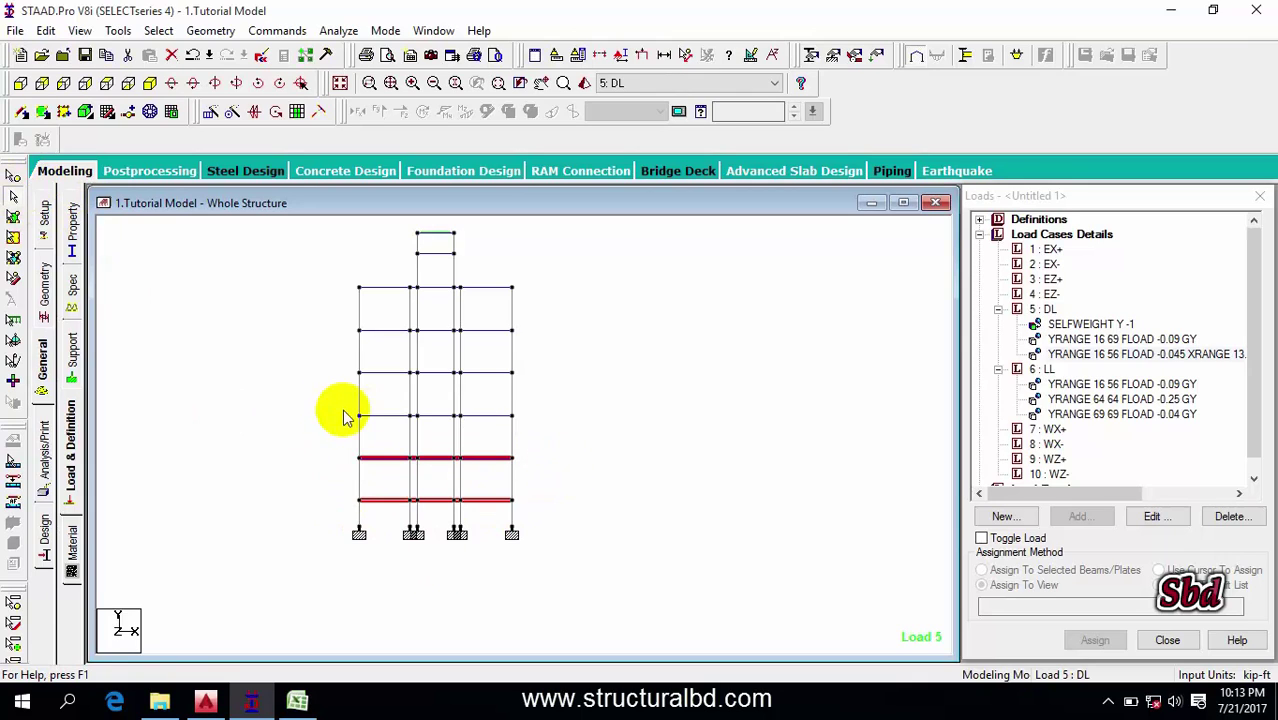
ctrl+drag(333, 410, 522, 416)
ctrl+drag(314, 363, 550, 376)
ctrl+drag(308, 333, 565, 345)
right_click(570, 322)
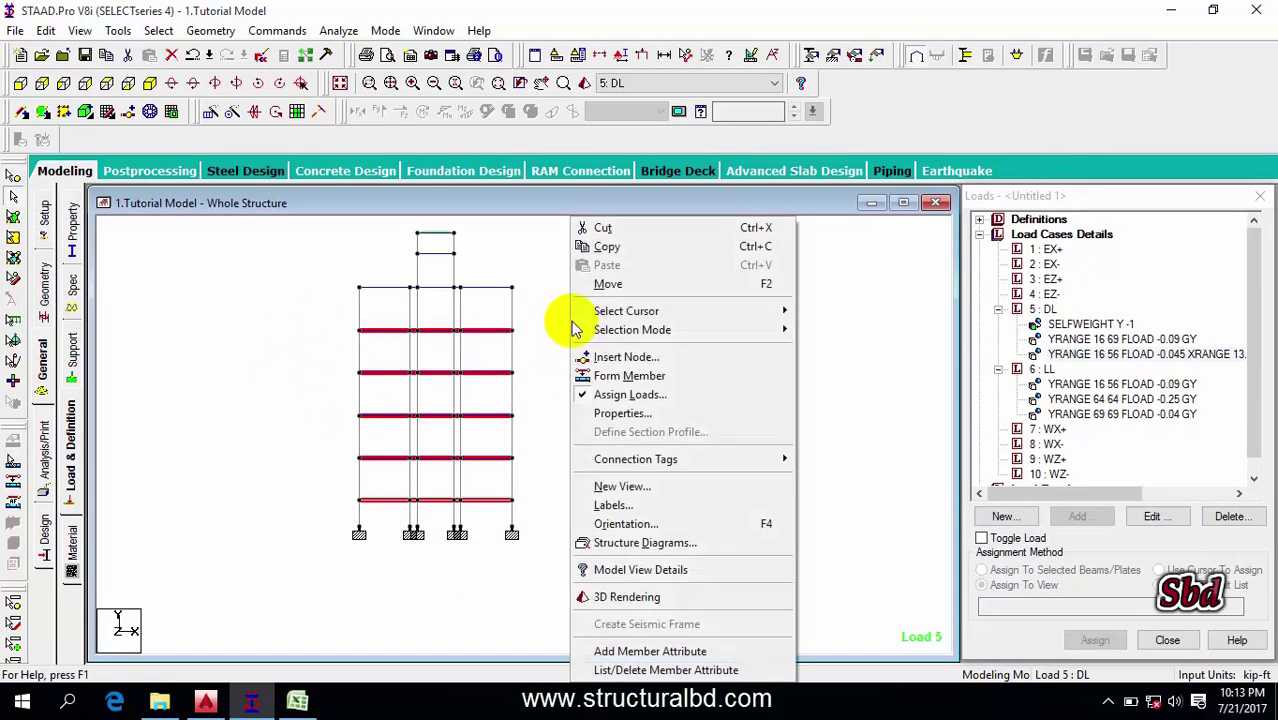
click(638, 486)
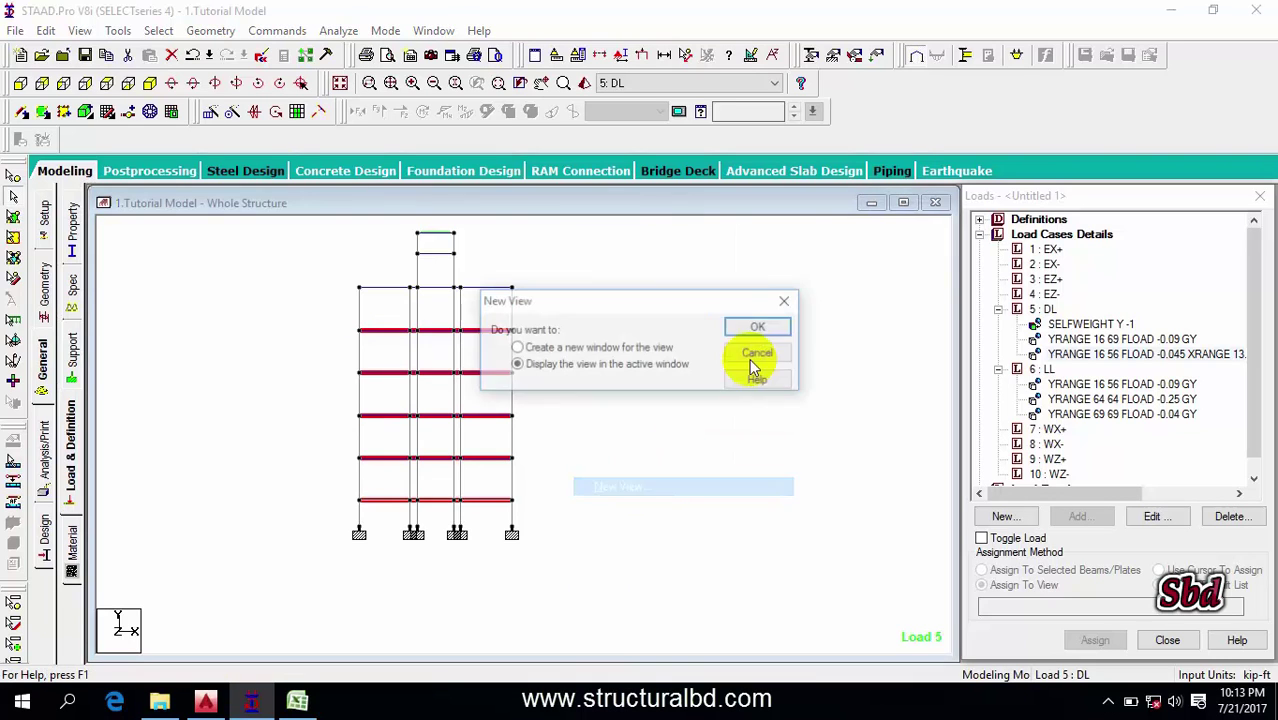
click(756, 330)
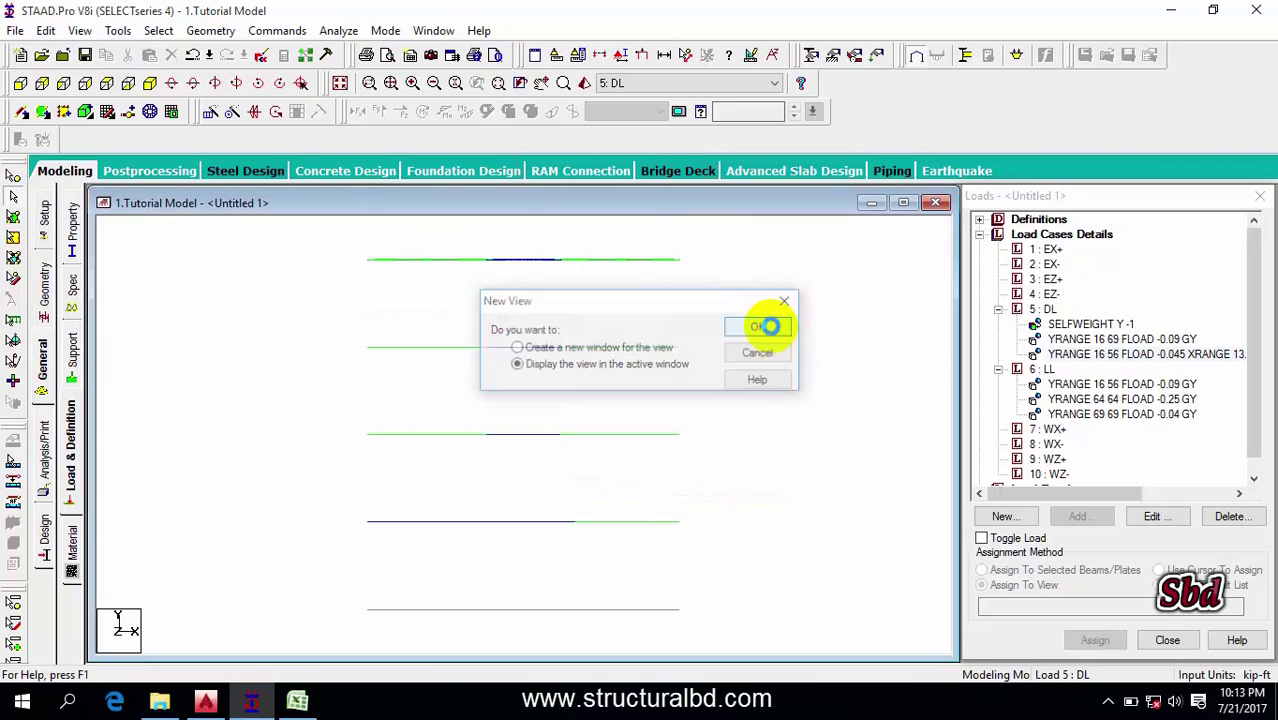
Add a uniform member force of -0.420 kip/ft in the GY direction to the DL load case
click(152, 82)
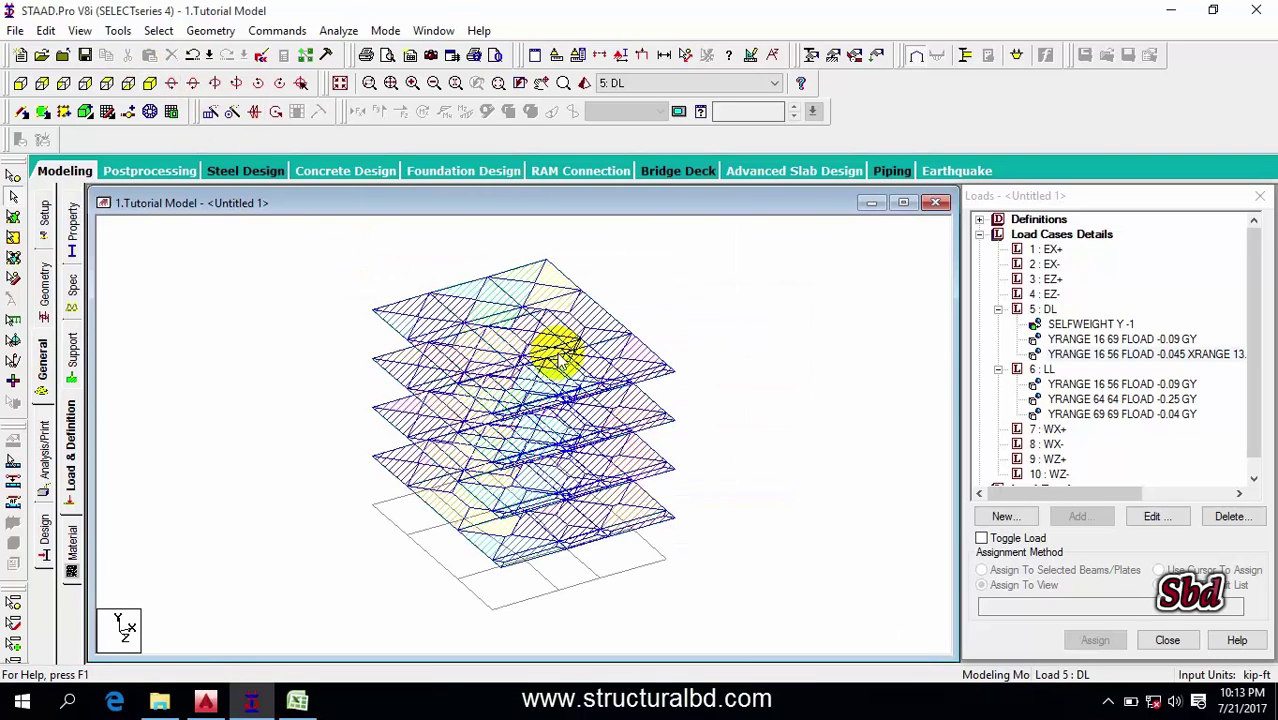
click(21, 83)
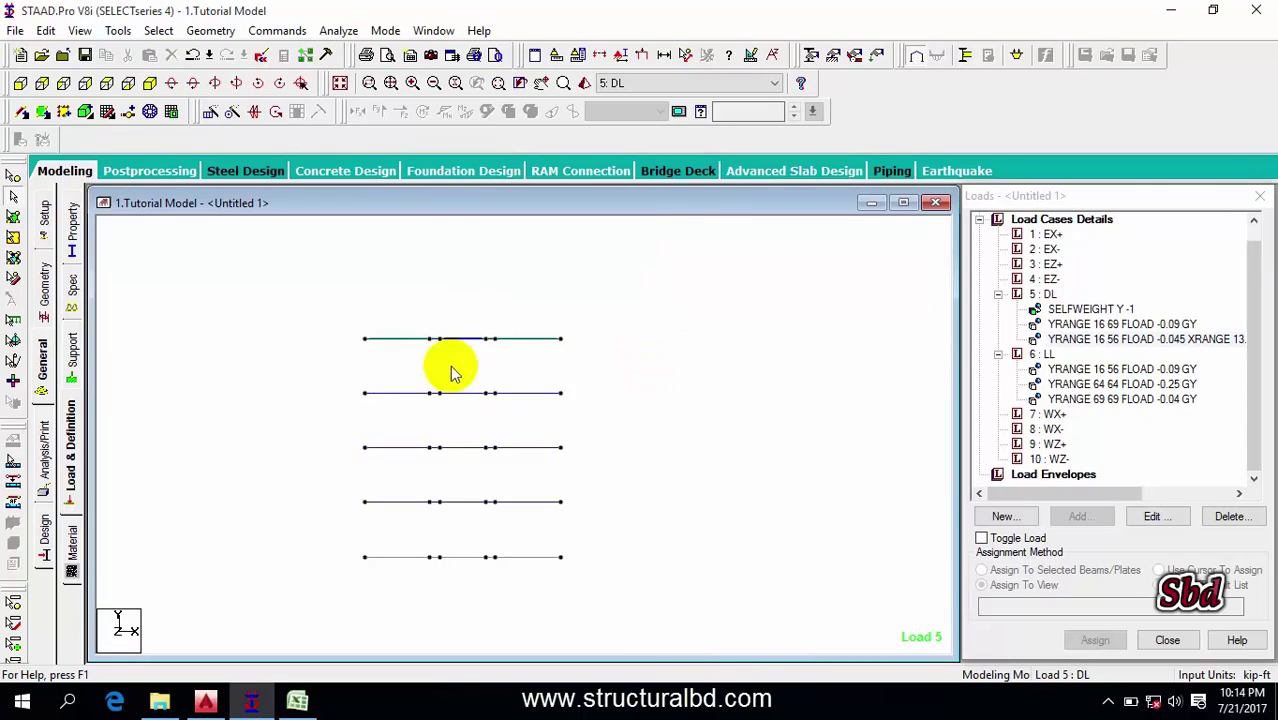
click(1043, 294)
click(1079, 516)
click(220, 103)
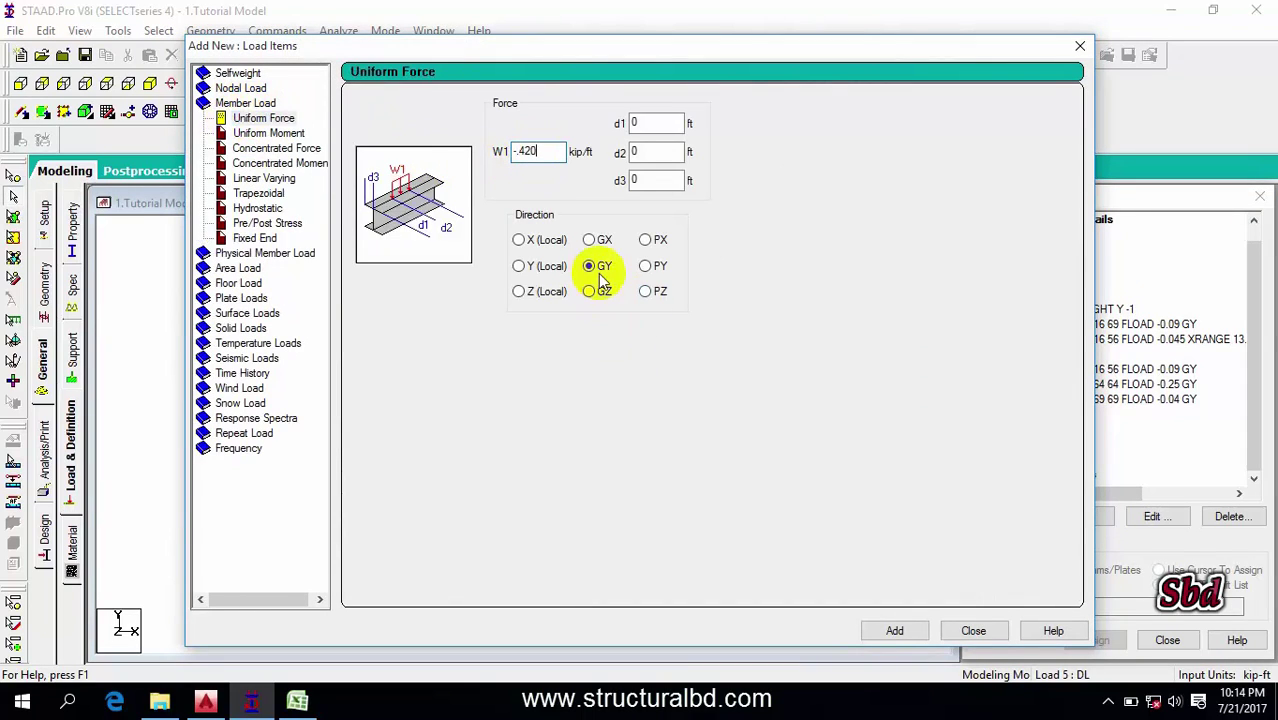
click(894, 630)
click(973, 630)
Select all beams in the five displayed levels and assign the UNI GY -0.42 kip/ft load to them
drag(331, 491, 660, 528)
click(254, 284)
drag(257, 262, 590, 523)
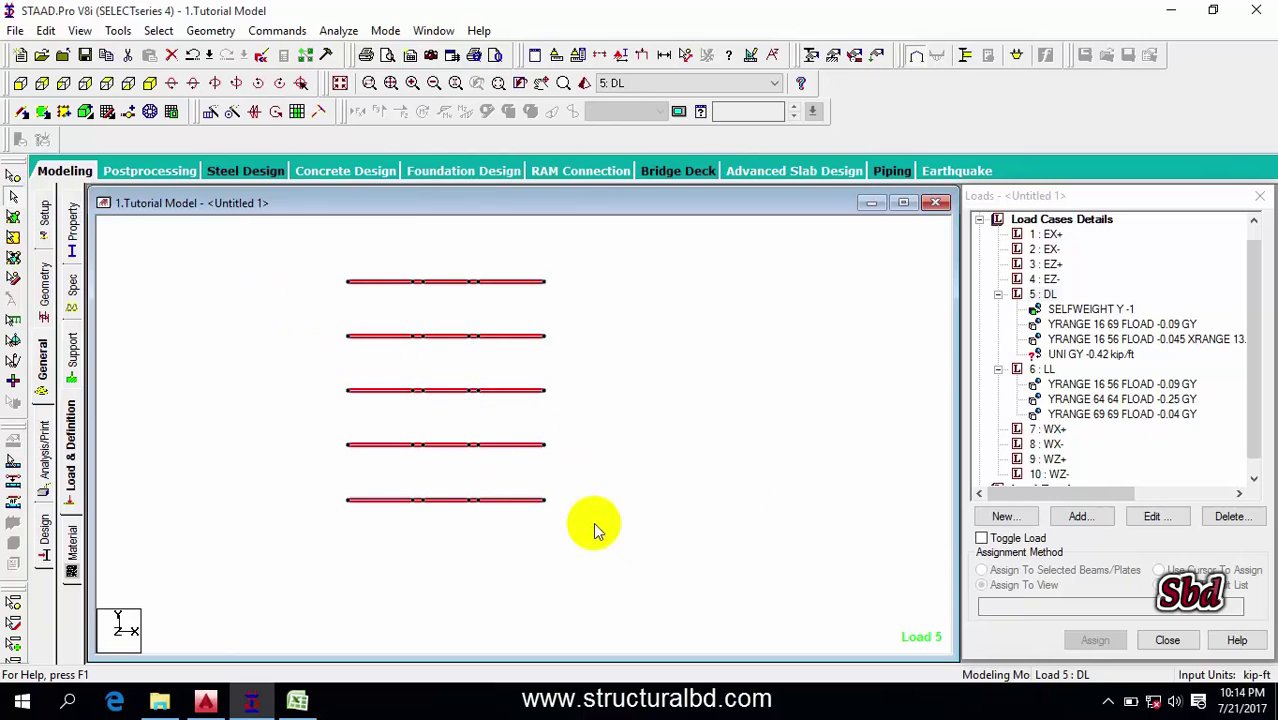
click(1085, 355)
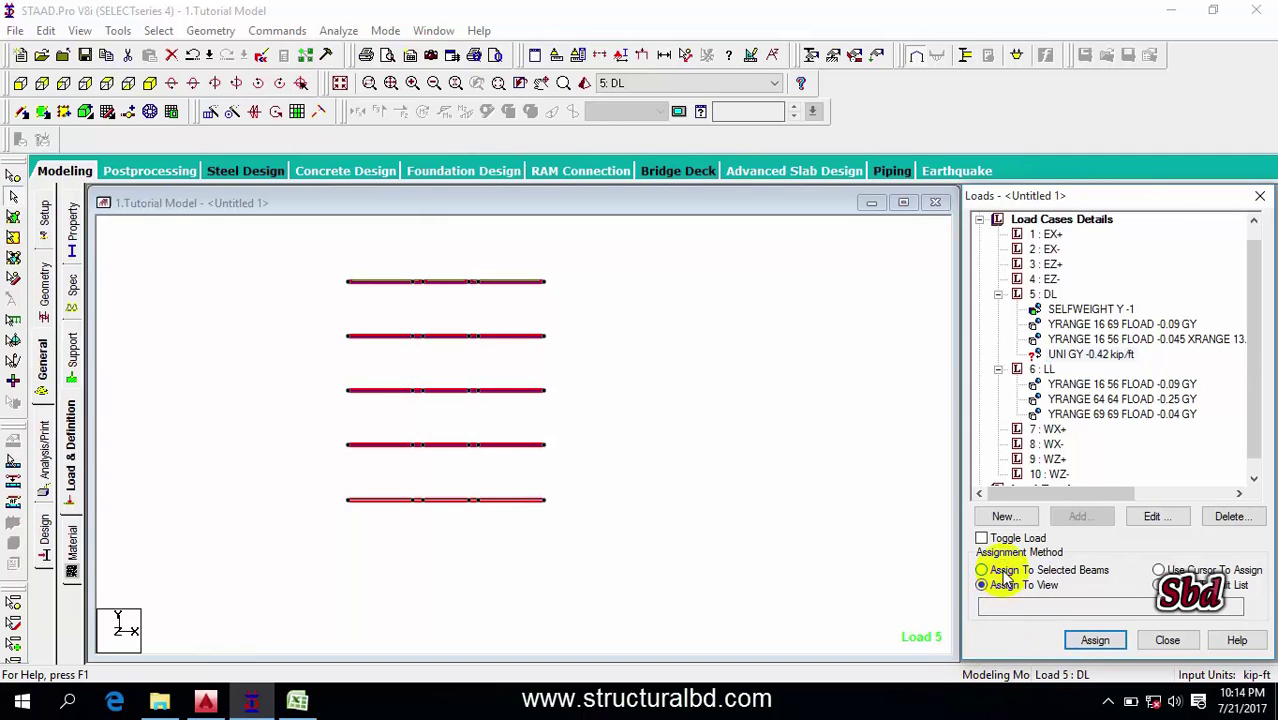
click(1094, 640)
click(1134, 475)
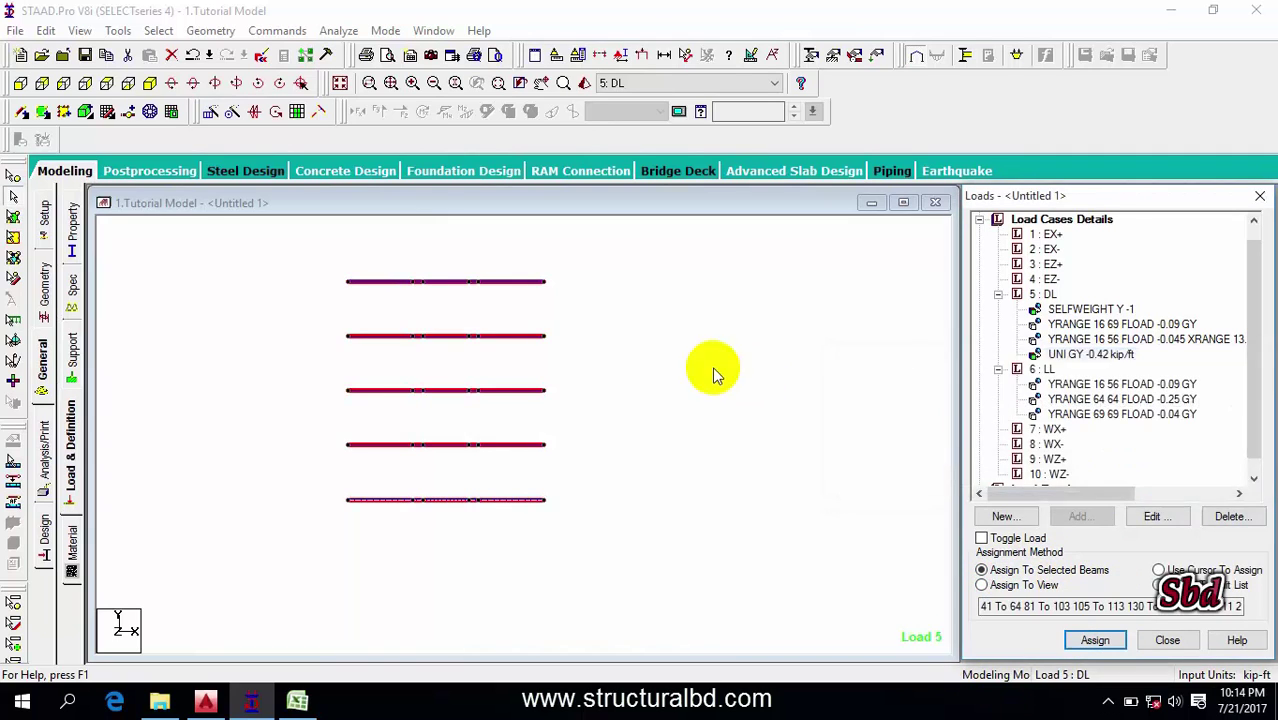
Close and reopen the tutorial model, then list the load items of the DL case in Load & Definition
click(662, 377)
click(1257, 10)
click(634, 391)
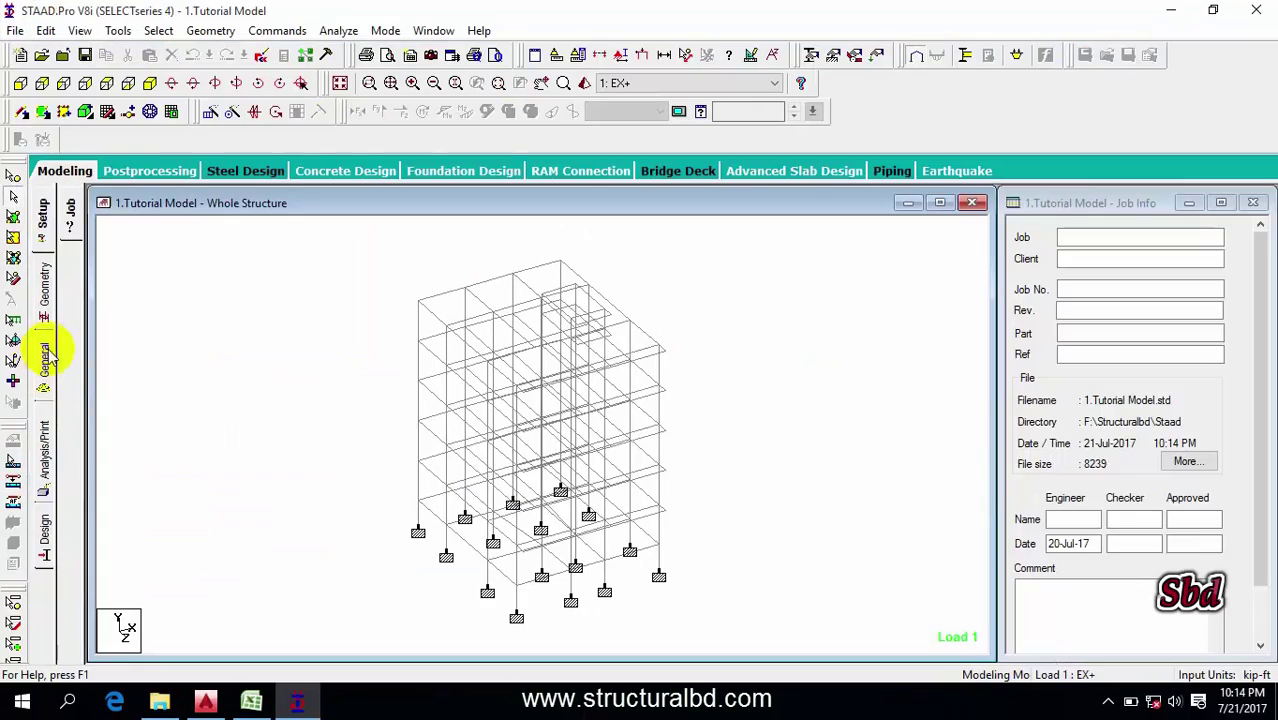
click(42, 358)
click(72, 455)
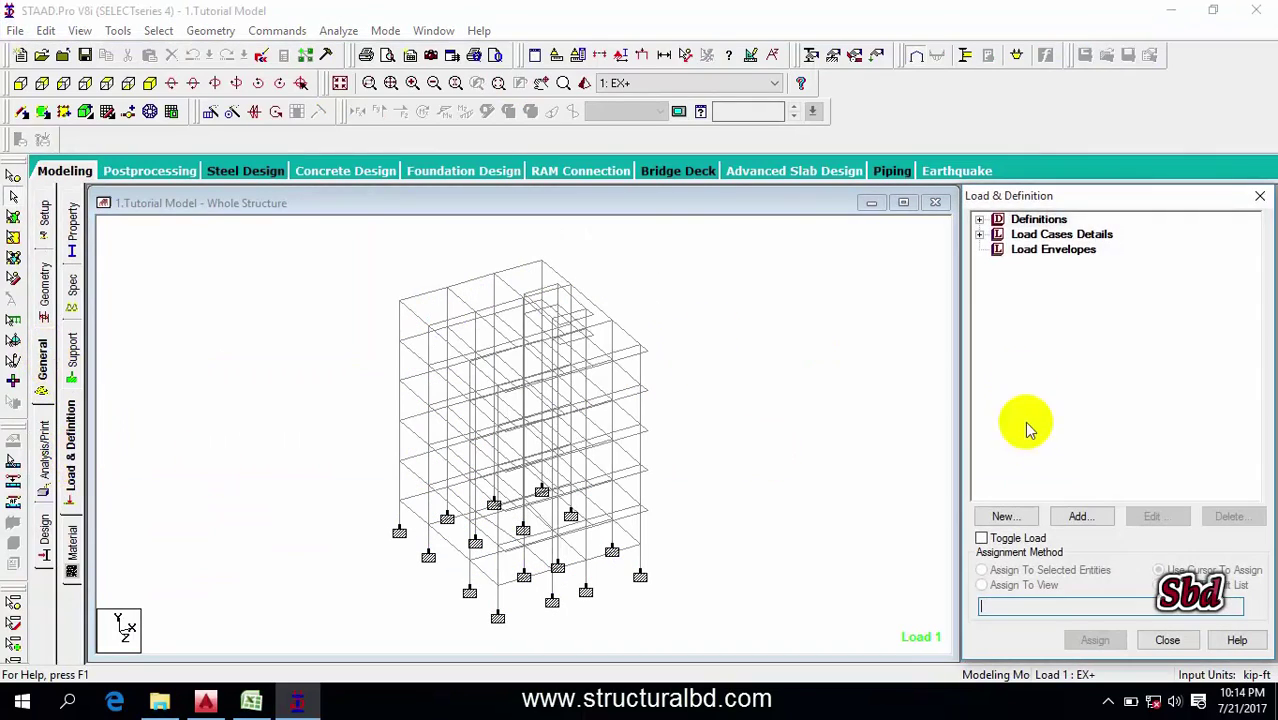
click(979, 234)
click(998, 309)
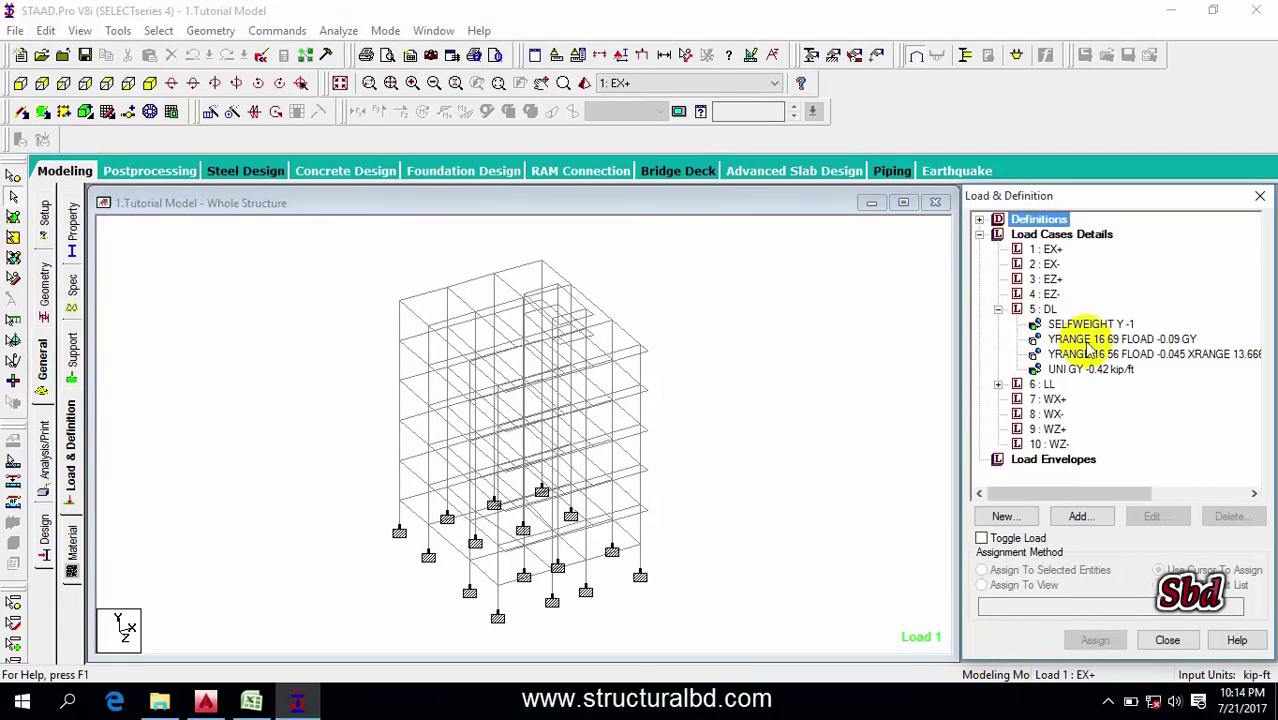
Examine the DL floor loads and the uniform wall load on the whole structure in front and isometric views
click(1110, 339)
click(1110, 354)
click(1090, 369)
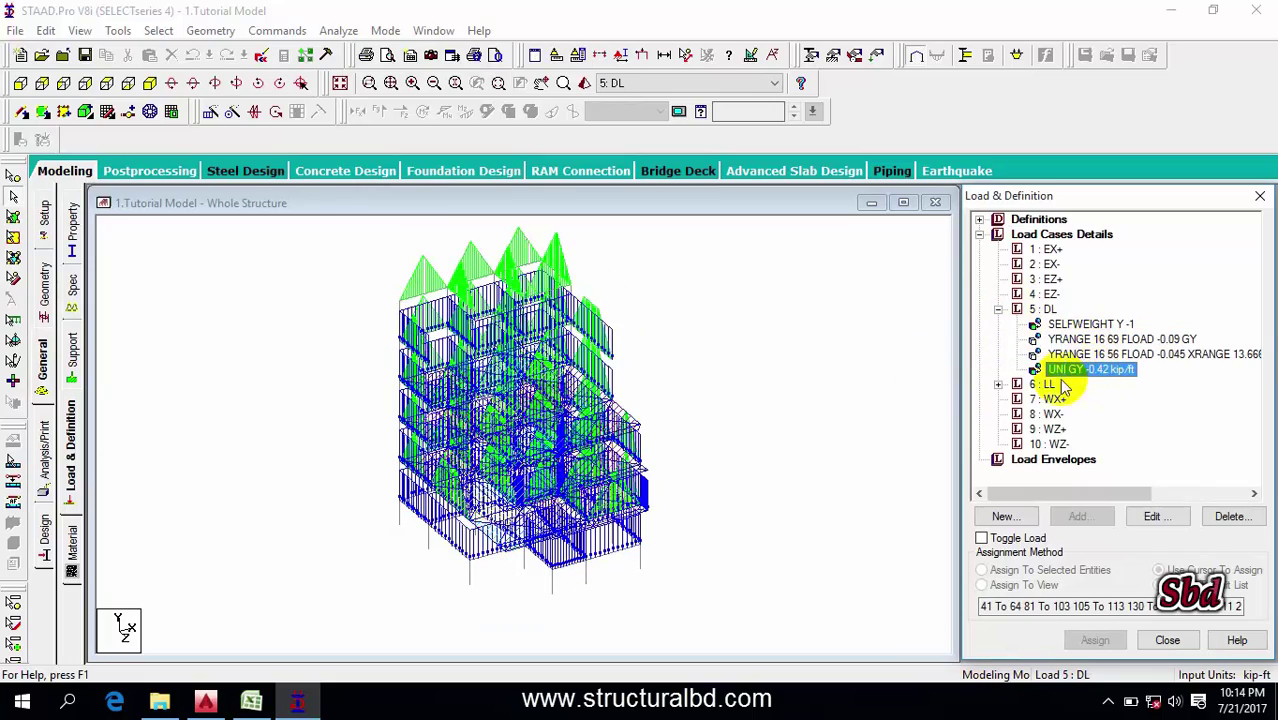
click(21, 84)
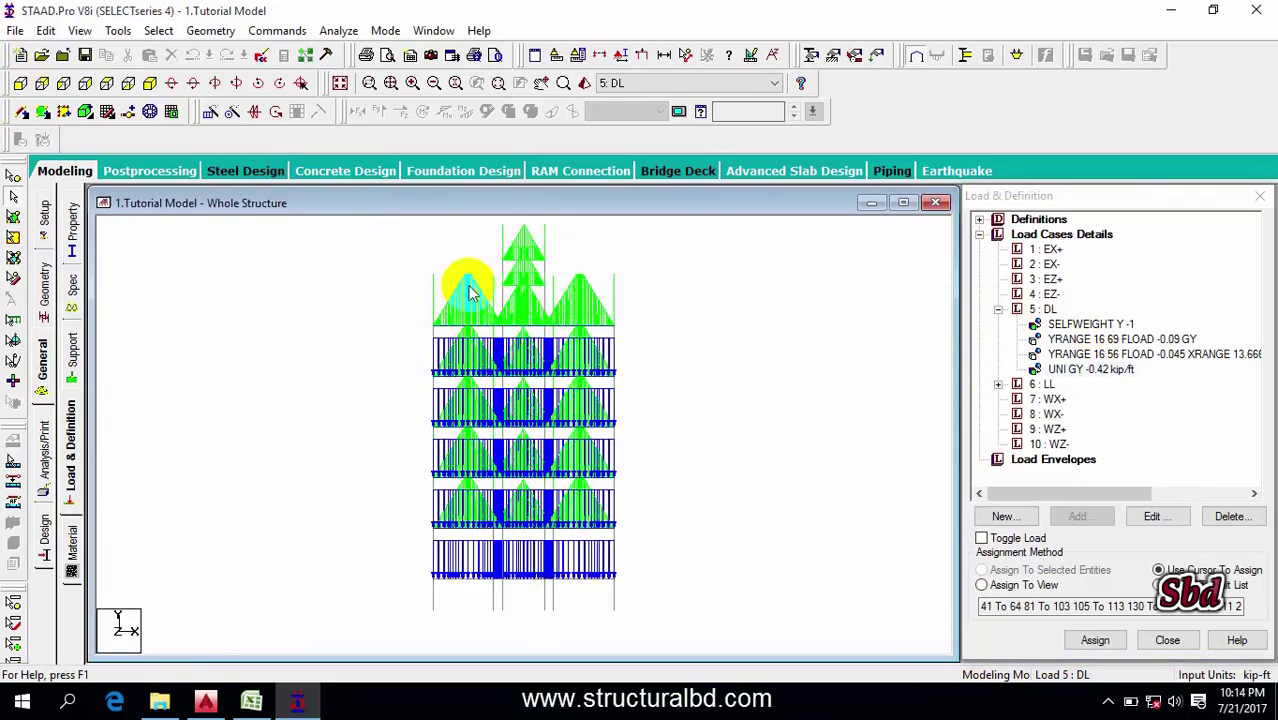
click(1100, 354)
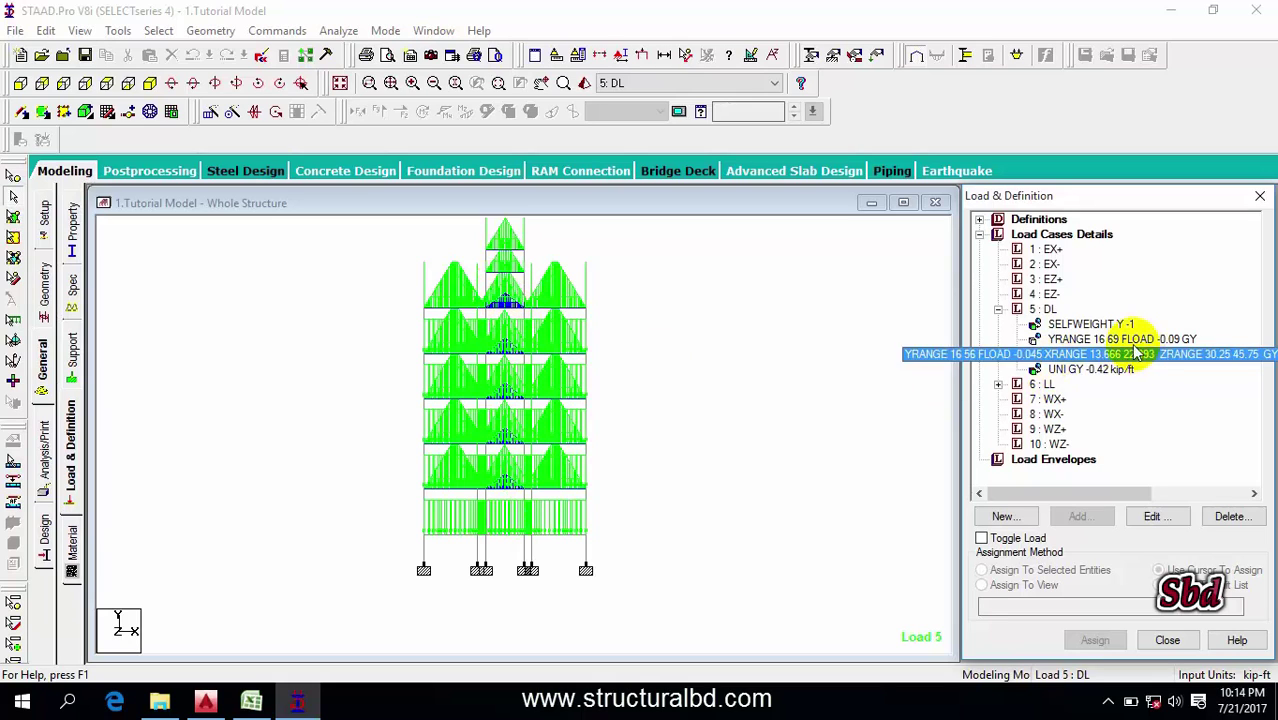
click(1070, 369)
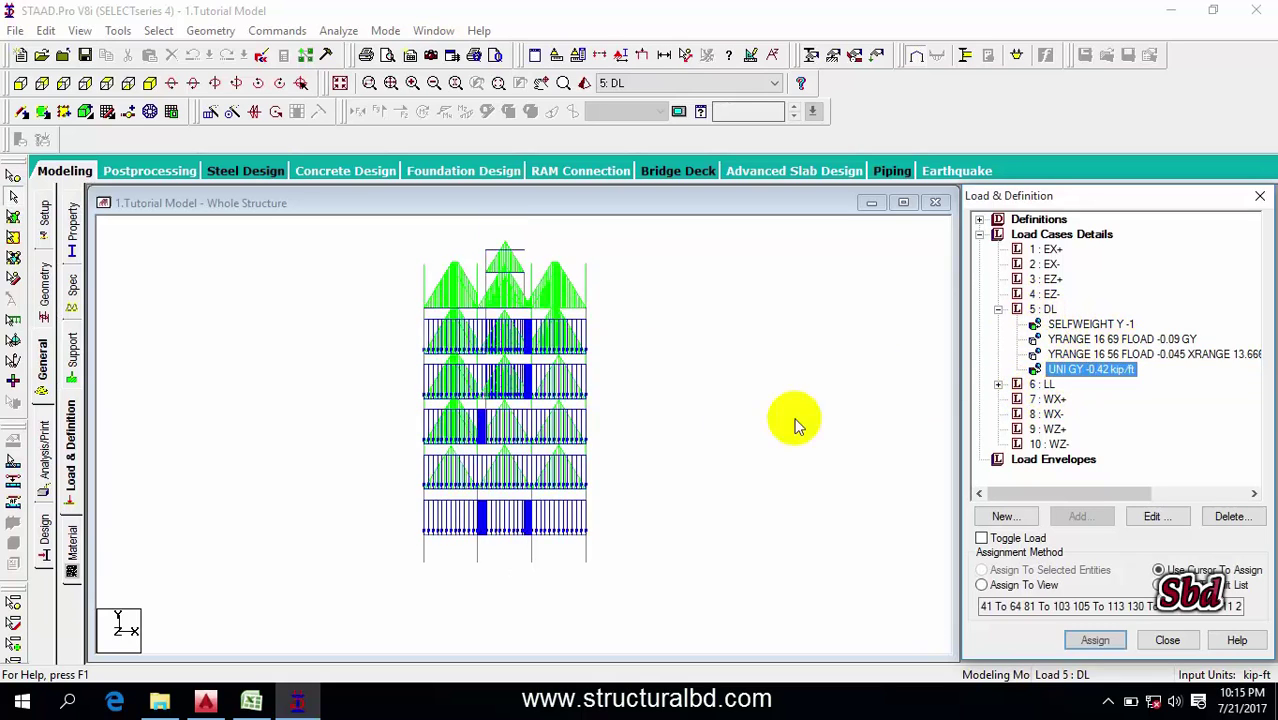
click(128, 83)
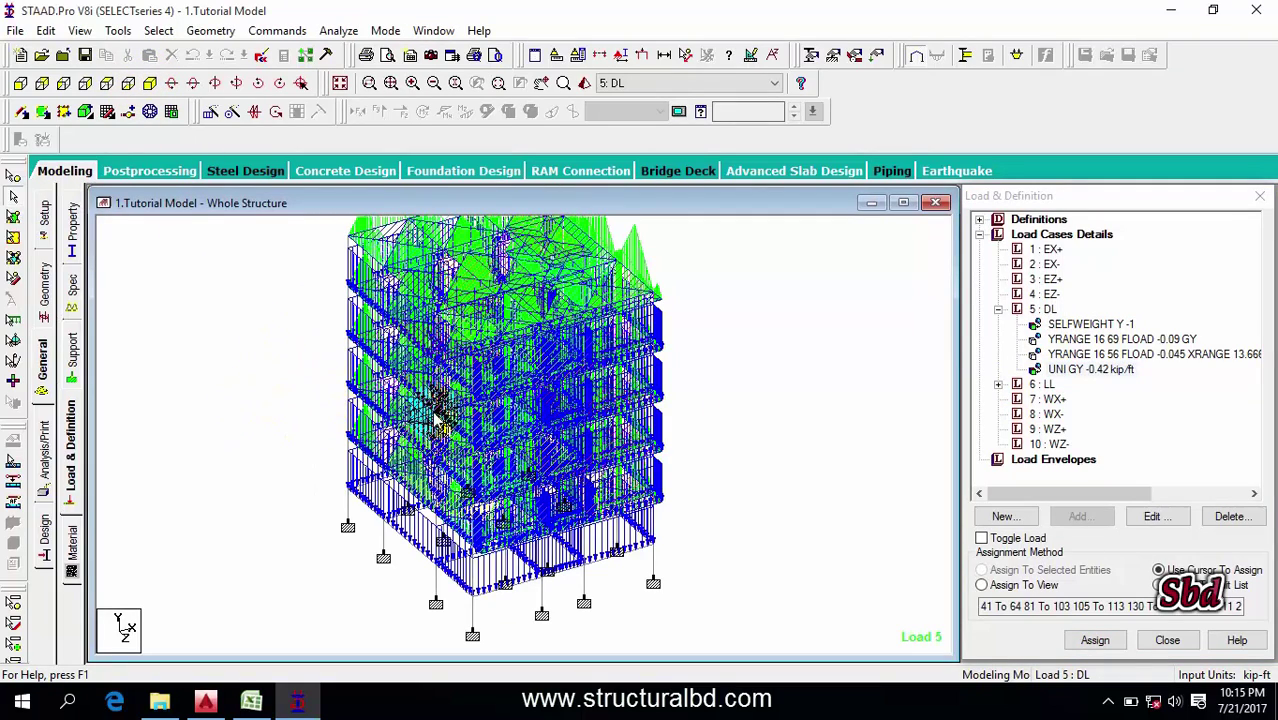
click(20, 84)
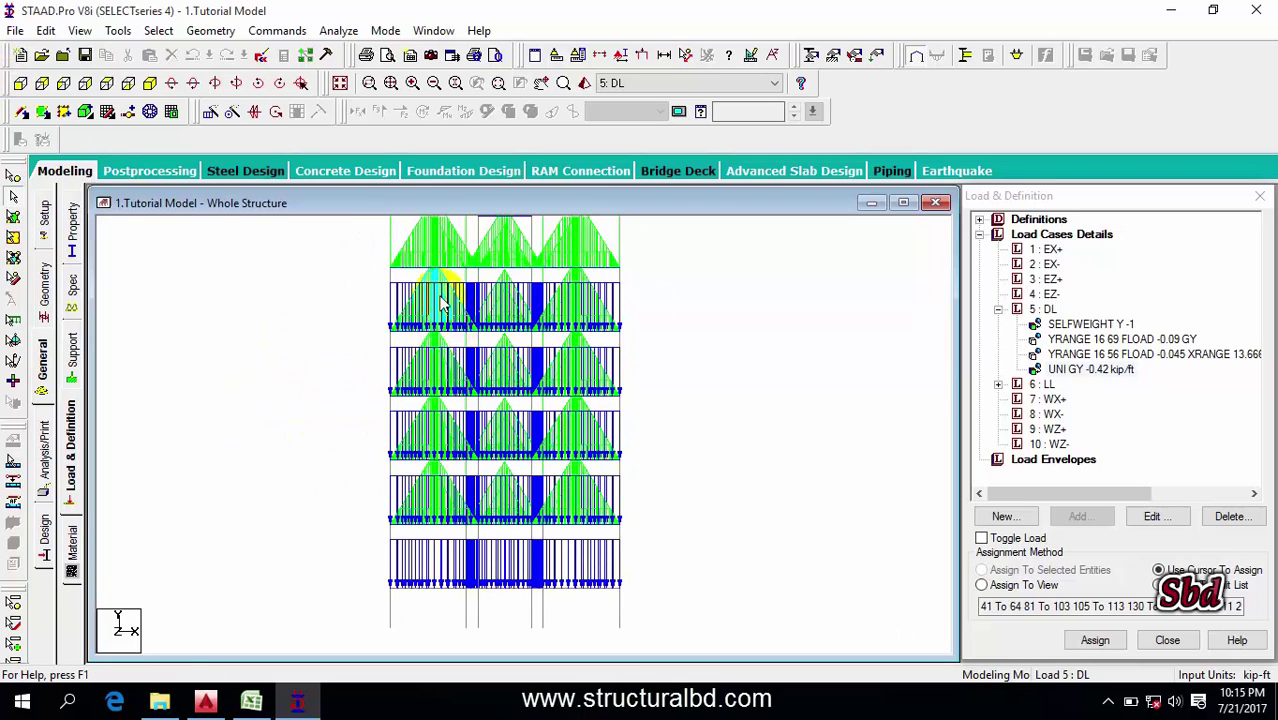
Display only the second-lowest beam level in the active window and show its uniform wall load in isometric view
click(562, 434)
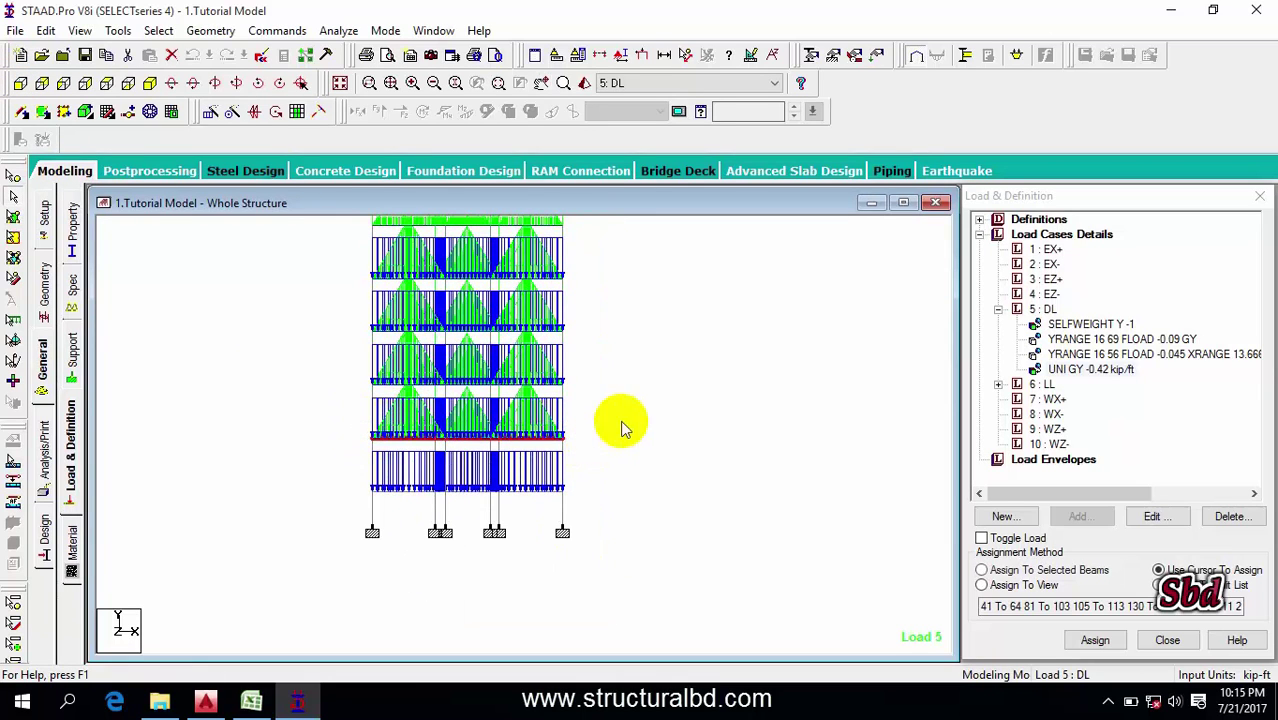
right_click(611, 337)
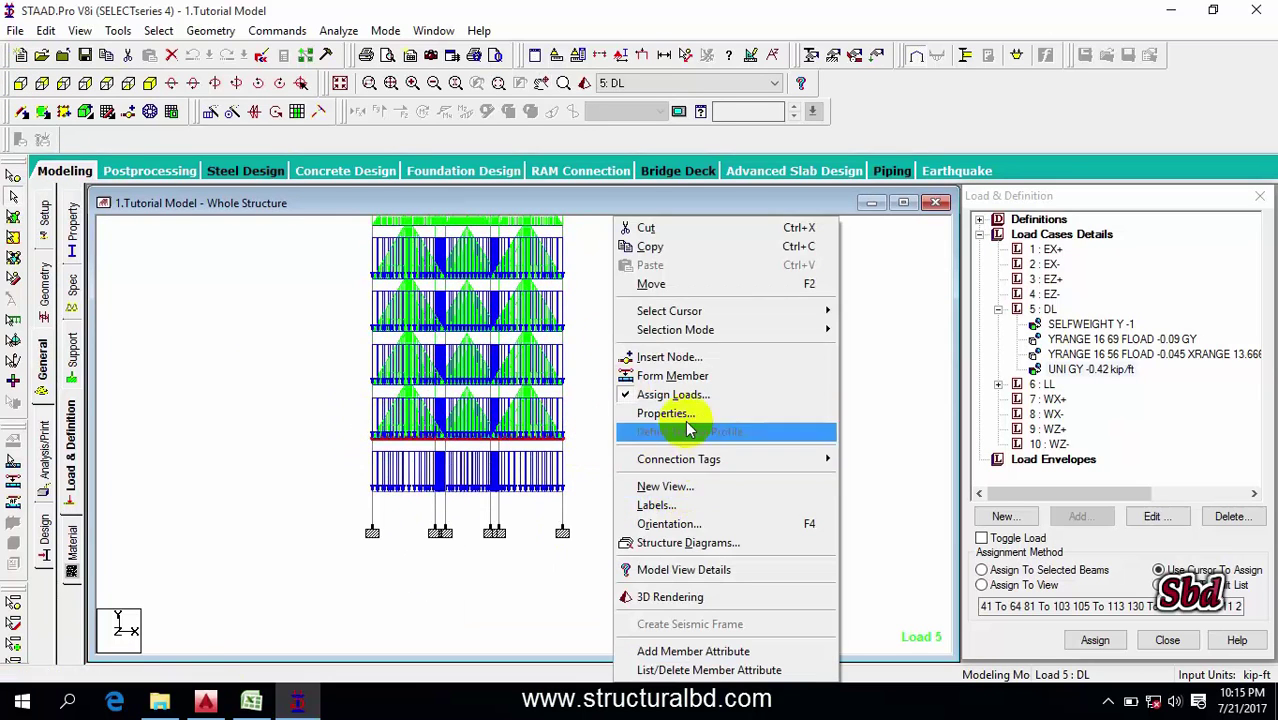
click(665, 487)
click(752, 327)
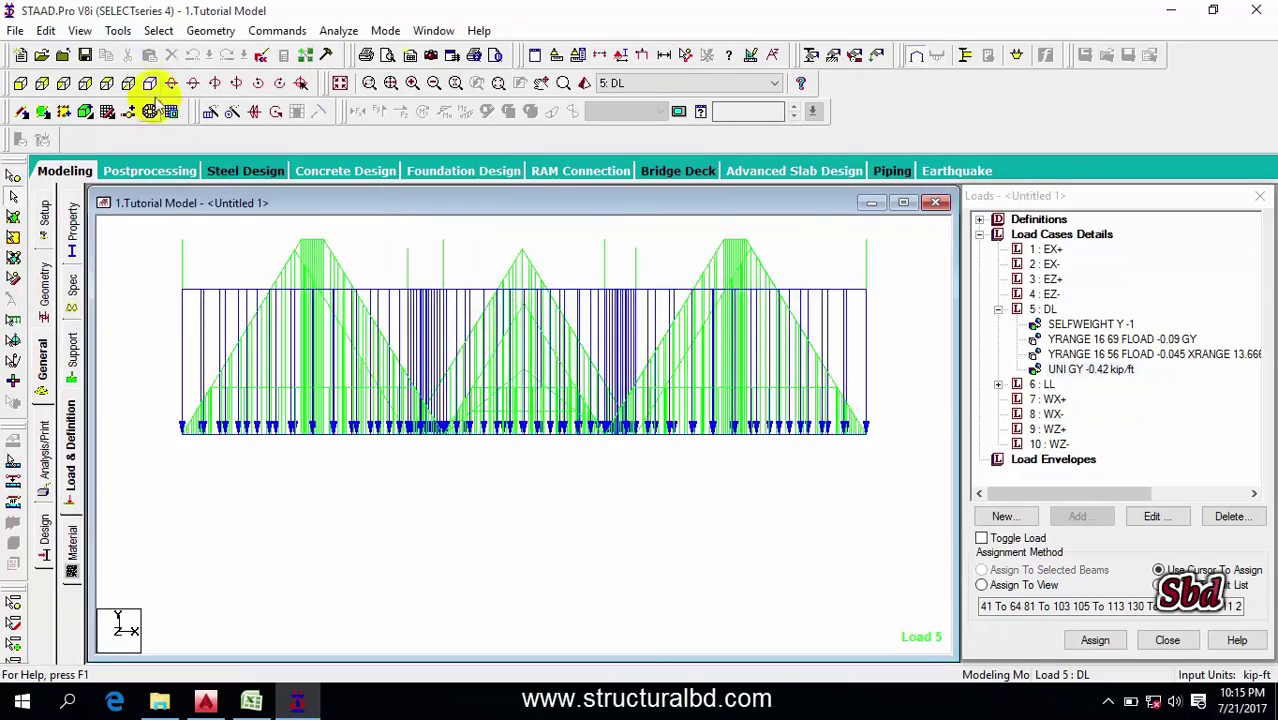
click(150, 83)
scroll(499, 379, up, 5)
click(1090, 369)
scroll(593, 455, up, 1)
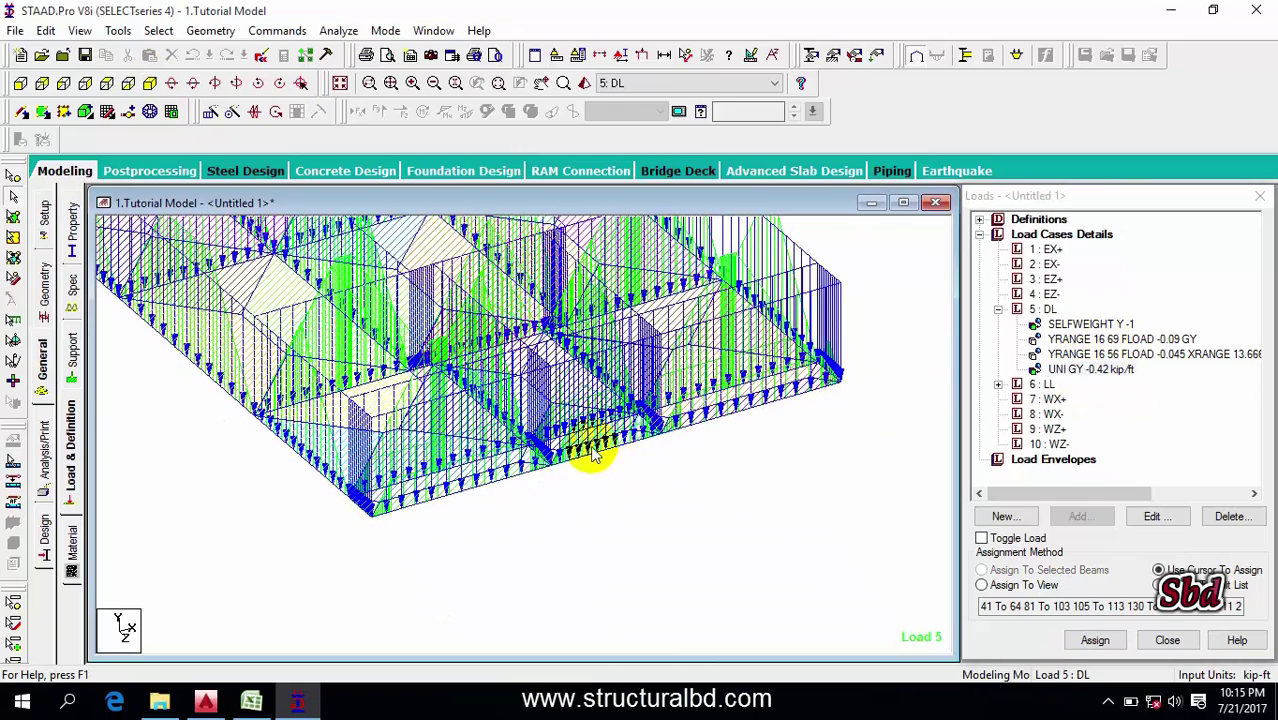
Inspect the loaded outer edge beams, then check the balcony edges on the AutoCAD floor beam layout
click(436, 498)
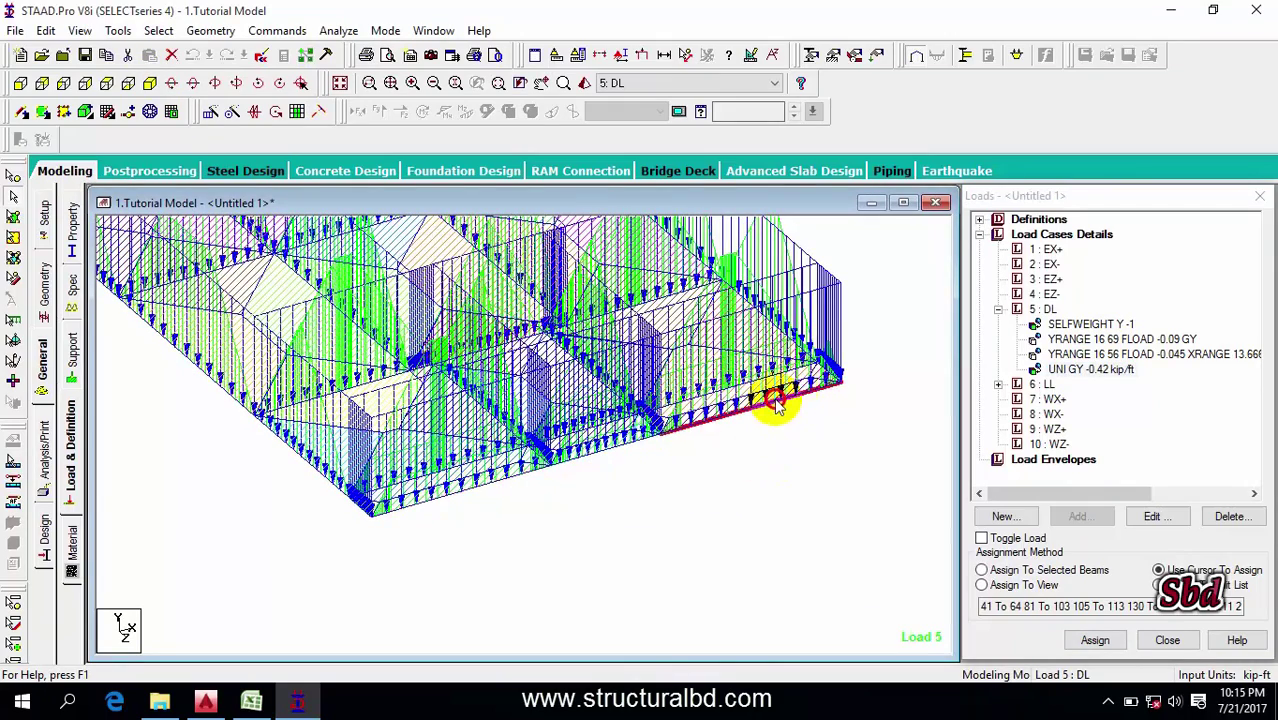
click(359, 503)
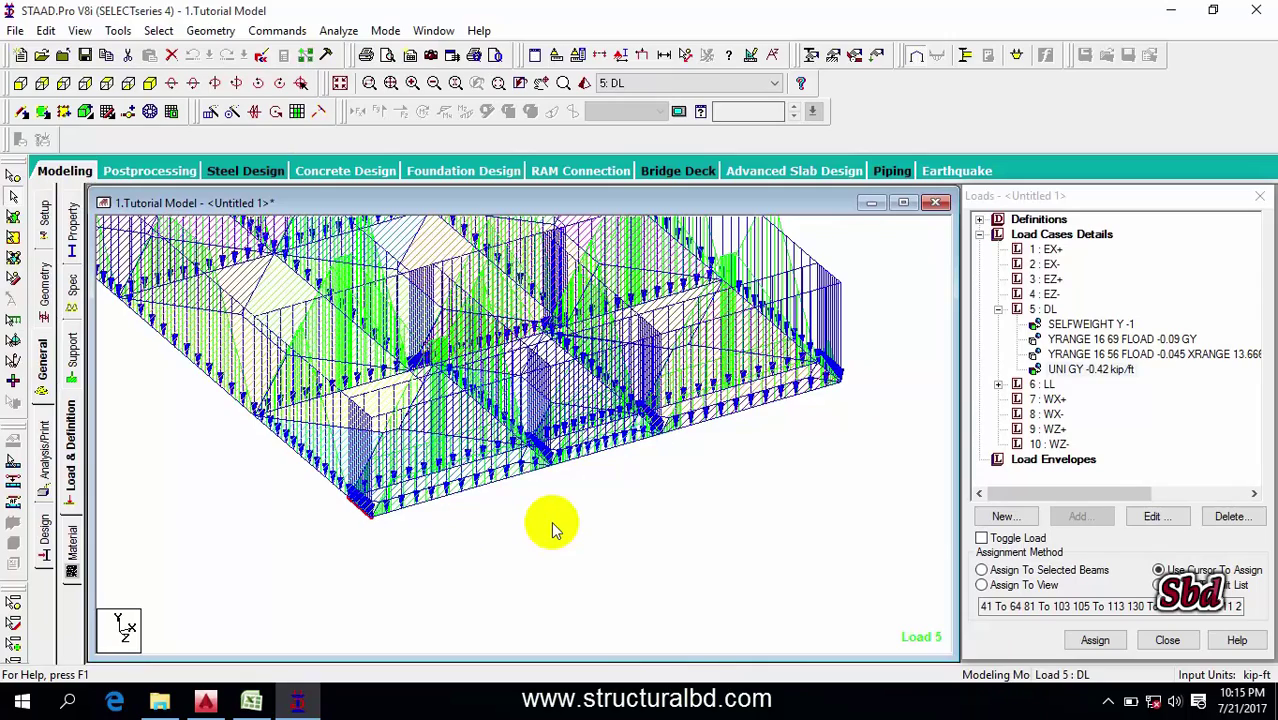
click(205, 703)
scroll(506, 366, up, 8)
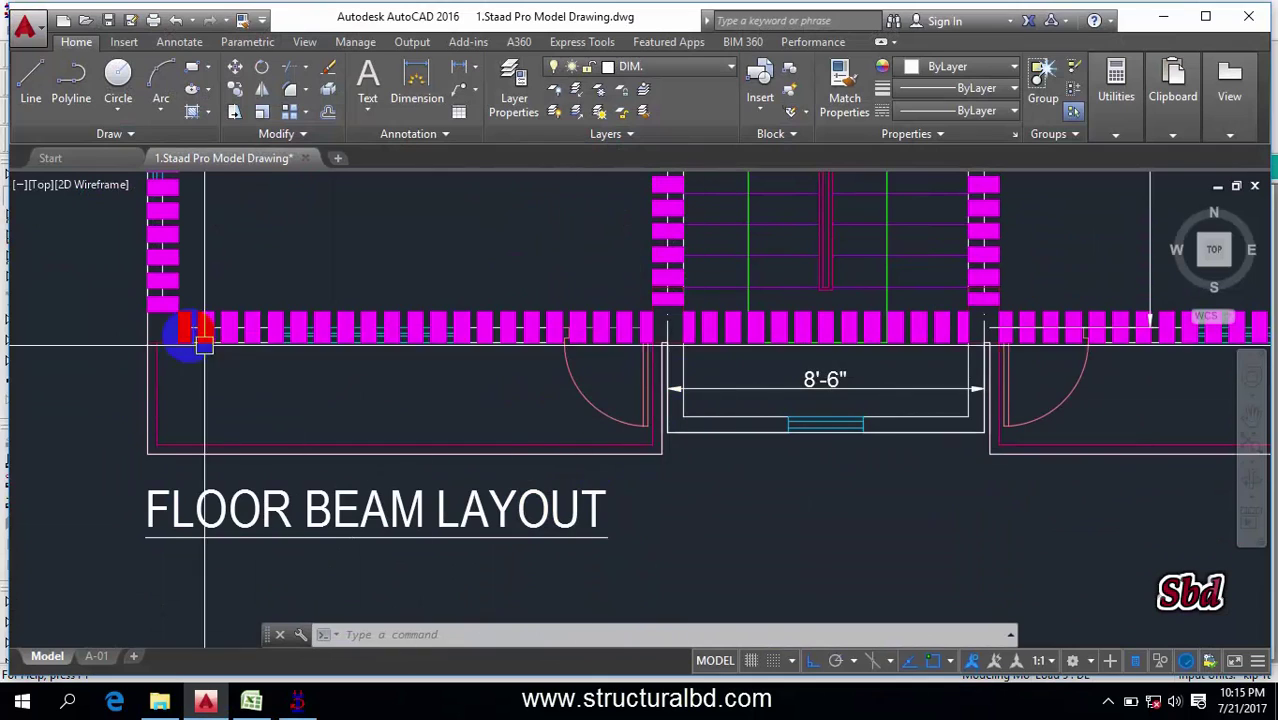
scroll(685, 357, down, 3)
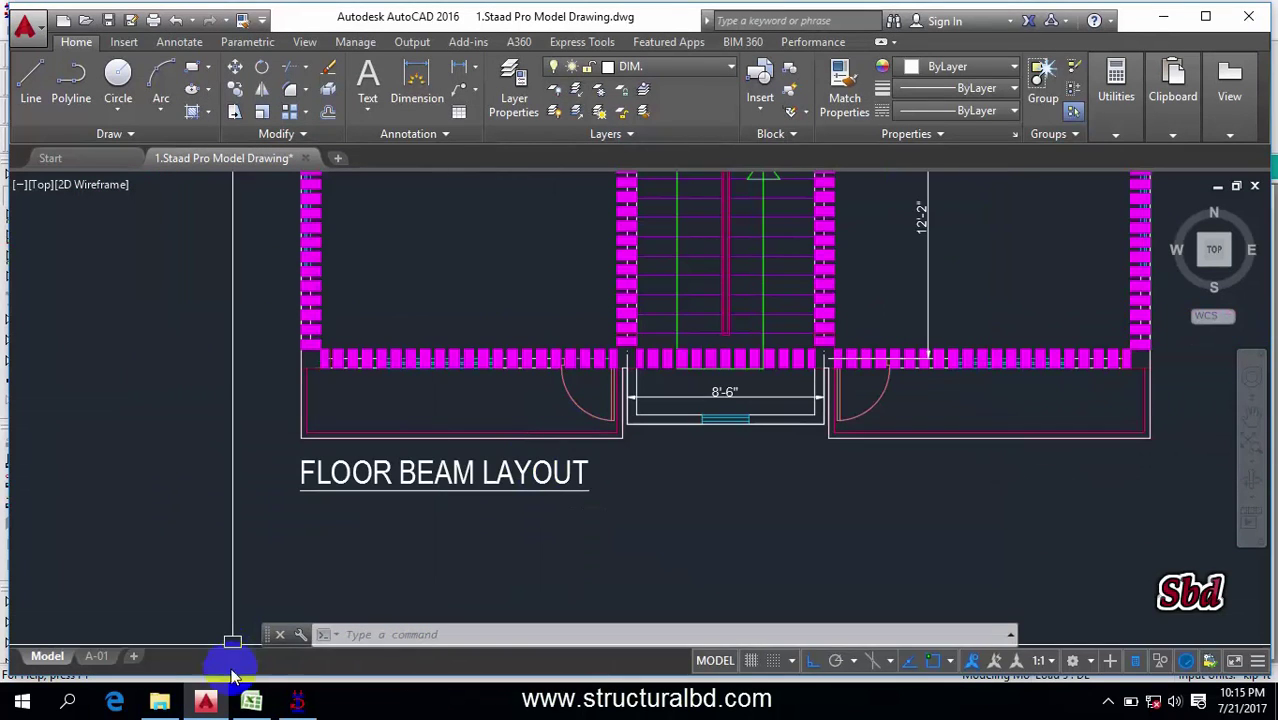
Switch to Excel and enter the formula =.25*6*1*150 in cell H14
click(251, 703)
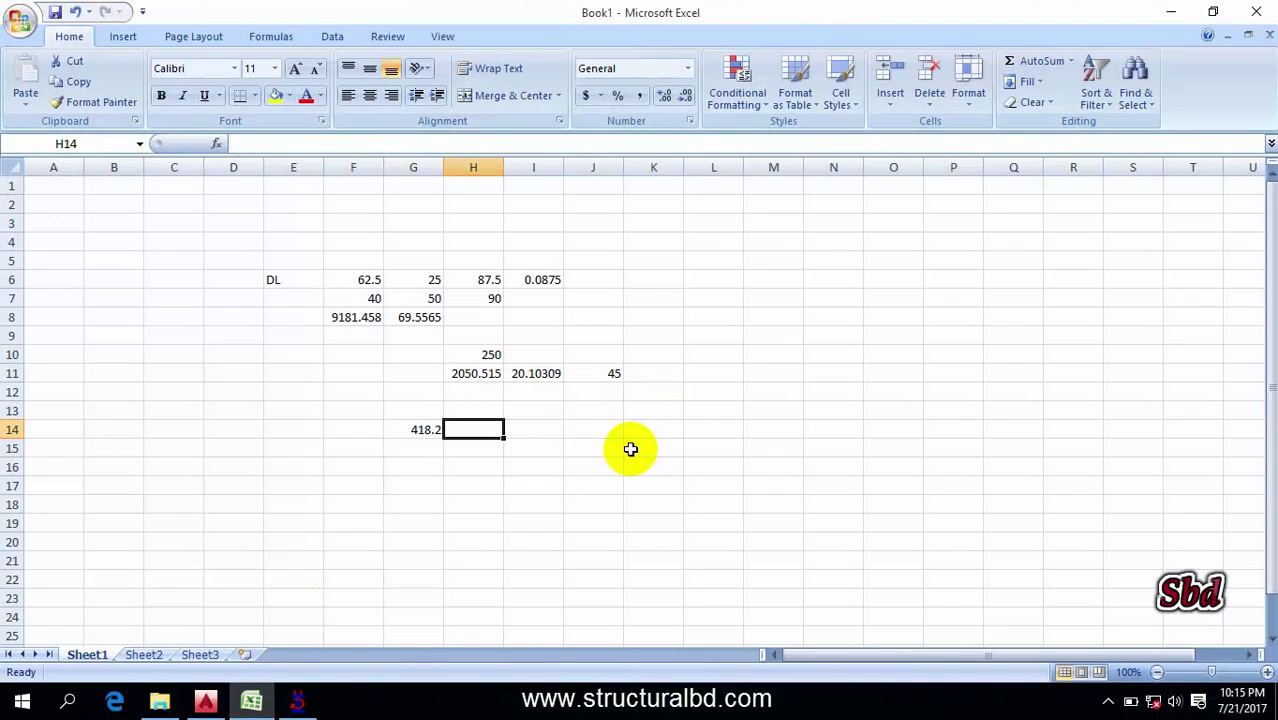
text(=.25*6*1*150)
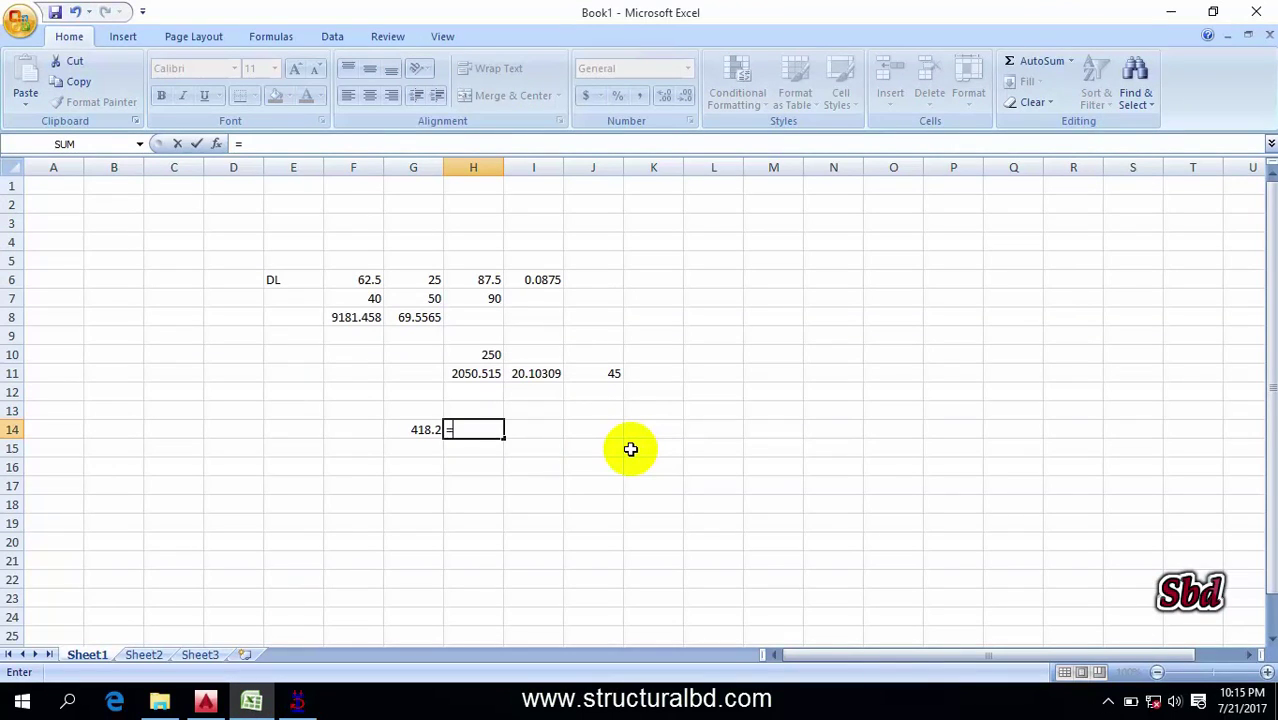
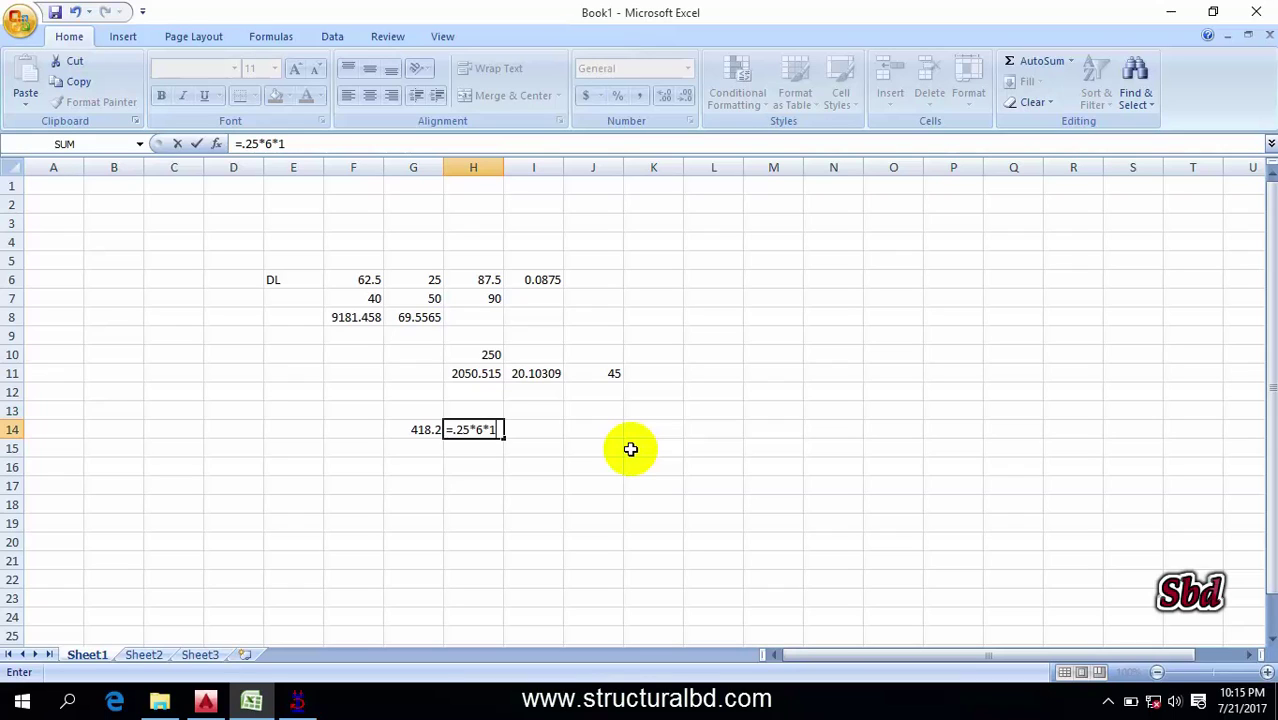
key(Return)
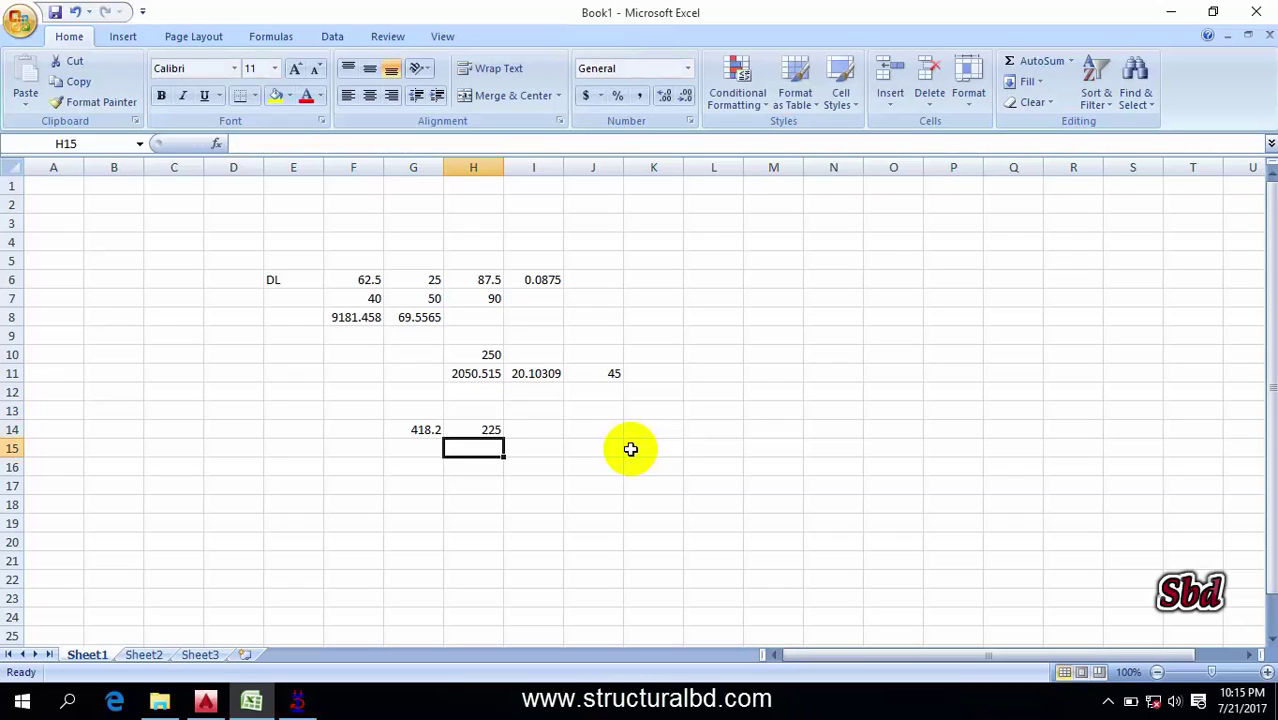
Return to STAAD.Pro and select the short middle-bay beam just behind the front edge of the displayed floor
click(297, 700)
middle_drag(536, 530, 370, 520)
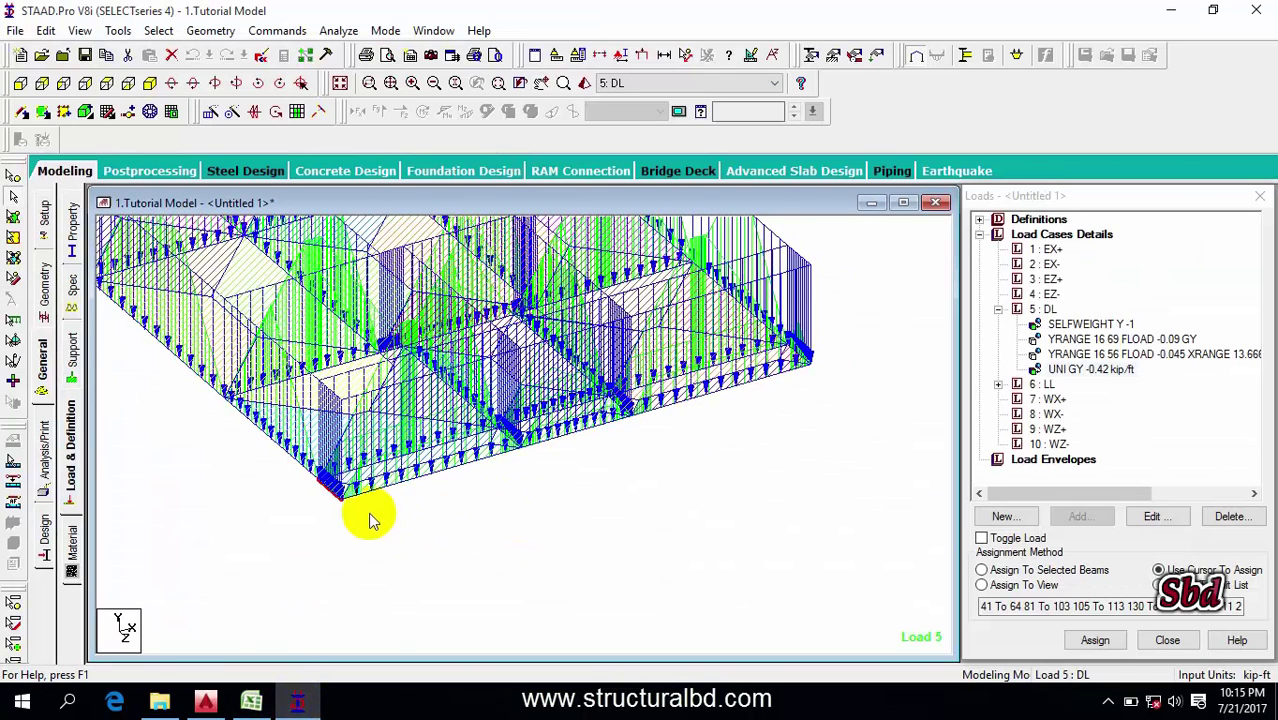
click(386, 486)
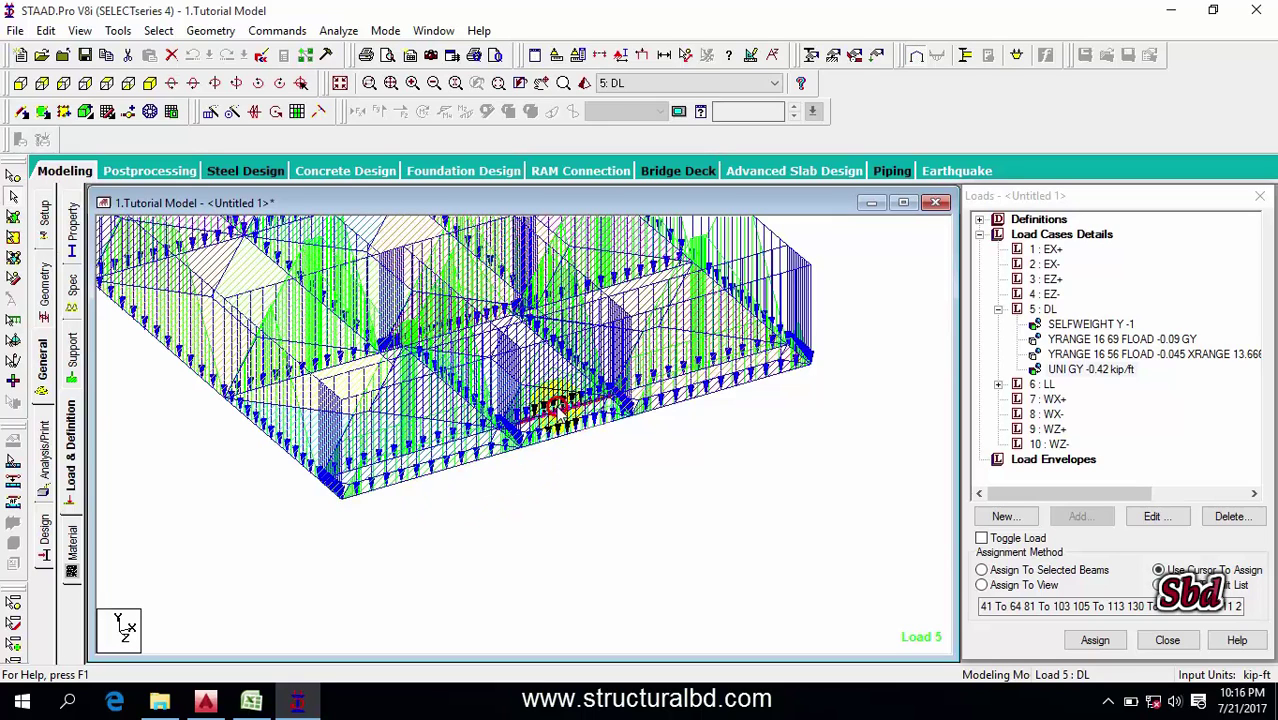
middle_drag(585, 451, 574, 416)
click(592, 438)
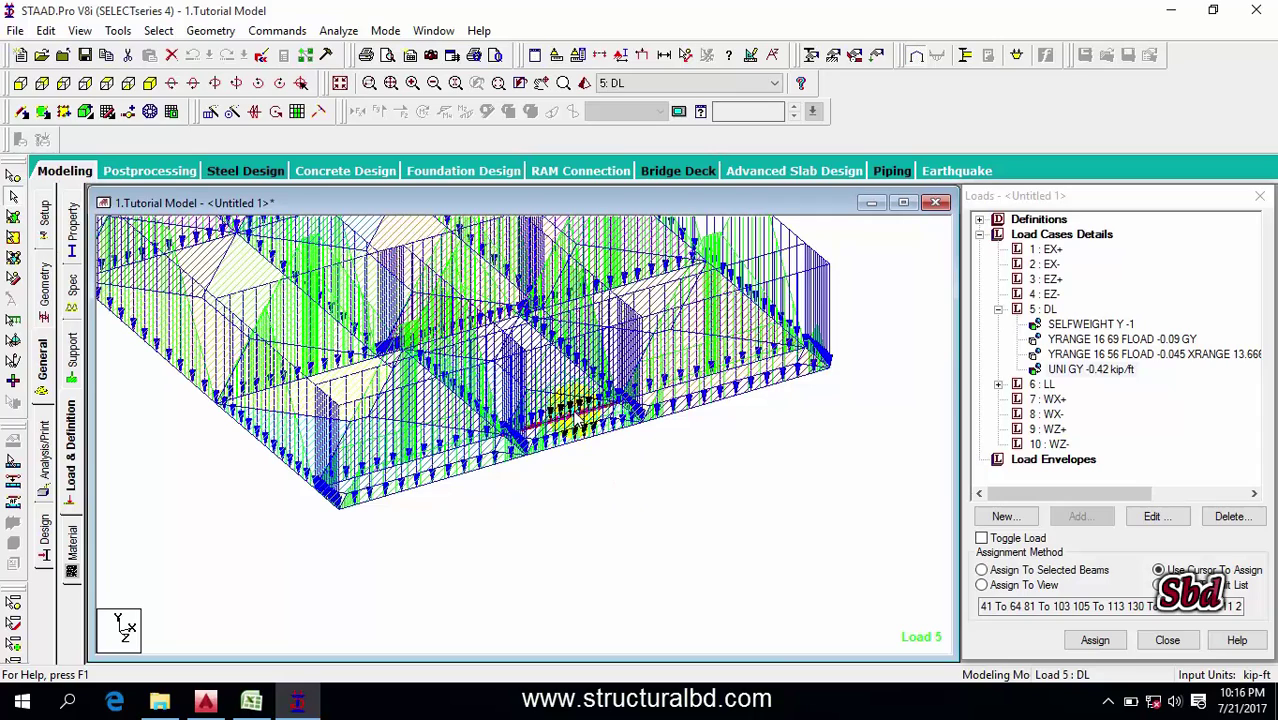
click(650, 492)
middle_drag(574, 414, 530, 380)
middle_drag(637, 537, 585, 497)
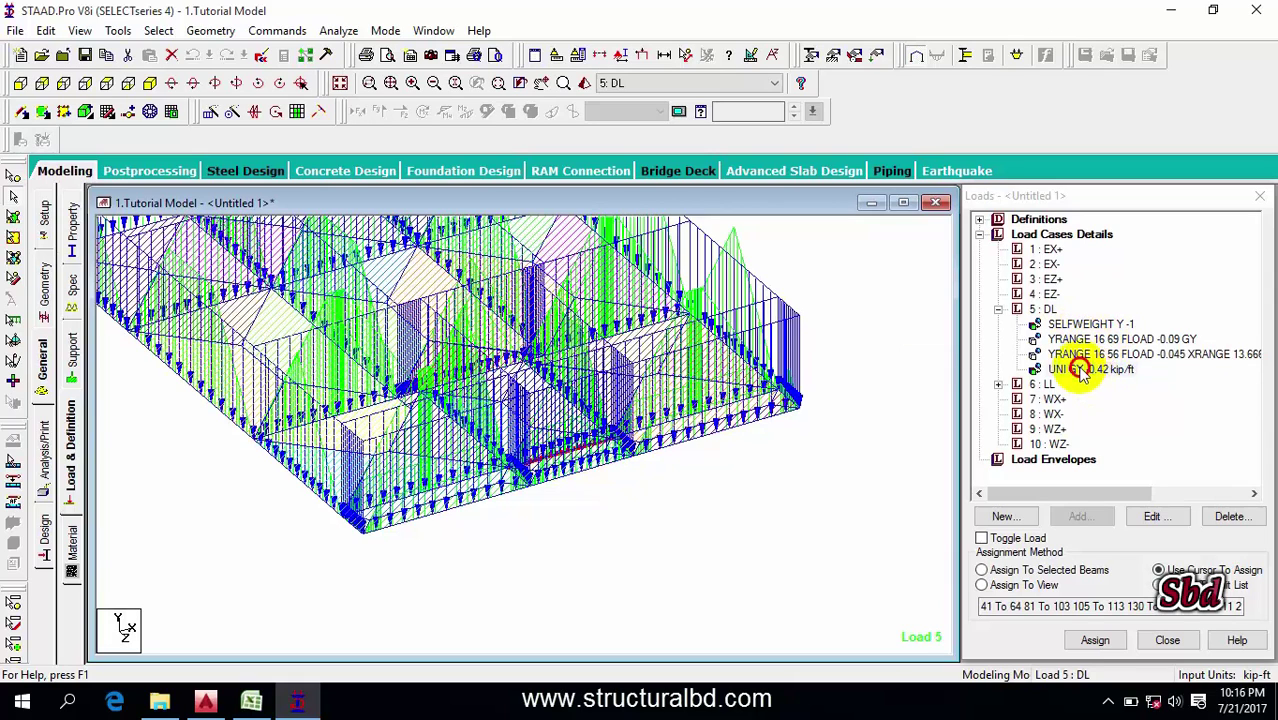
Remove member 91 from the members assigned to the UNI GY -0.42 kip/ft load and apply the change
double_click(1083, 370)
drag(904, 247, 901, 280)
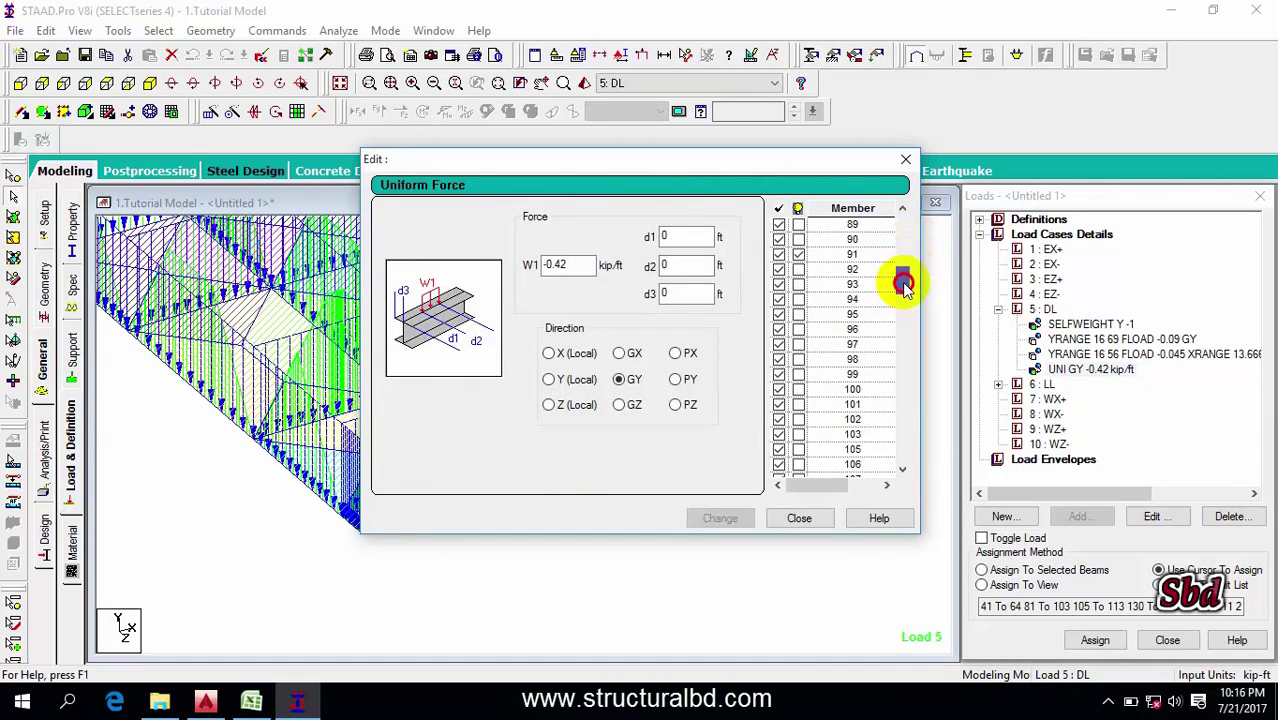
click(799, 255)
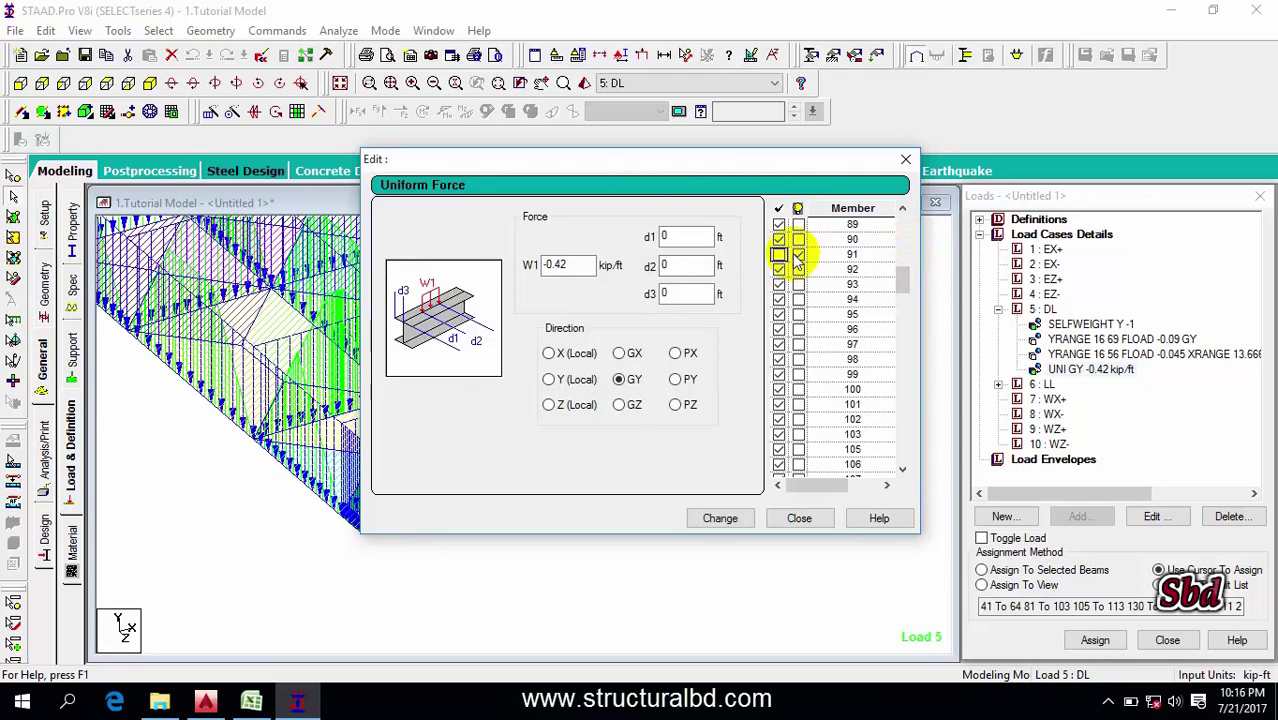
click(798, 240)
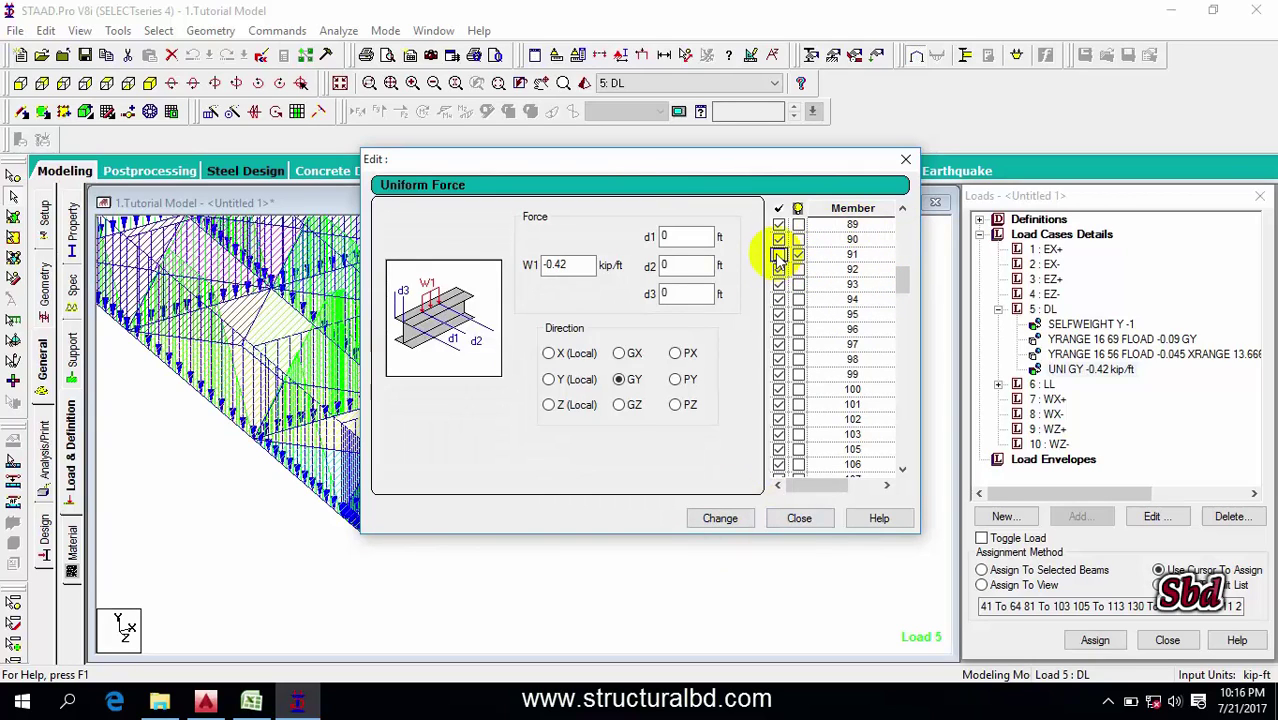
click(720, 518)
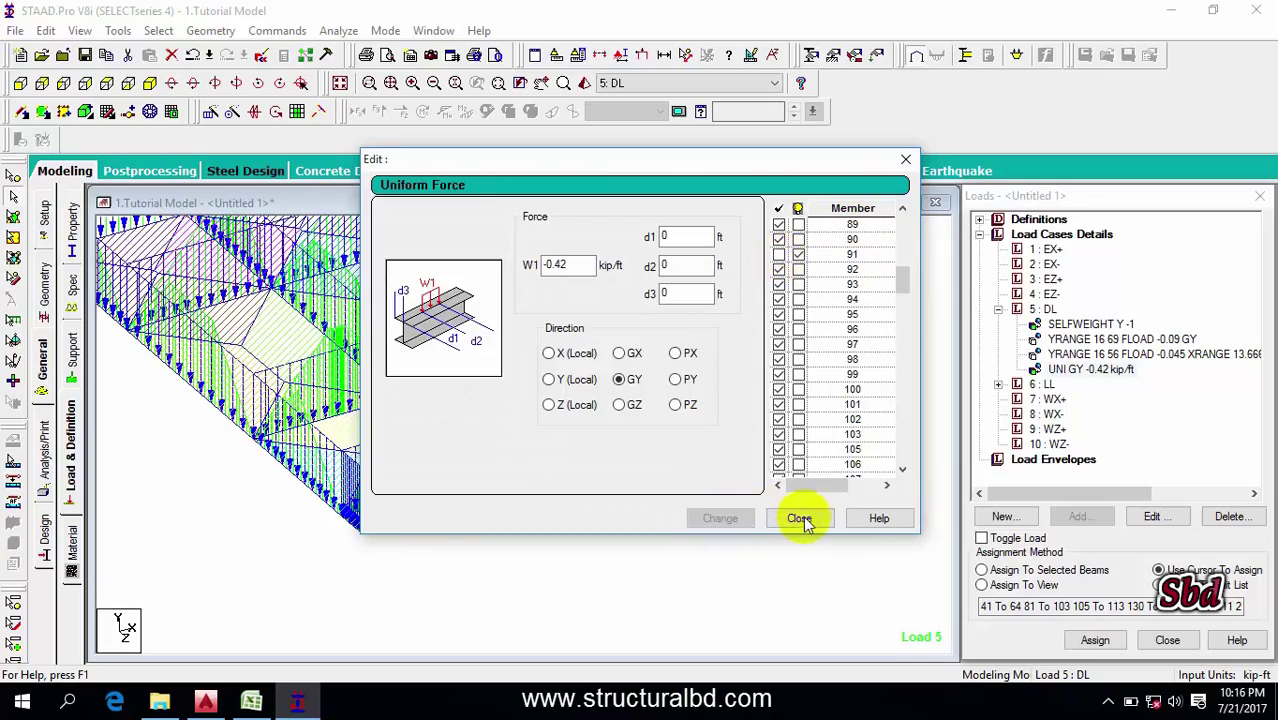
Select the outer edge beams of both balconies and remove members 107, 110, 111 and 113 from the UNI GY -0.42 kip/ft load
click(799, 518)
click(613, 462)
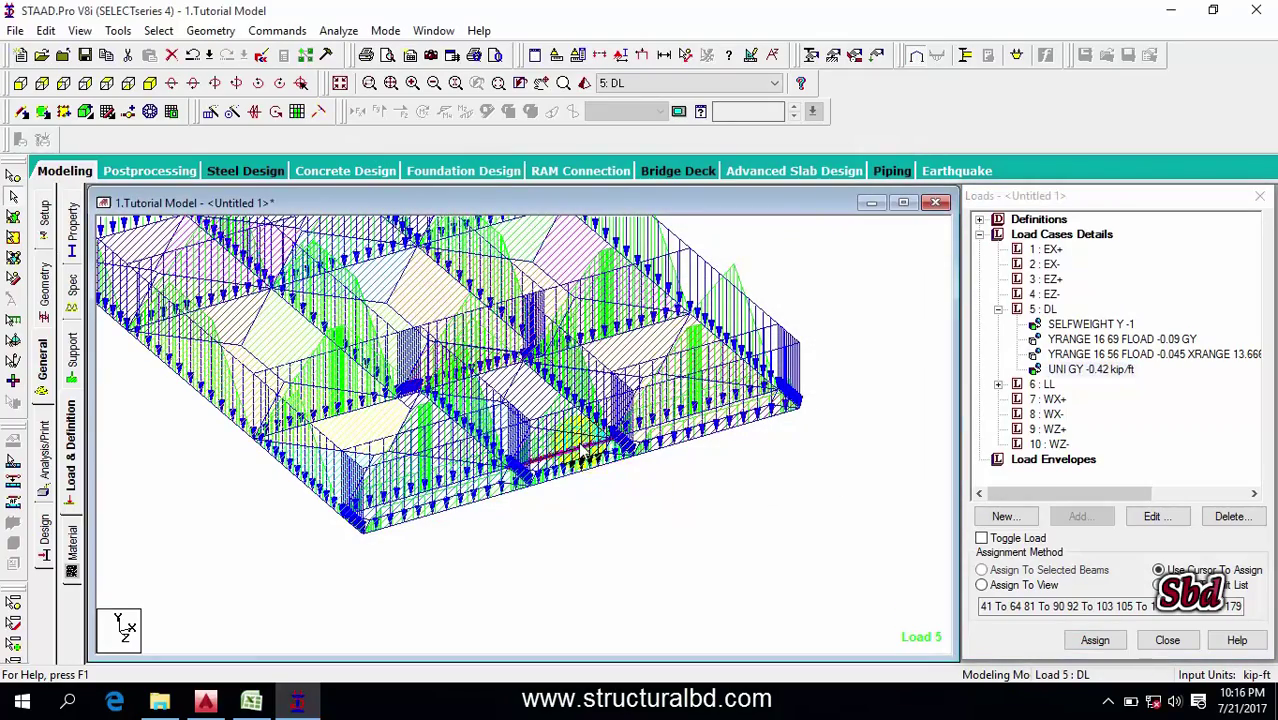
click(452, 482)
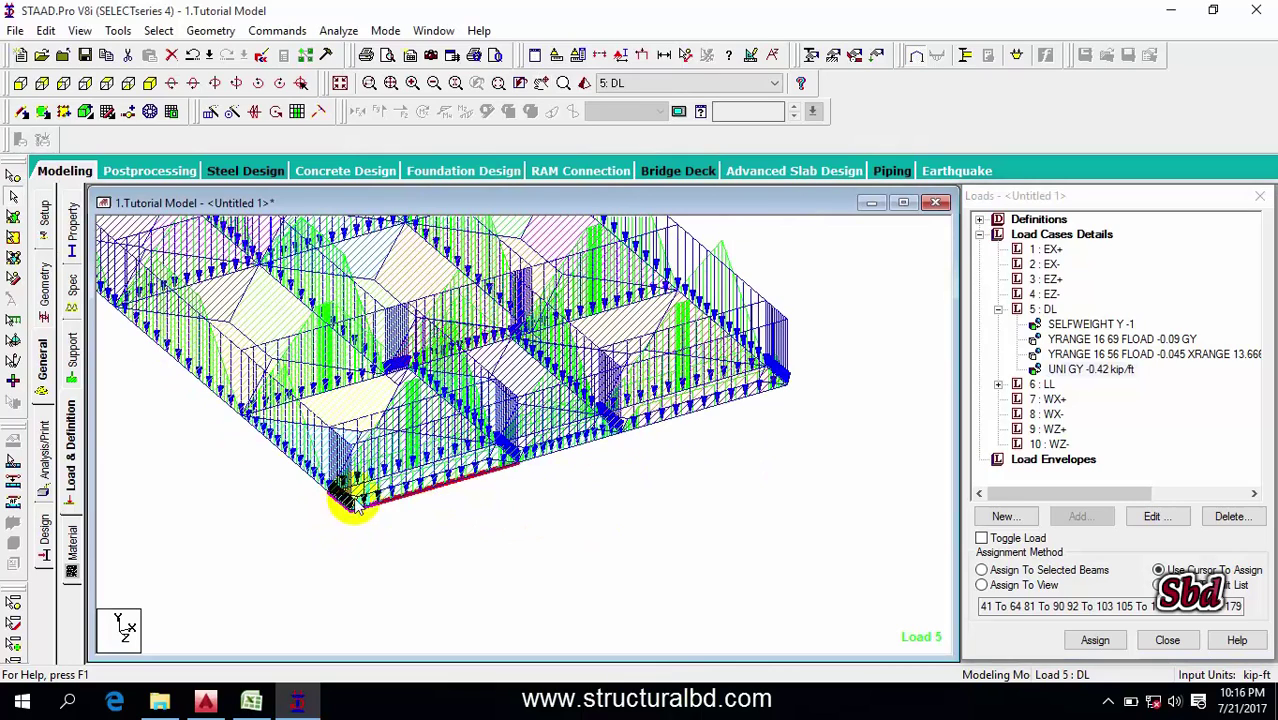
ctrl+click(733, 403)
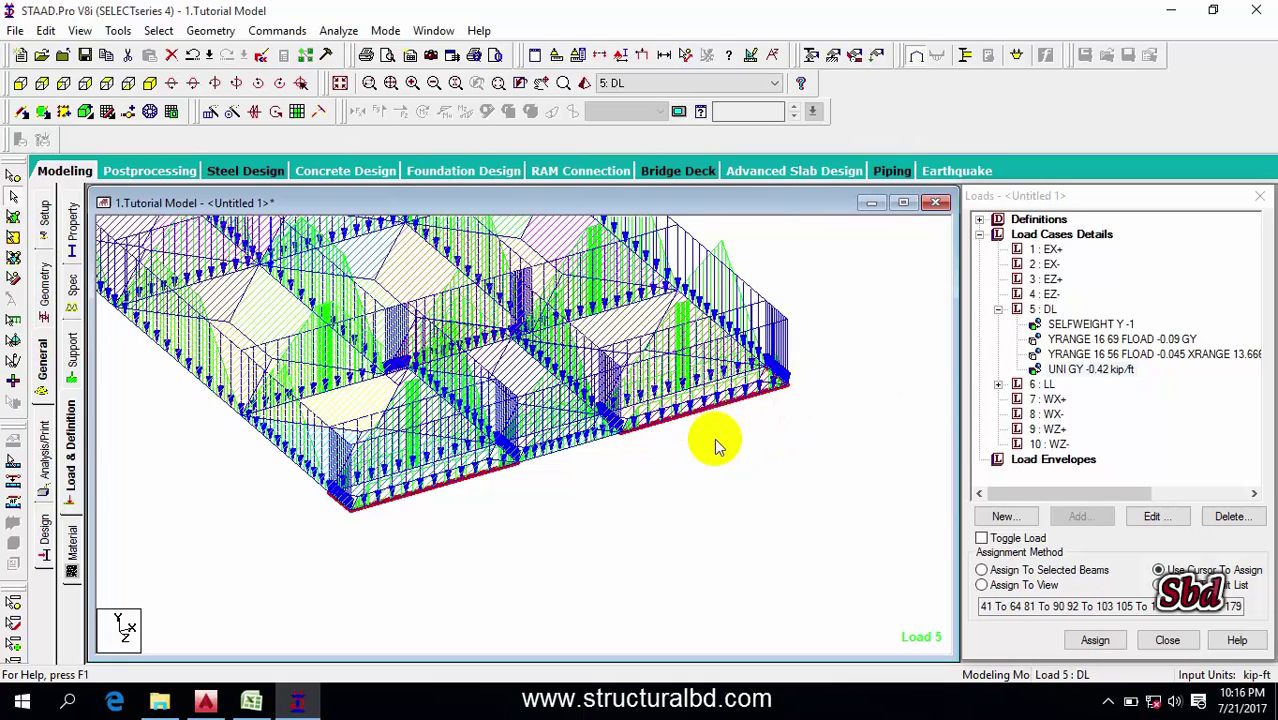
double_click(1066, 370)
drag(907, 236, 907, 300)
click(779, 314)
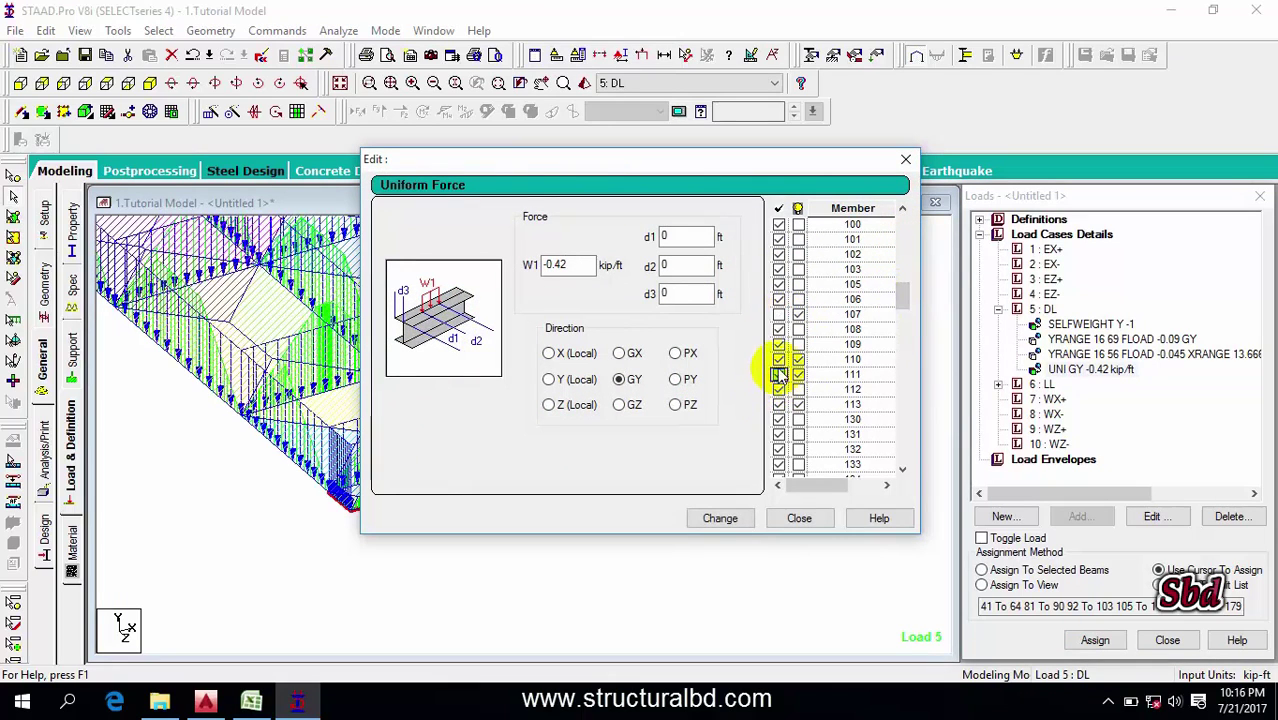
click(779, 404)
click(719, 518)
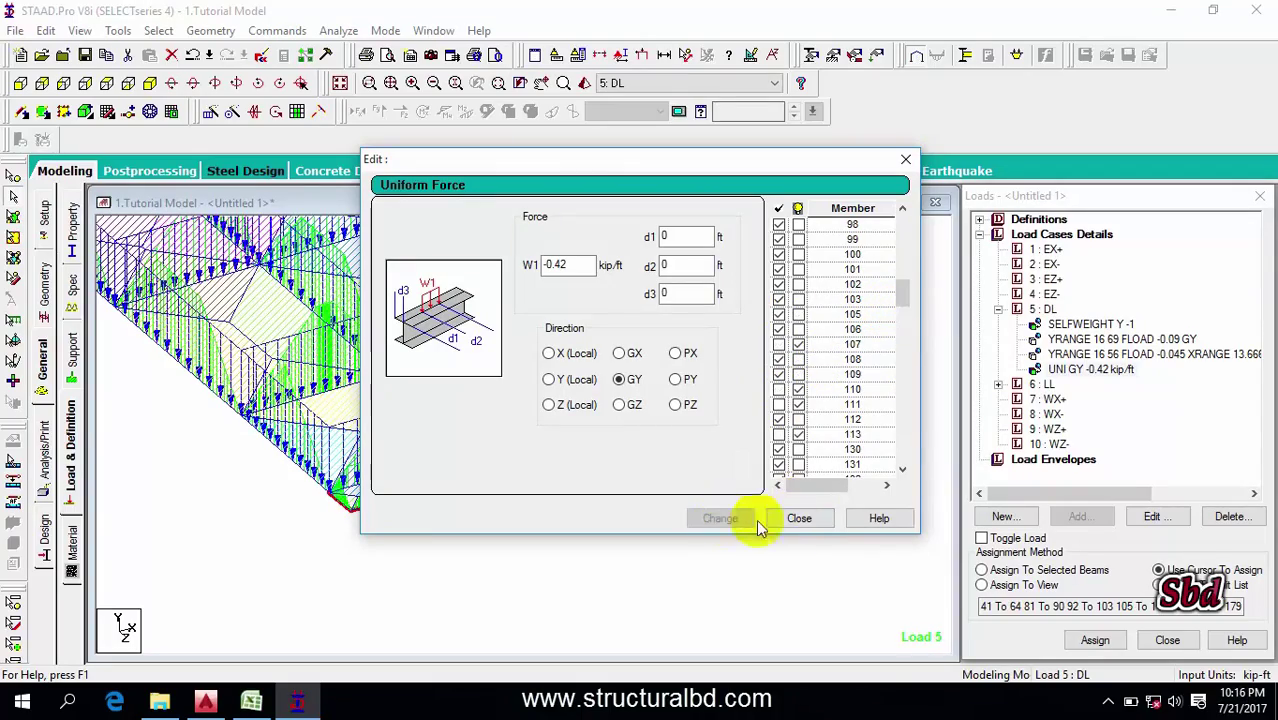
click(802, 517)
Add a uniform member force of -.225 kip/ft in the GY direction to the DL load case
middle_drag(628, 556, 645, 499)
click(1043, 309)
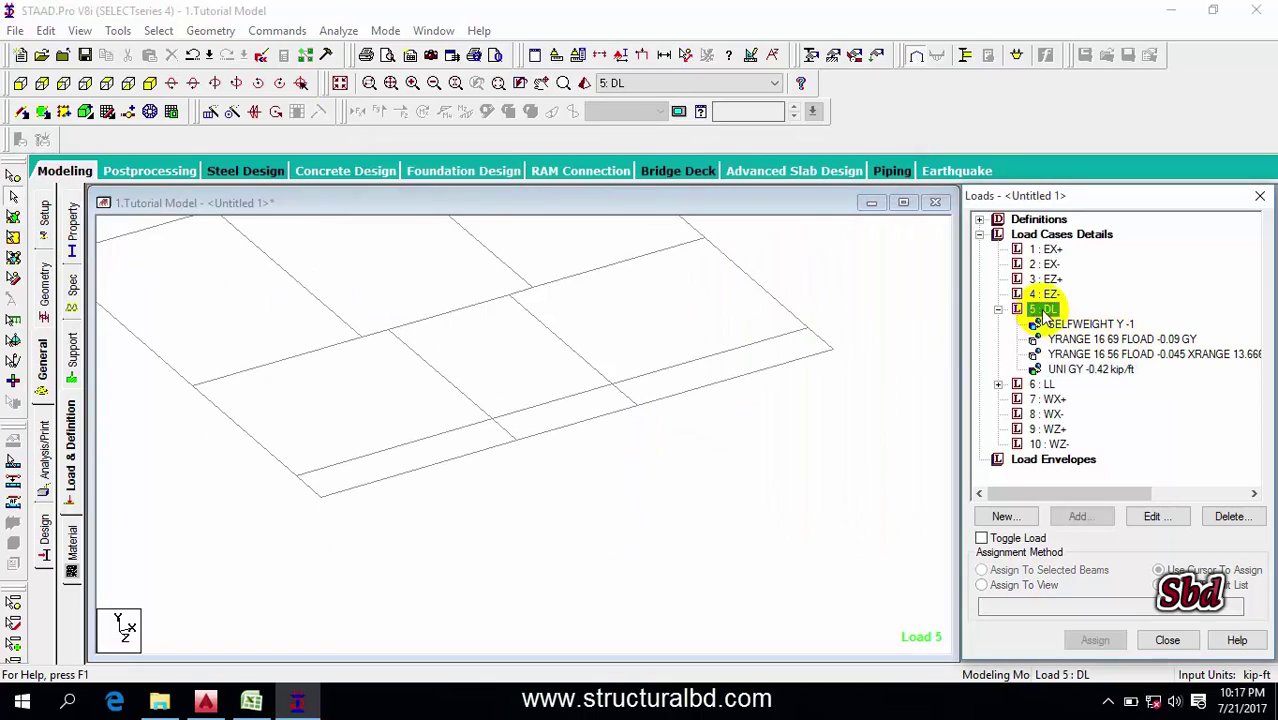
click(1082, 516)
click(252, 119)
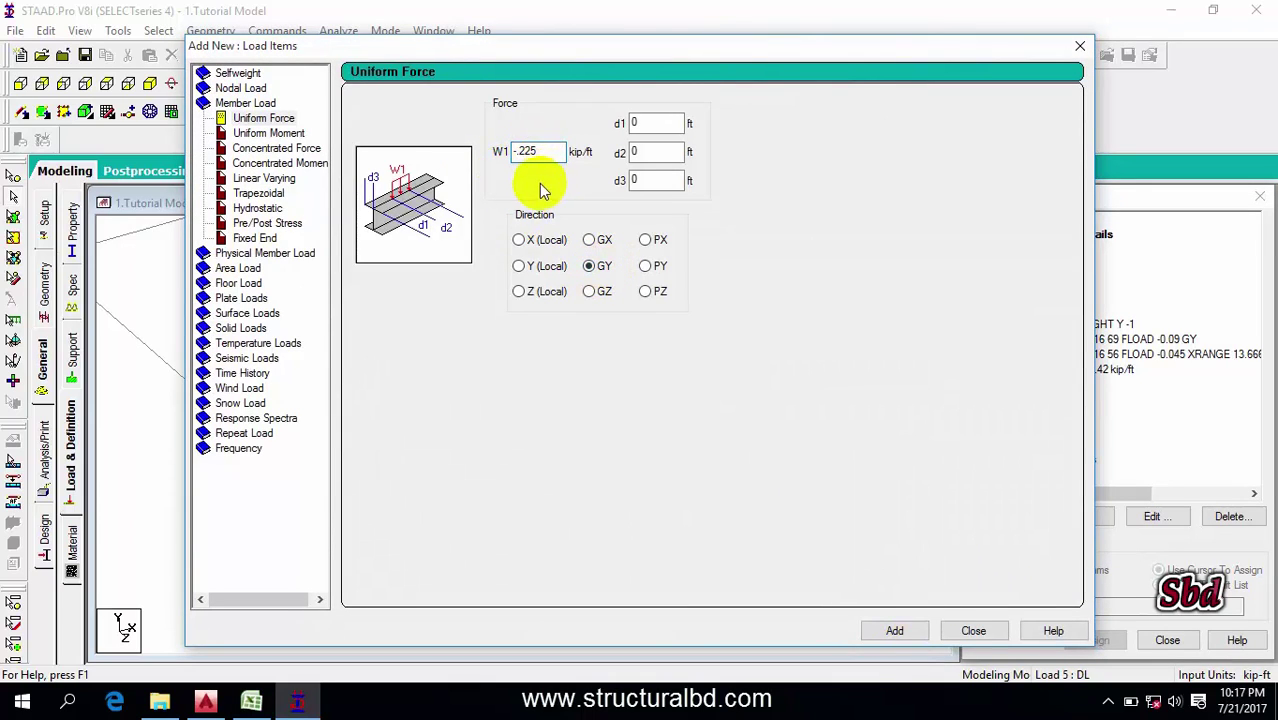
click(976, 633)
Assign the UNI GY -0.225 kip/ft load to the selected front and side edge beams of both balconies
click(1094, 384)
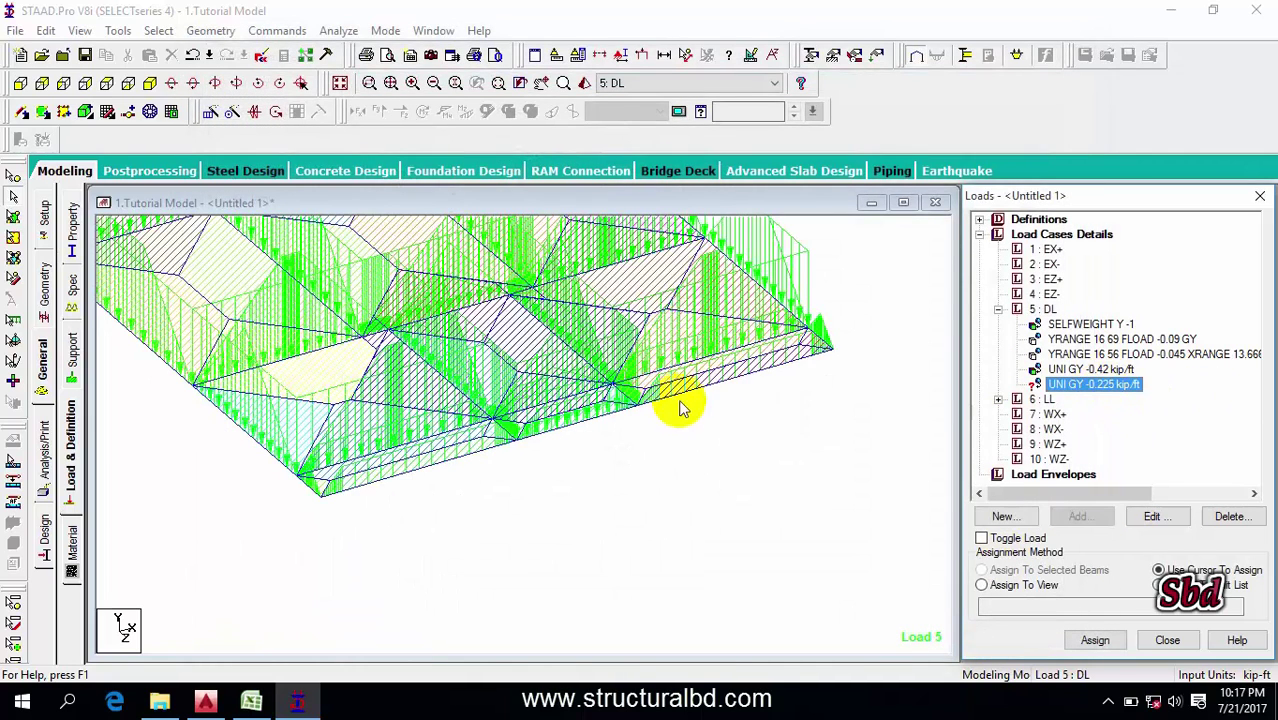
click(815, 345)
click(770, 365)
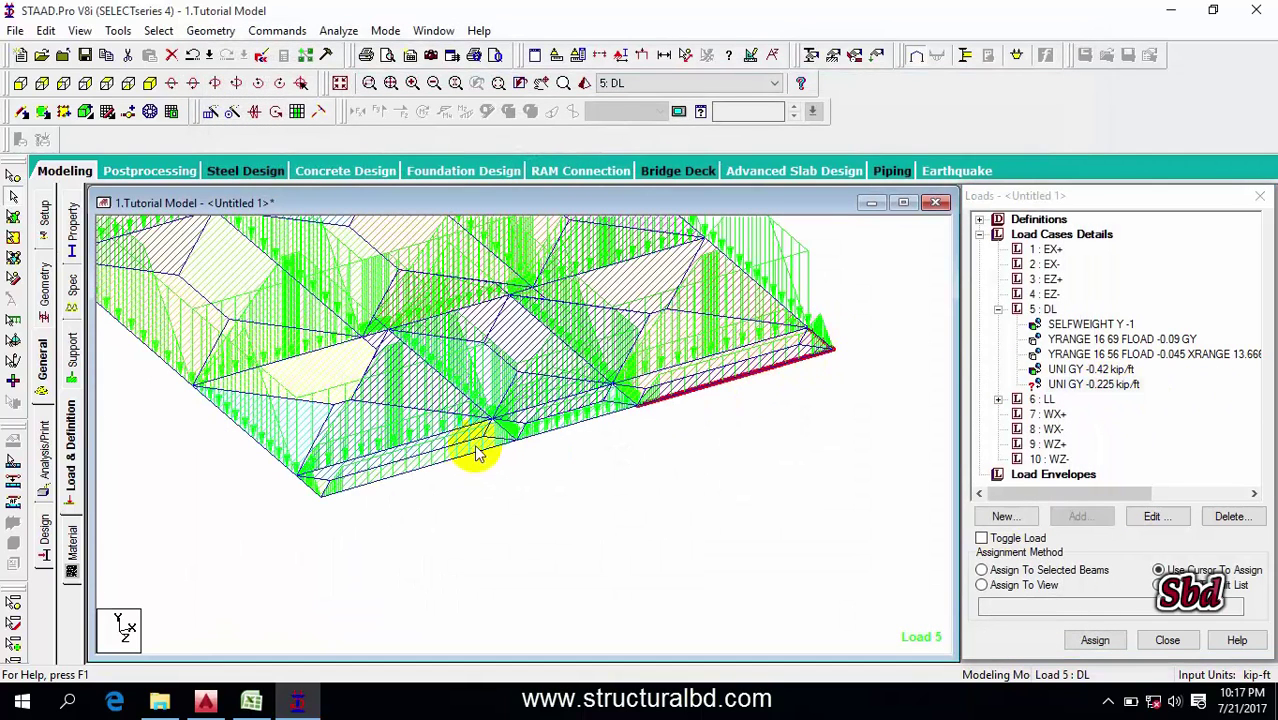
click(489, 447)
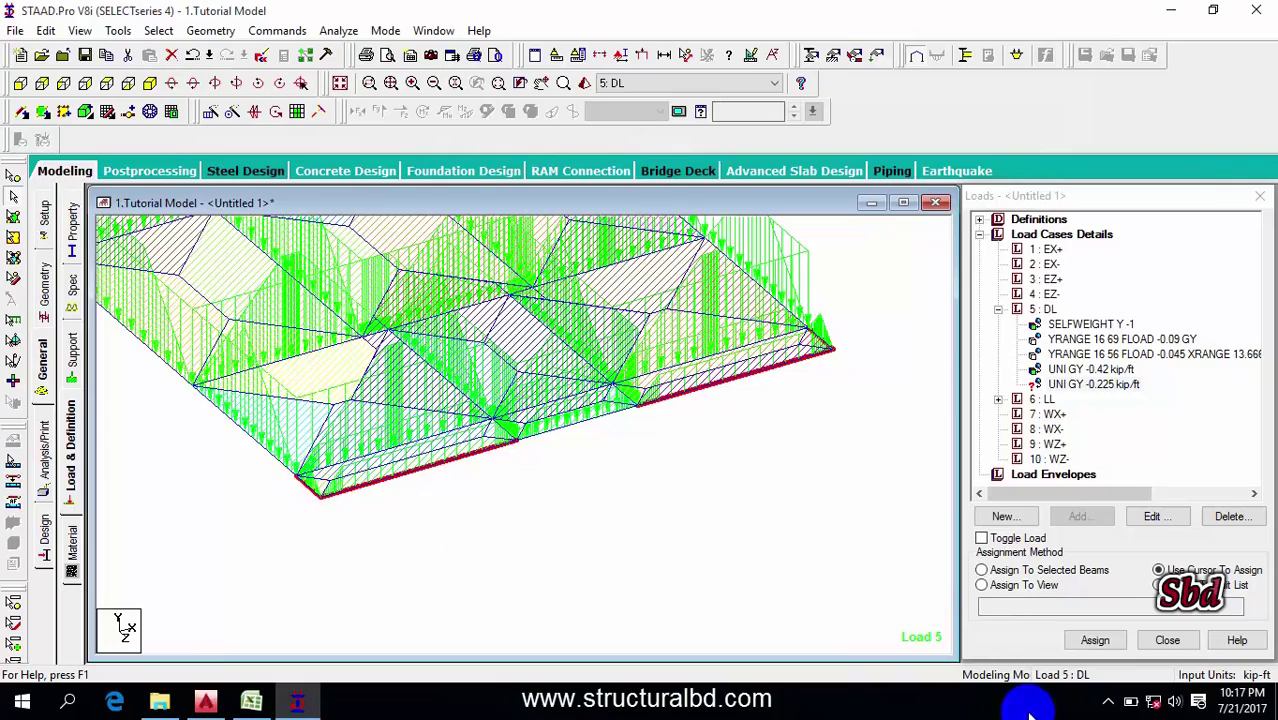
click(990, 571)
click(1095, 641)
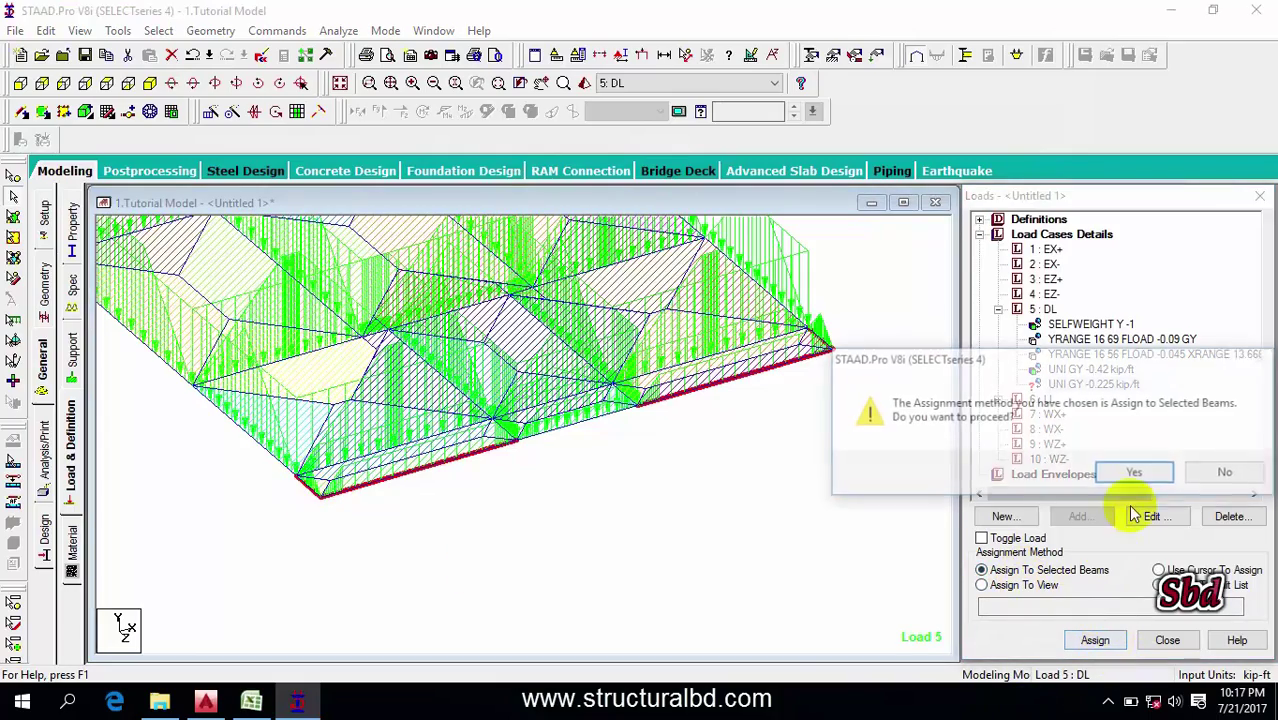
click(1136, 474)
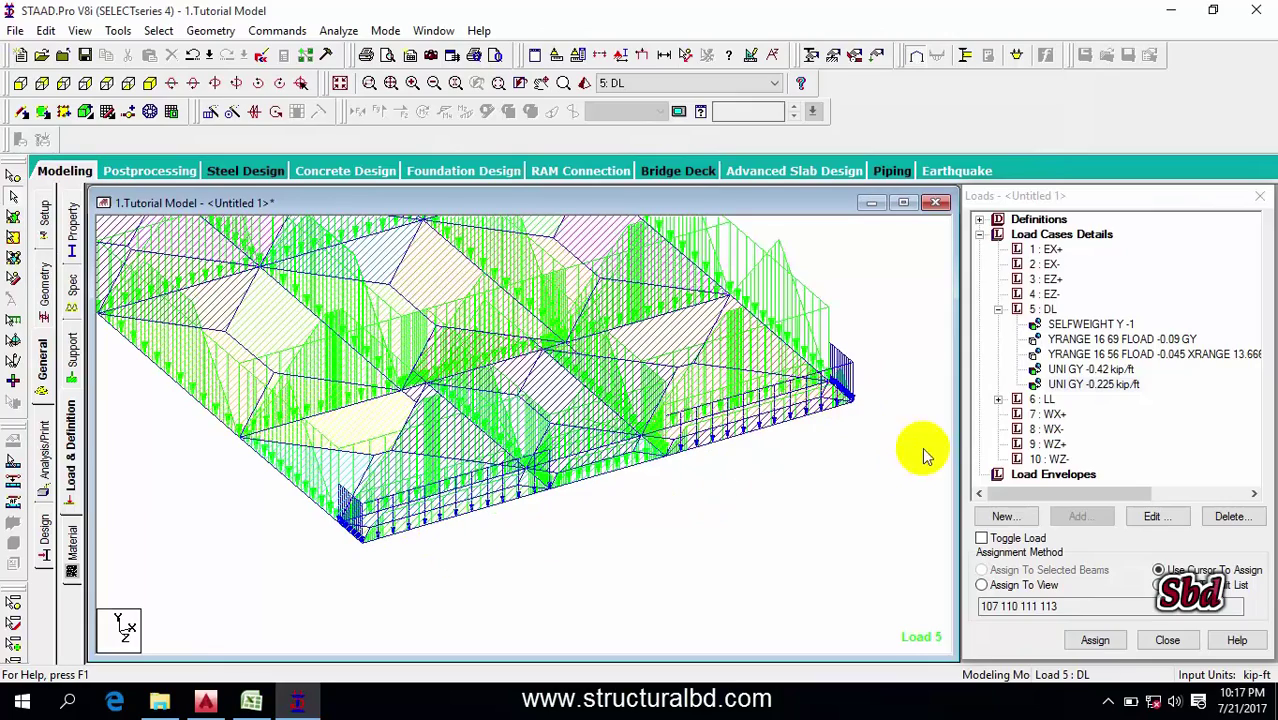
Switch to AutoCAD and check the balcony and stair area on the floor beam layout
middle_drag(735, 392, 712, 477)
click(205, 700)
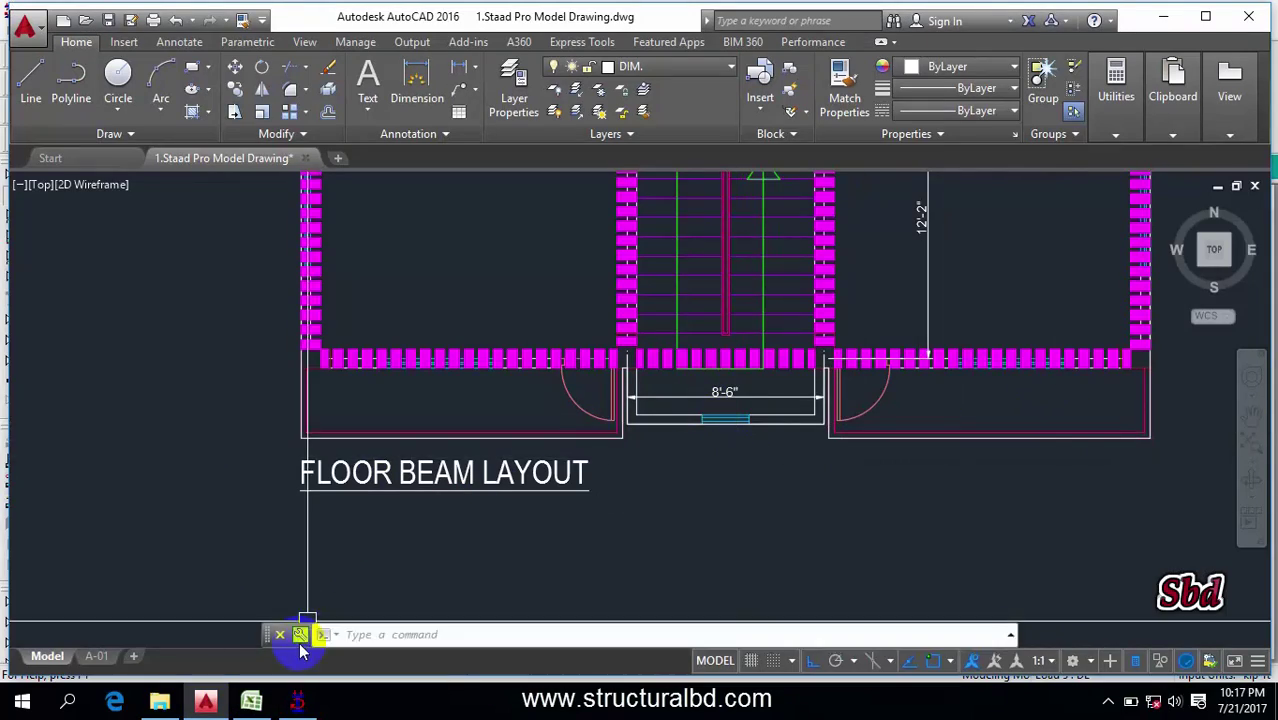
click(249, 701)
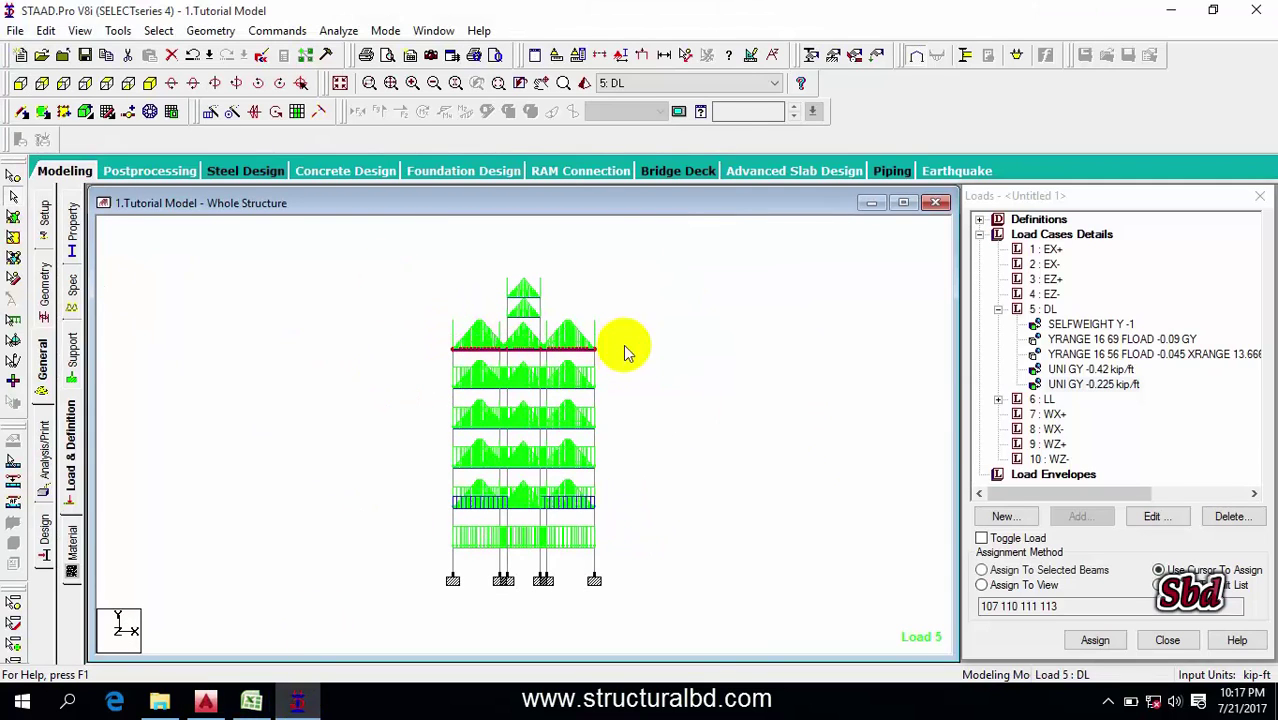
Return to STAAD.Pro and open the selected roof-level beams of the whole structure in a new isometric view
right_click(625, 352)
click(688, 487)
click(750, 323)
click(150, 83)
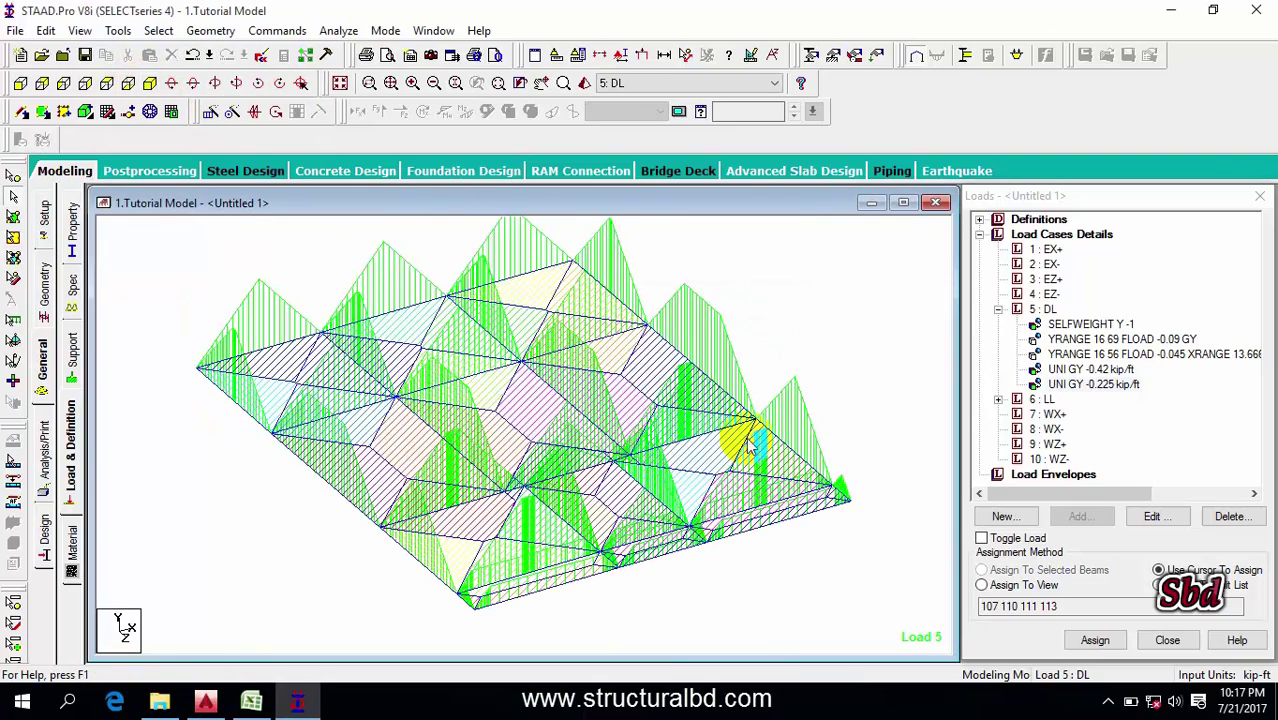
Select the roof beams enclosing the front middle stair bay and assign the UNI GY -0.42 kip/ft load to them
click(1095, 384)
scroll(570, 491, up, 3)
mouse_move(570, 491)
middle_down()
mouse_move(542, 357)
mouse_move(500, 454)
mouse_move(507, 414)
middle_up()
click(495, 466)
click(570, 425)
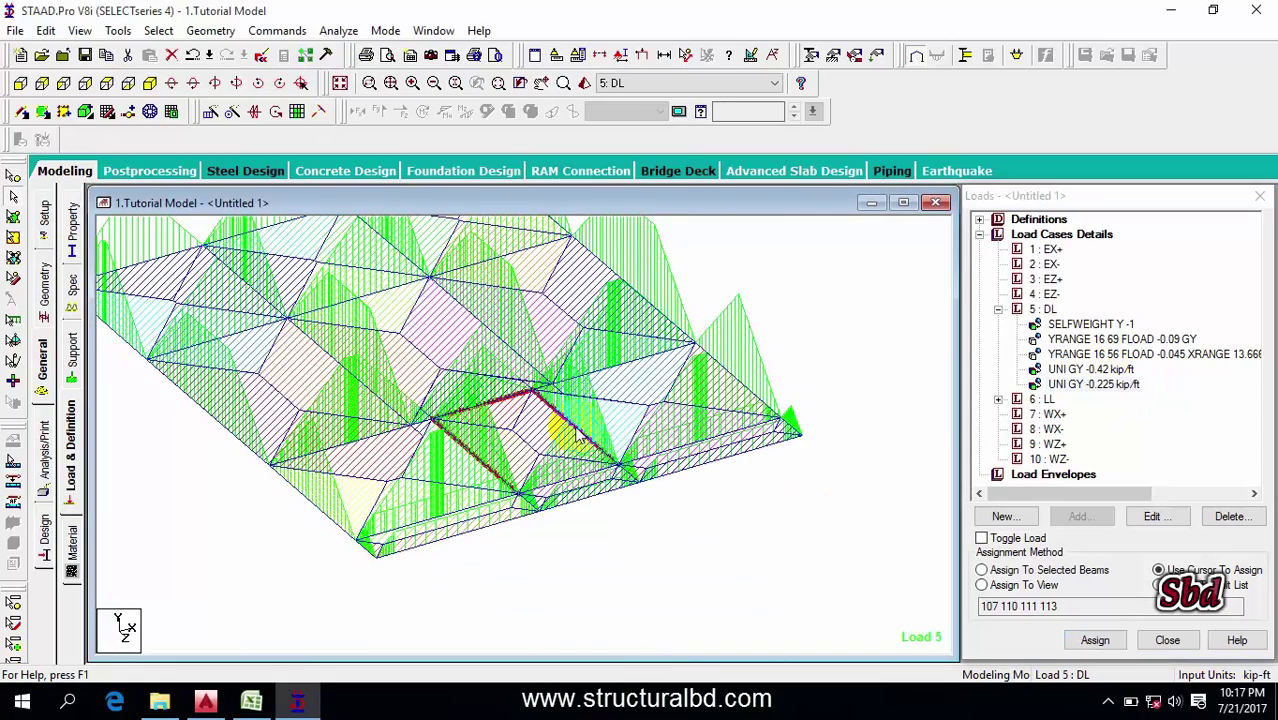
click(576, 503)
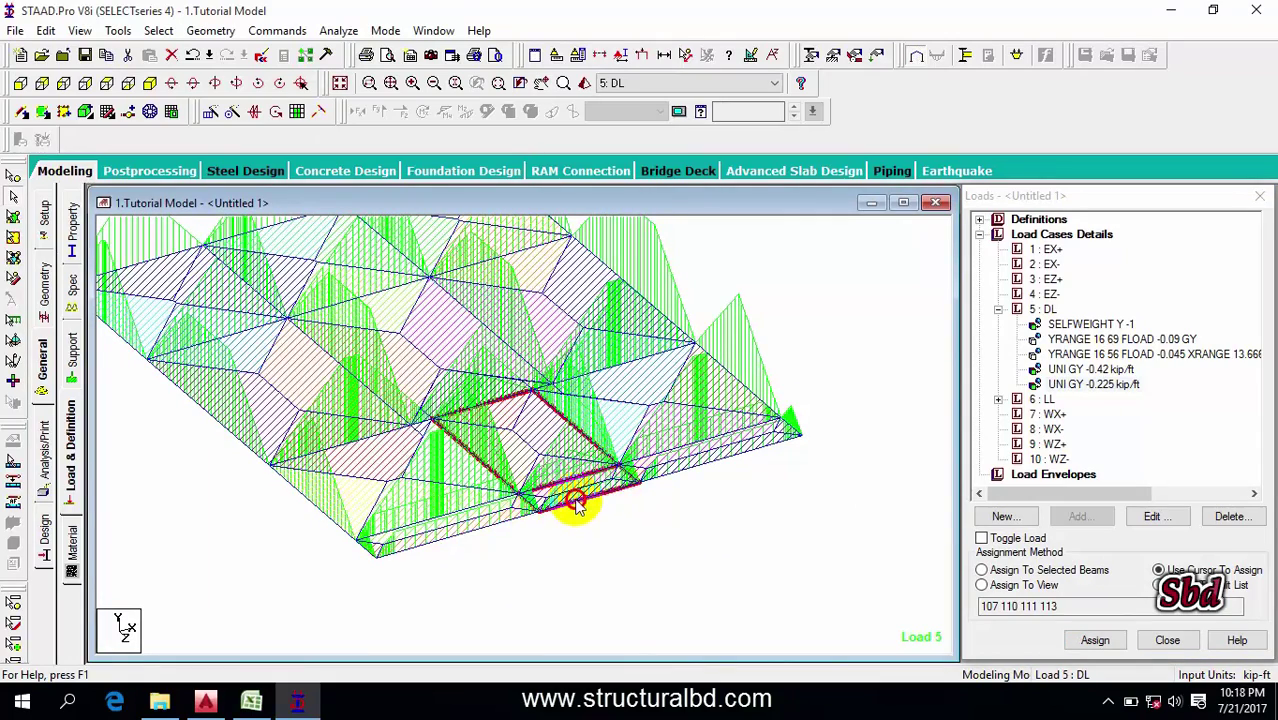
click(596, 455)
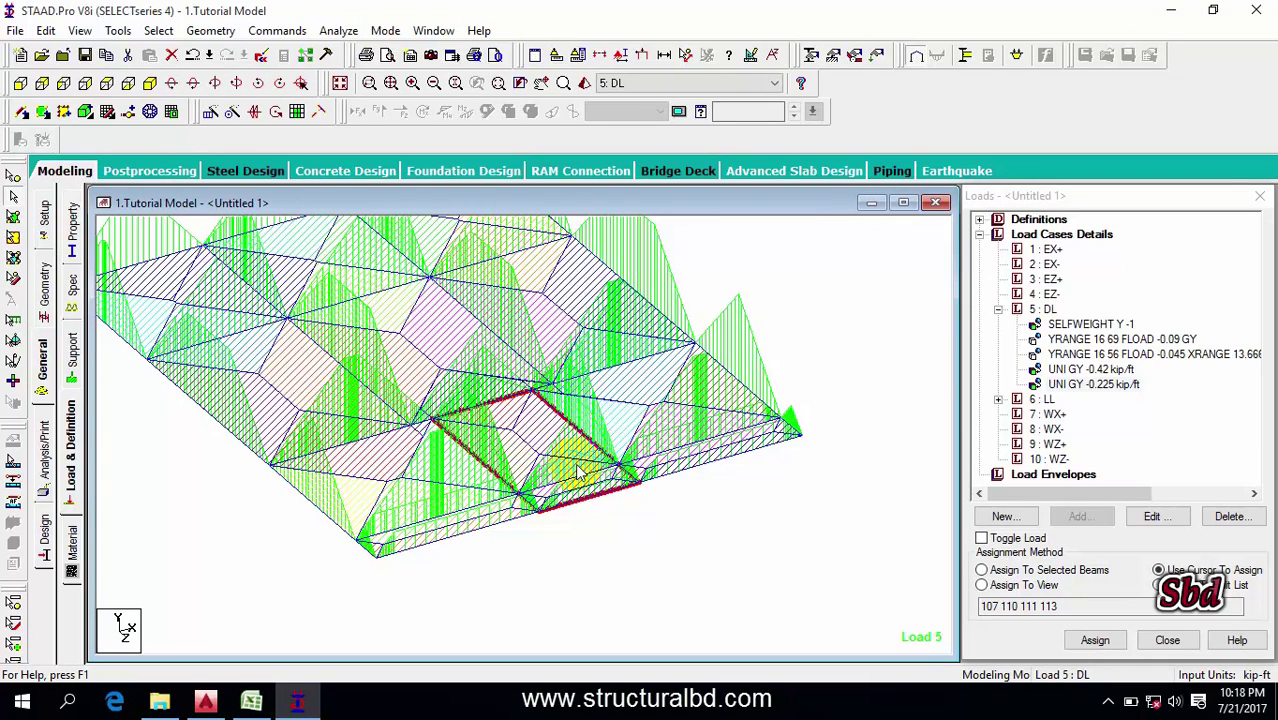
click(1098, 372)
click(1055, 570)
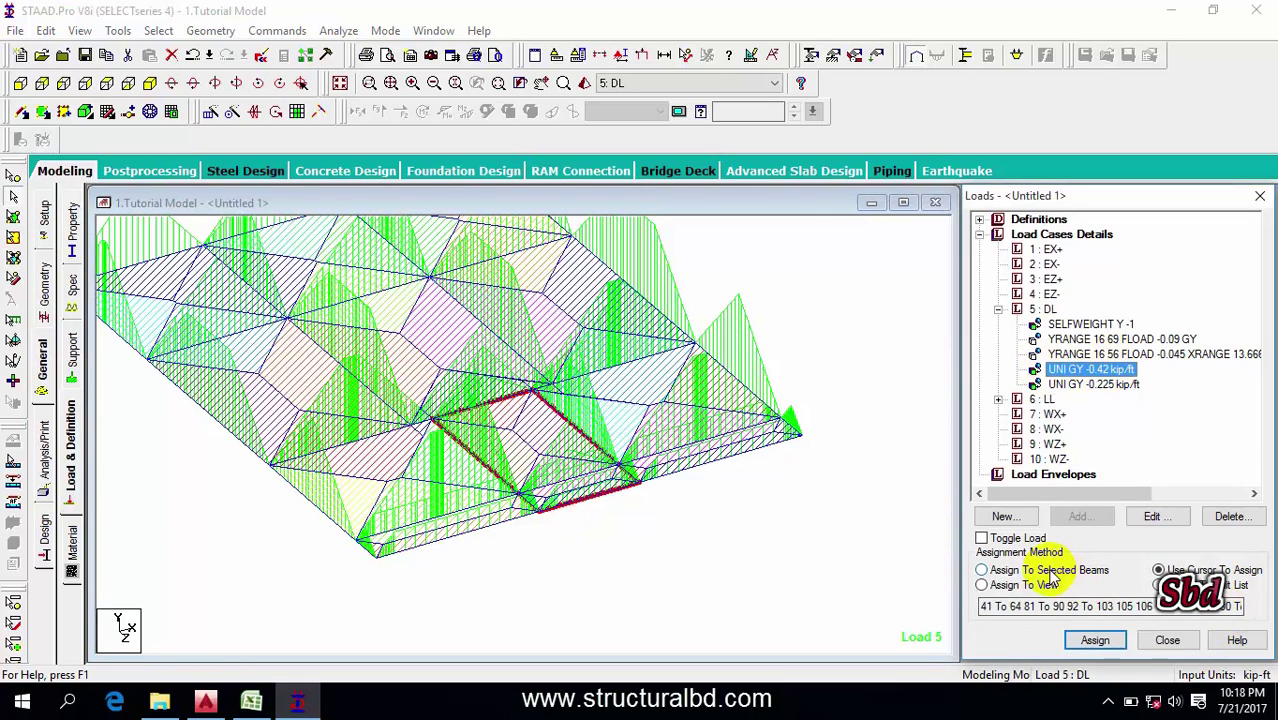
click(1105, 646)
click(1139, 472)
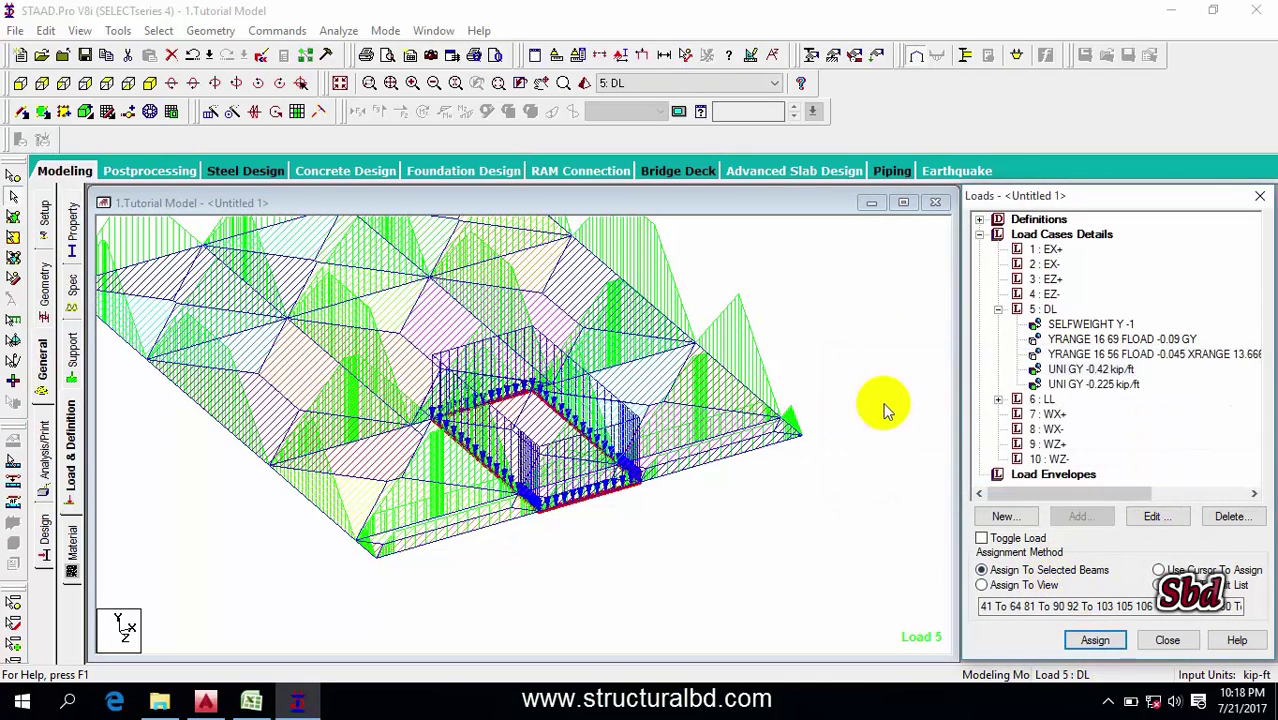
middle_drag(658, 368, 528, 286)
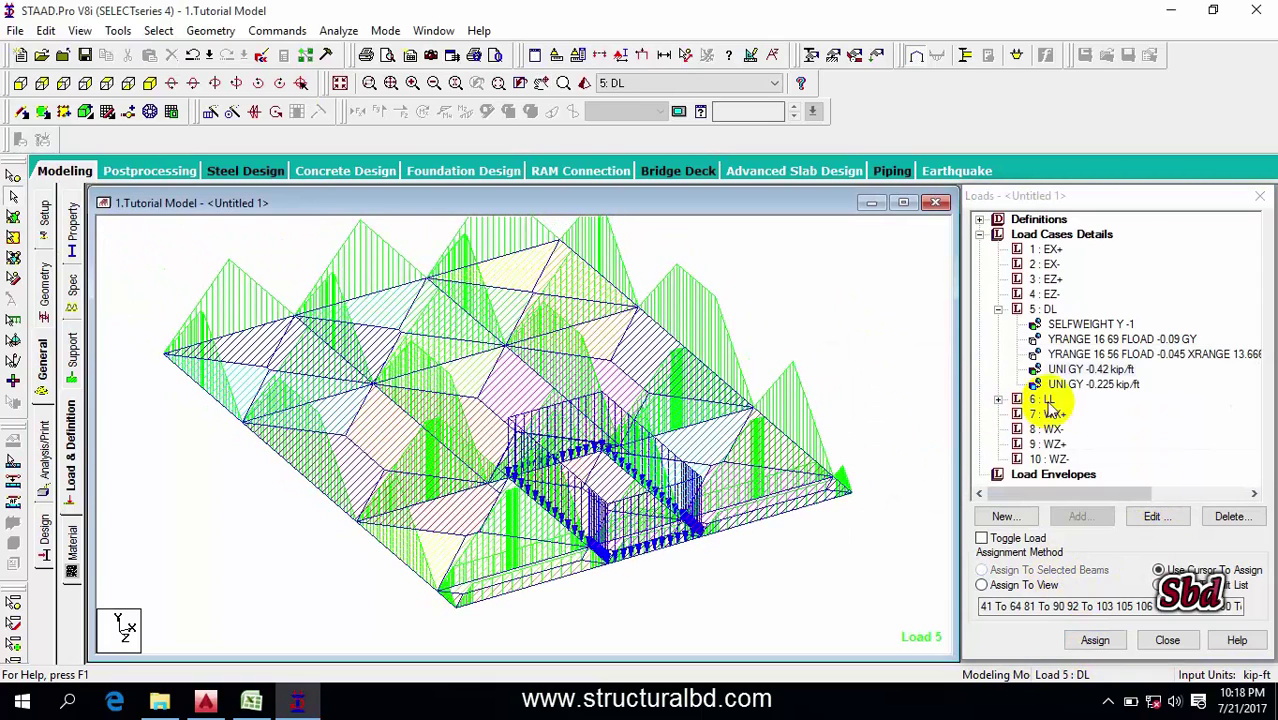
Switch to Excel and enter the formula =.41*3*1*120 in cell H15
click(251, 702)
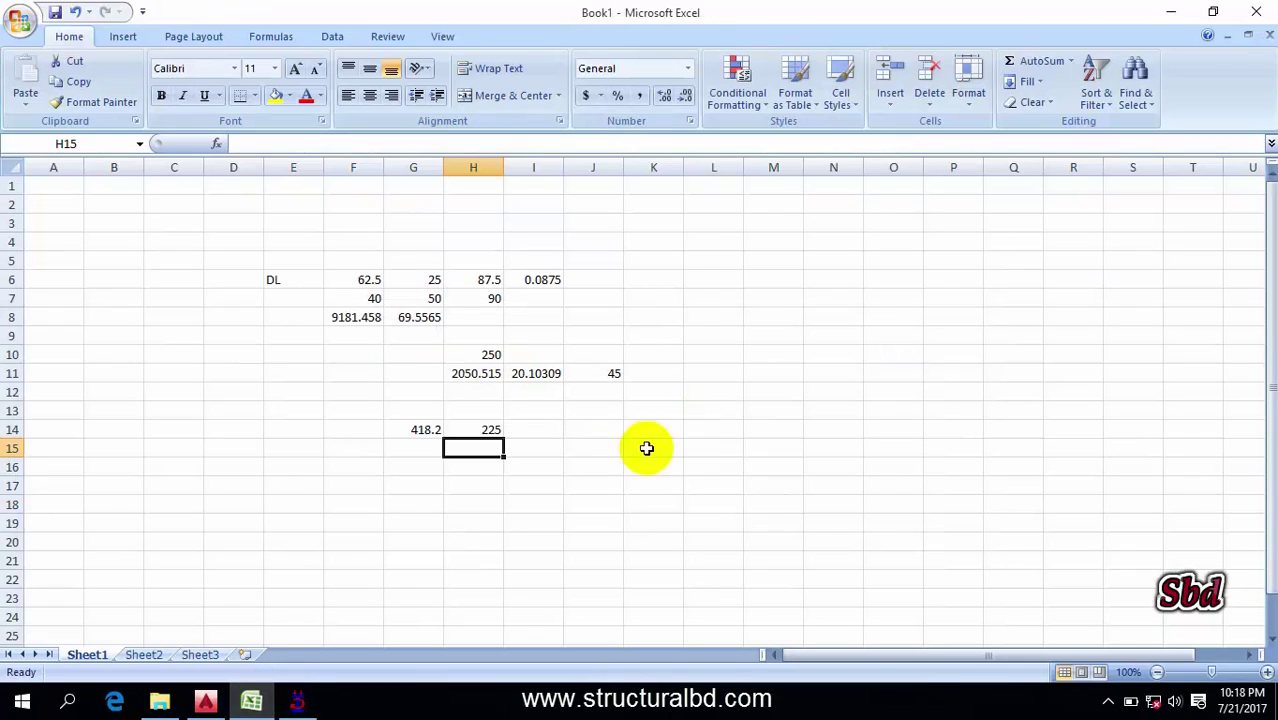
text(=.41*3*1*120)
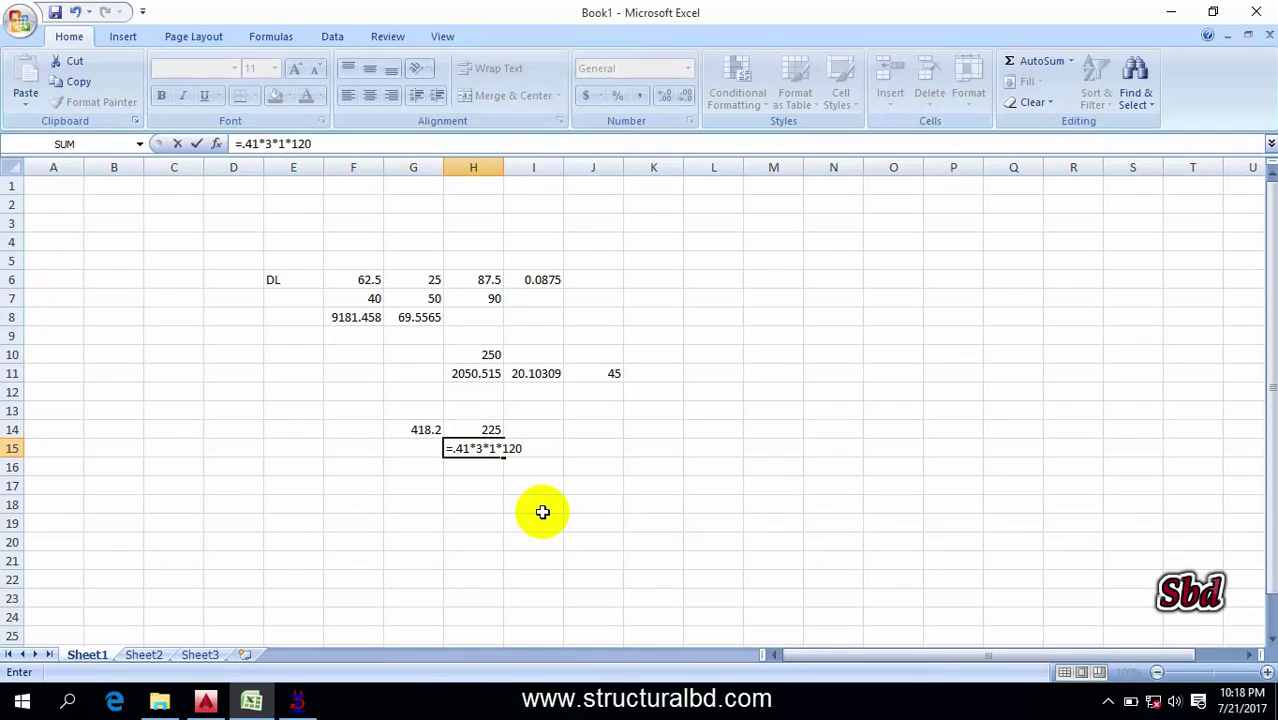
key(Return)
click(484, 448)
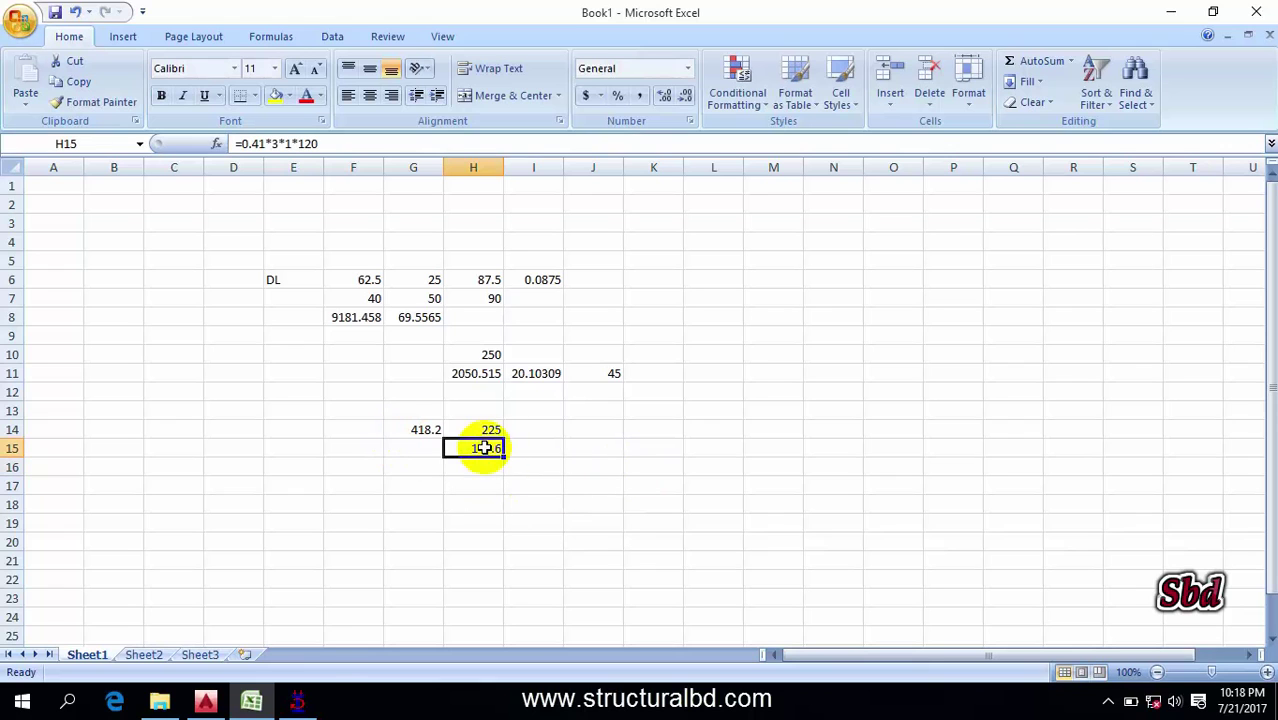
Return to STAAD.Pro and add a uniform member force of -.150 kip/ft in the GY direction to the DL load case
click(292, 705)
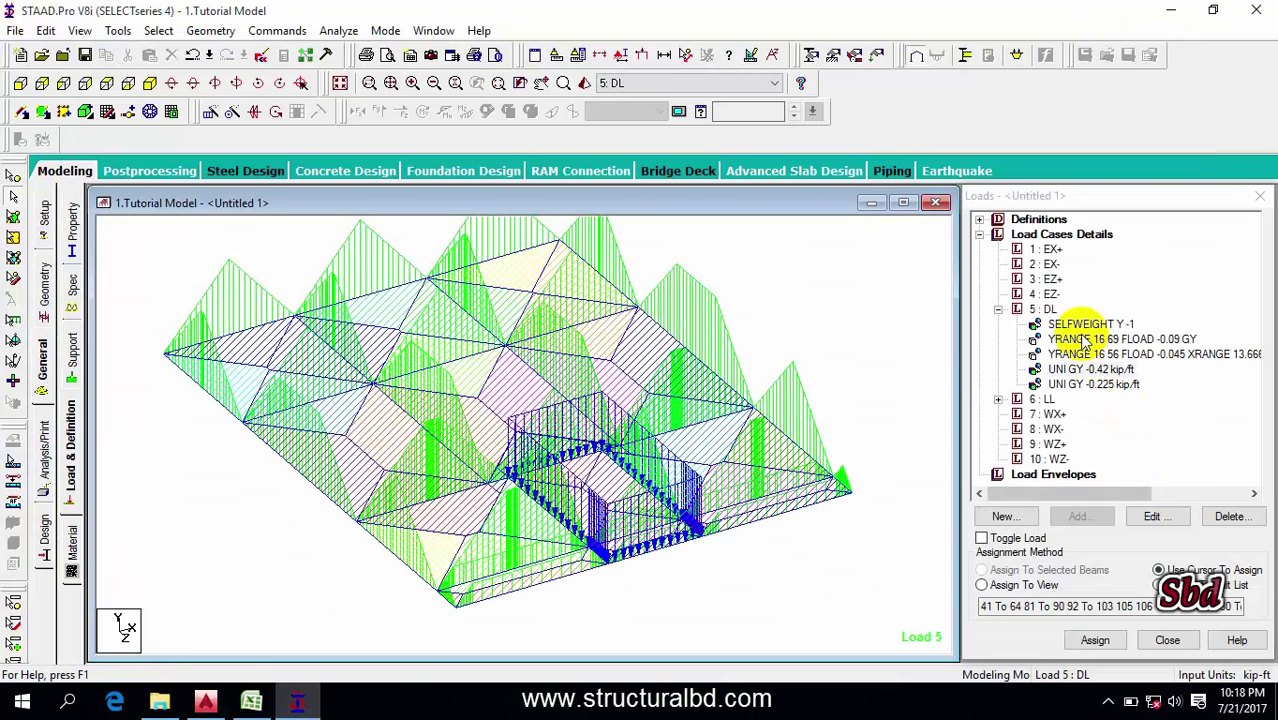
click(1043, 309)
click(1084, 522)
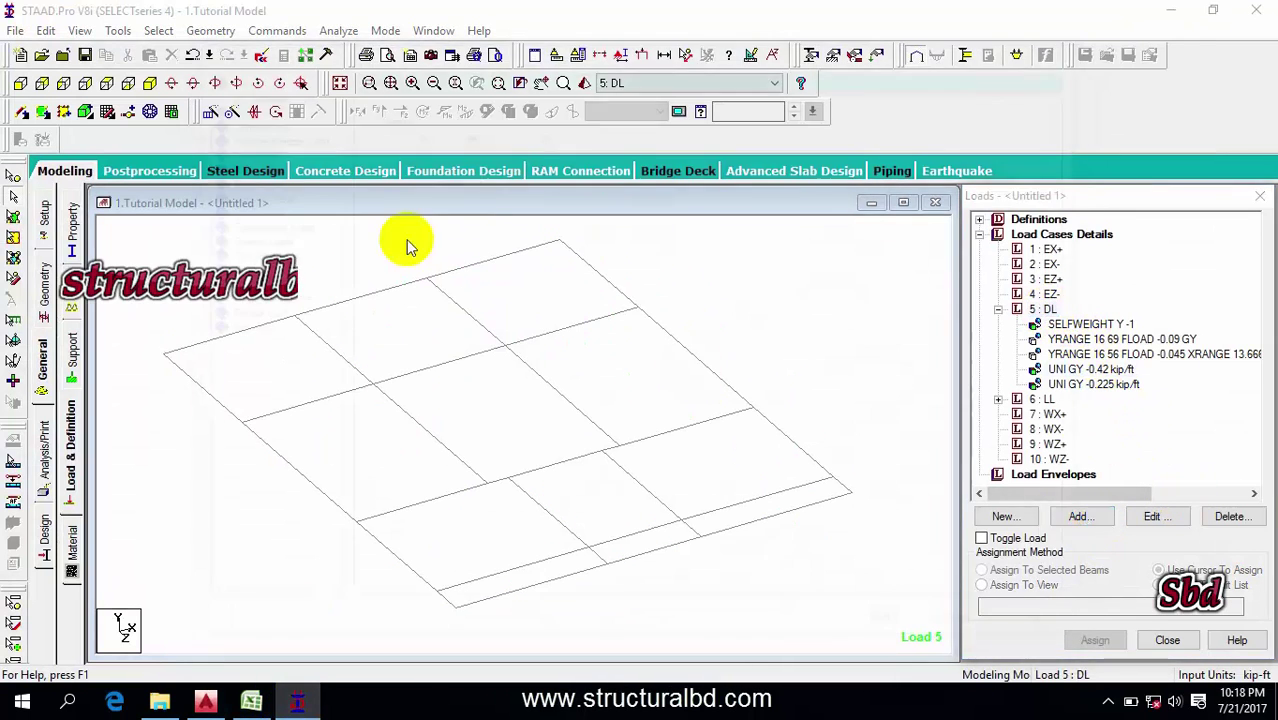
click(242, 113)
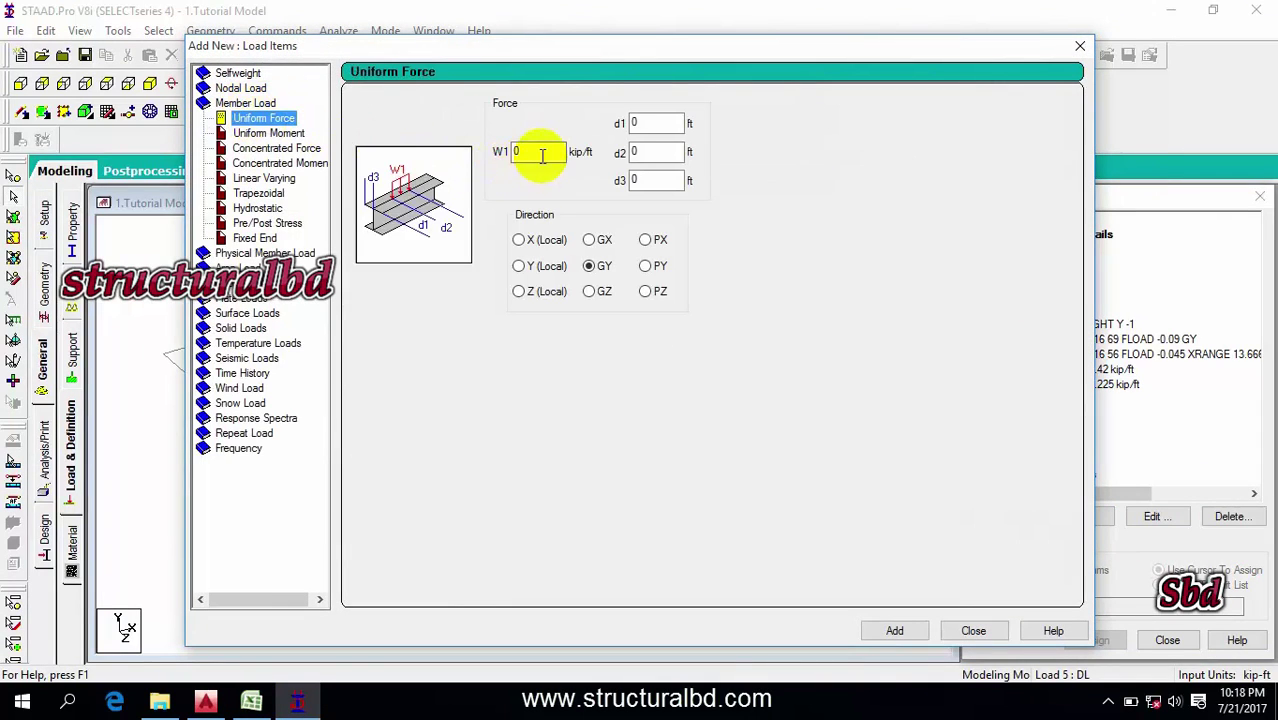
double_click(540, 152)
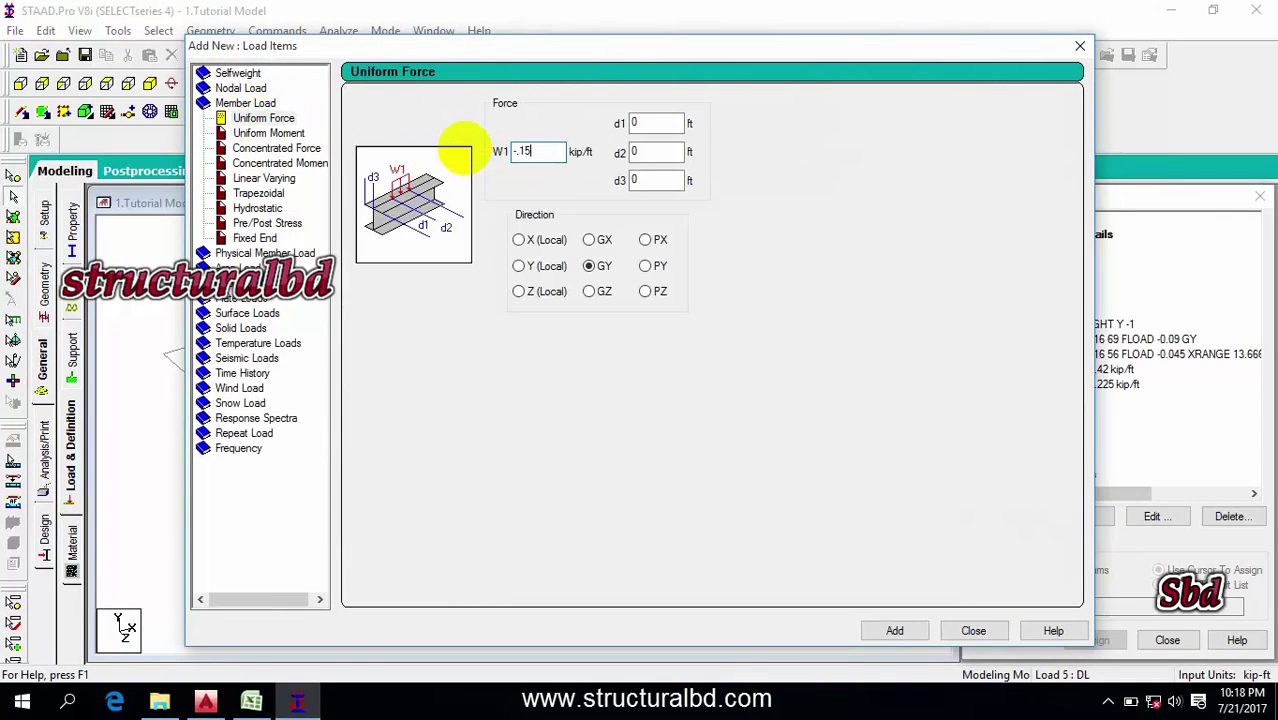
click(894, 631)
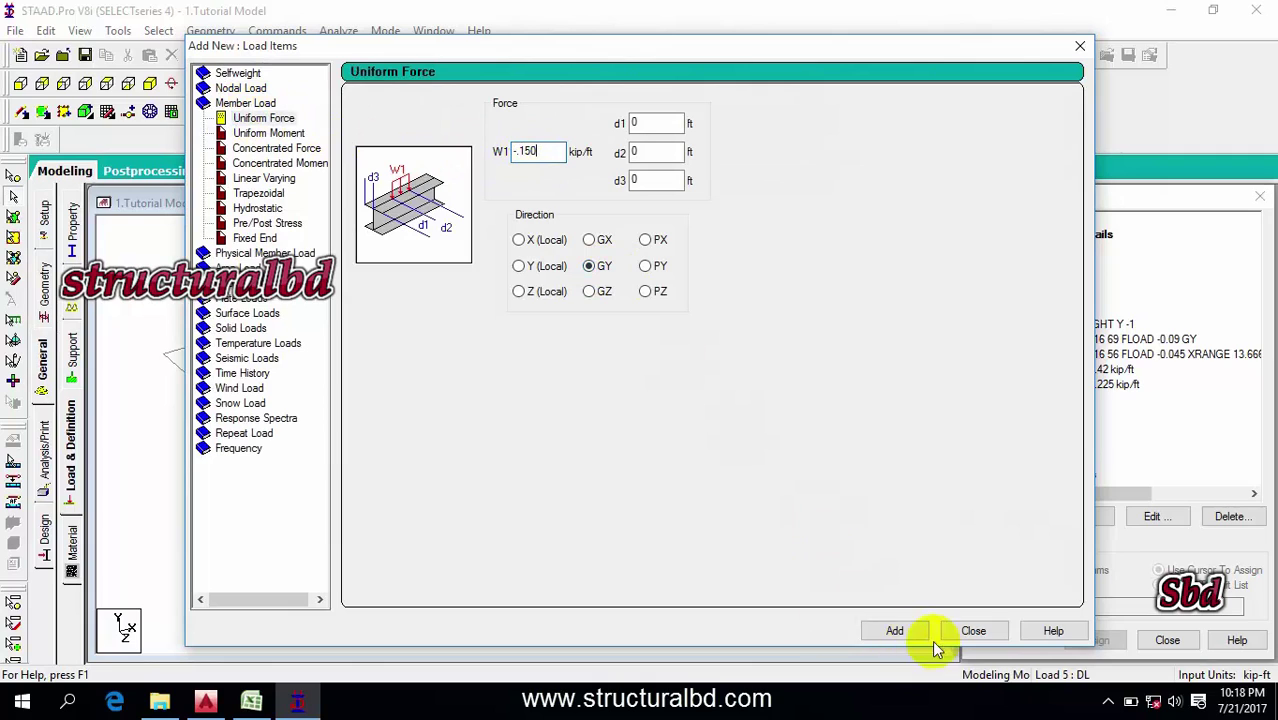
click(973, 631)
Select the perimeter roof beams except the front middle bay and assign the UNI GY -0.15 kip/ft load to them
click(308, 313)
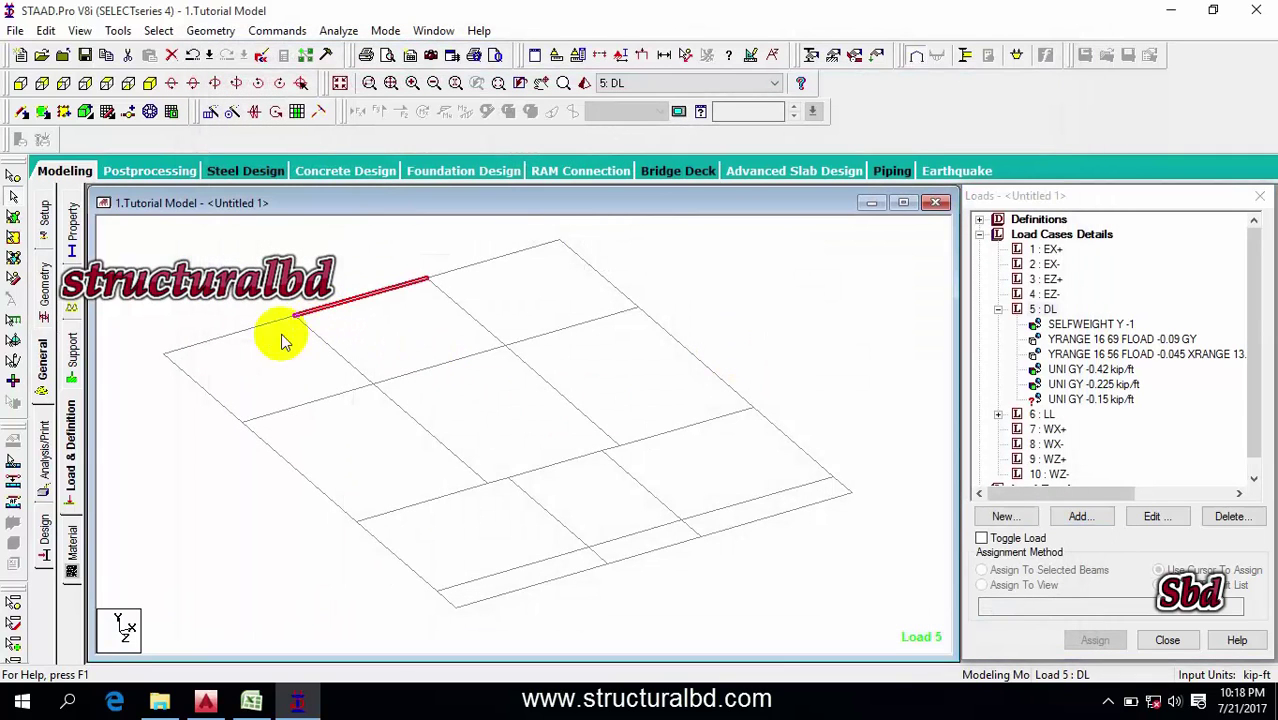
ctrl+click(493, 258)
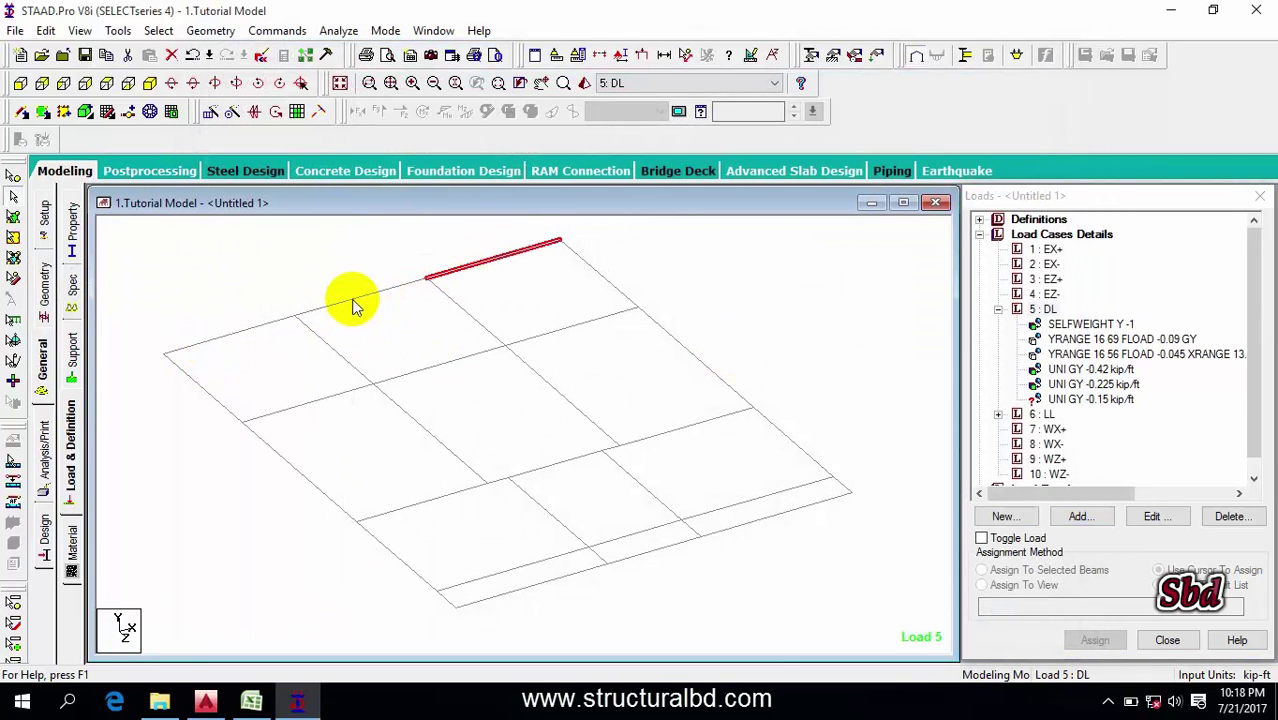
ctrl+click(250, 328)
ctrl+click(215, 400)
ctrl+click(310, 480)
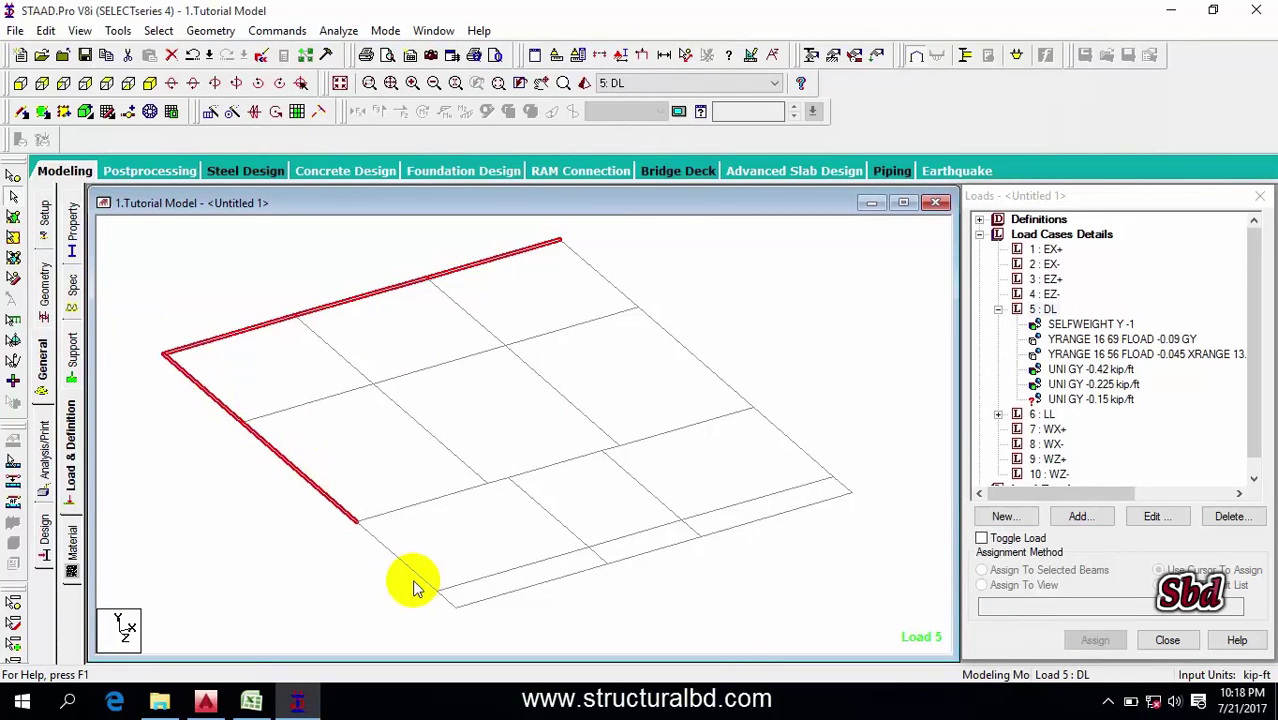
ctrl+click(410, 567)
ctrl+click(520, 590)
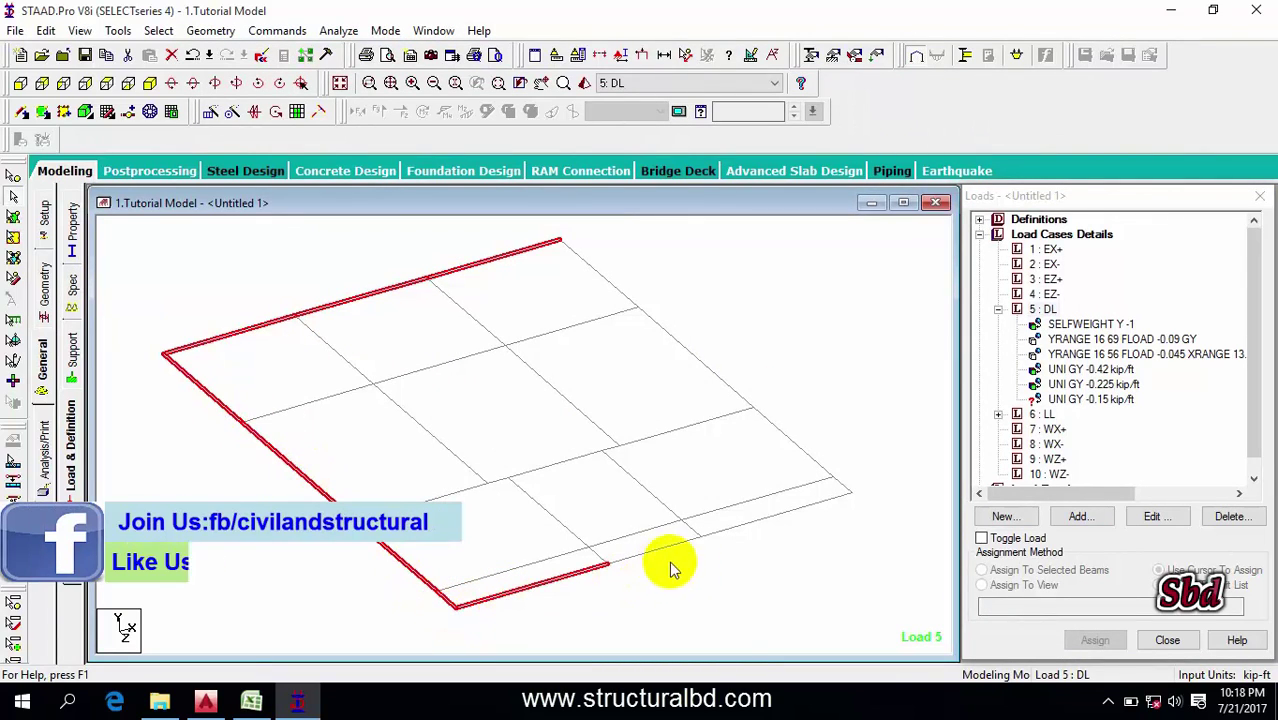
ctrl+click(742, 526)
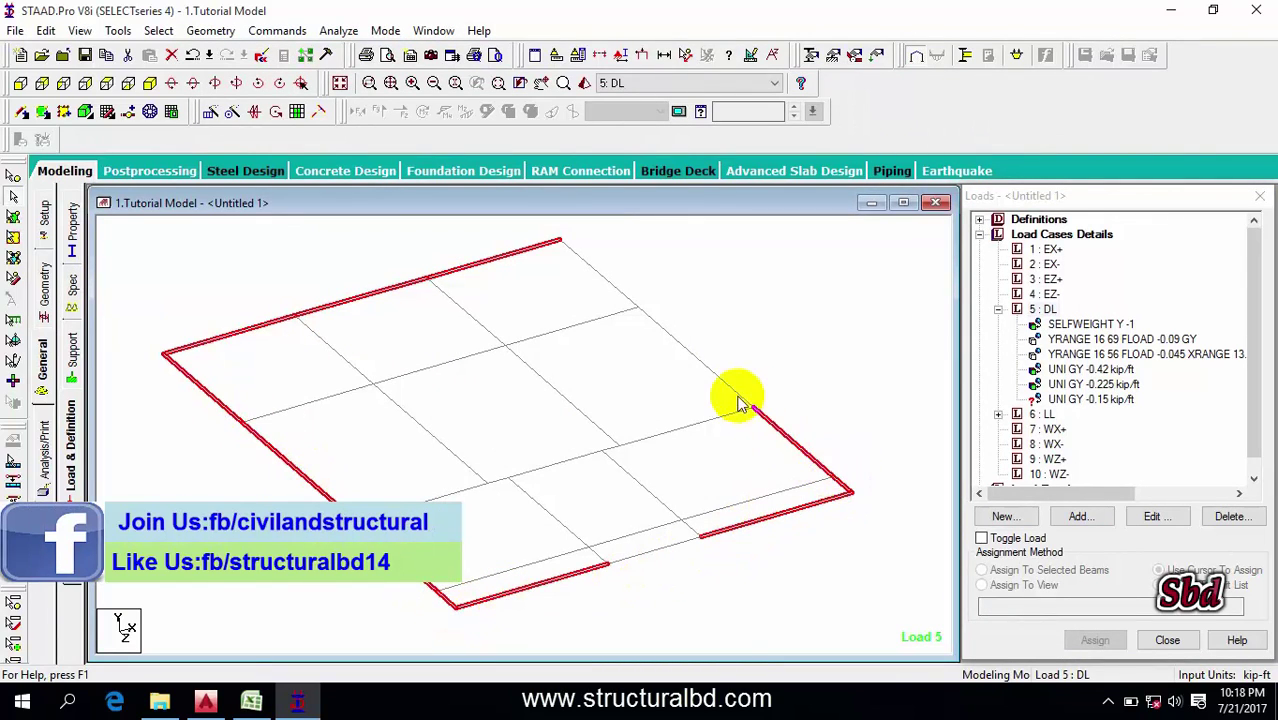
ctrl+click(700, 361)
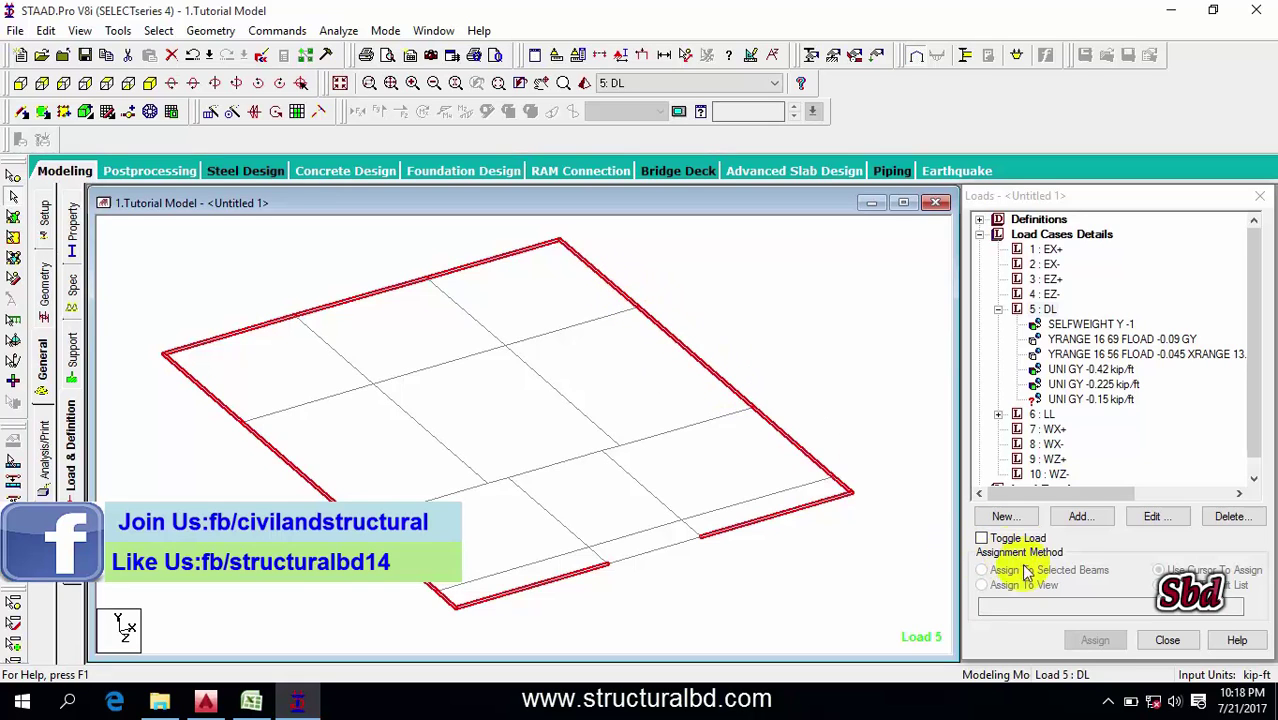
click(1085, 399)
click(1013, 570)
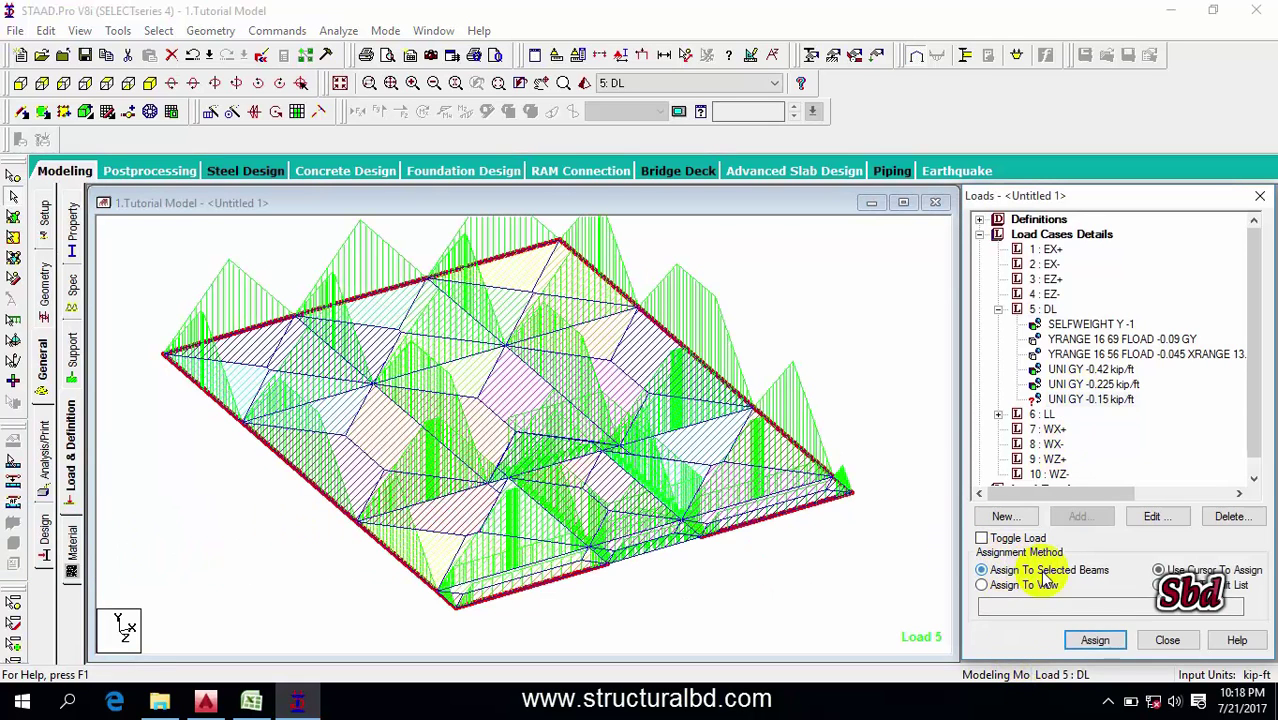
click(1095, 640)
click(1137, 474)
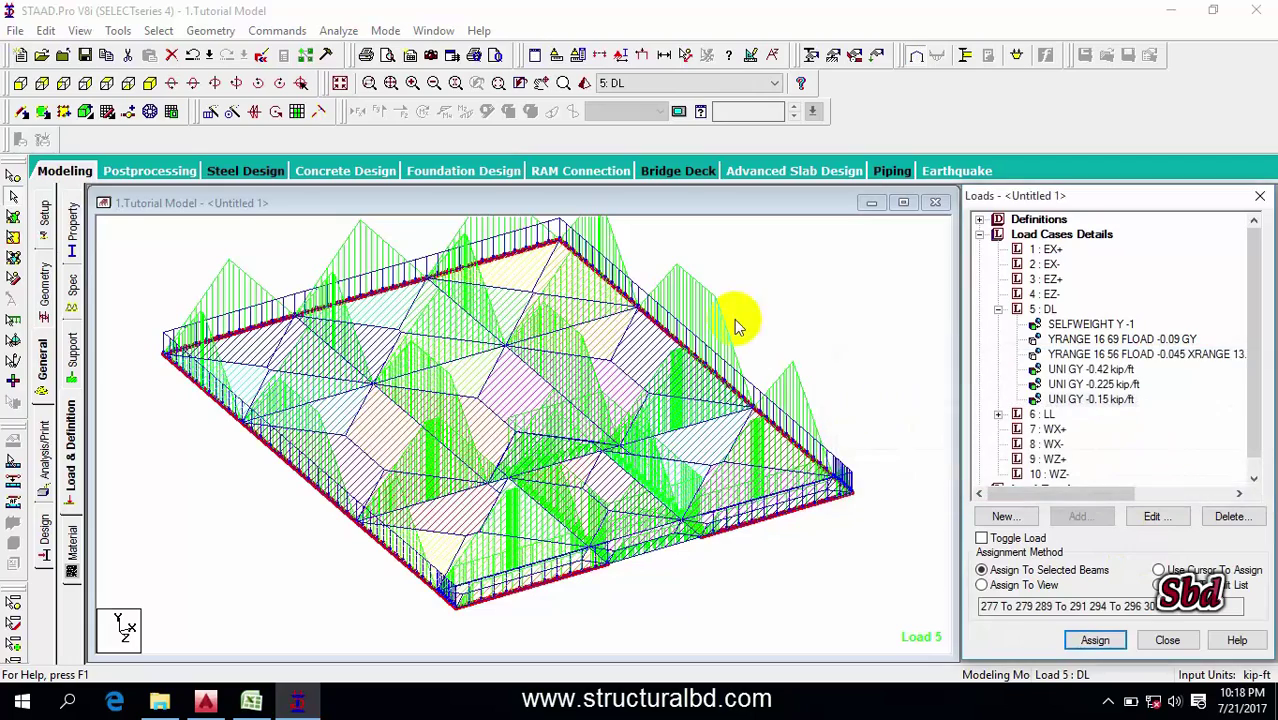
Return to the whole structure and open the rooftop tower beams one level below its top in a new isometric view
click(340, 83)
click(21, 84)
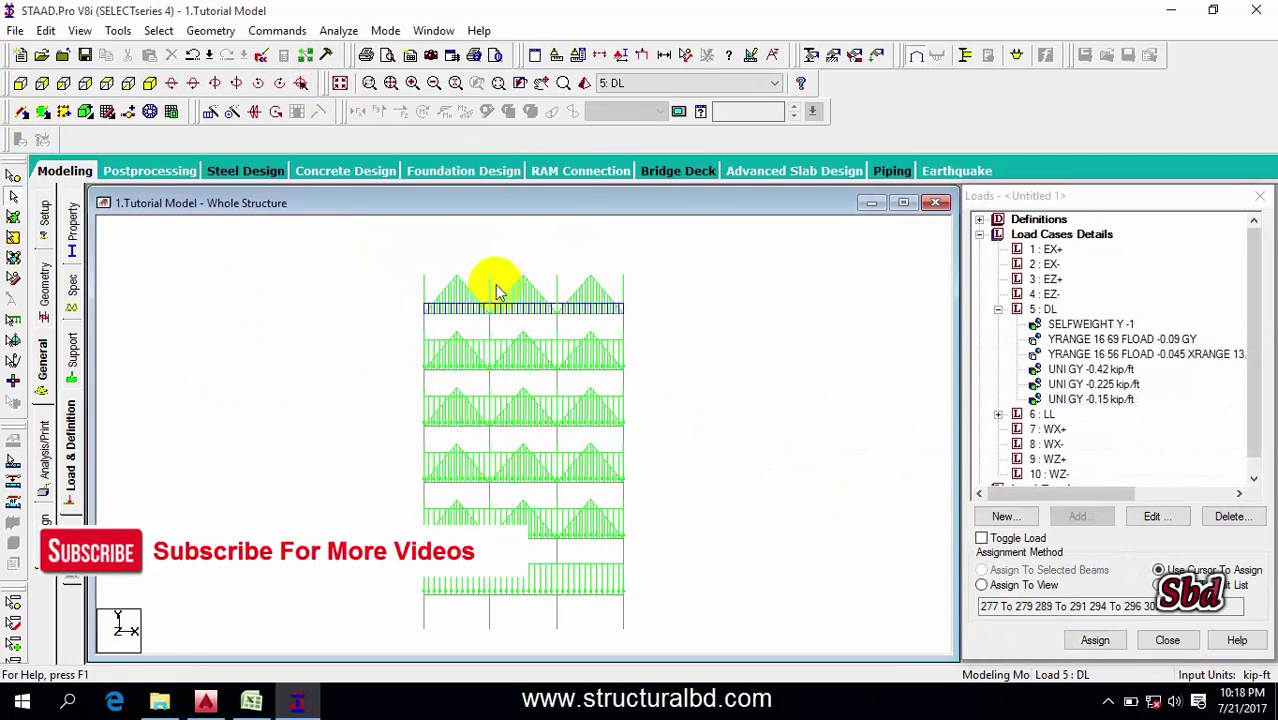
right_click(622, 370)
click(660, 540)
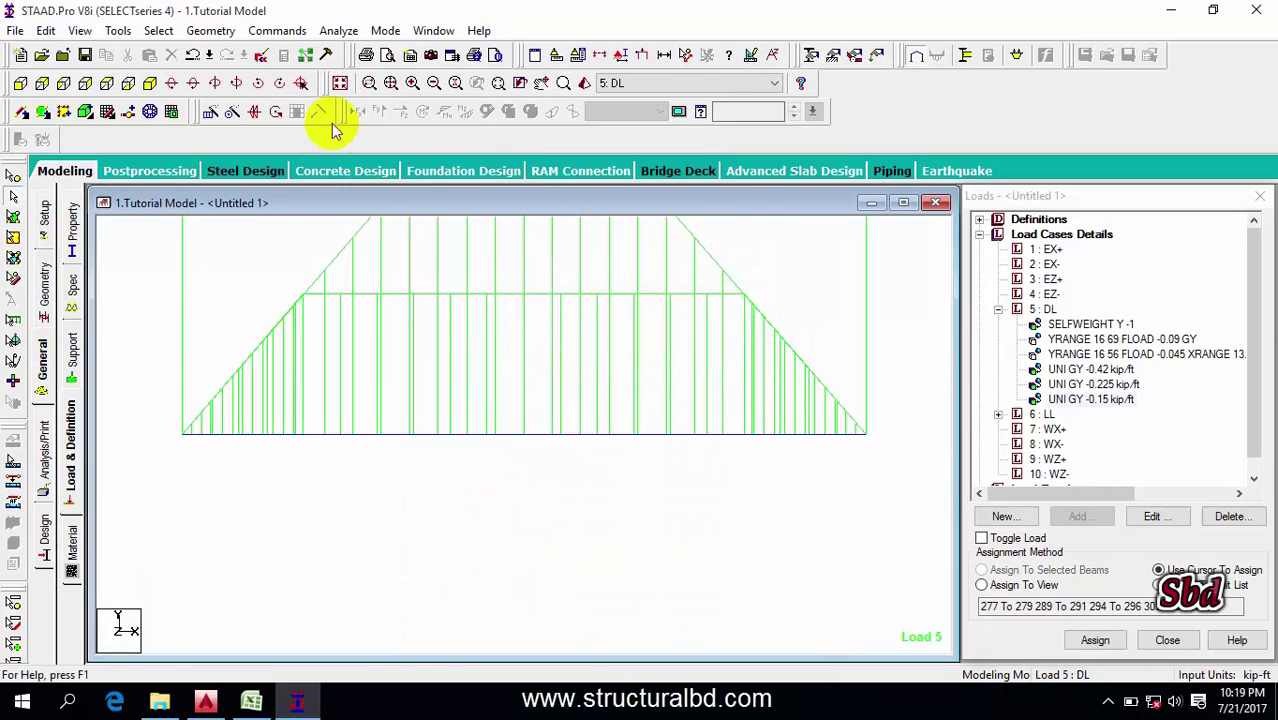
click(152, 83)
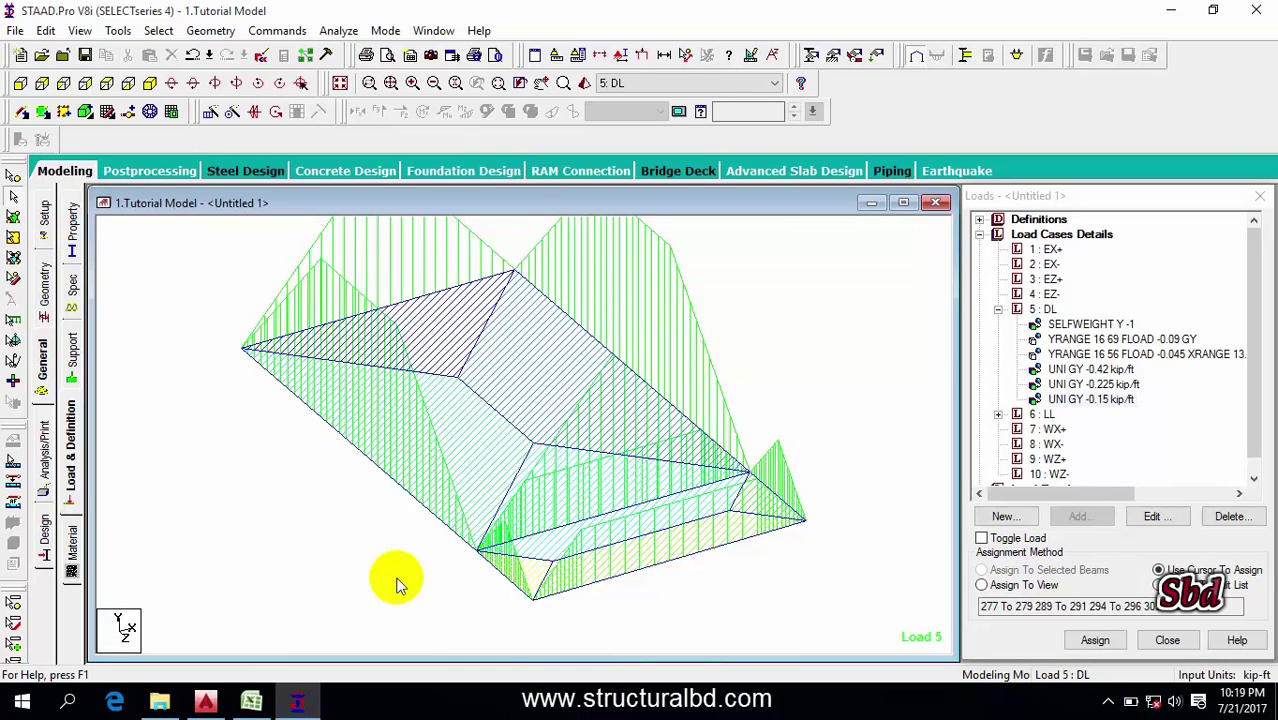
Switch to Excel and enter the formula =.5*4*1*150 in cell I15
key(alt+Tab)
key(alt+Tab)
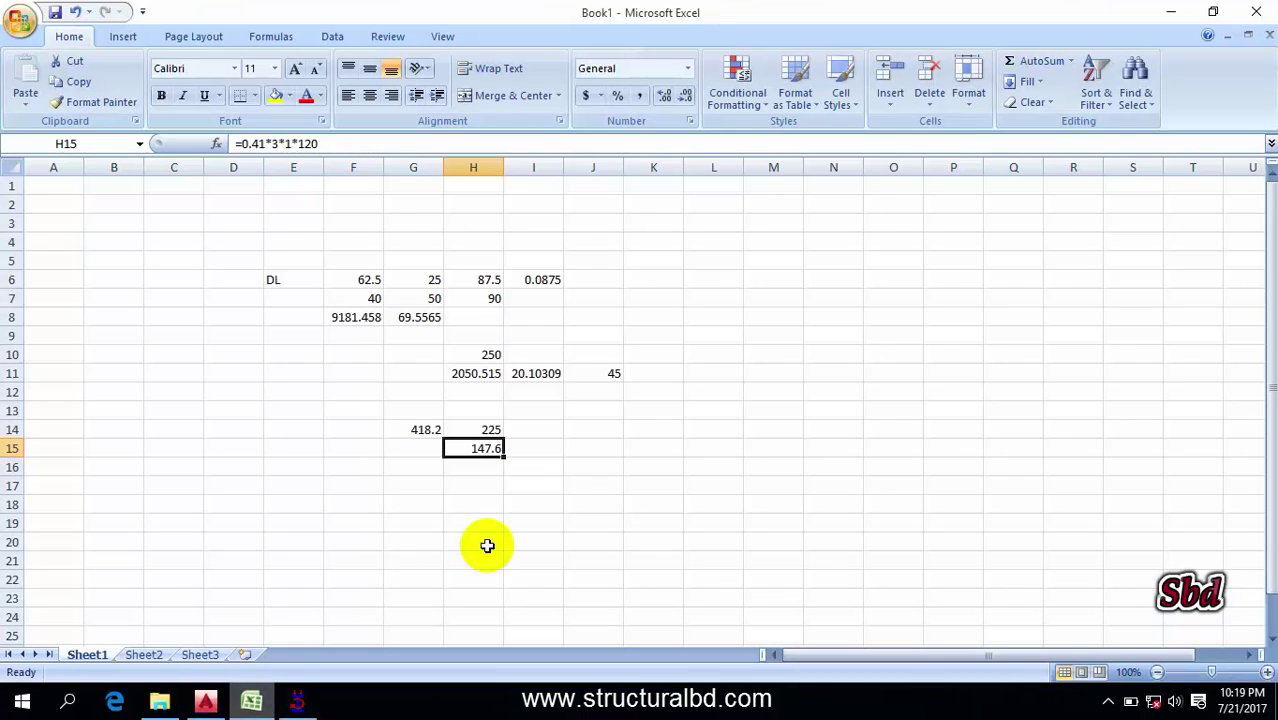
click(551, 446)
text(=.5*4*1*150)
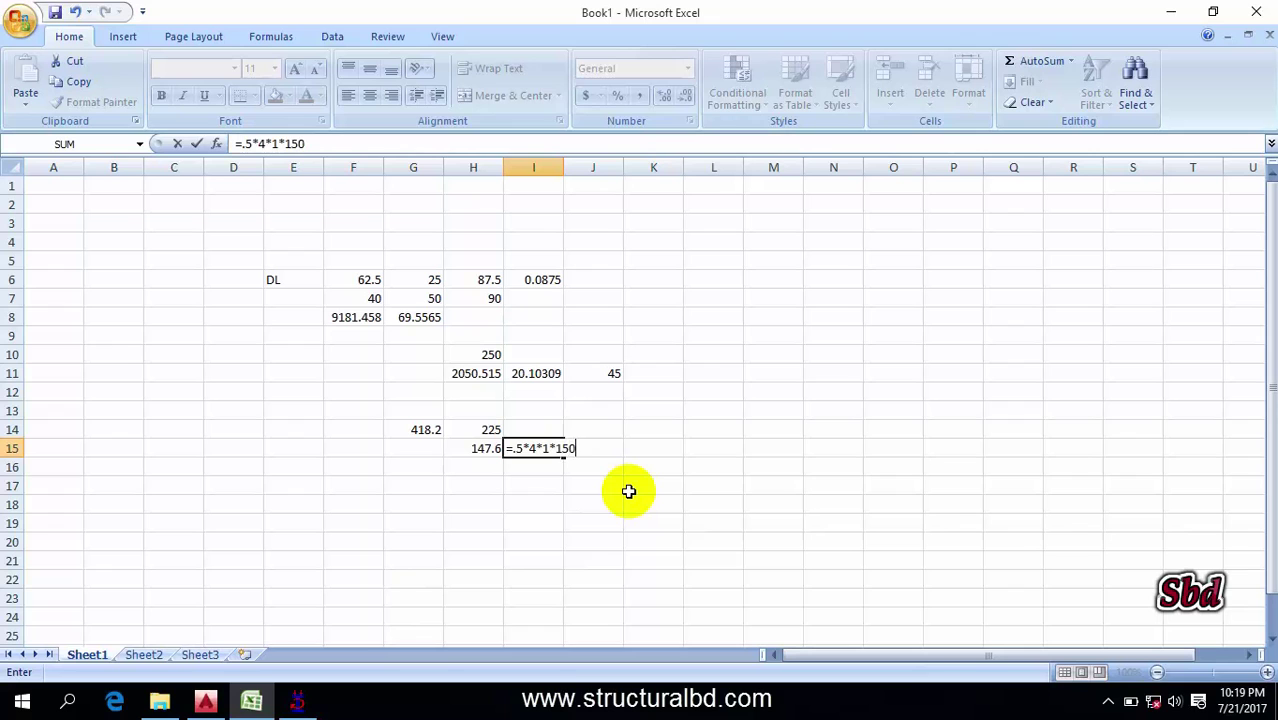
key(Return)
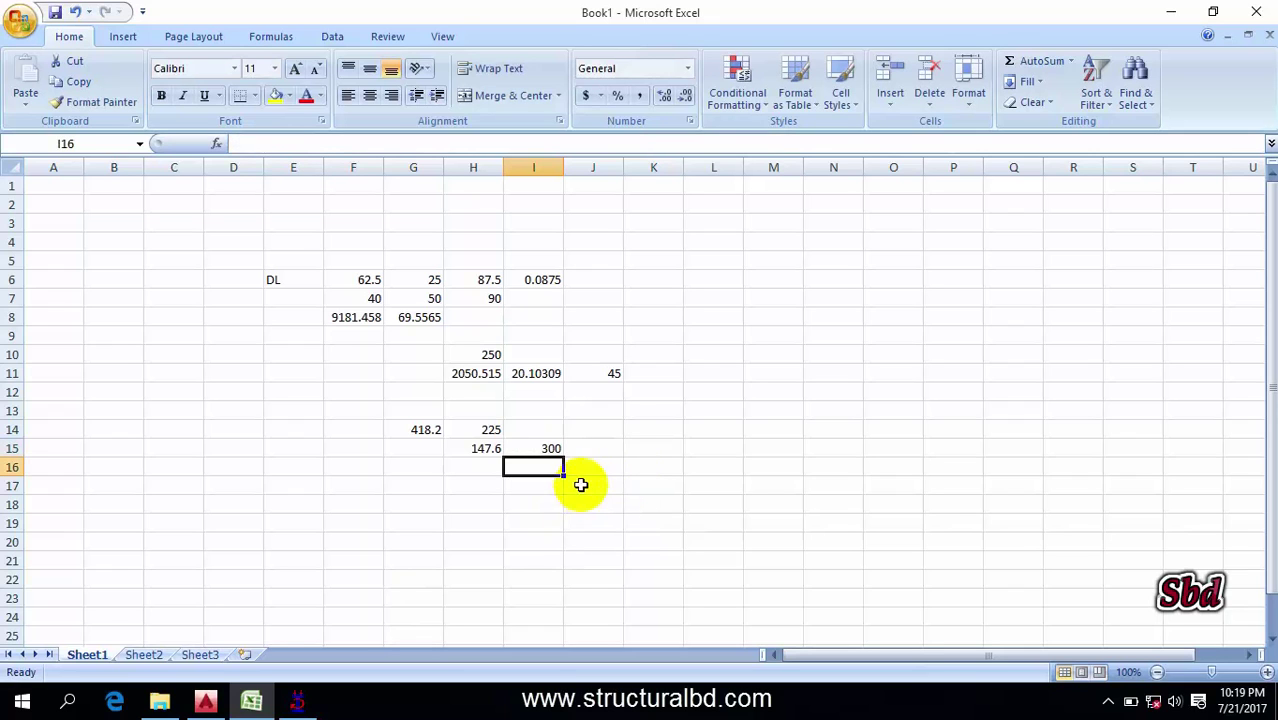
click(530, 452)
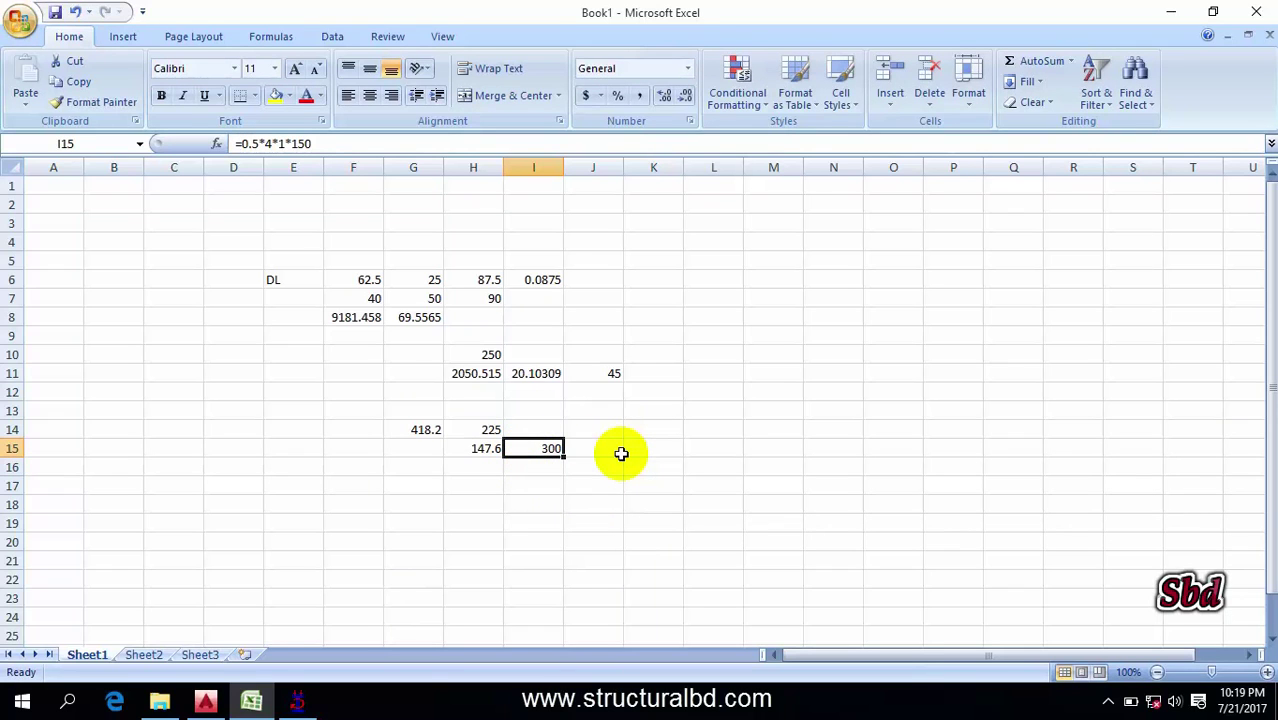
Return to STAAD.Pro and add a uniform member force of -0.3 kip/ft in the GY direction to the DL load case
click(299, 698)
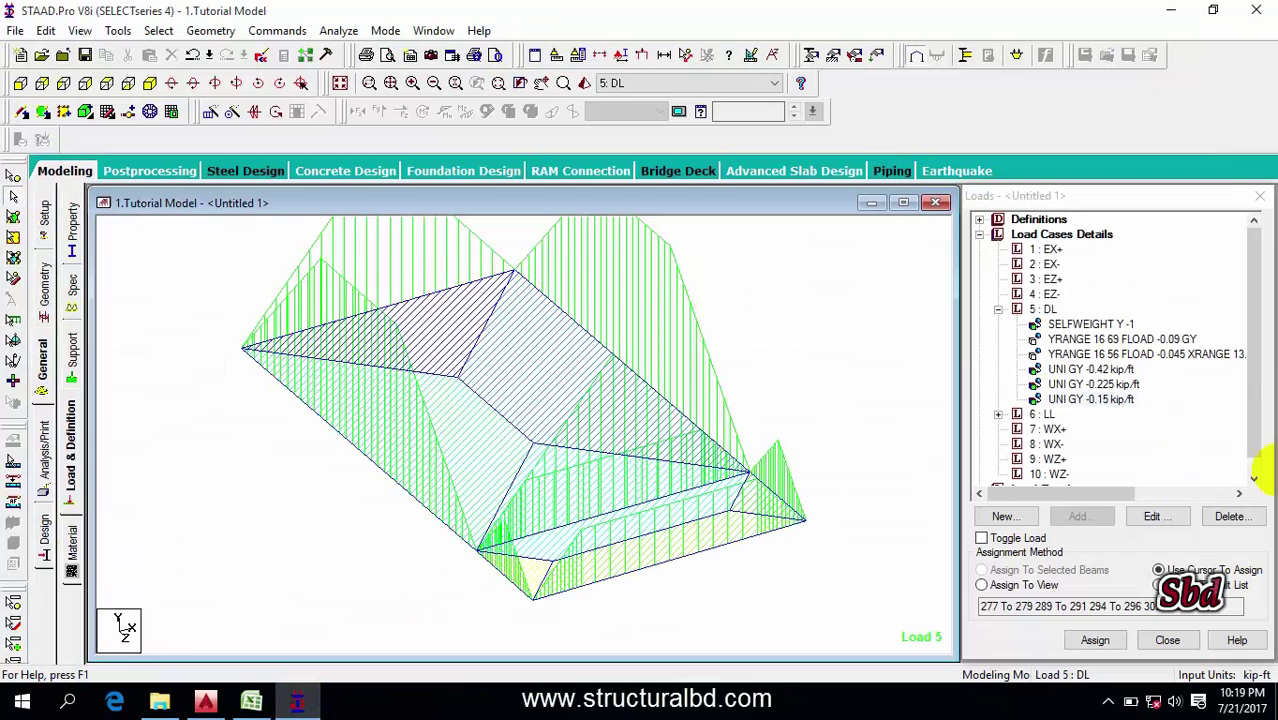
click(1045, 309)
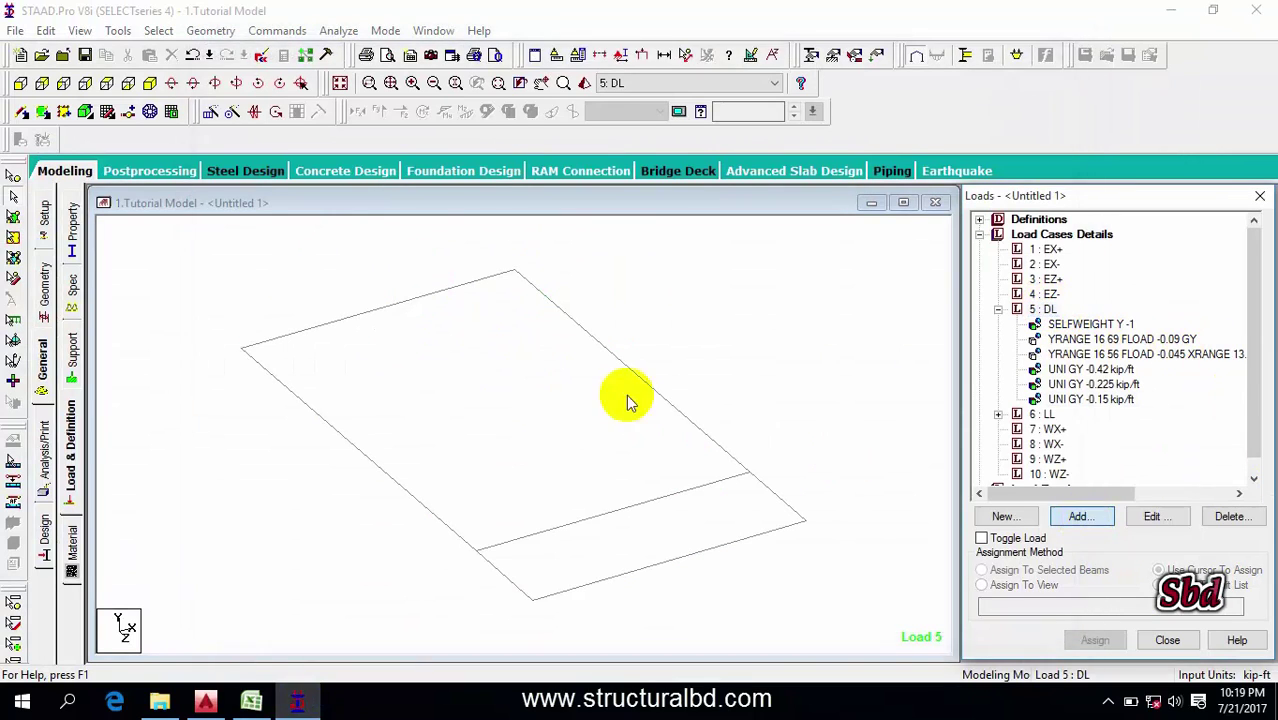
click(245, 118)
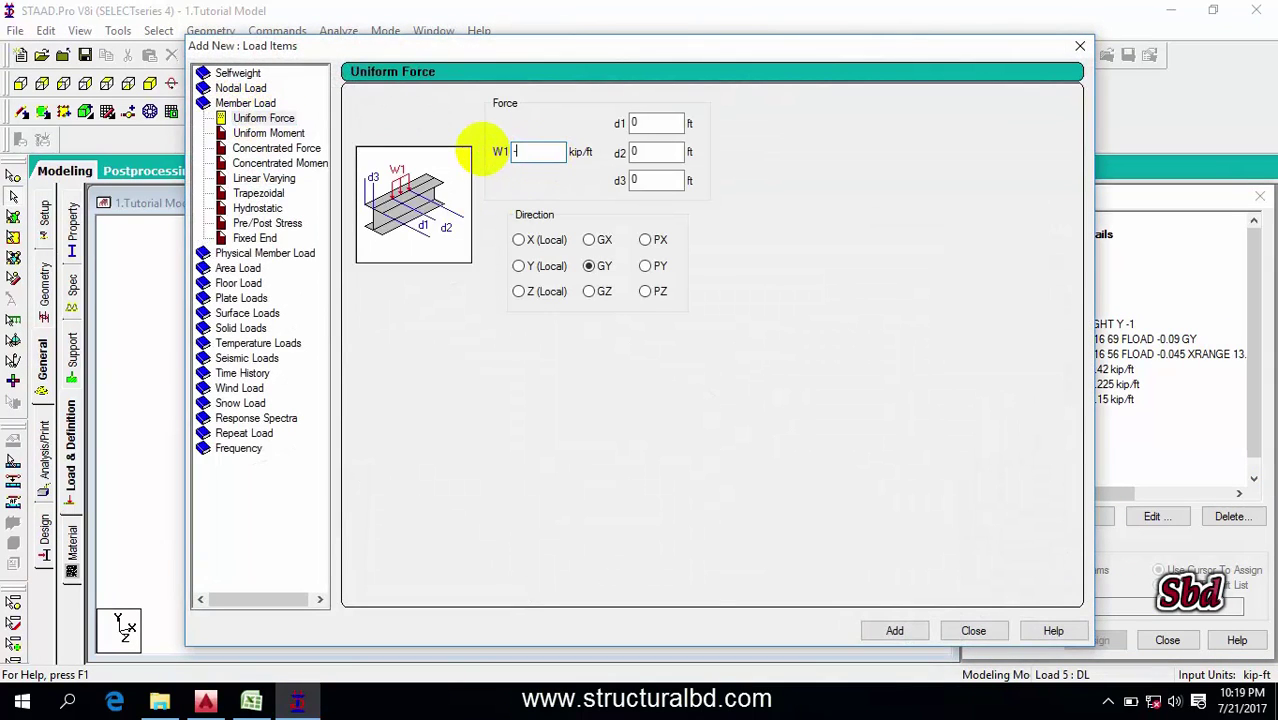
click(894, 631)
click(995, 633)
Accept the auto save and assign the UNI GY -0.3 kip/ft load to the perimeter beams of the displayed tower level
click(1090, 414)
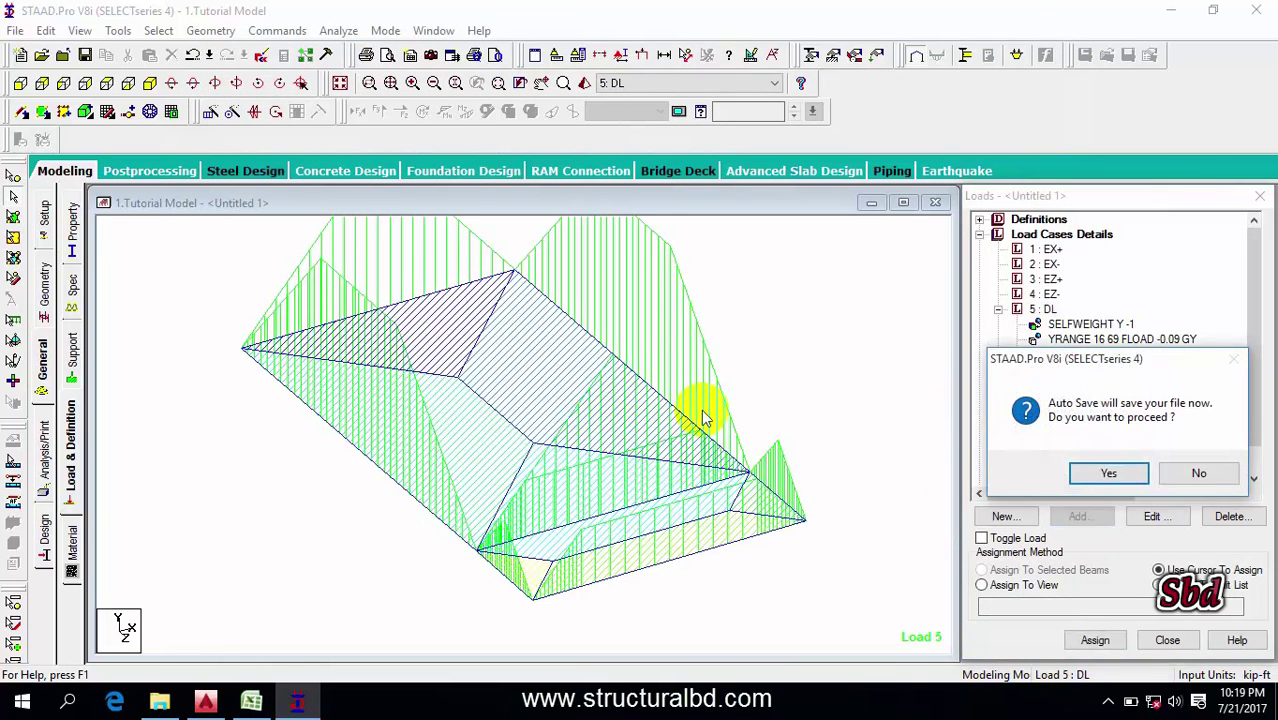
click(1104, 474)
click(527, 375)
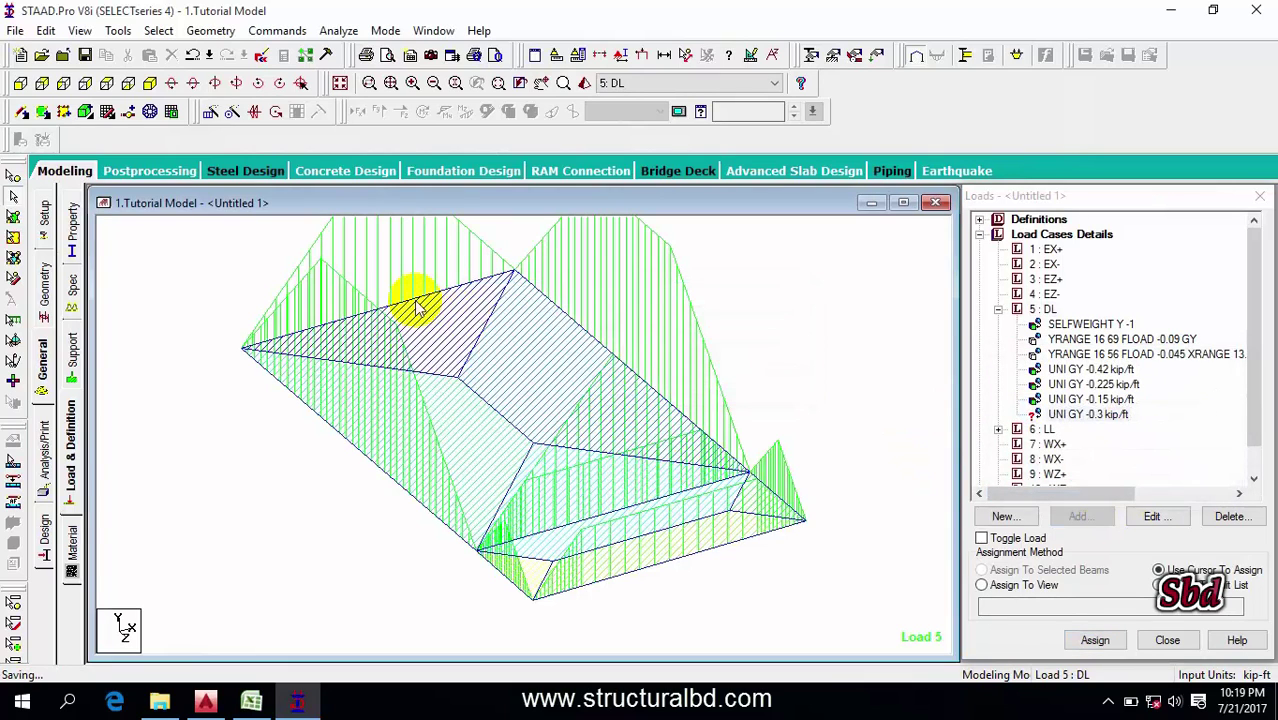
click(770, 482)
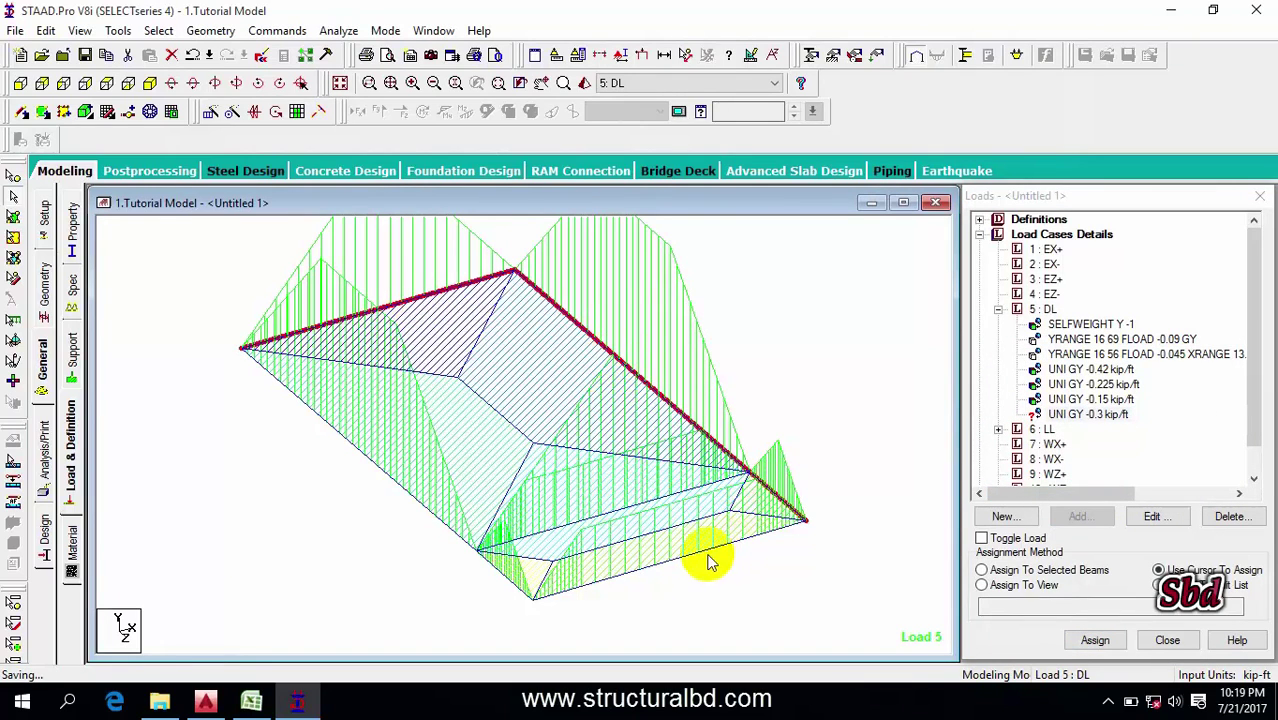
click(707, 549)
click(497, 563)
click(416, 505)
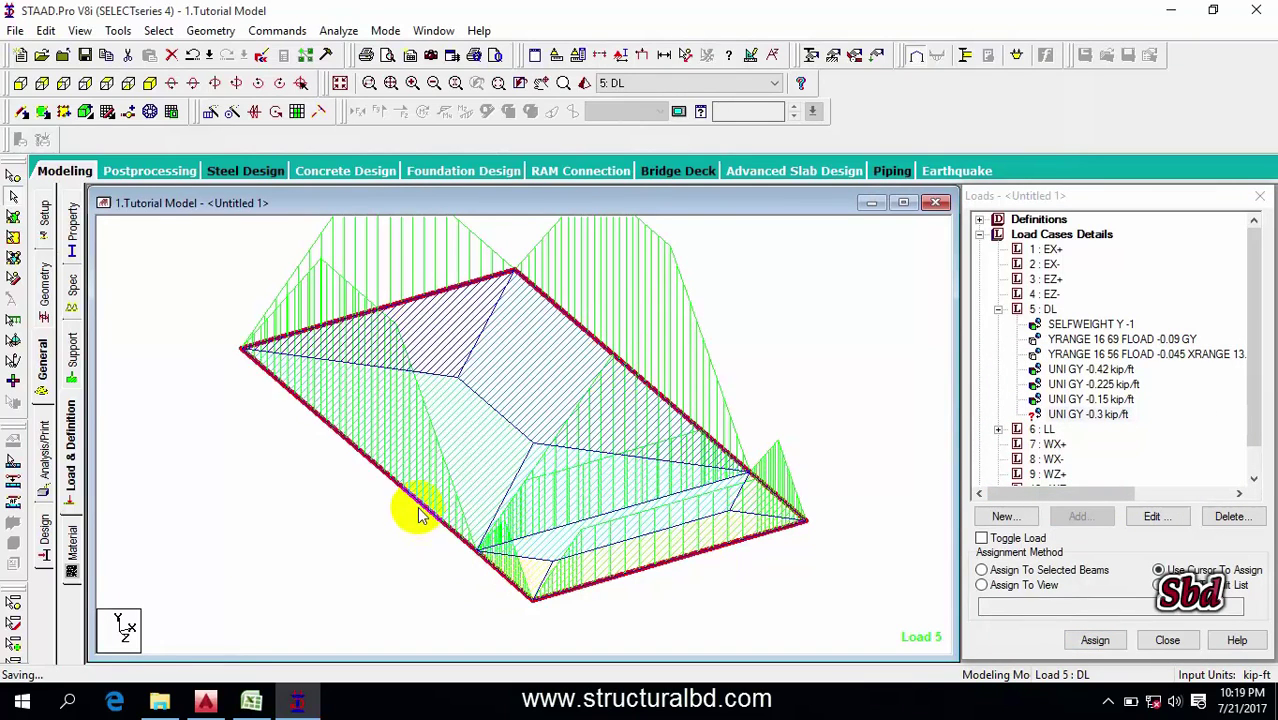
click(1030, 572)
click(1100, 640)
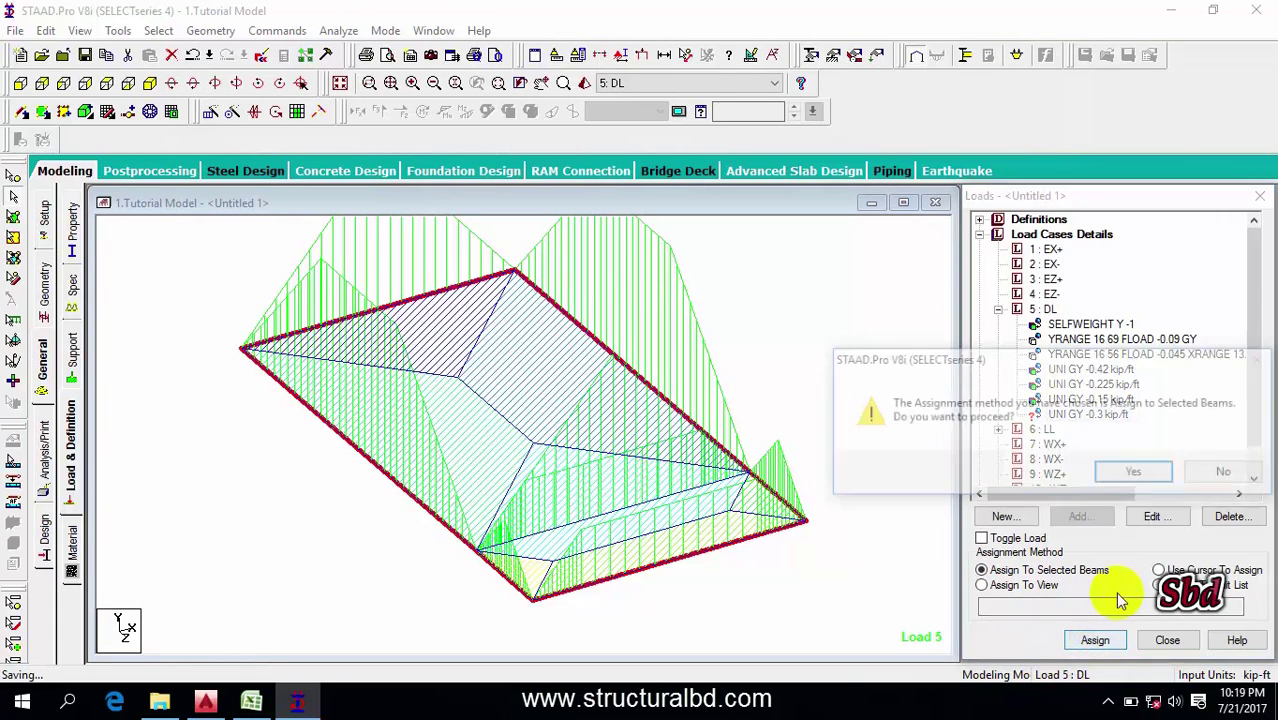
click(1136, 474)
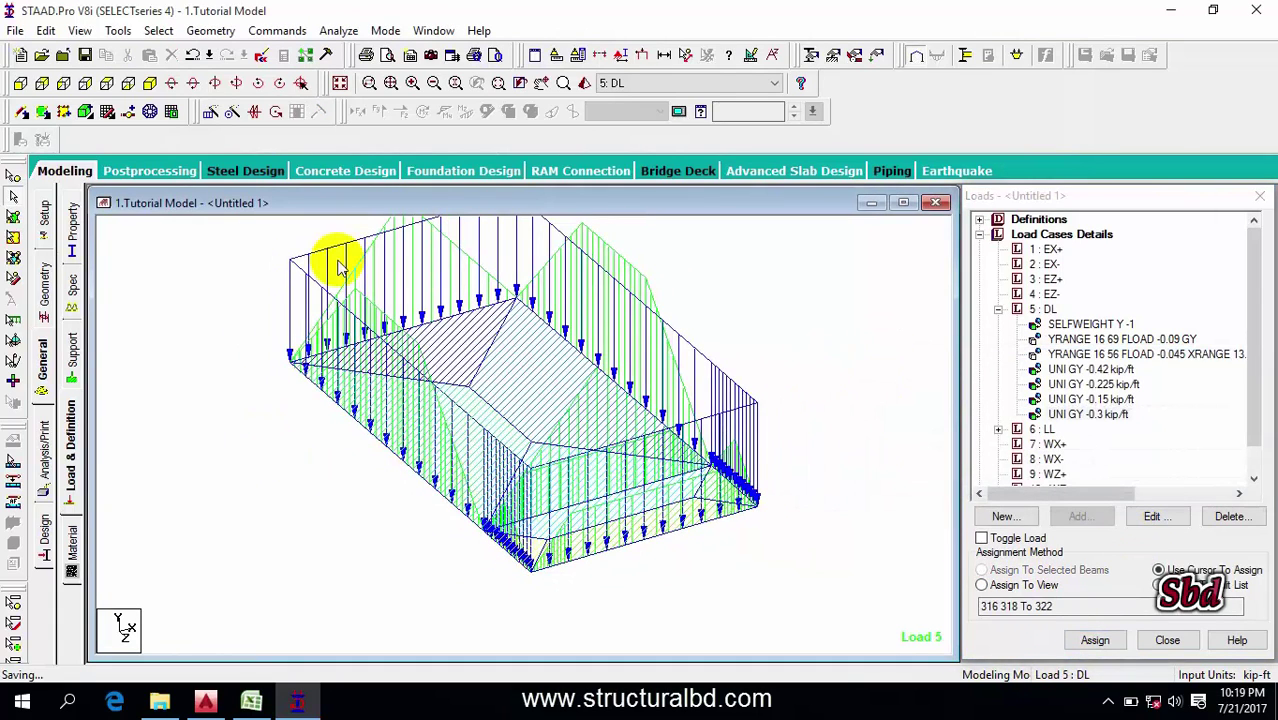
Return to the whole structure and open the topmost beams of the rooftop tower in a new isometric view
click(352, 90)
click(20, 83)
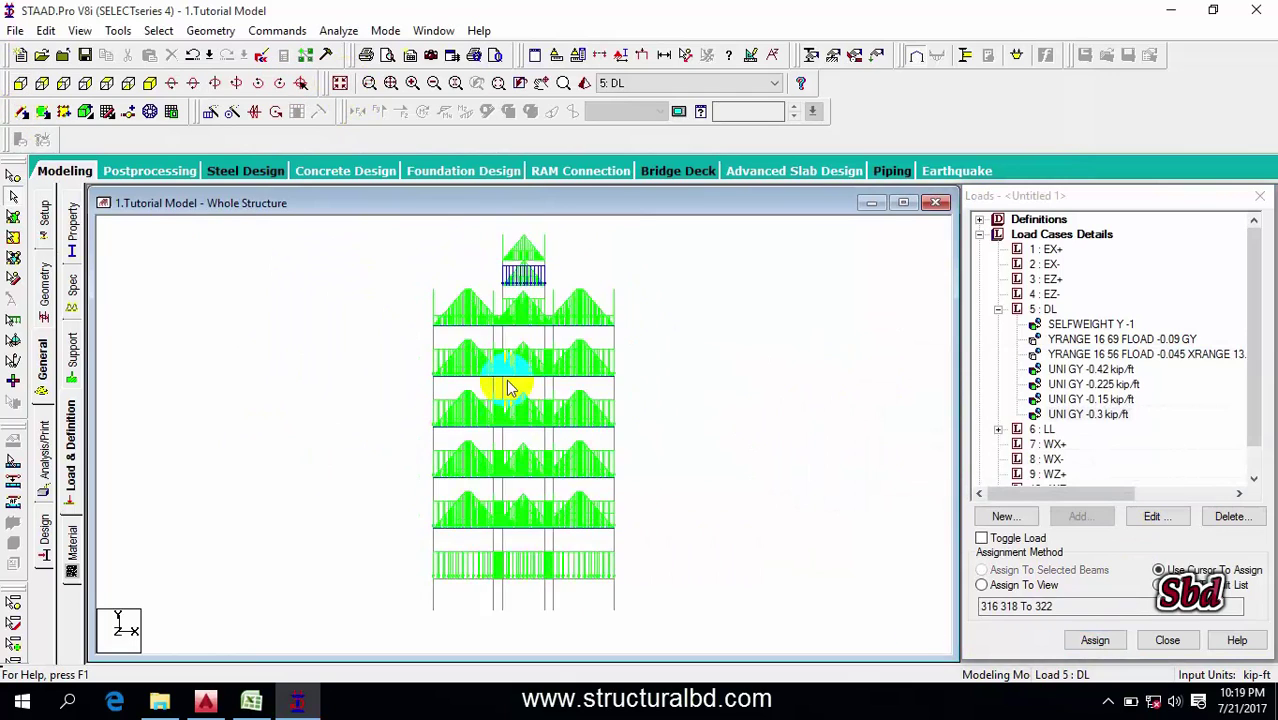
scroll(490, 335, up, 3)
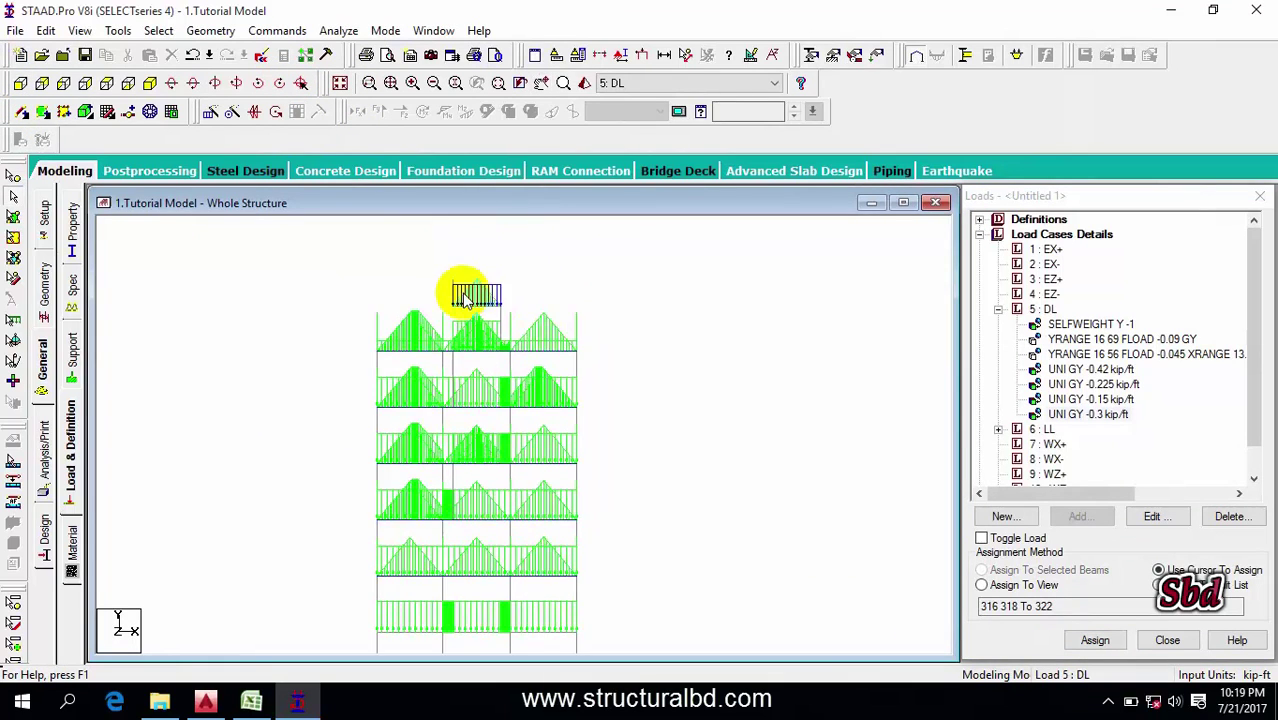
drag(547, 268, 563, 266)
right_click(568, 266)
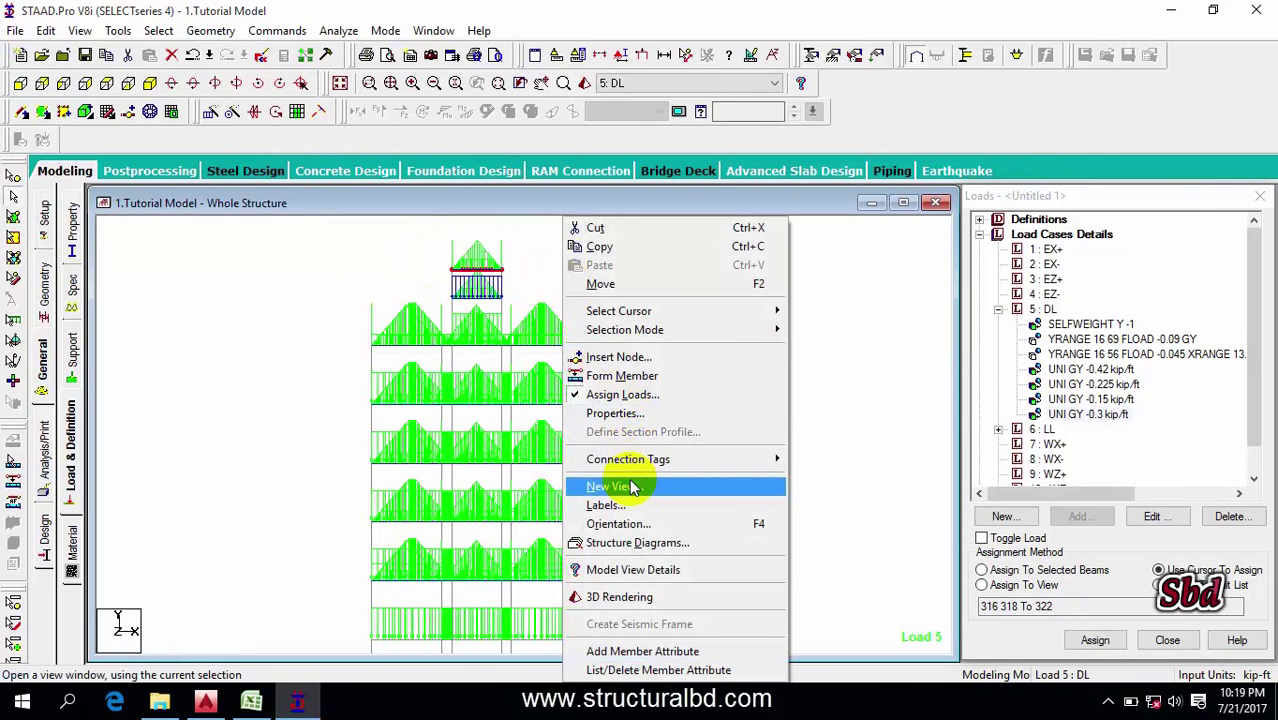
click(683, 483)
click(759, 325)
click(148, 84)
drag(528, 476, 633, 428)
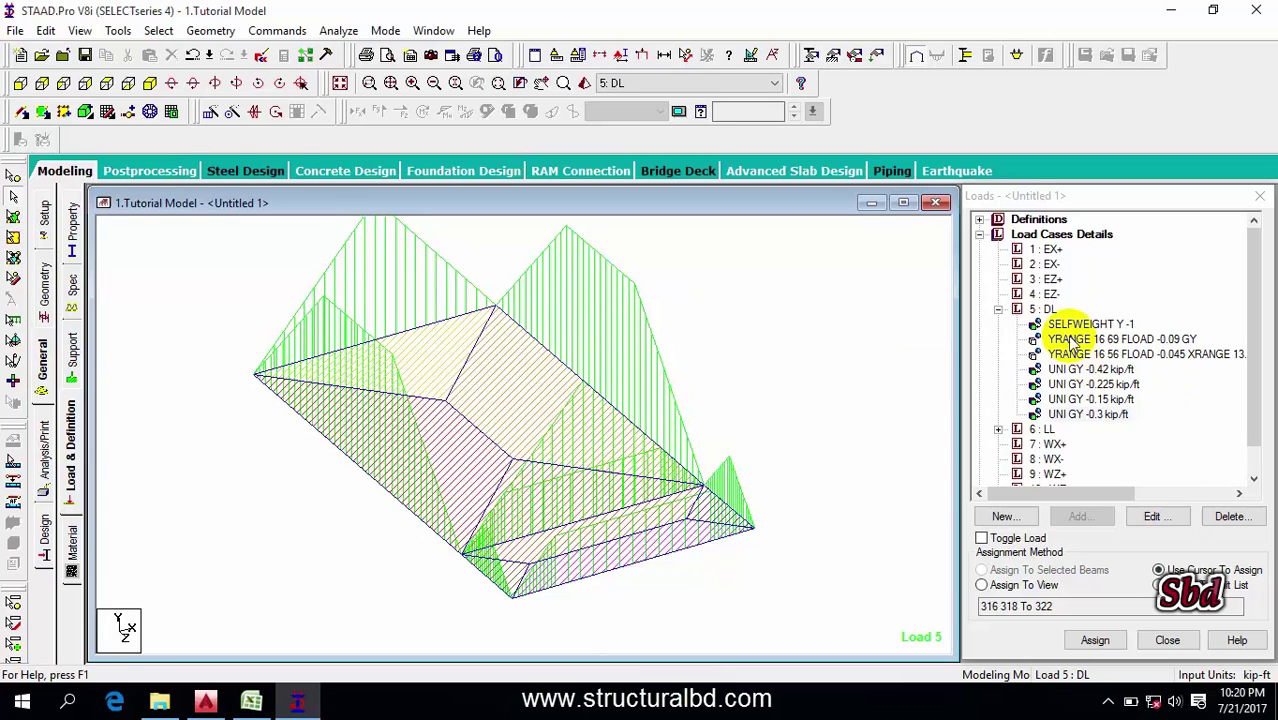
Add a uniform member force of -.10 kip/ft in the GY direction to the DL load case
click(1043, 310)
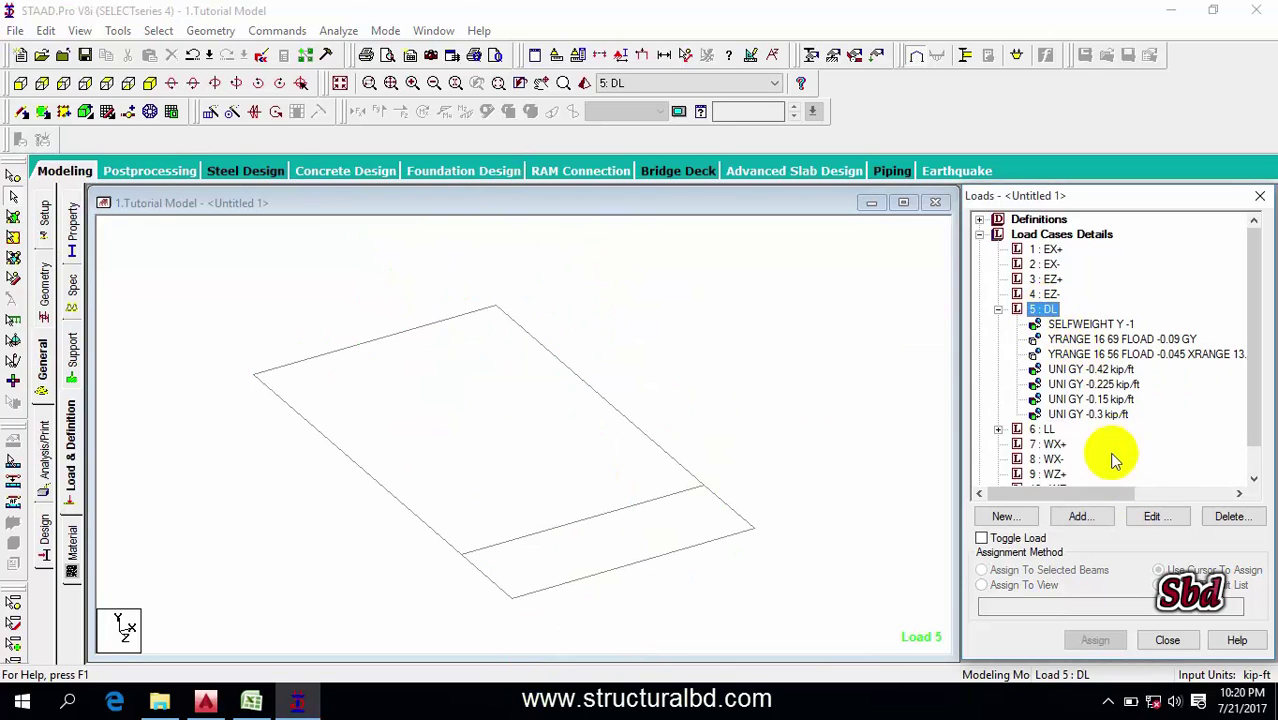
click(1080, 517)
click(250, 118)
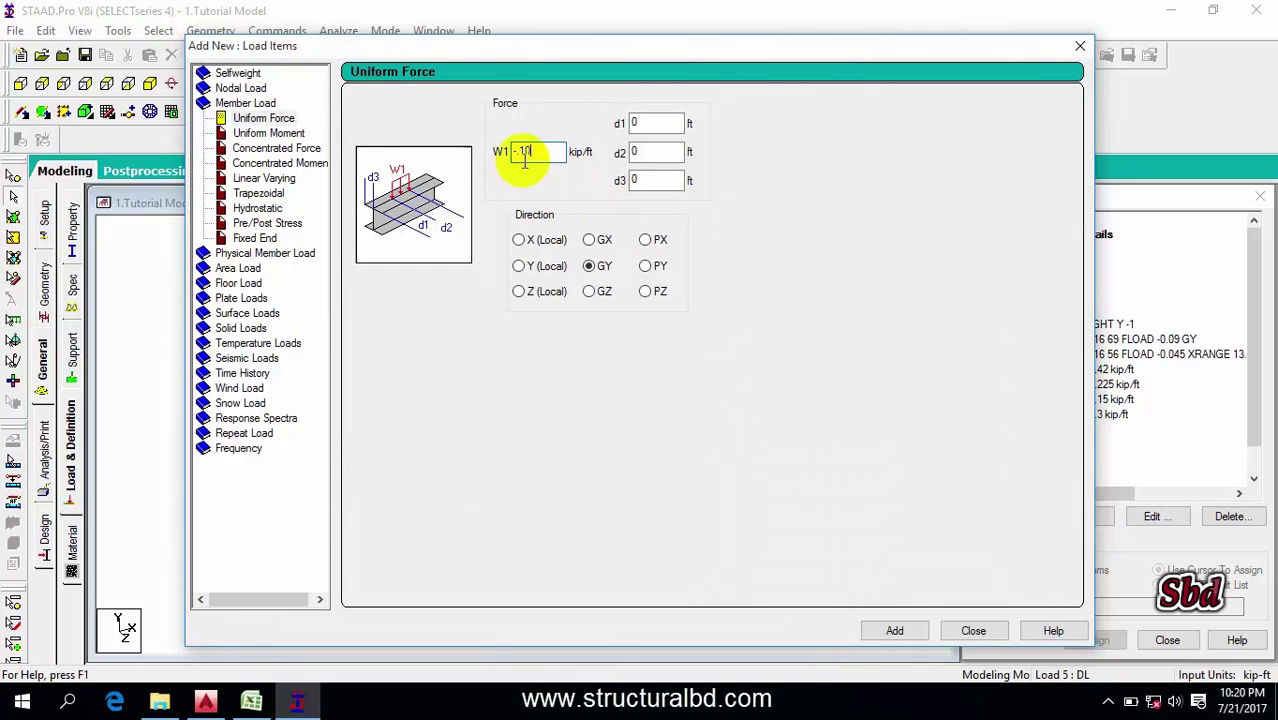
click(928, 630)
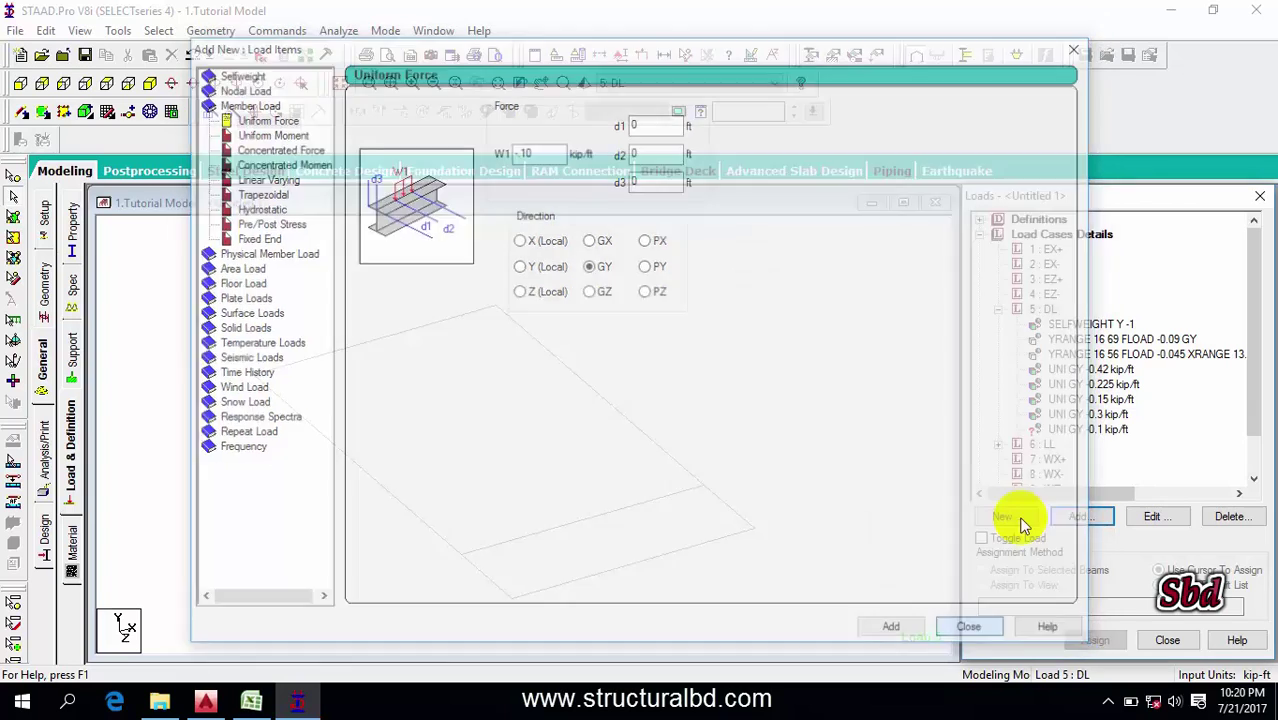
Select the perimeter beams of the tower's top level and assign the UNI GY -0.1 kip/ft load to them
click(1075, 429)
click(588, 390)
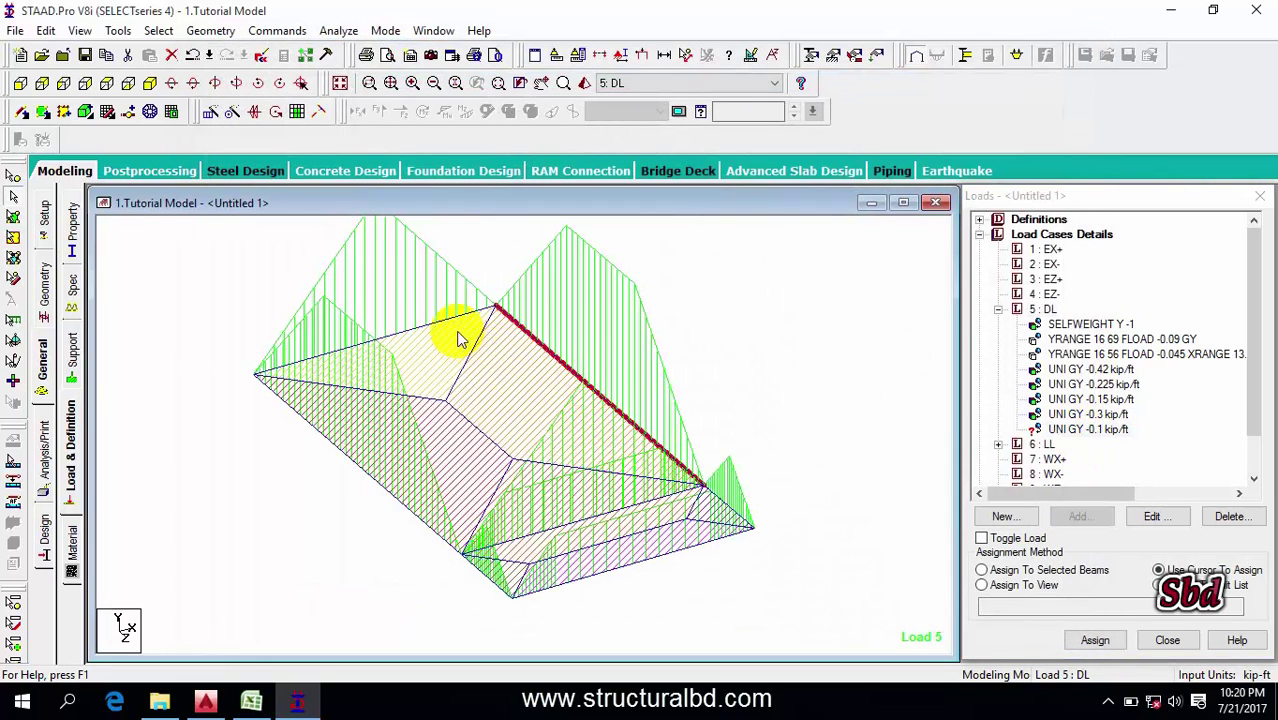
click(457, 325)
click(490, 584)
click(722, 508)
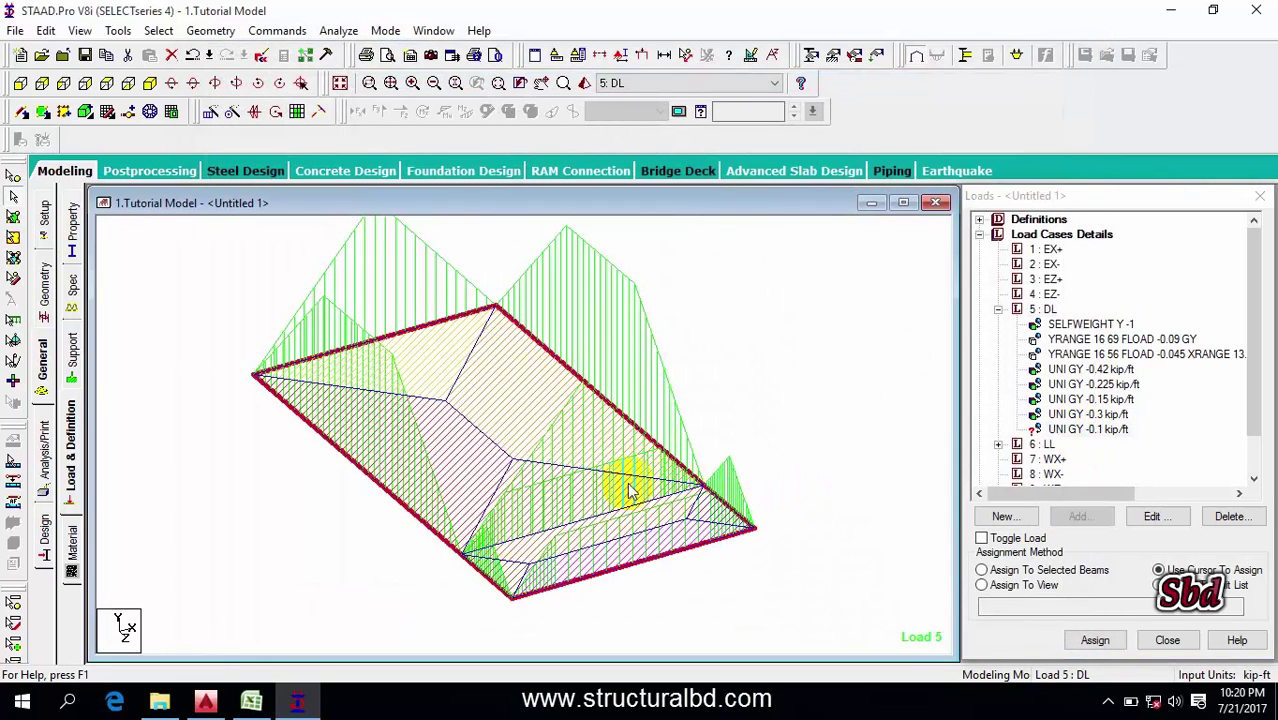
click(1040, 570)
click(1095, 640)
click(1141, 468)
click(744, 378)
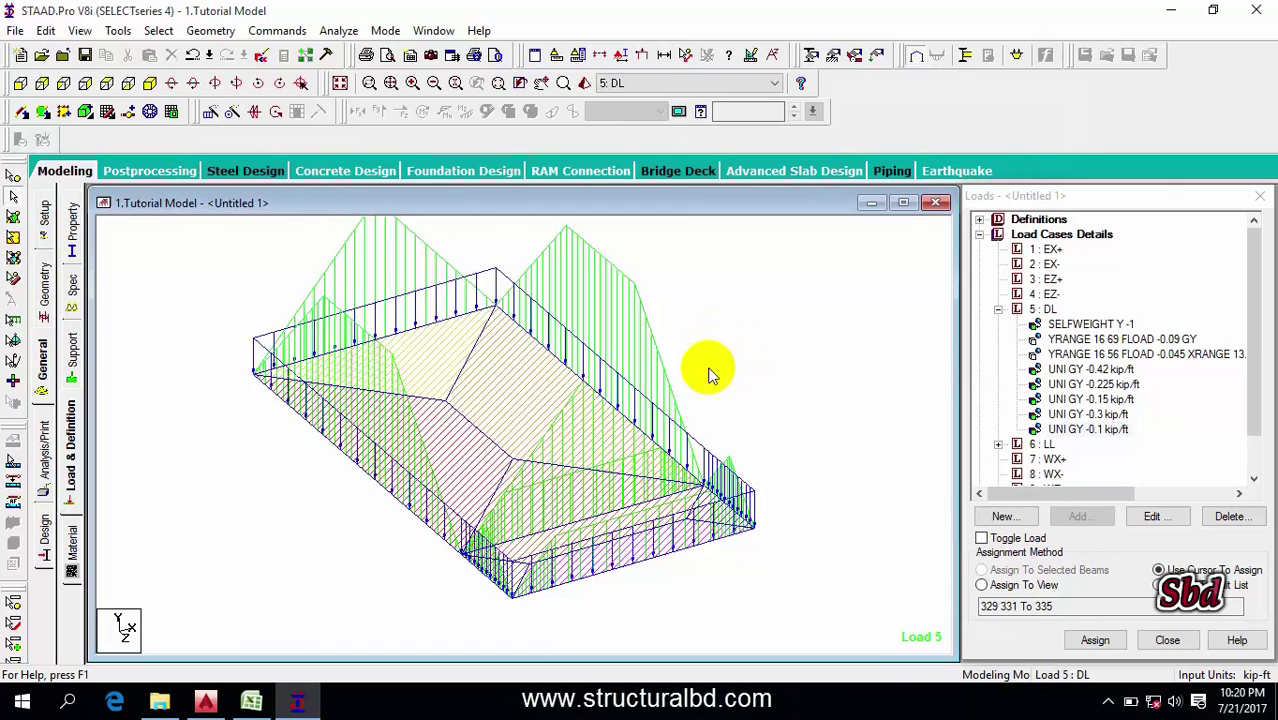
scroll(589, 414, down, 2)
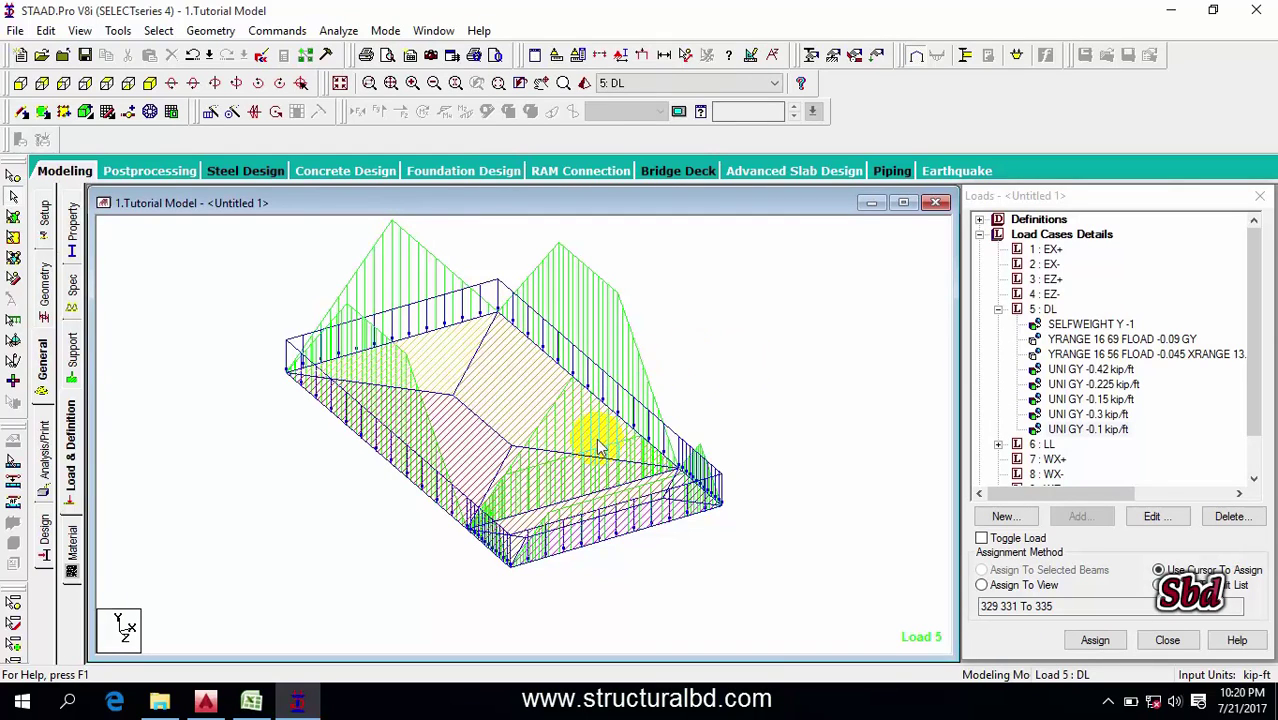
scroll(514, 379, down, 3)
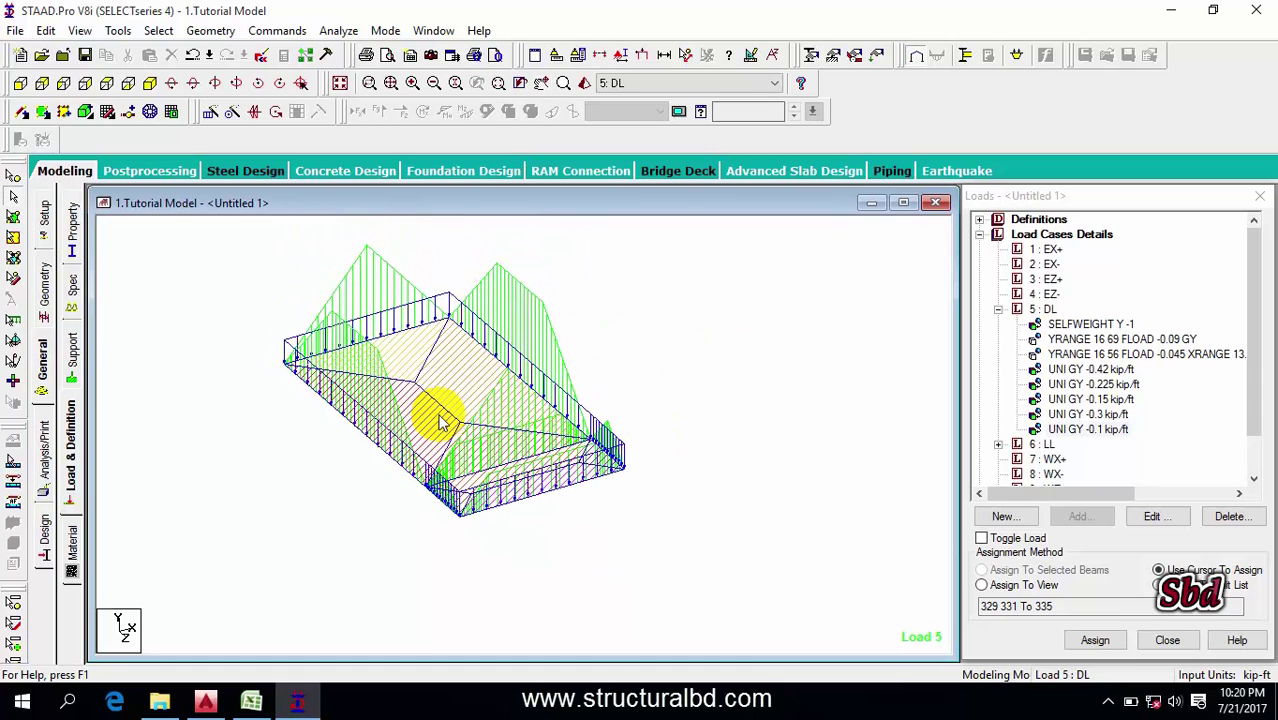